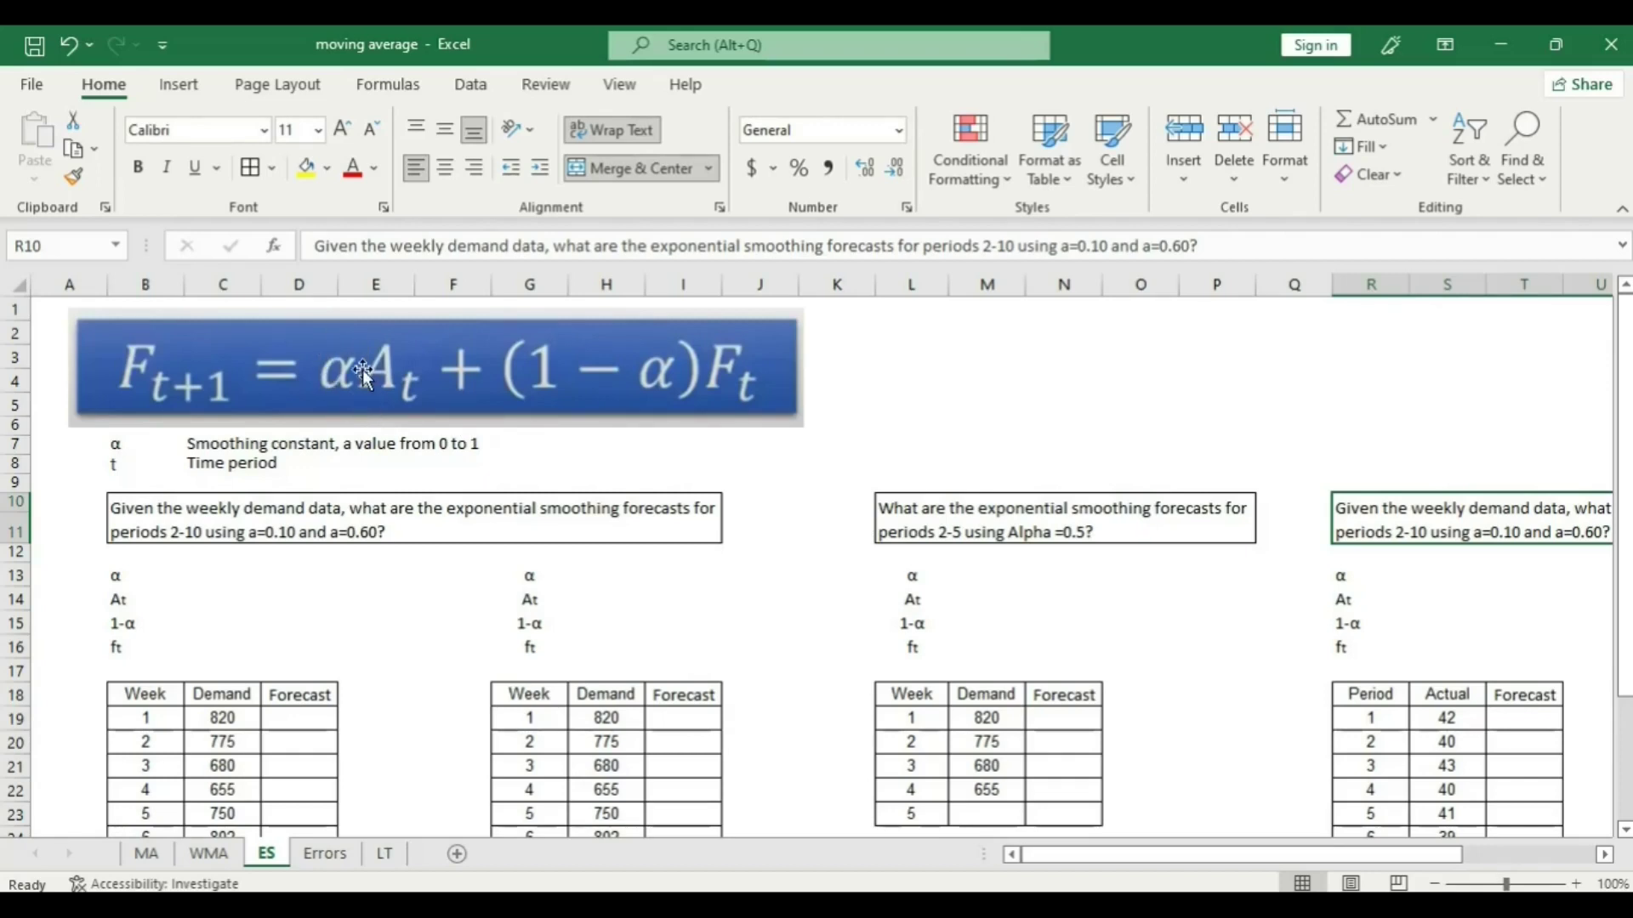
Review the smoothing constant definition and the three forecasting questions on the ES sheet.
left_click(334, 446)
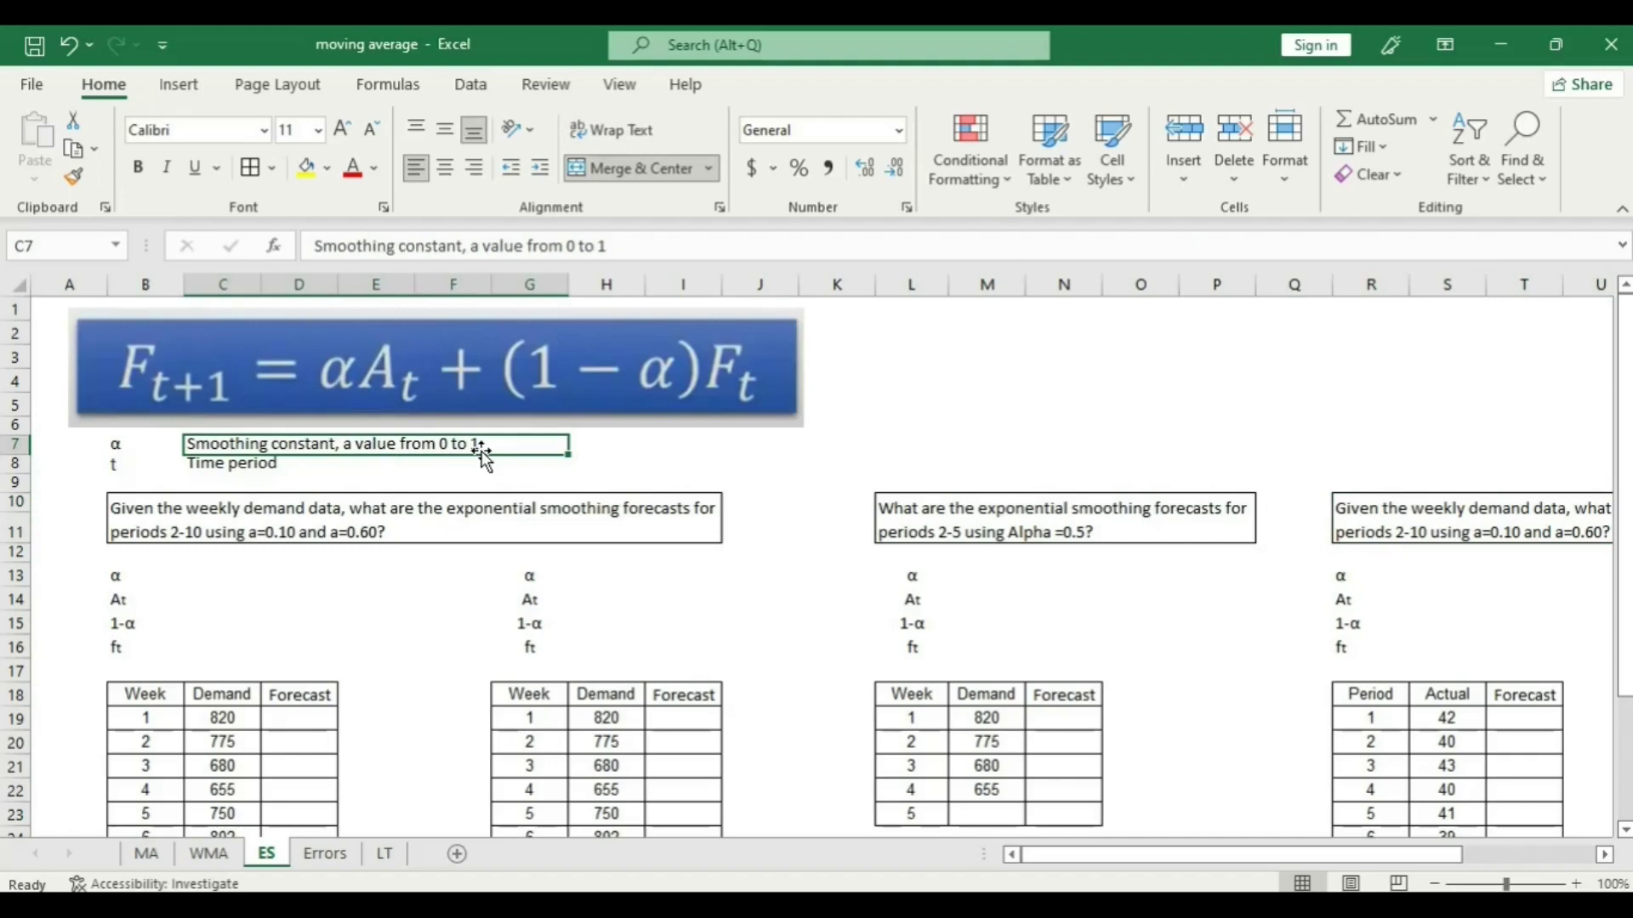
left_click(374, 515)
left_click(984, 526)
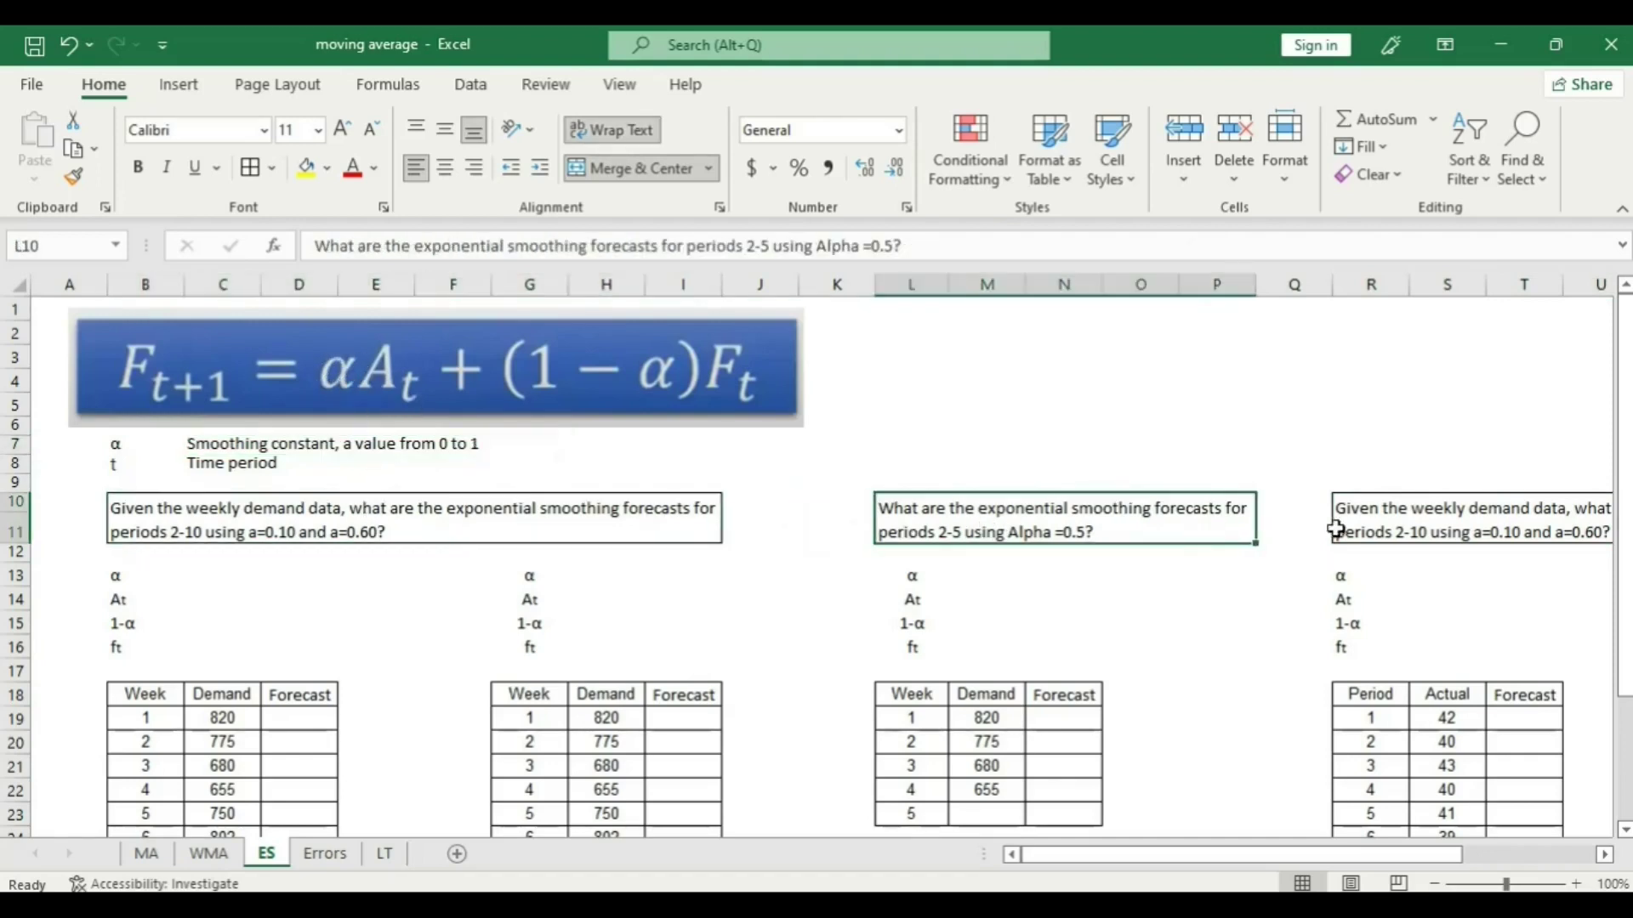
left_click(1369, 521)
left_click(685, 530)
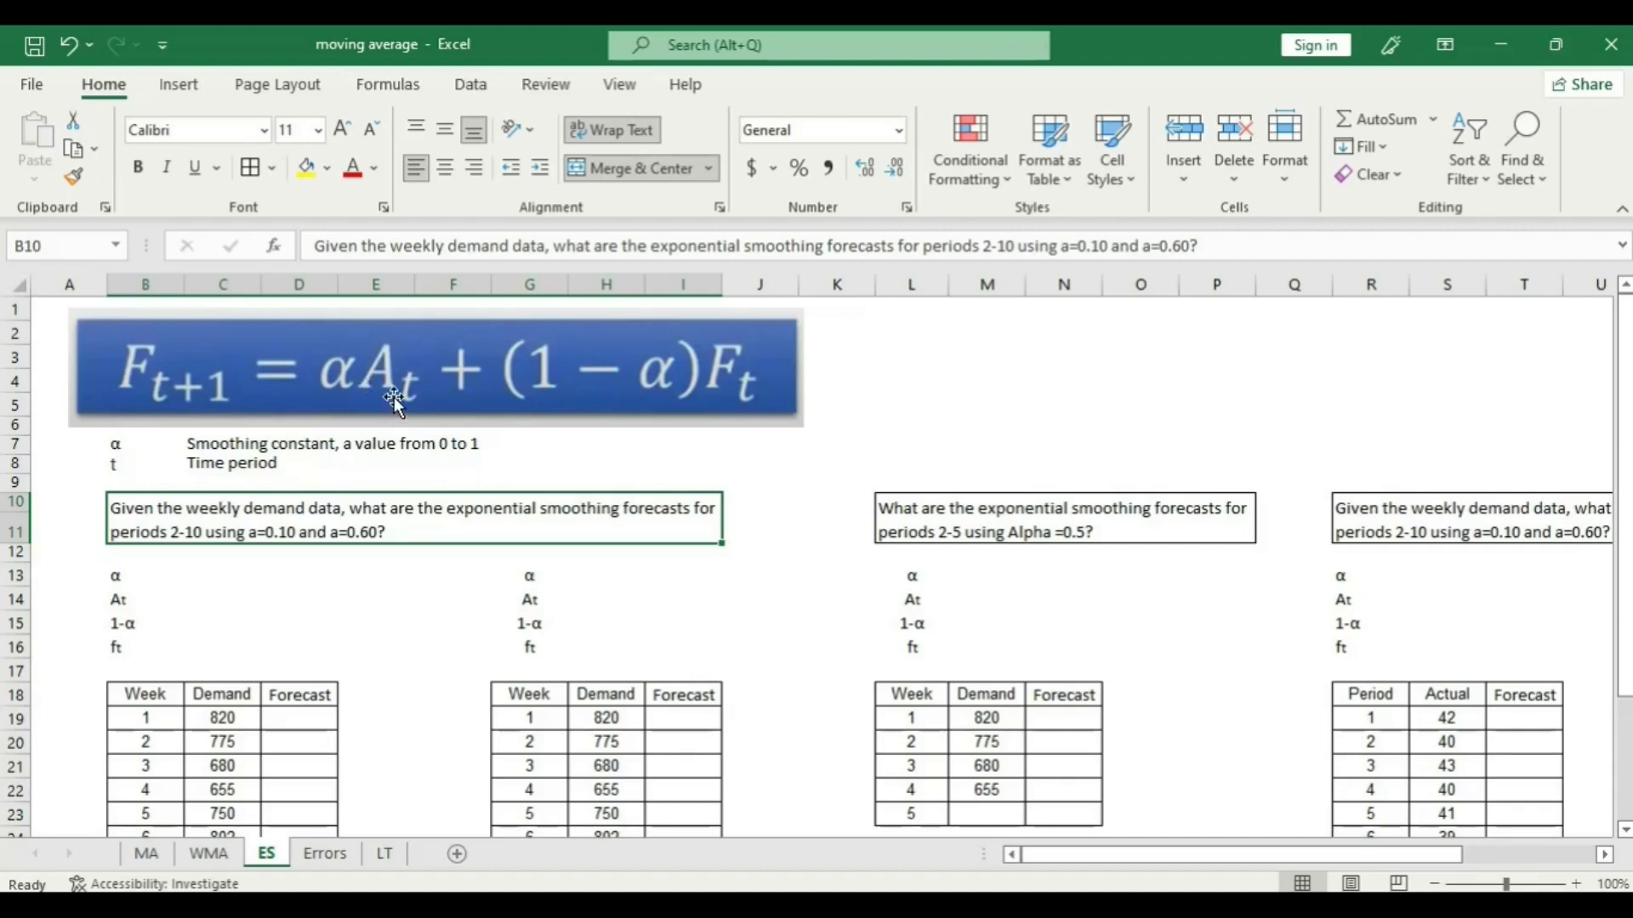
Review the nine weekly demand values, the α/At/1-α/ft labels and the two alpha values.
scroll(412, 623, "down", 2)
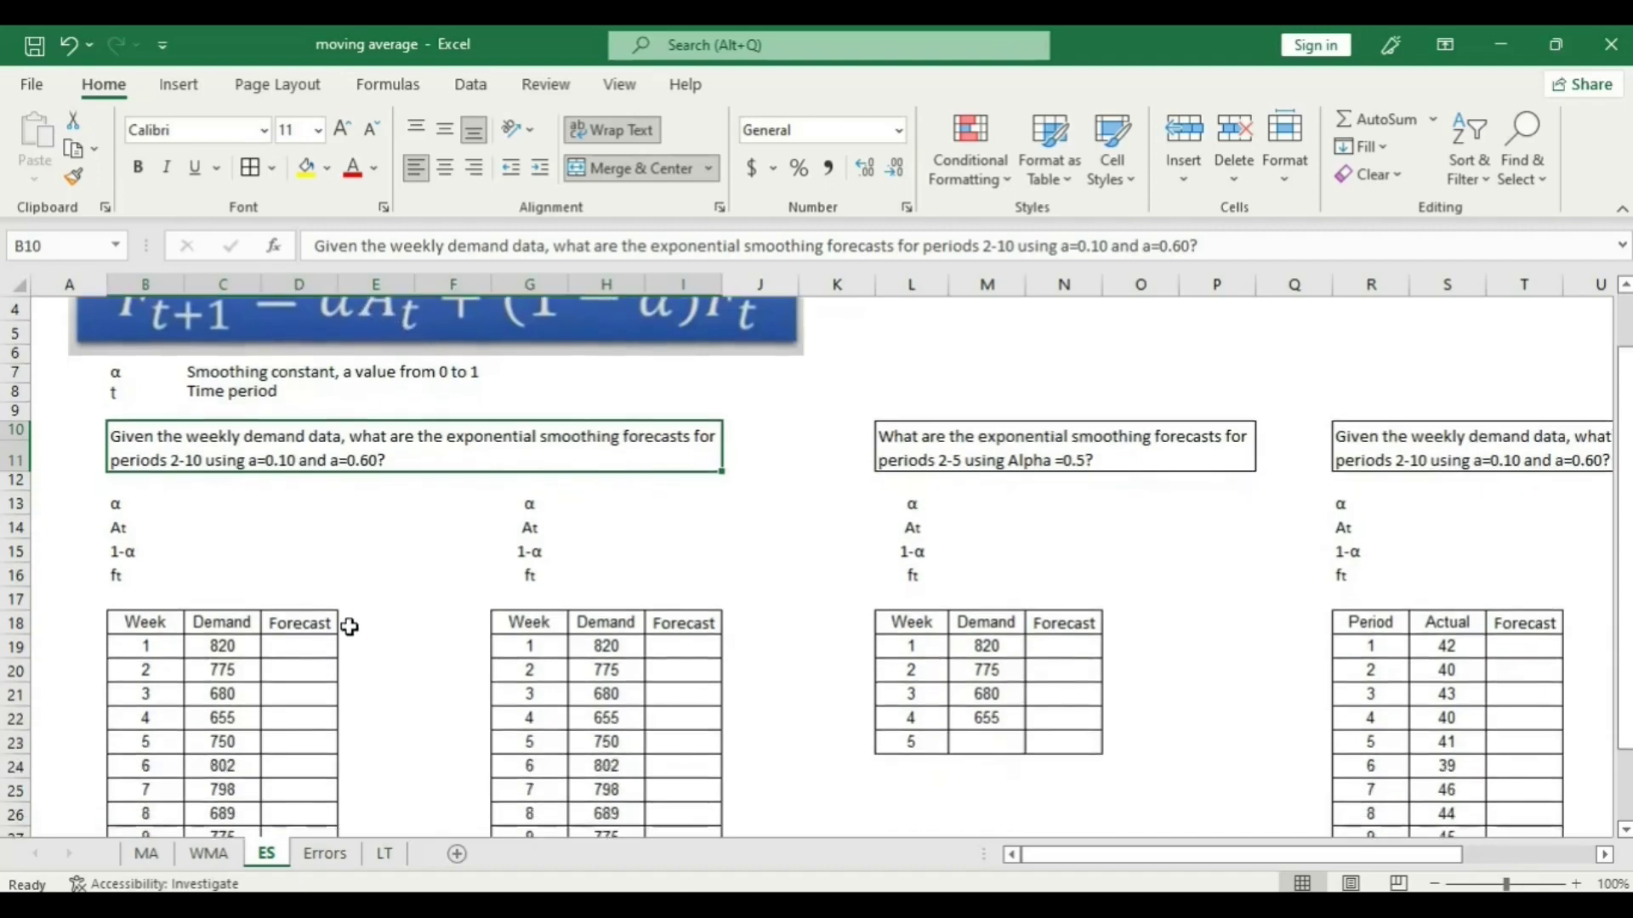
left_click_drag(225, 579, 235, 775)
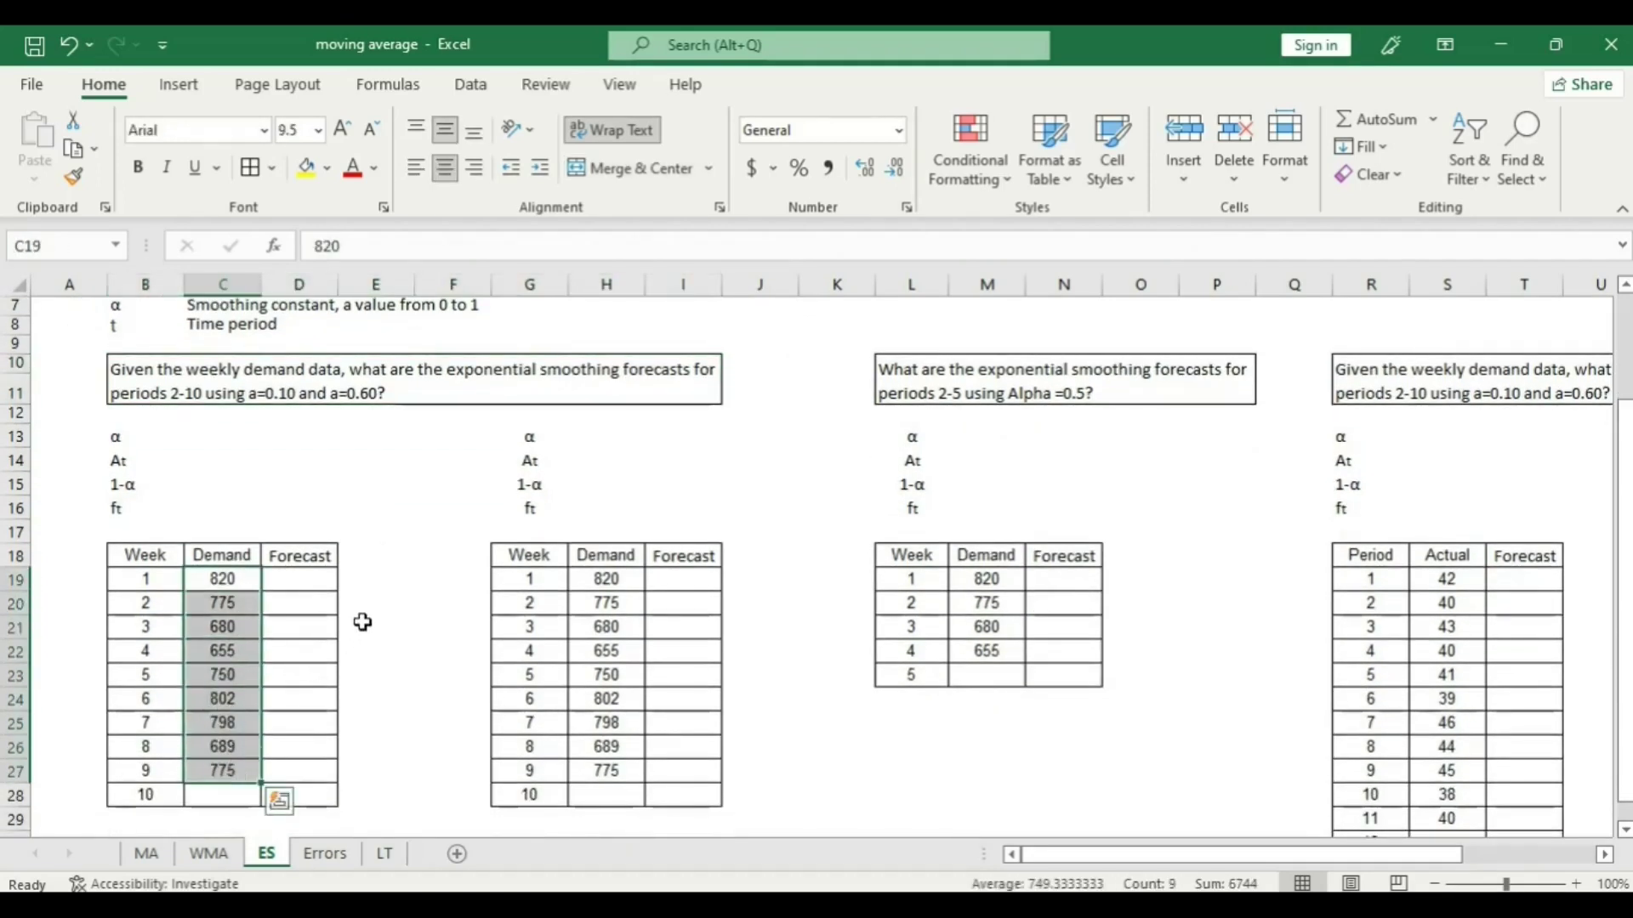
scroll(364, 622, "up", 2)
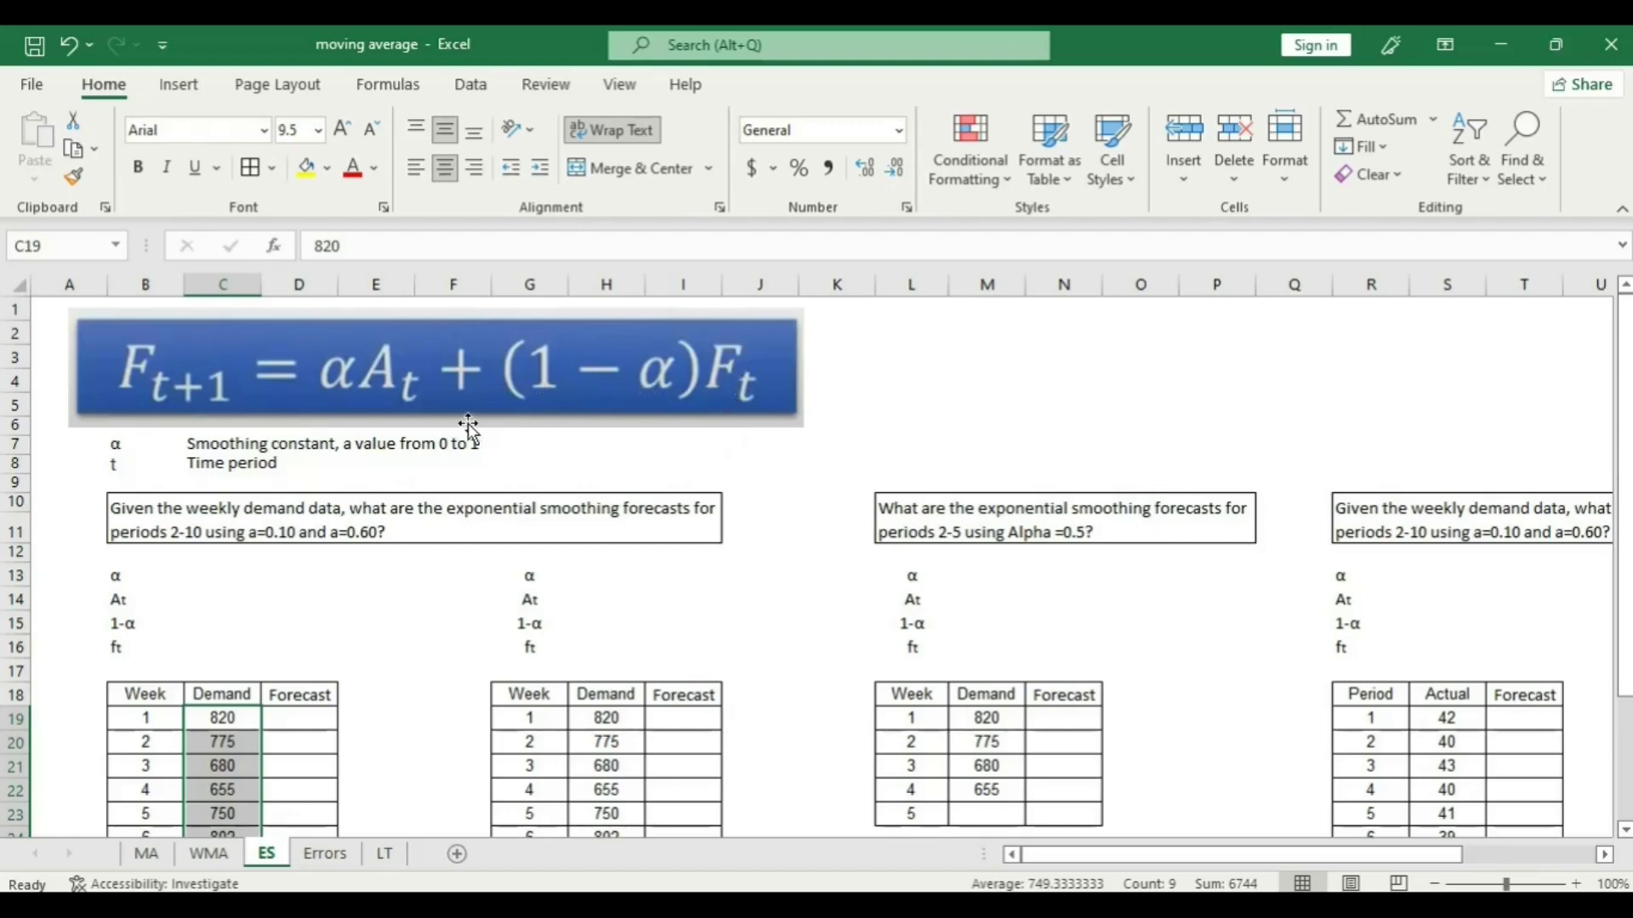
left_click_drag(116, 576, 130, 646)
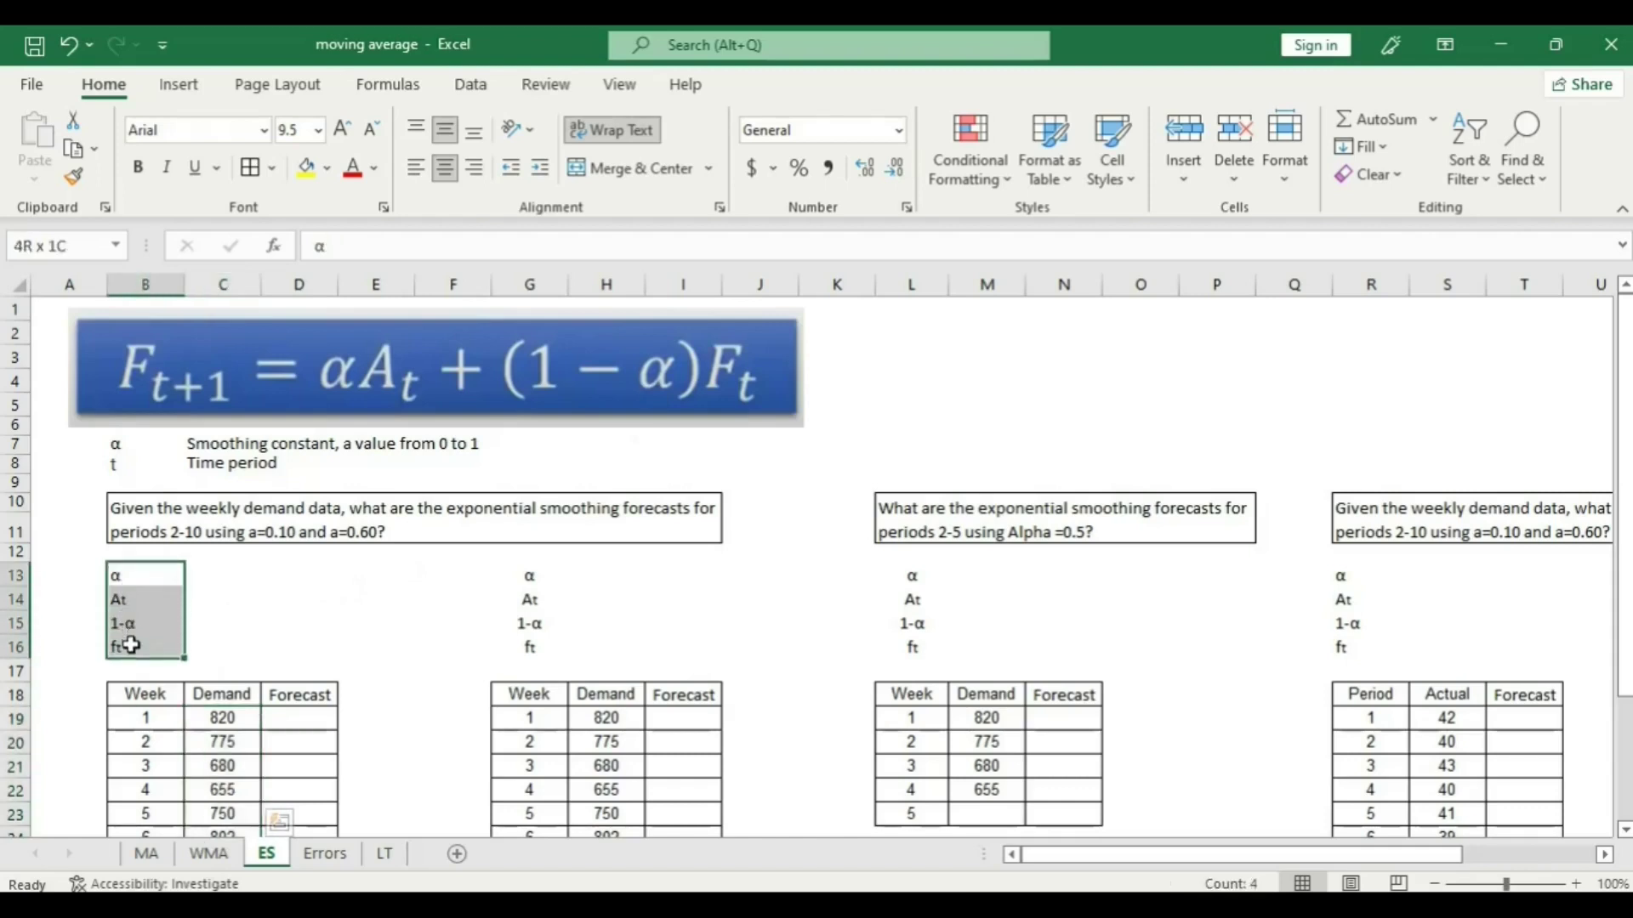
left_click(241, 578)
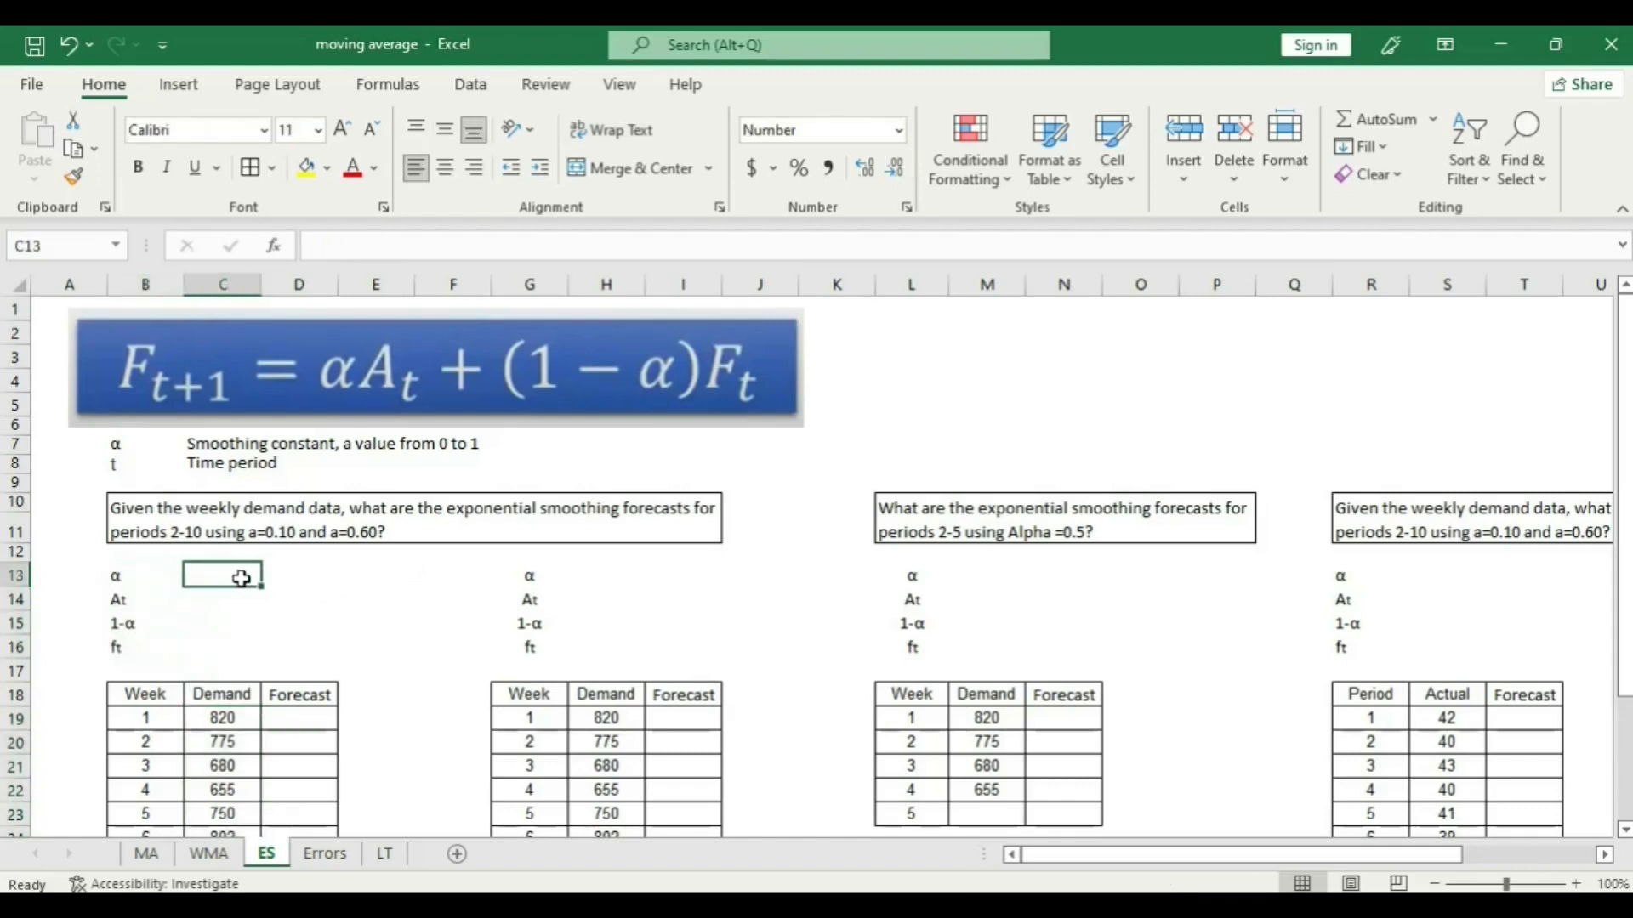
left_click(117, 579)
left_click(214, 580)
left_click(235, 532)
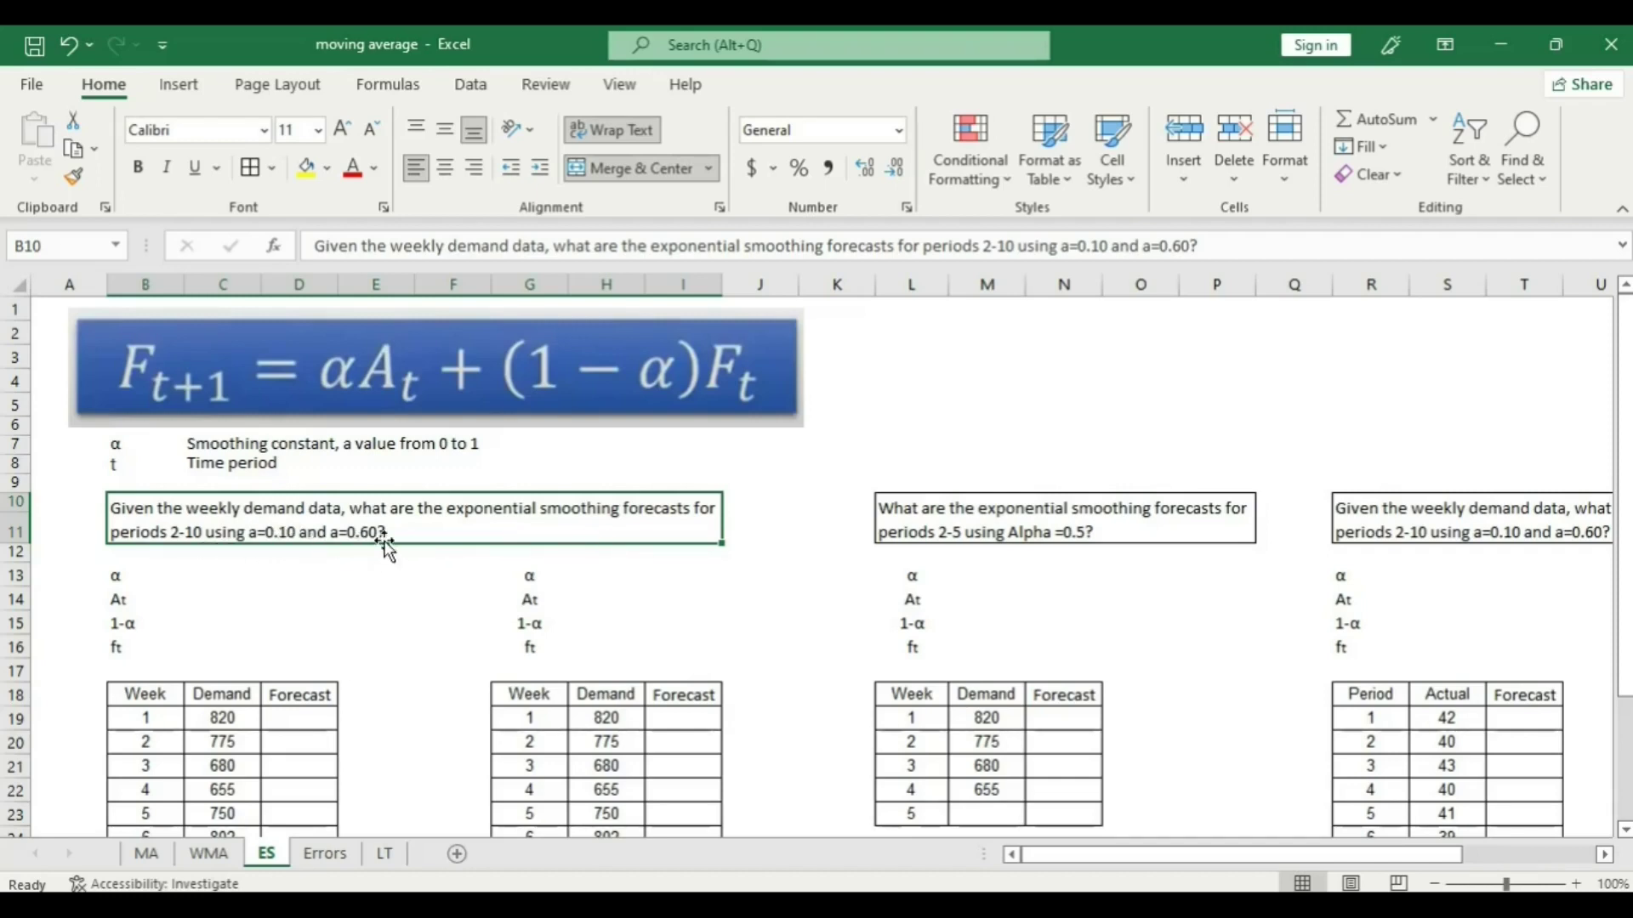
Compare the first and second Week/Demand/Forecast tables.
scroll(389, 555, "down", 2)
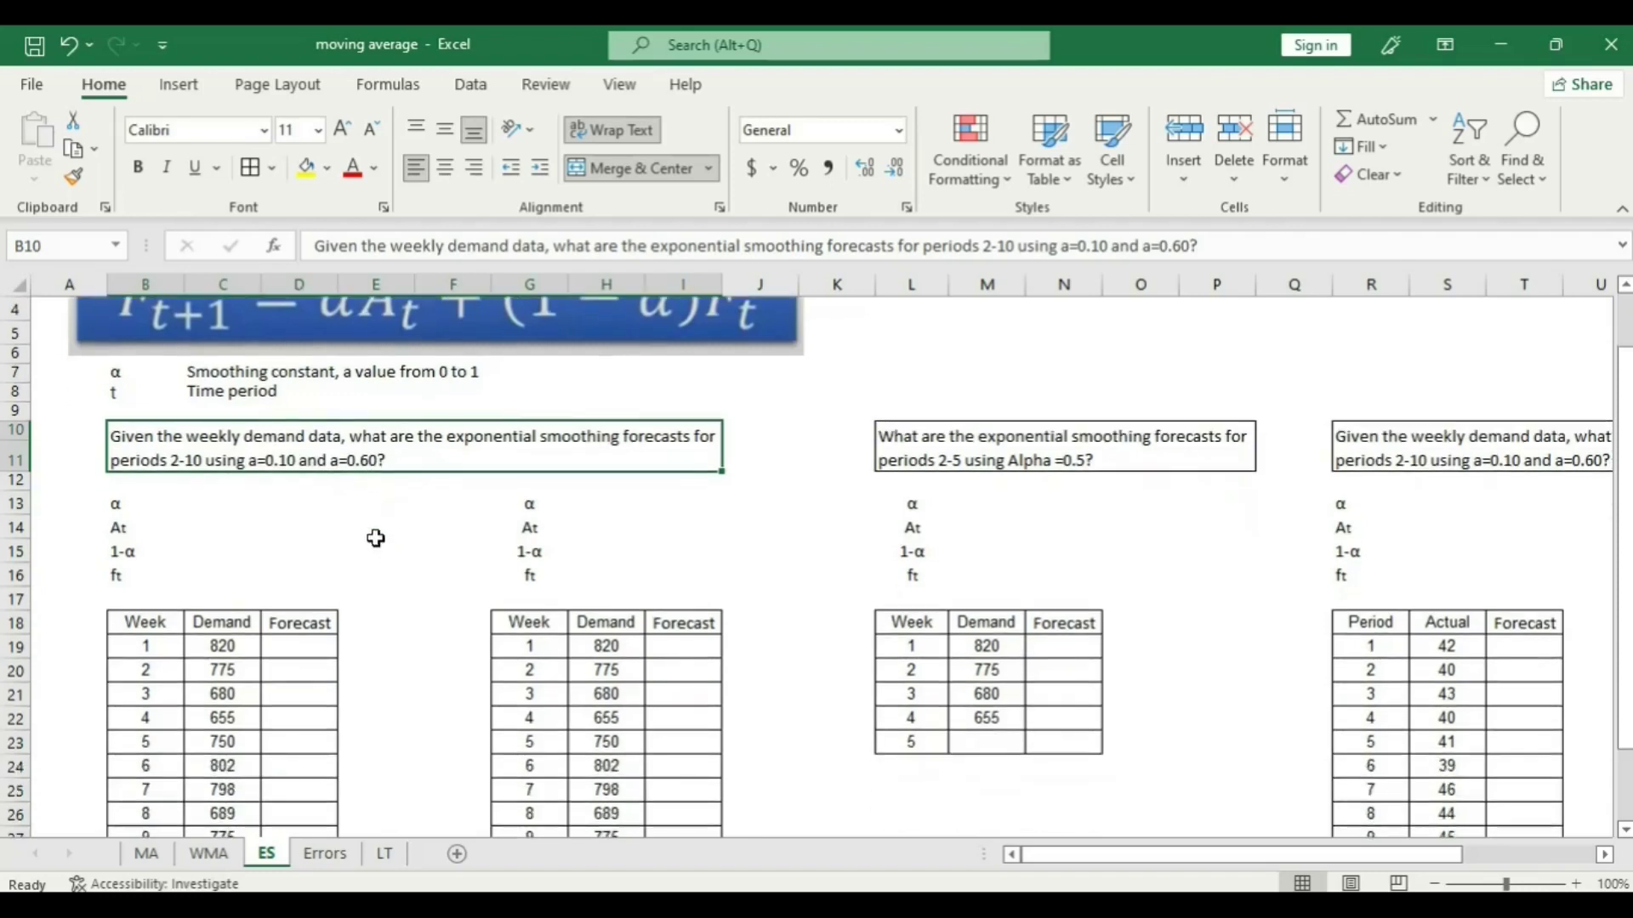
scroll(338, 513, "down", 1)
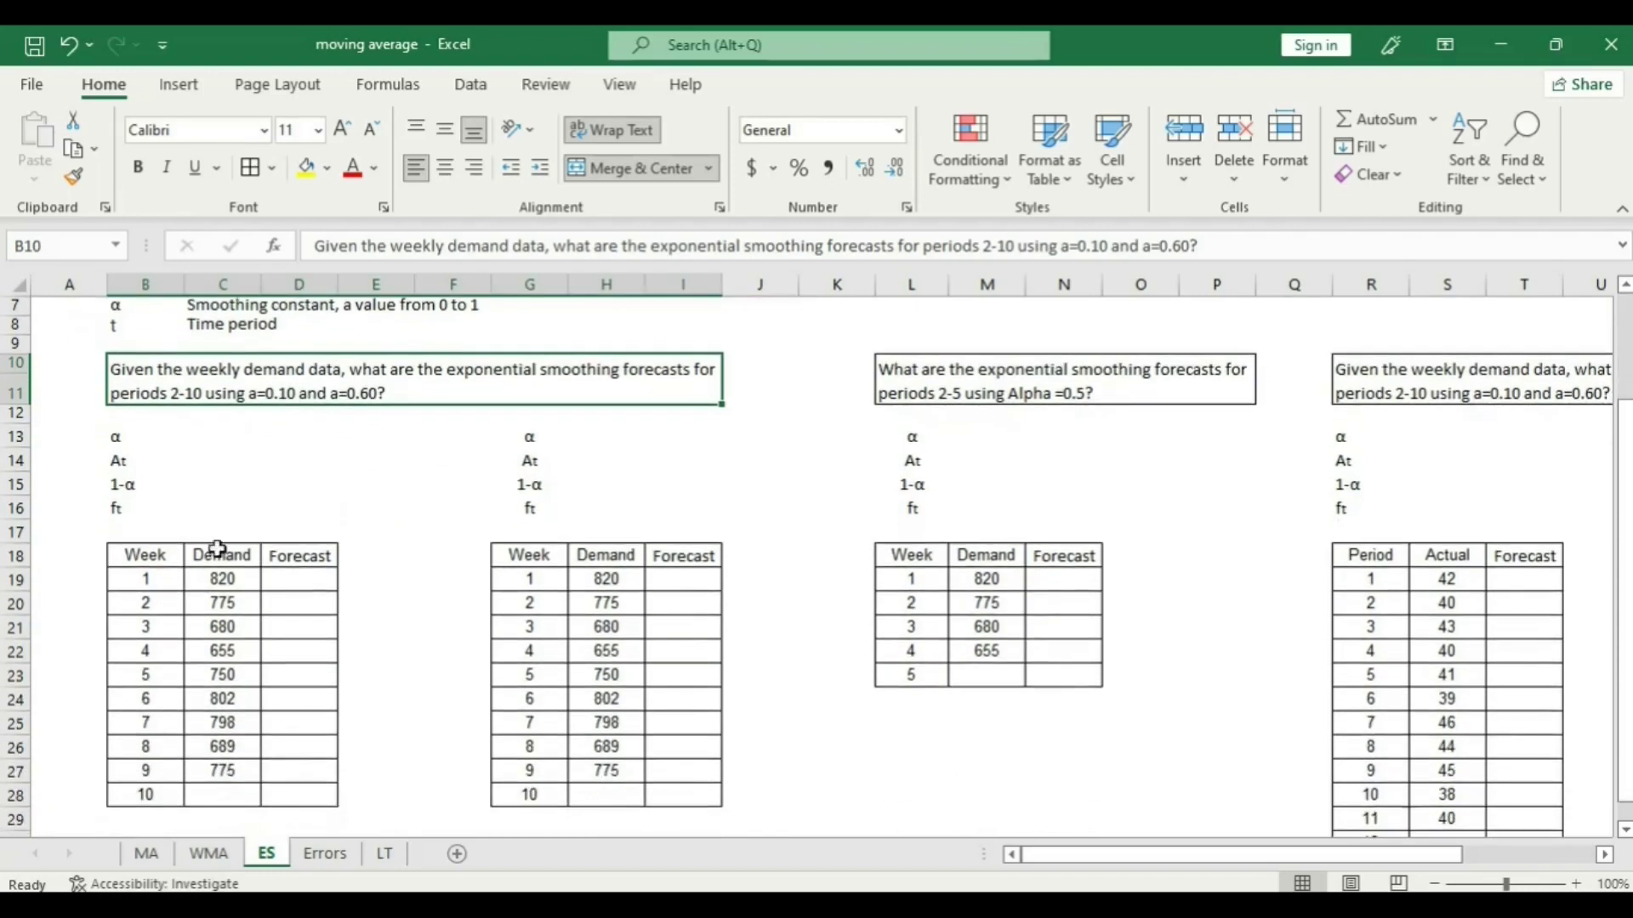
left_click_drag(153, 555, 306, 775)
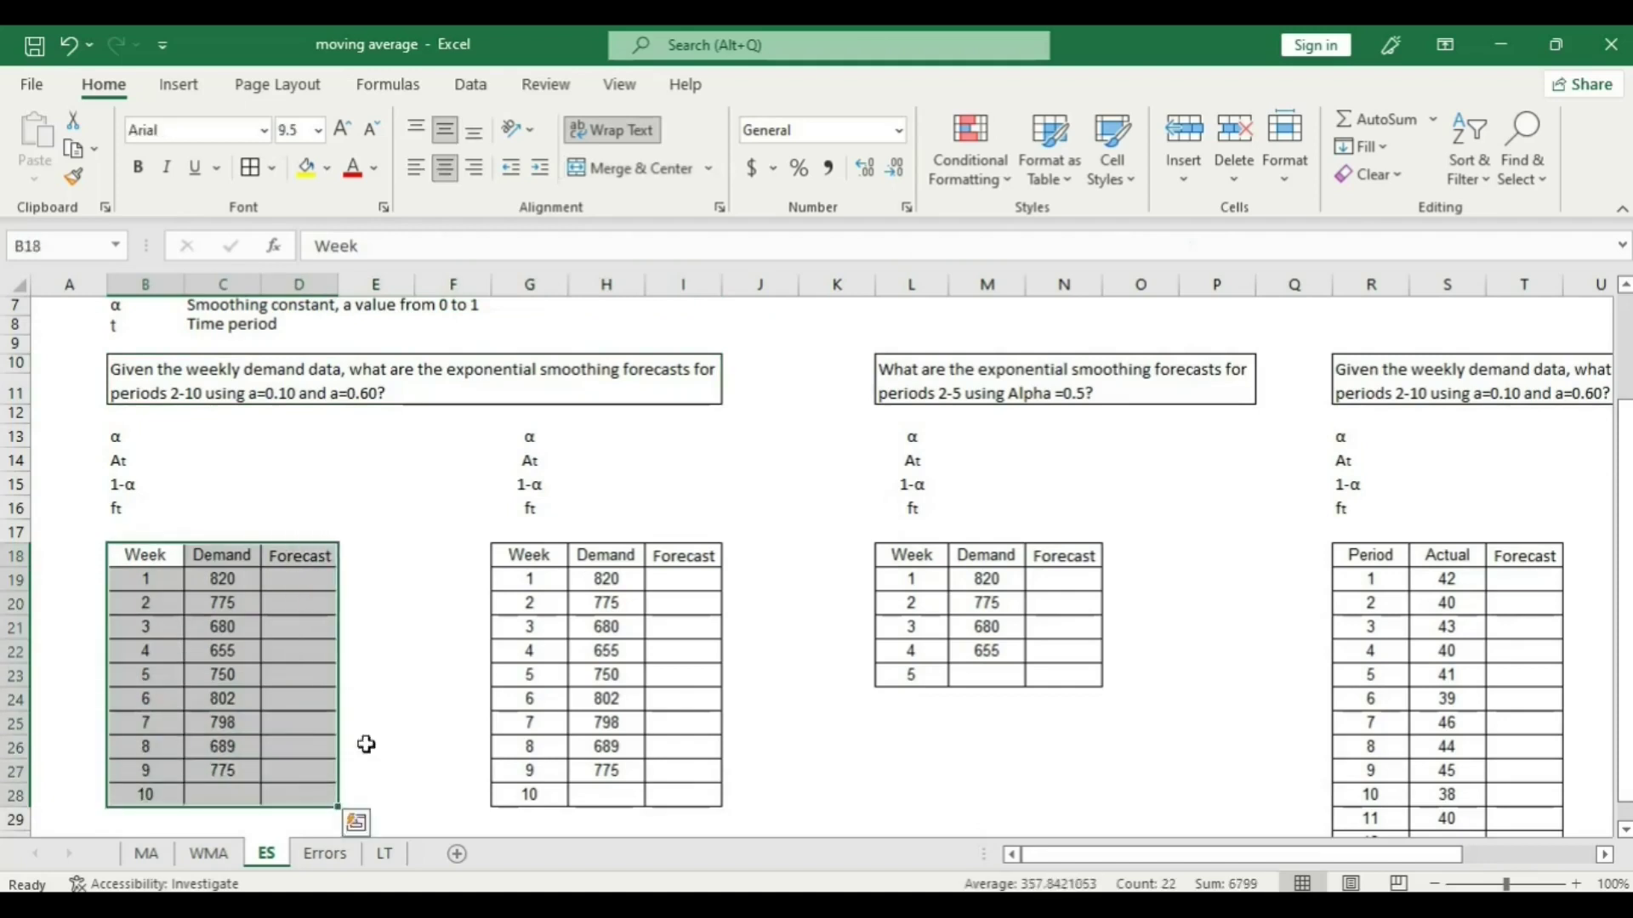
left_click_drag(530, 555, 685, 795)
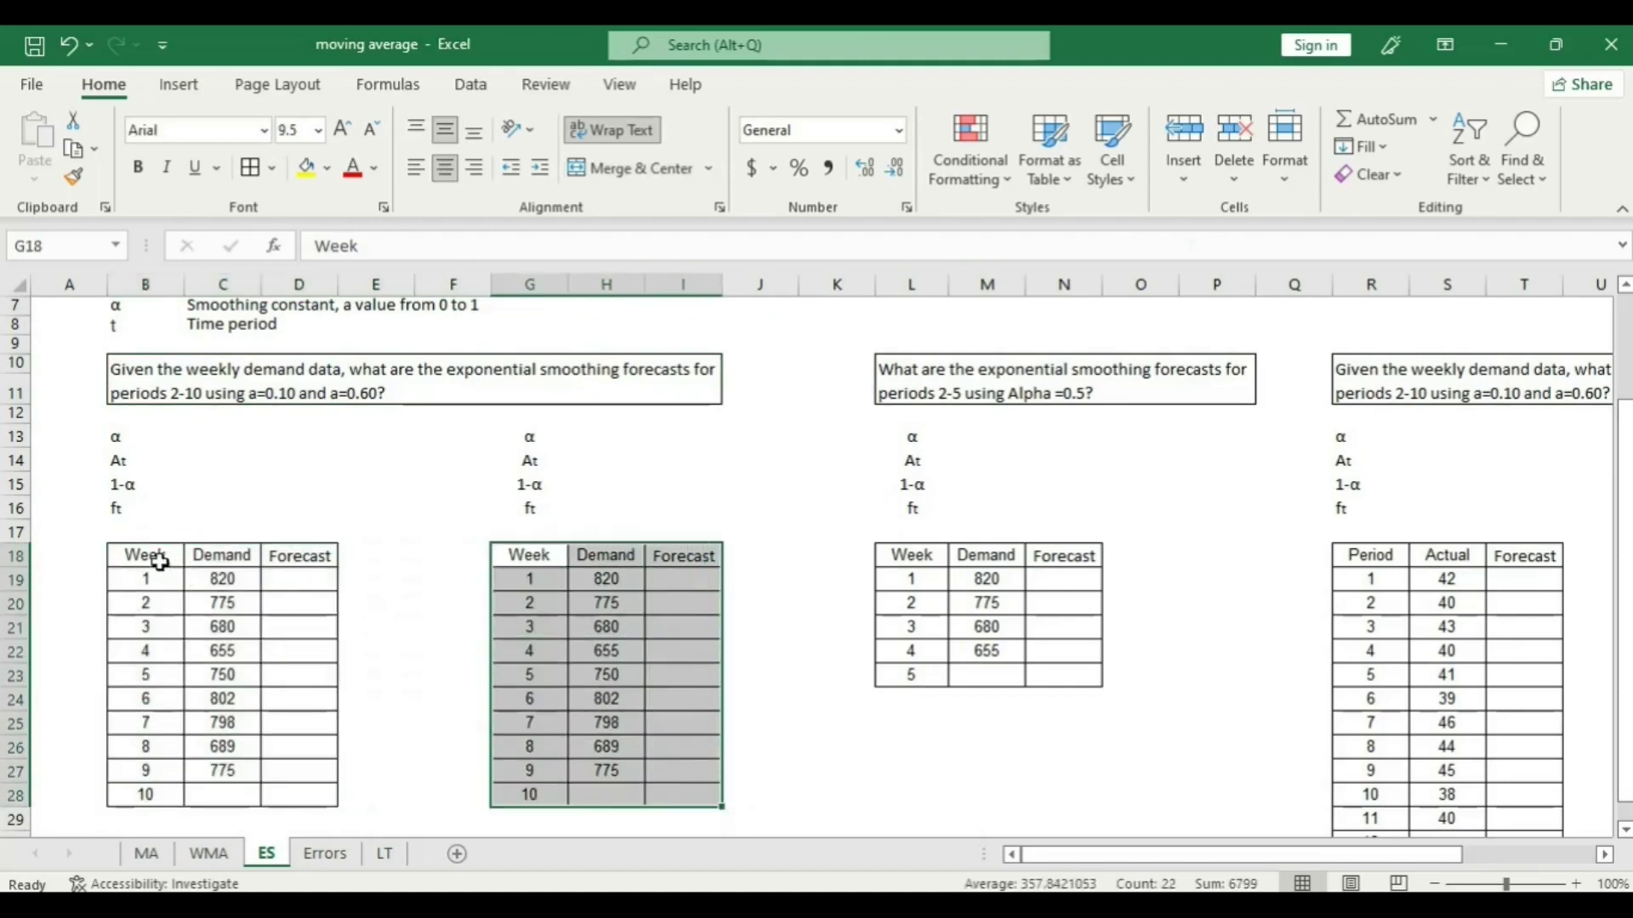
left_click_drag(151, 558, 289, 772)
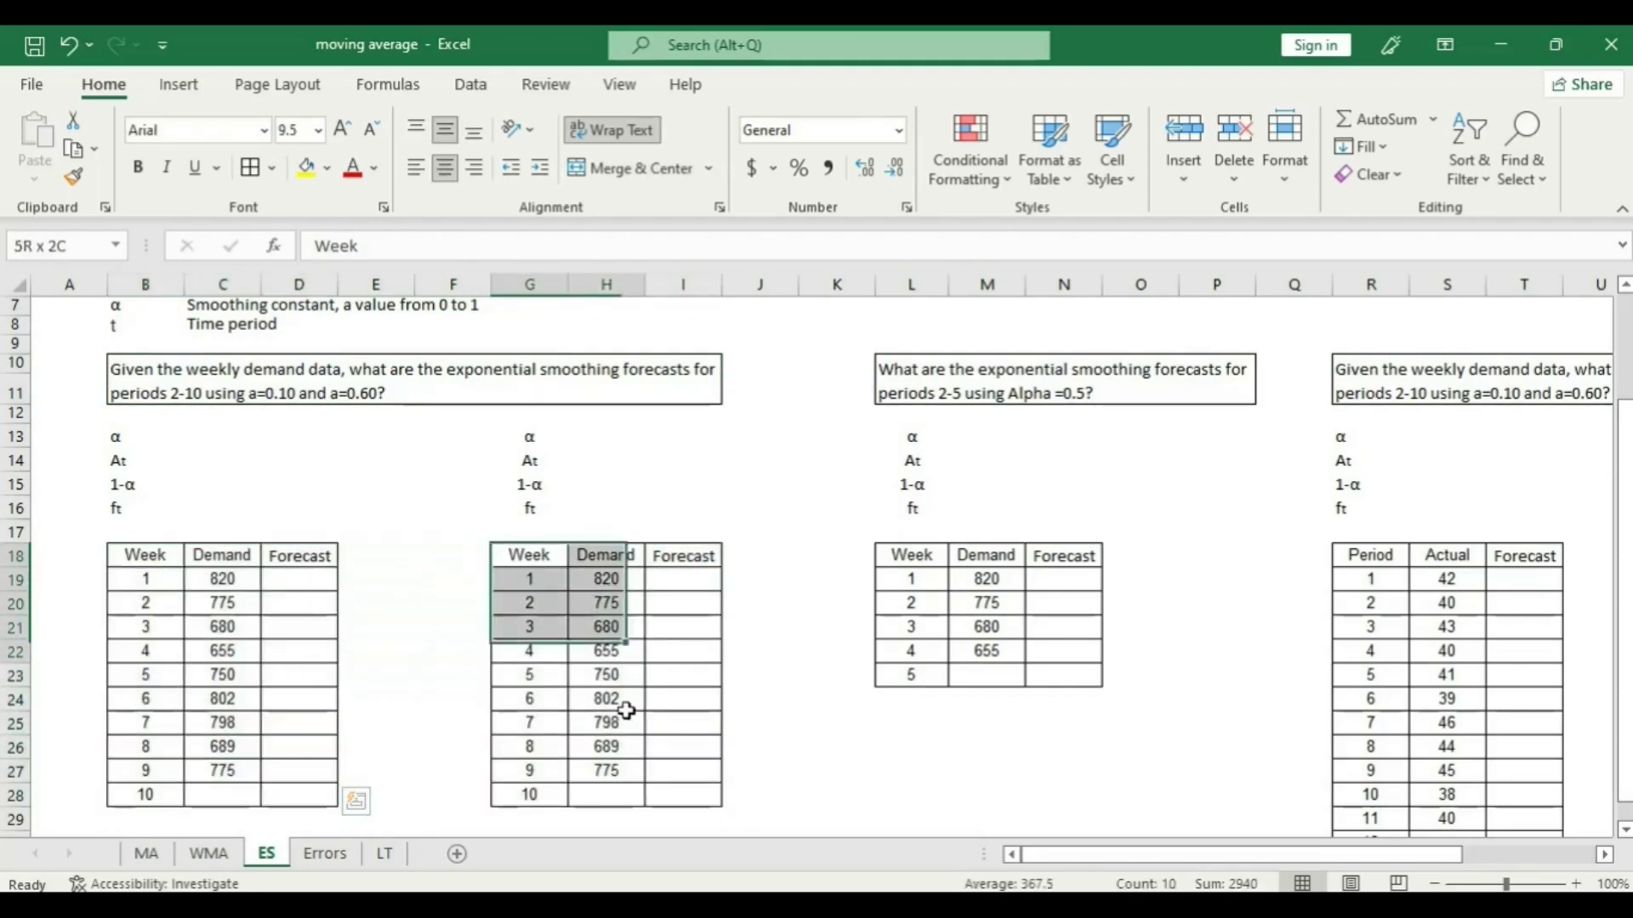
left_click_drag(518, 554, 655, 812)
scroll(230, 517, "up", 1)
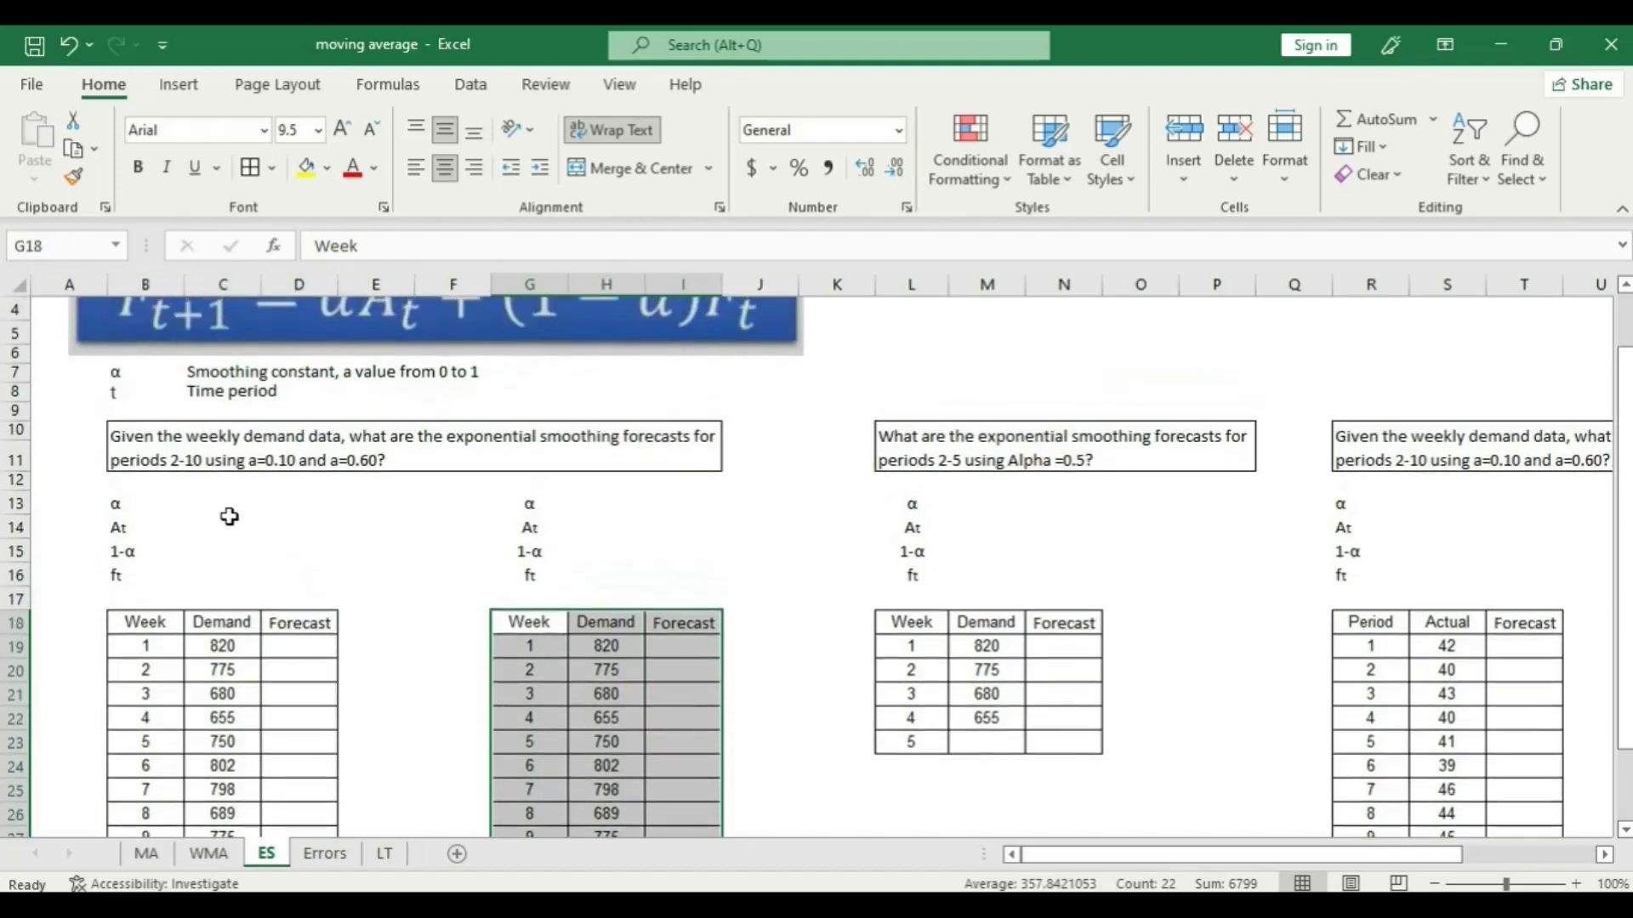
Set α to 0.1 for the first table (C13) and 0.60 for the second (H13).
left_click(230, 501)
scroll(223, 510, "up", 1)
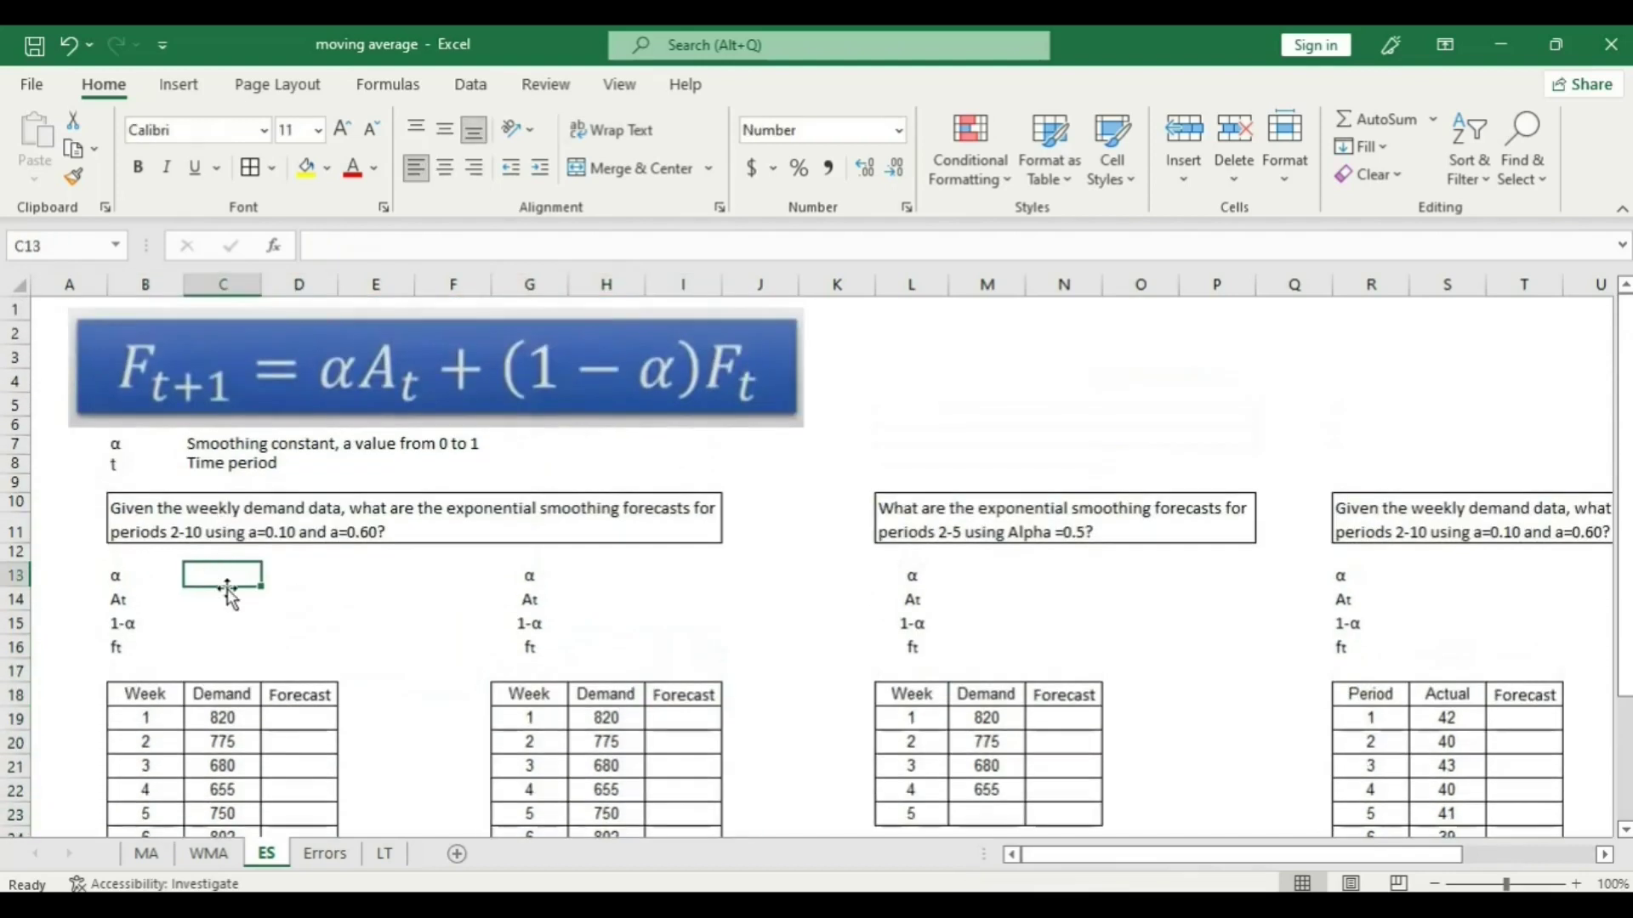
type("0.1")
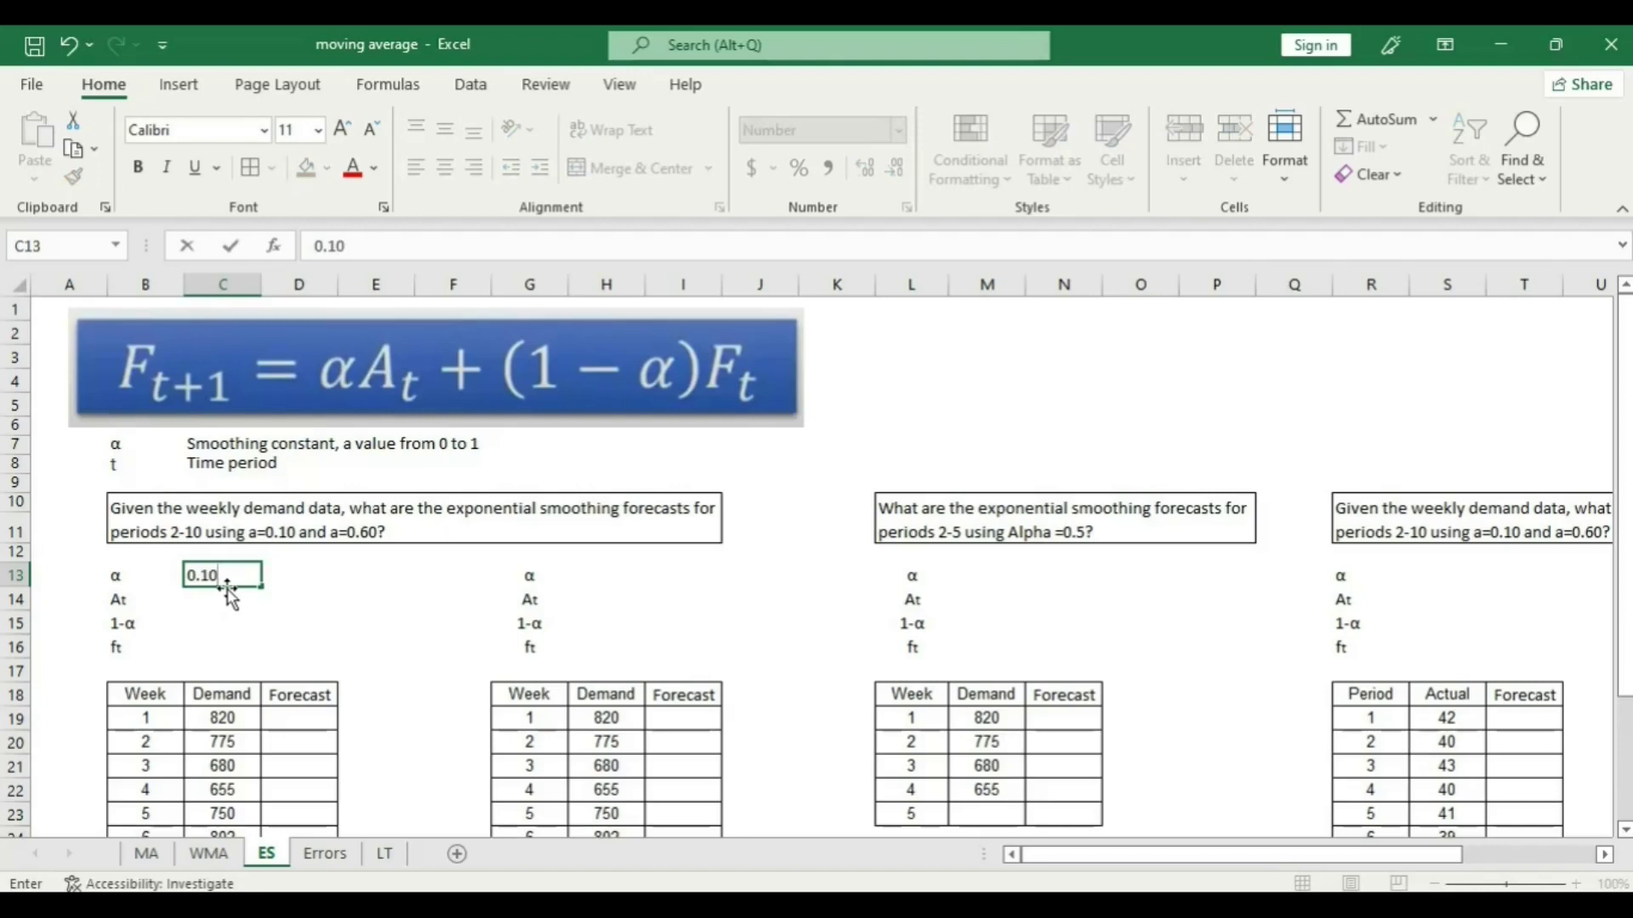
left_click(624, 579)
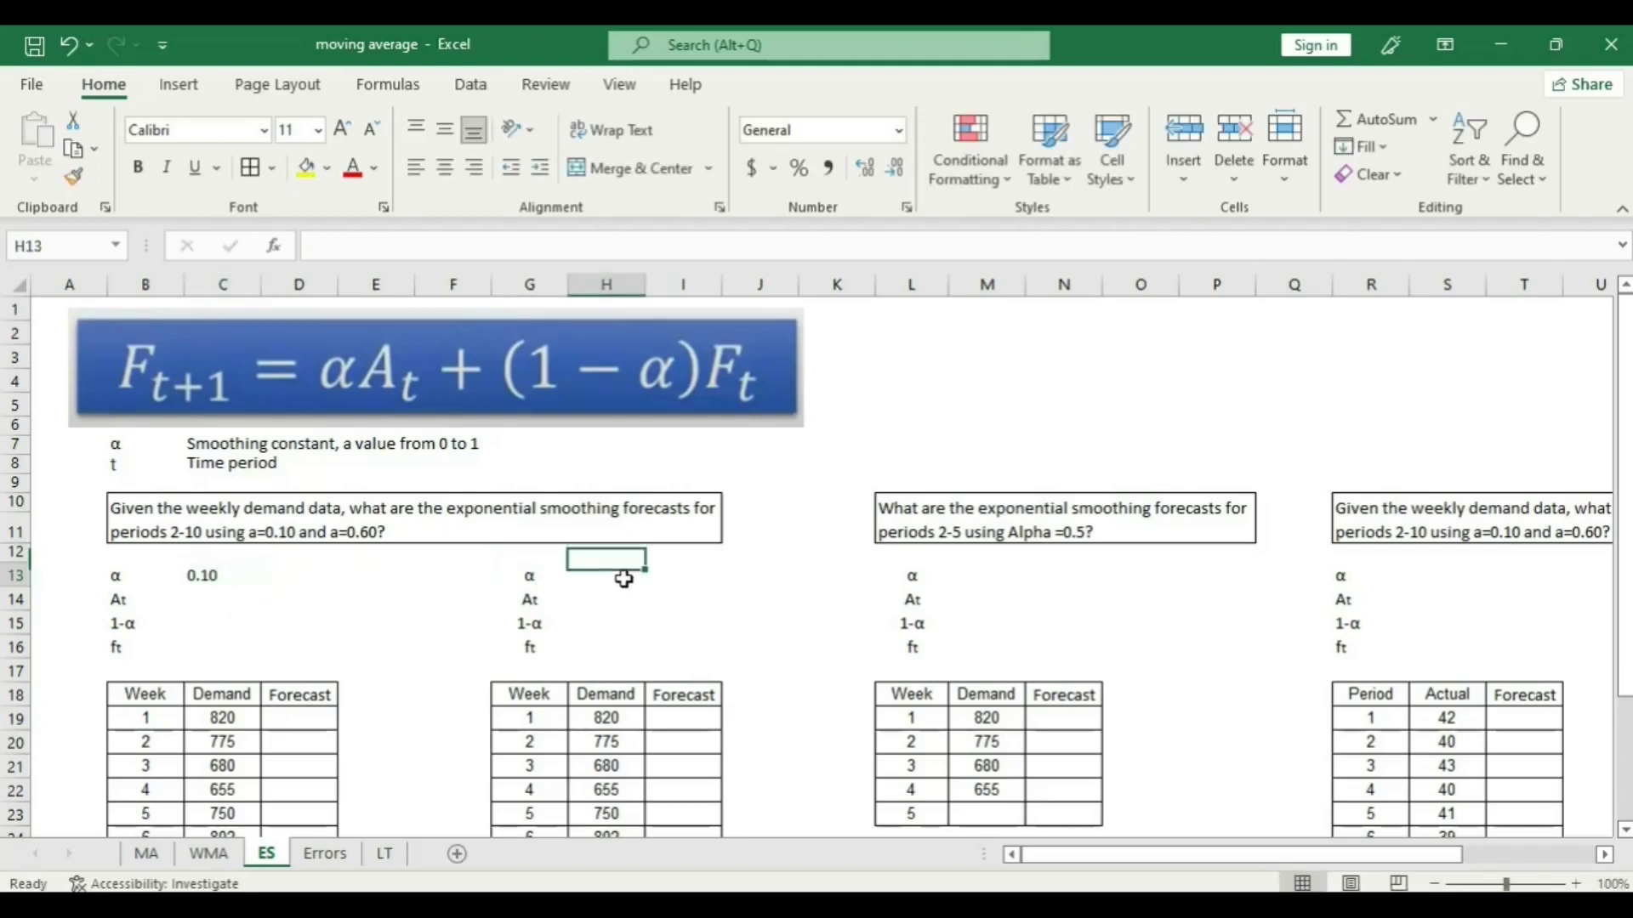
type("0.60")
left_click(377, 601)
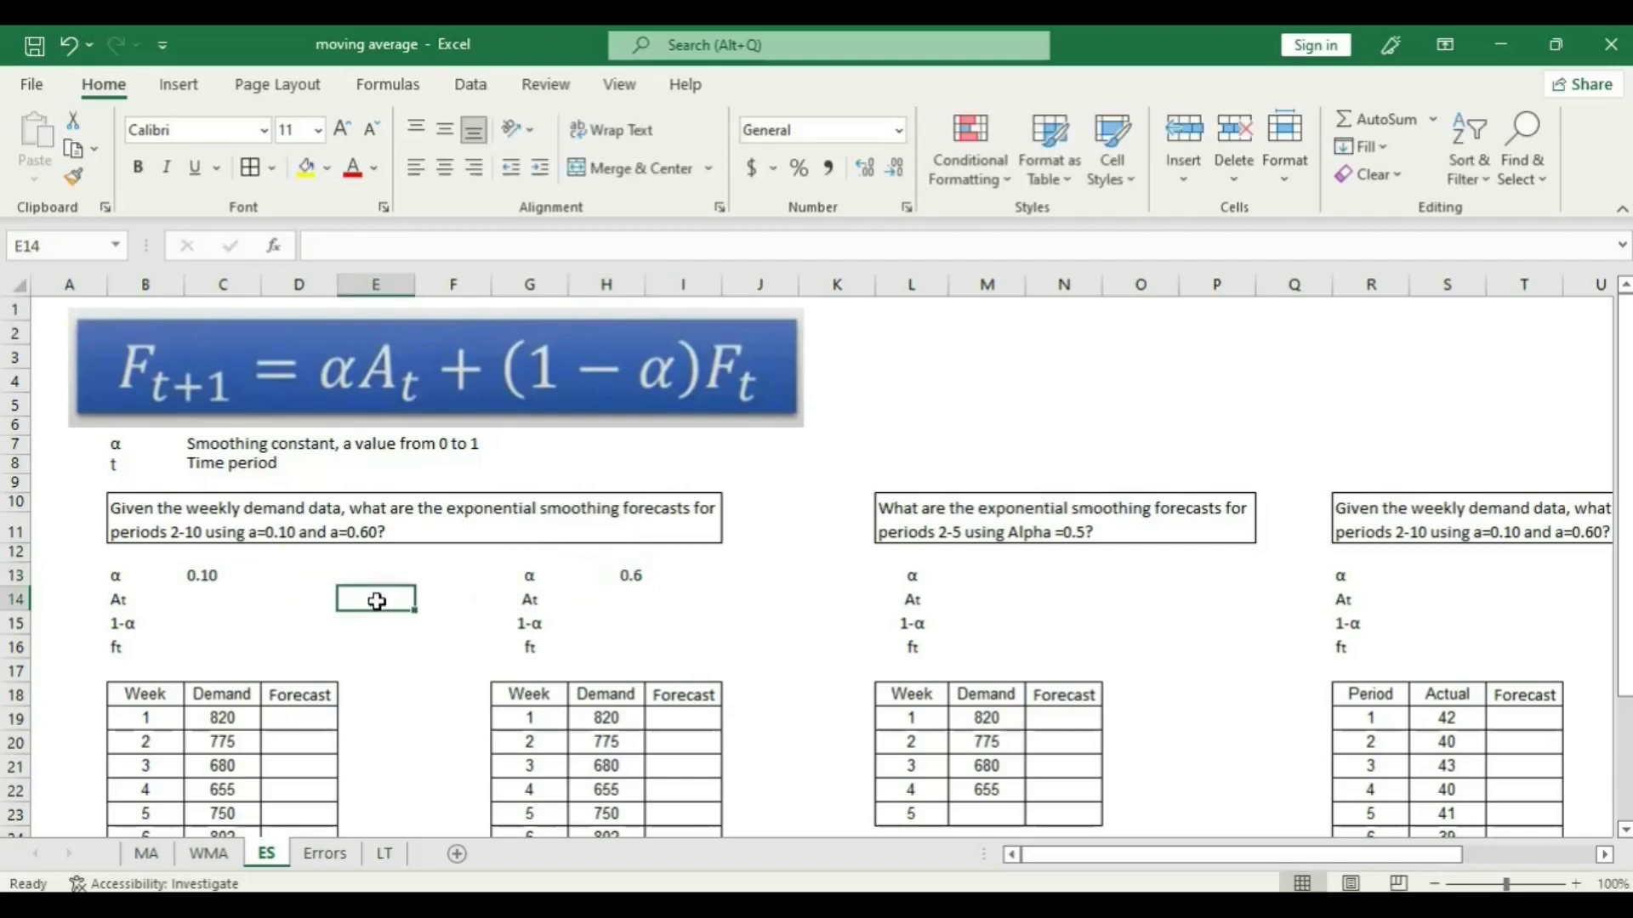
Enter 820, week 1's demand, as the first table's At value.
left_click(194, 599)
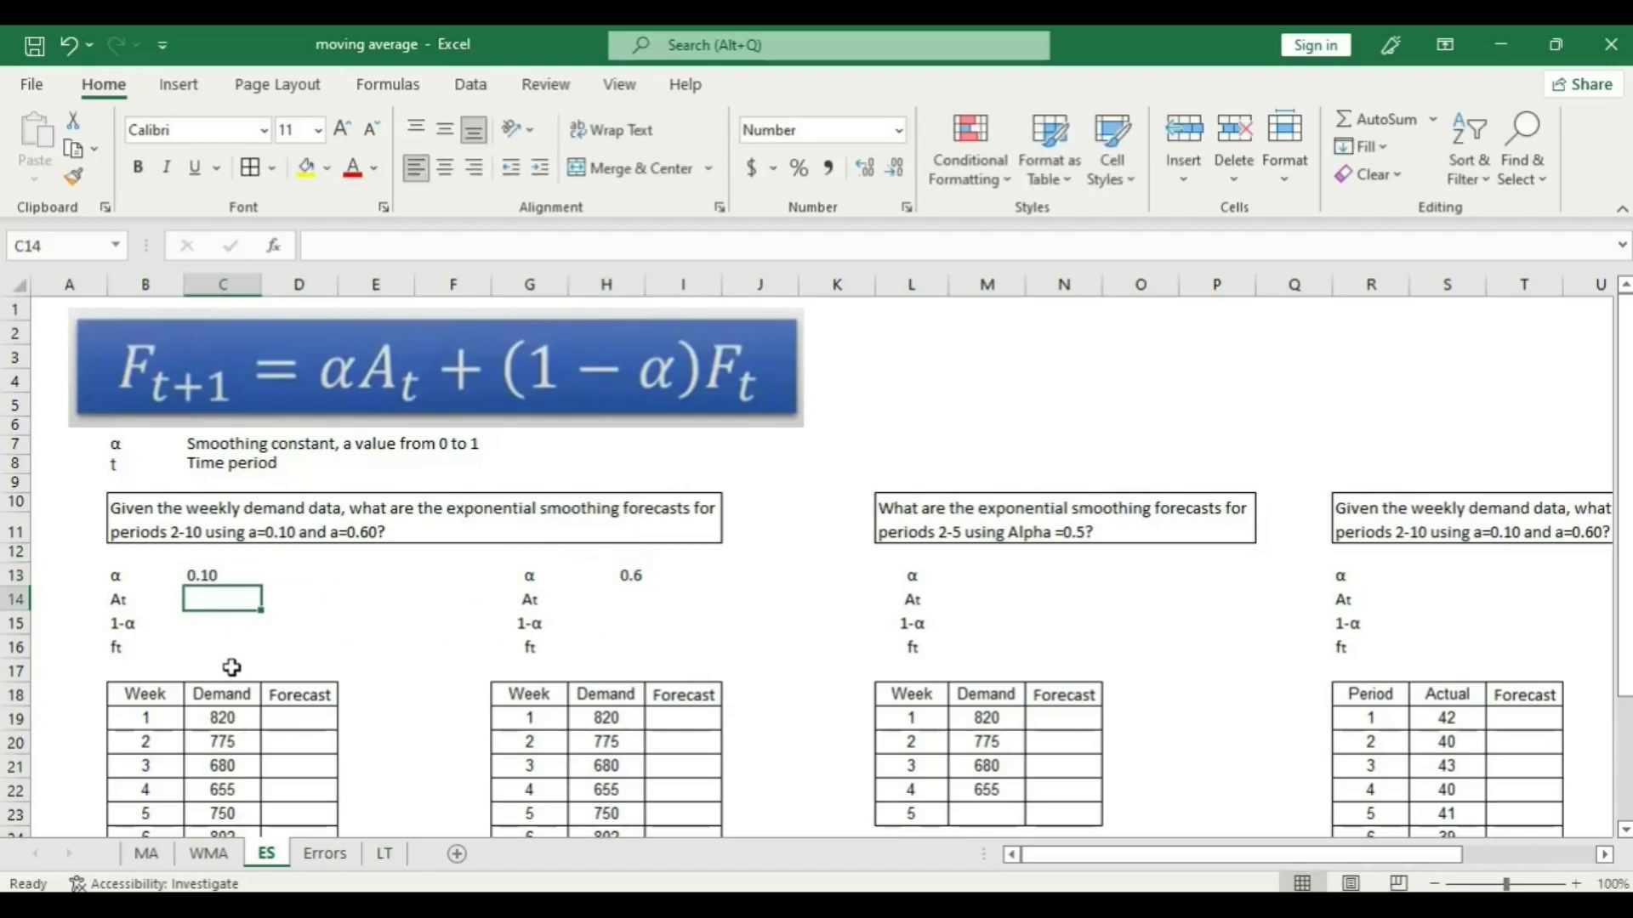
left_click(231, 722)
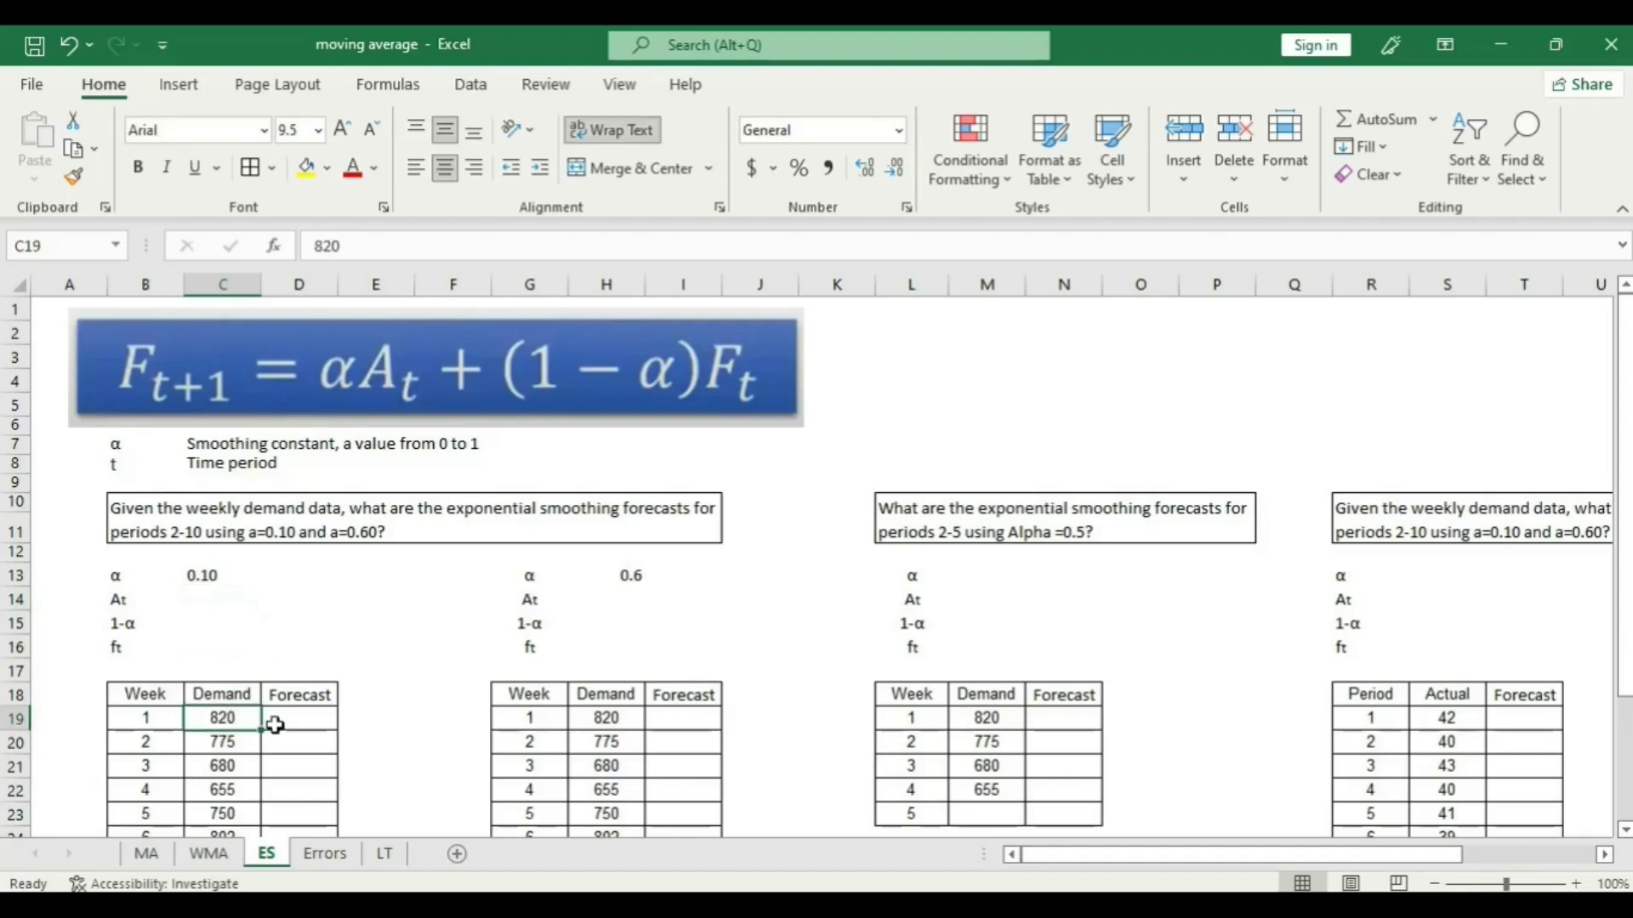
left_click(207, 601)
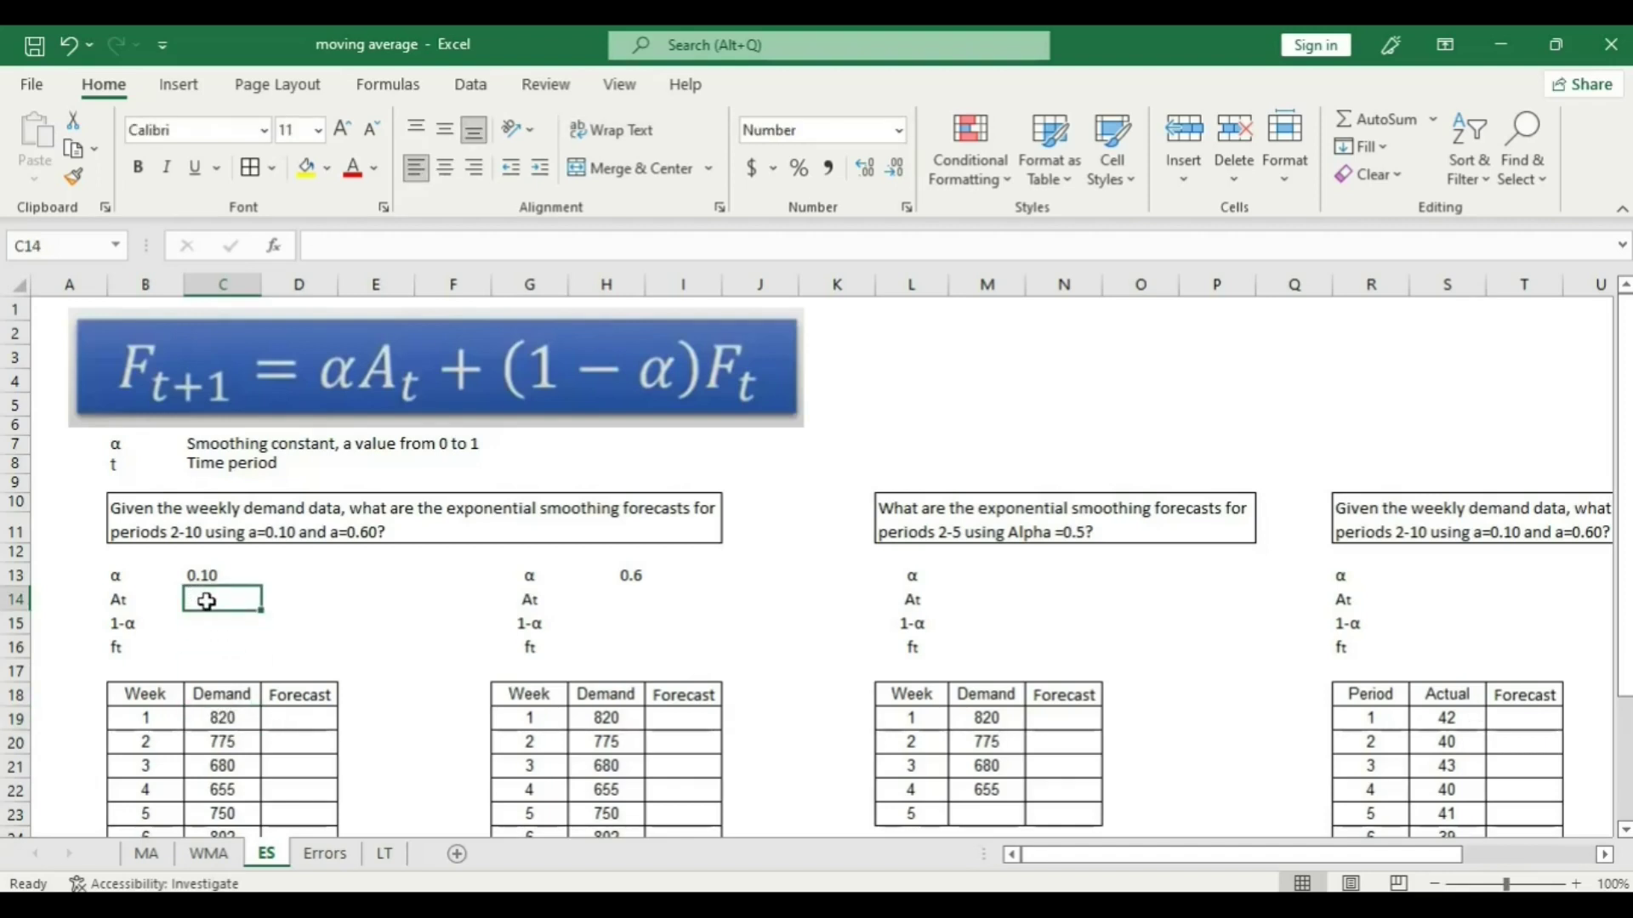
type("820")
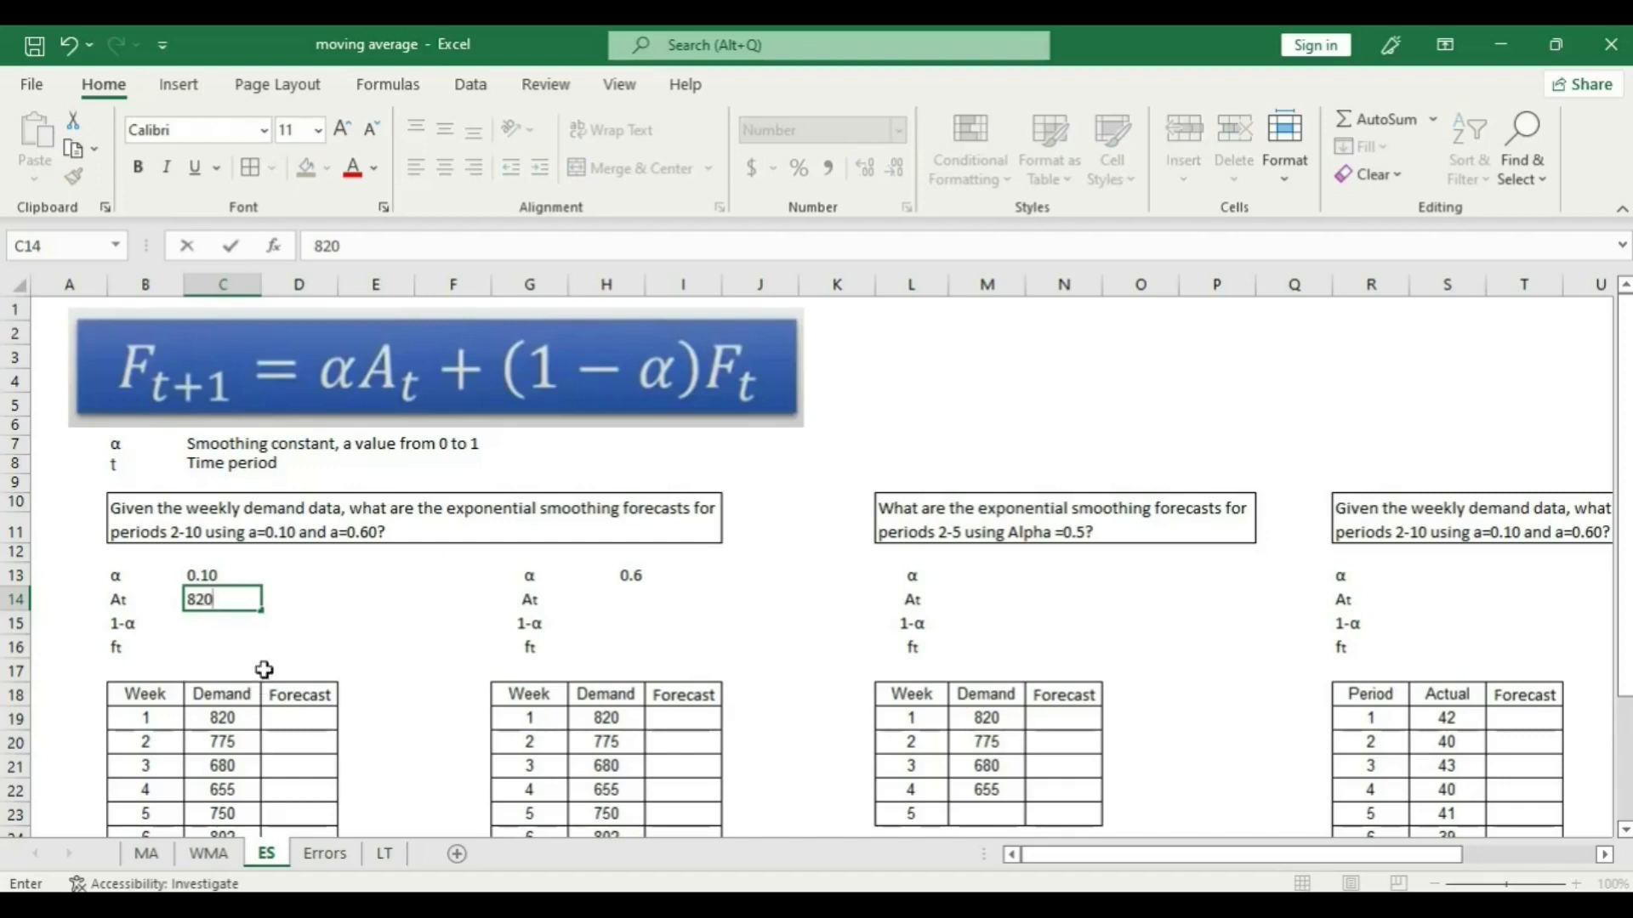
left_click(270, 649)
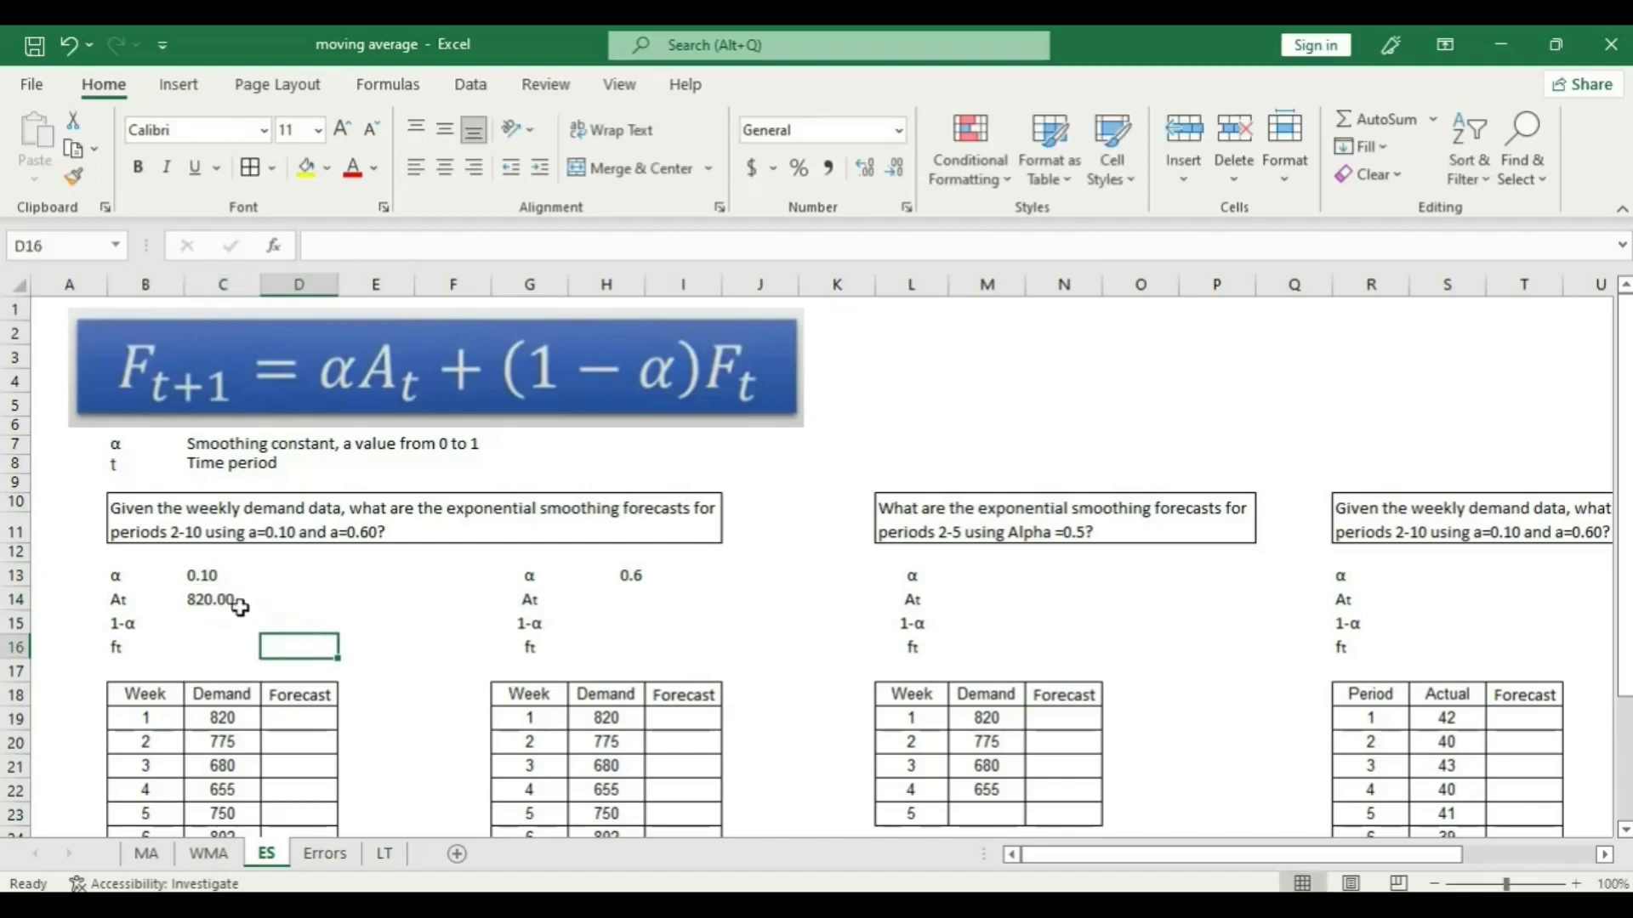
Compute the first table's 1-α as =1-C13, giving 0.90.
left_click(225, 745)
left_click(228, 768)
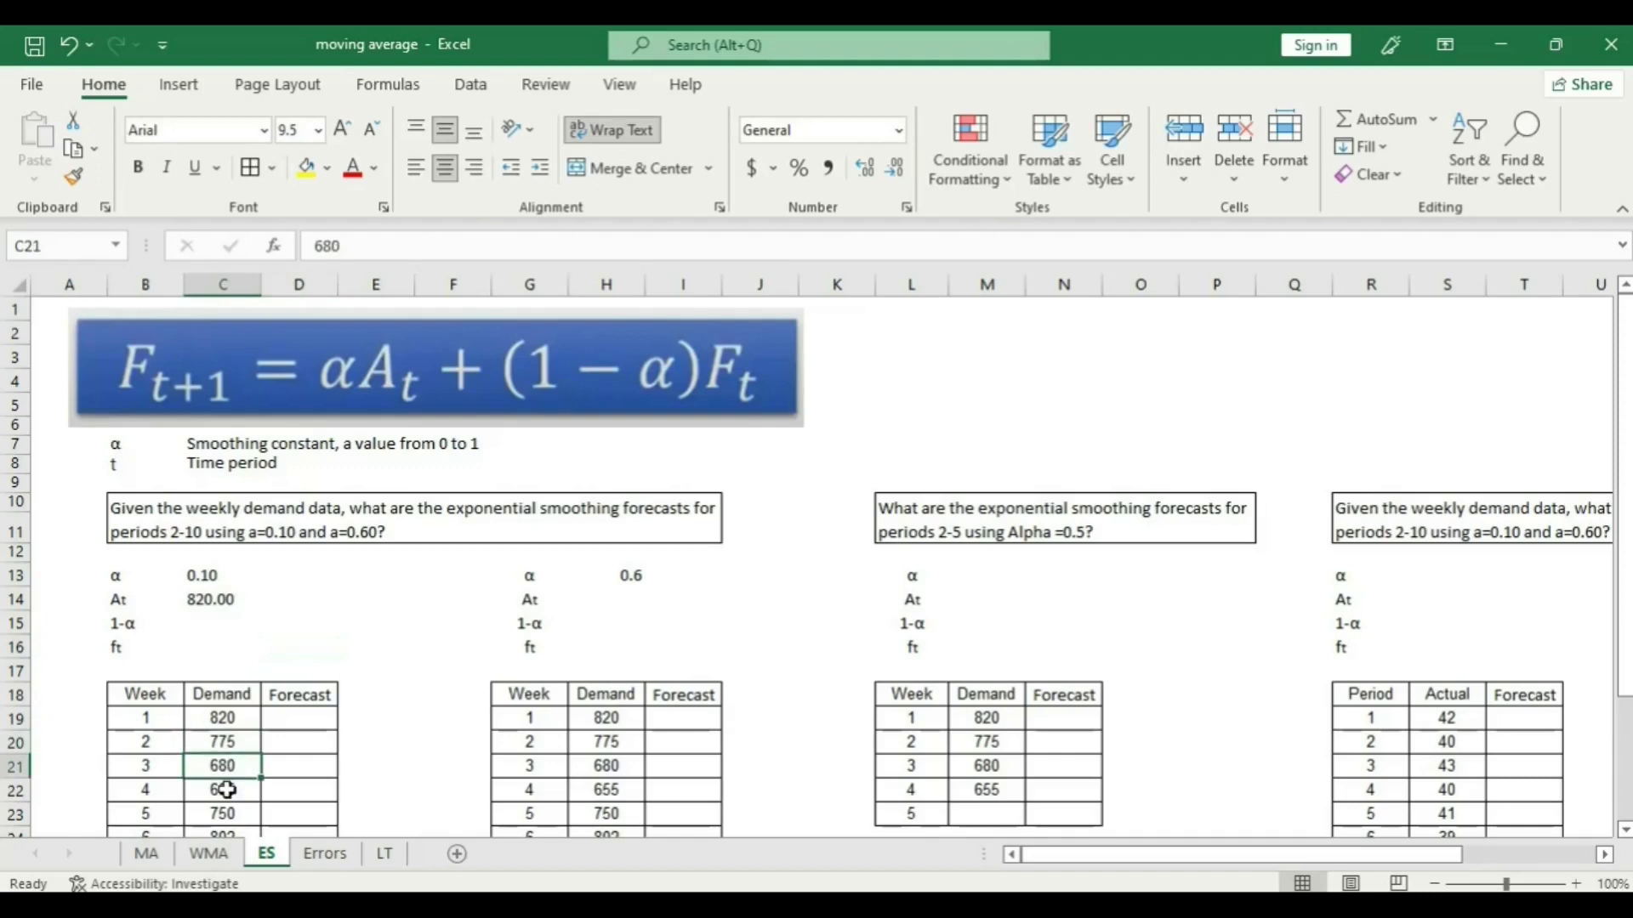
left_click(223, 623)
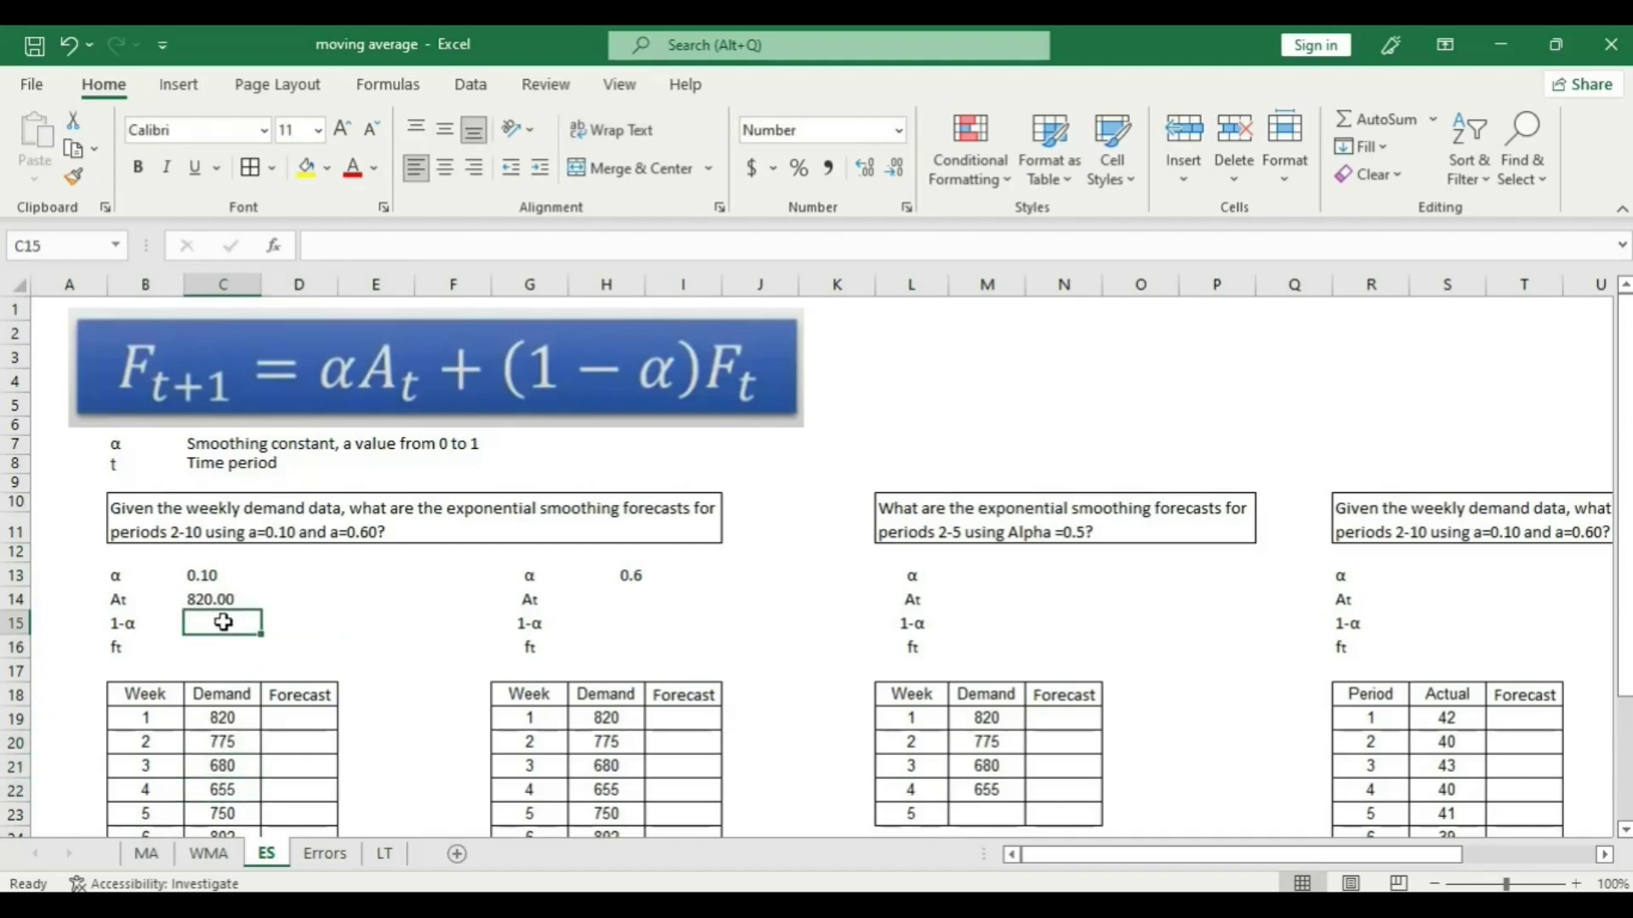
type("=1")
key("Up")
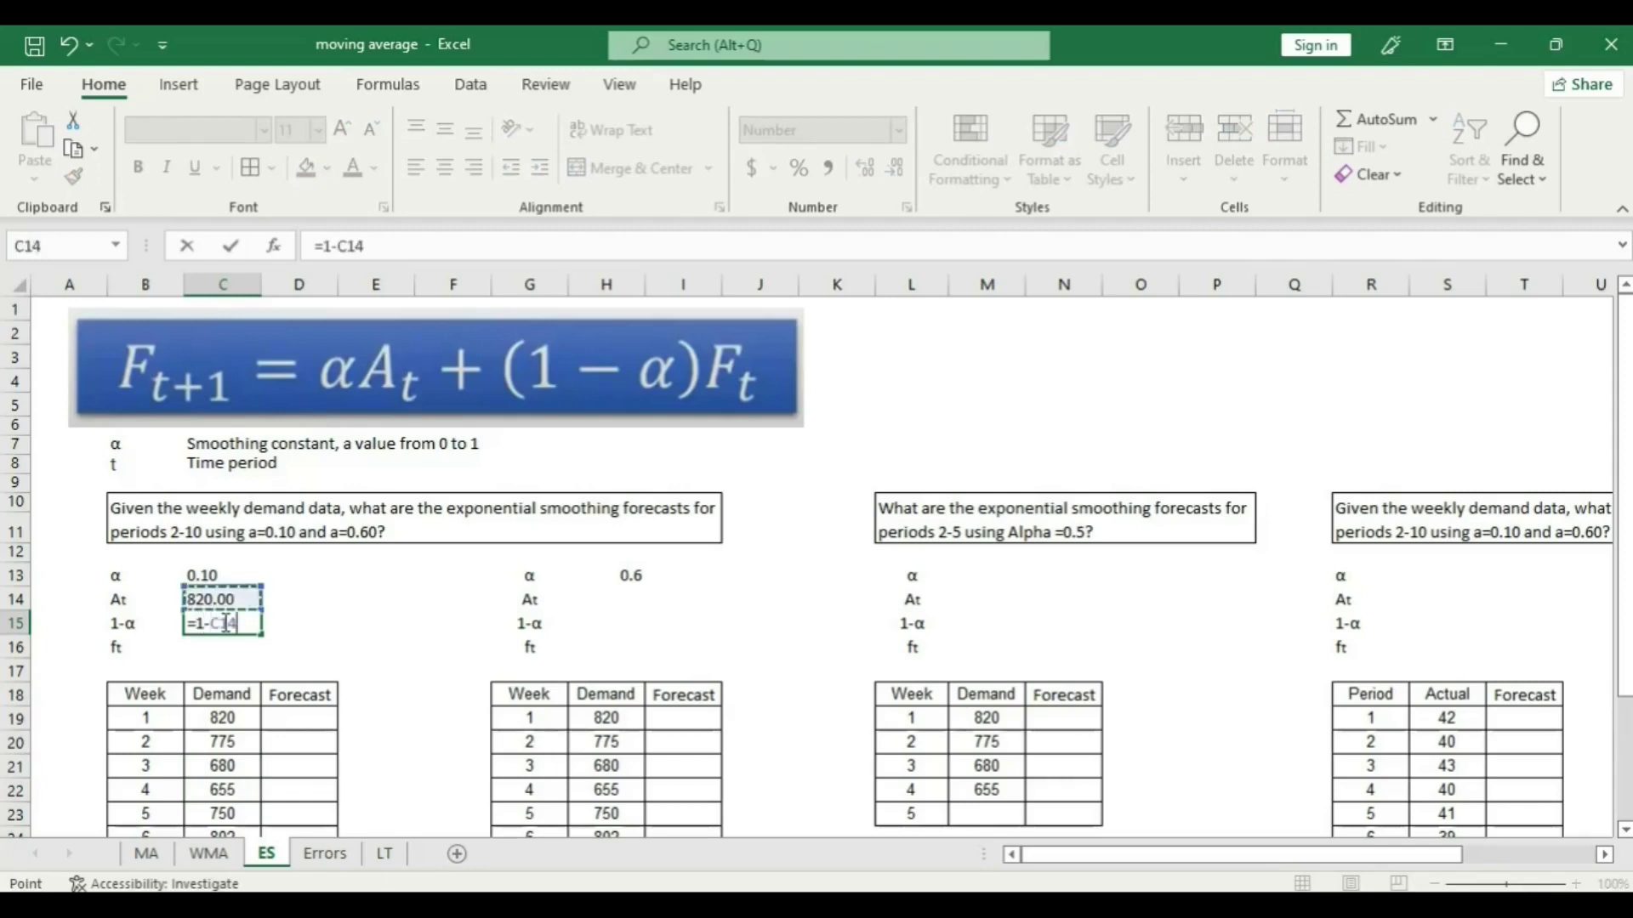
key("Up")
key("Return")
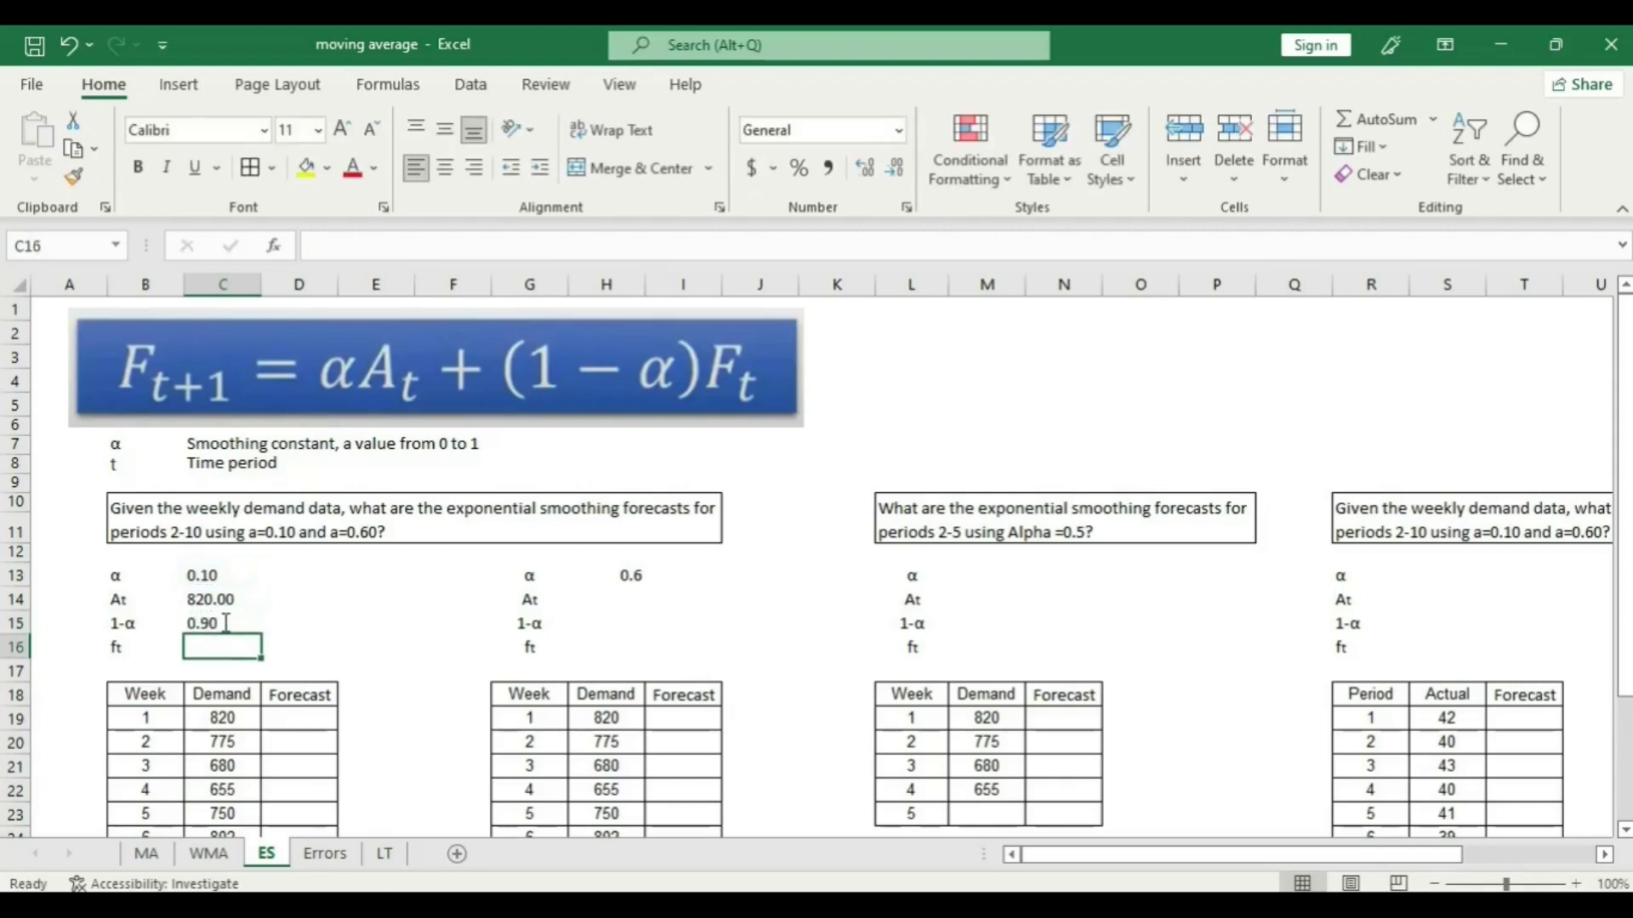
left_click(619, 600)
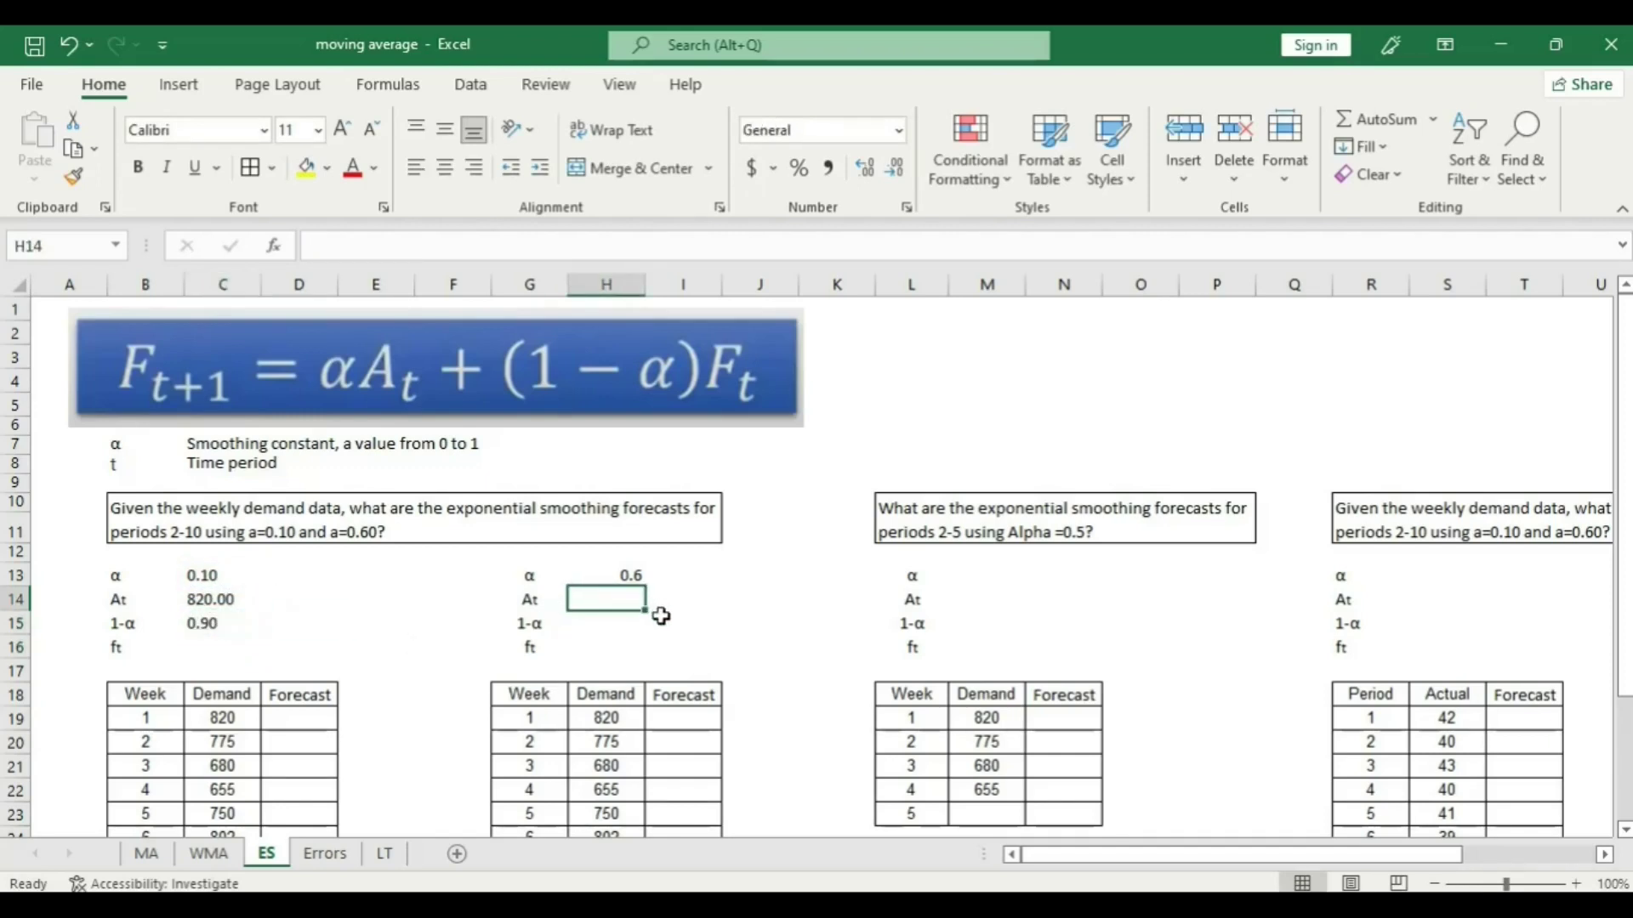
Set the second table's At to 820 and 1-α to =1-H13, giving 0.4.
type("820")
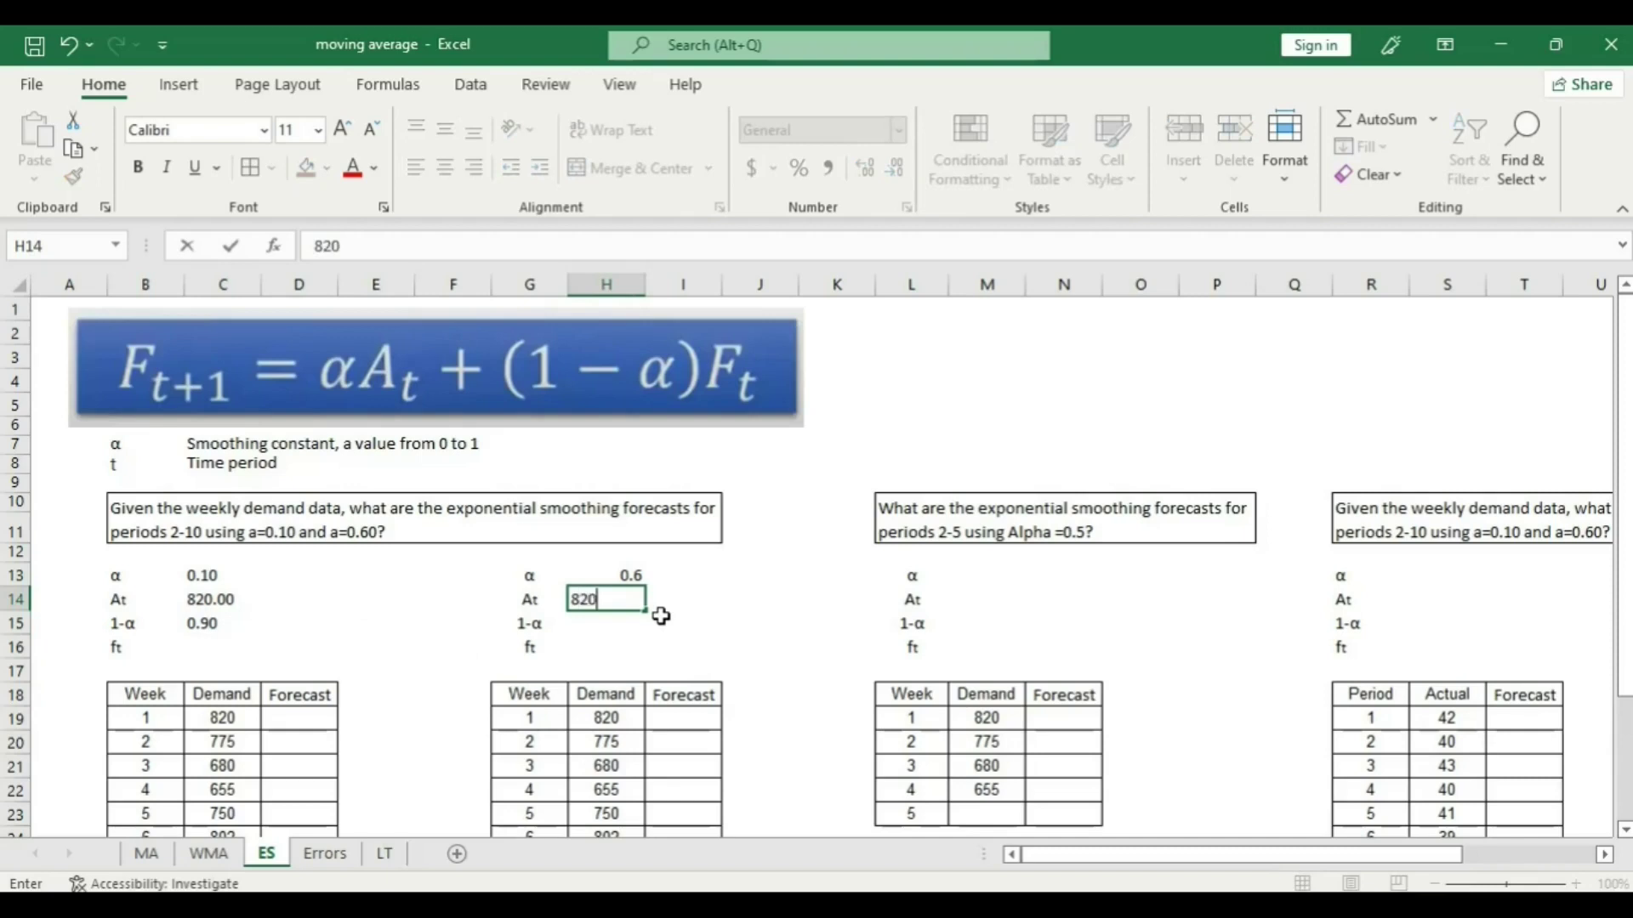
left_click(638, 722)
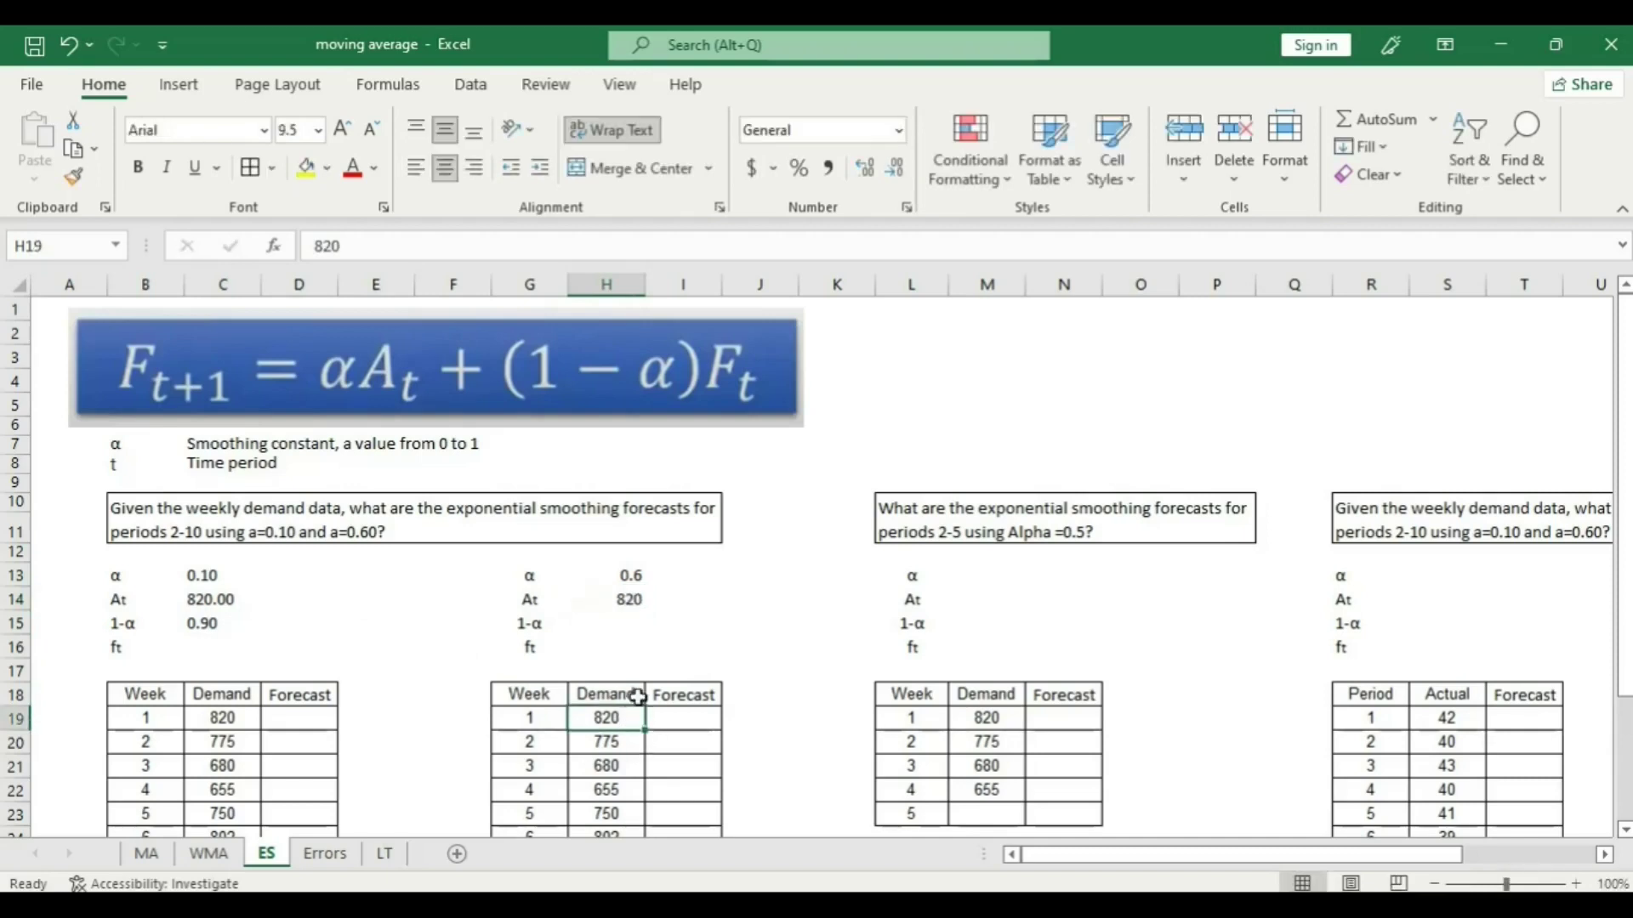
left_click(637, 623)
type("=1")
left_click(636, 574)
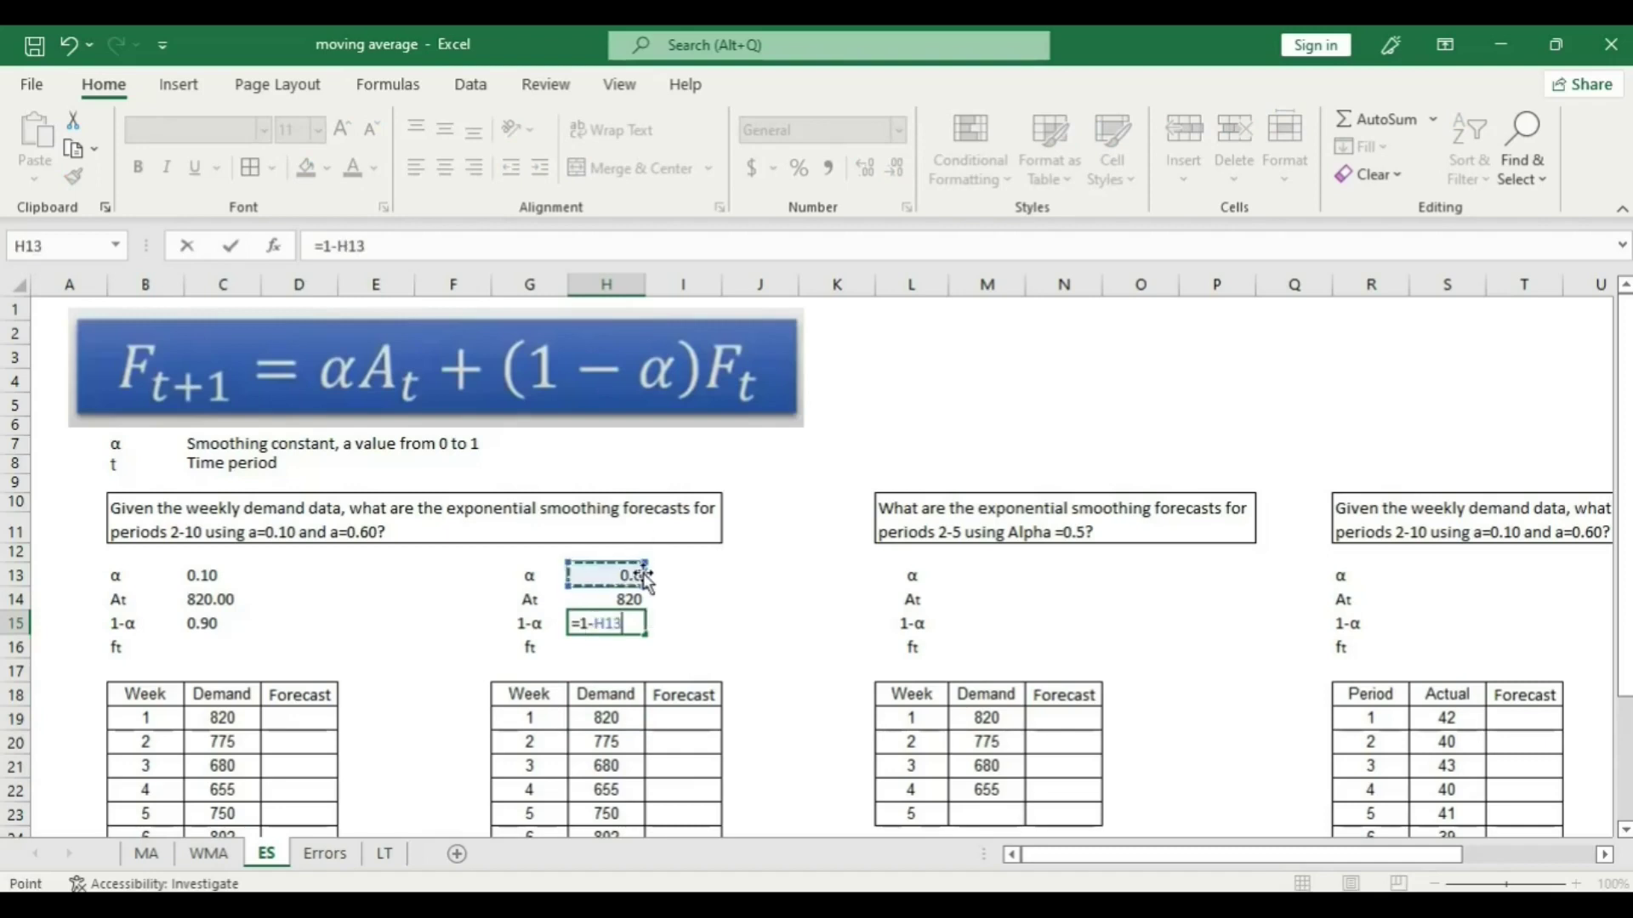
key("Return")
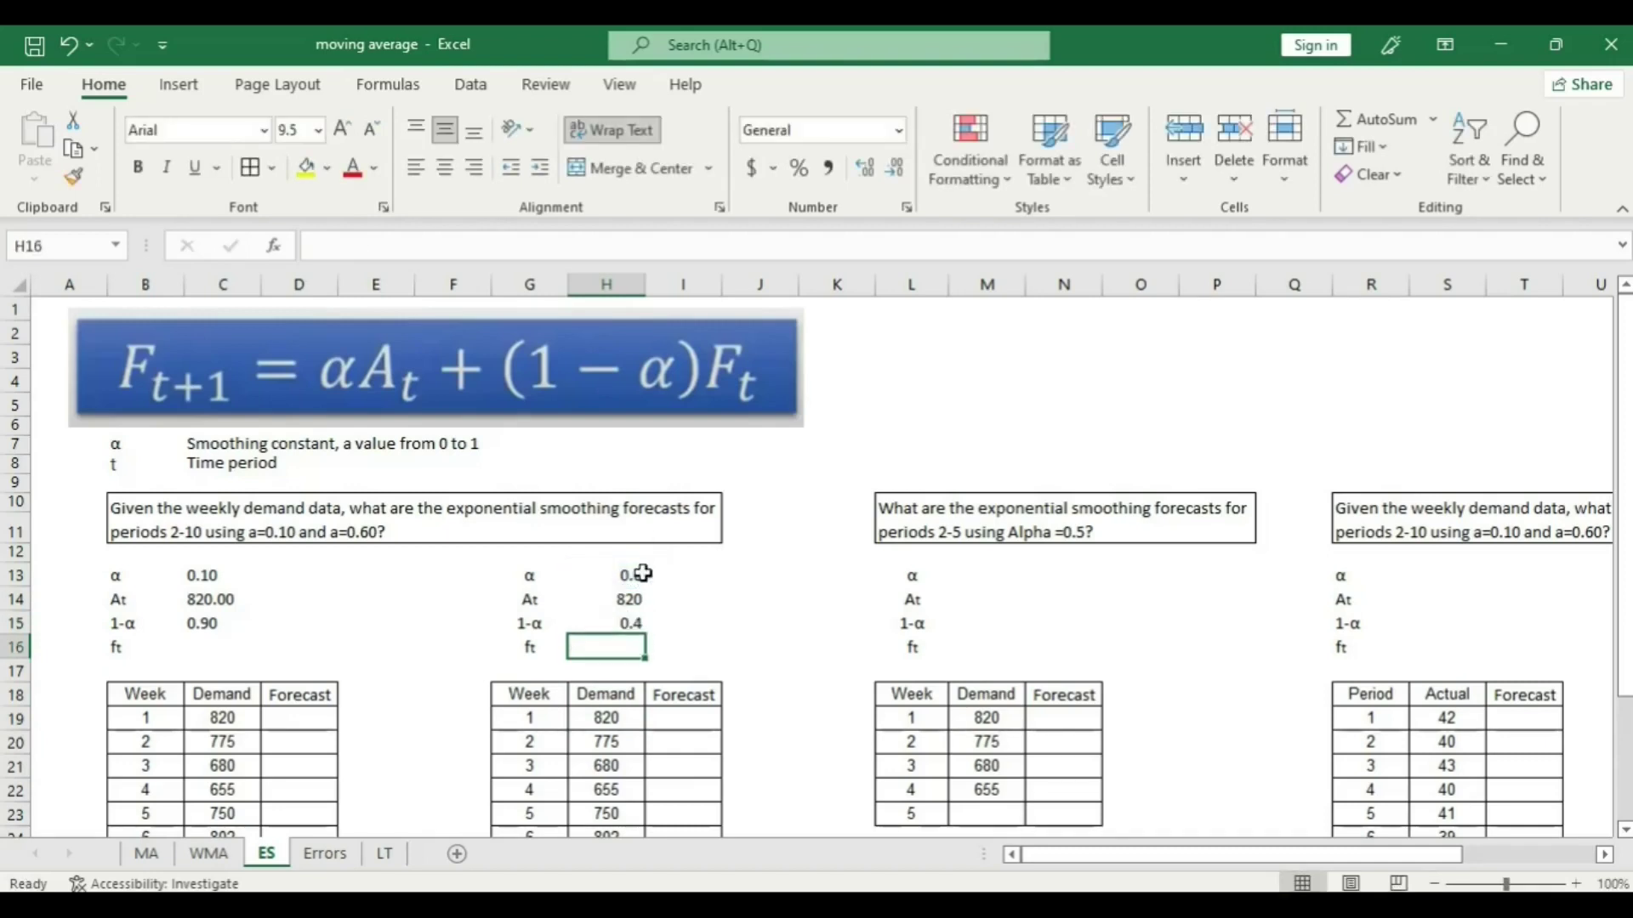
Copy week 1's demand of 820 for the first table's week-1 forecast cell.
left_click(256, 647)
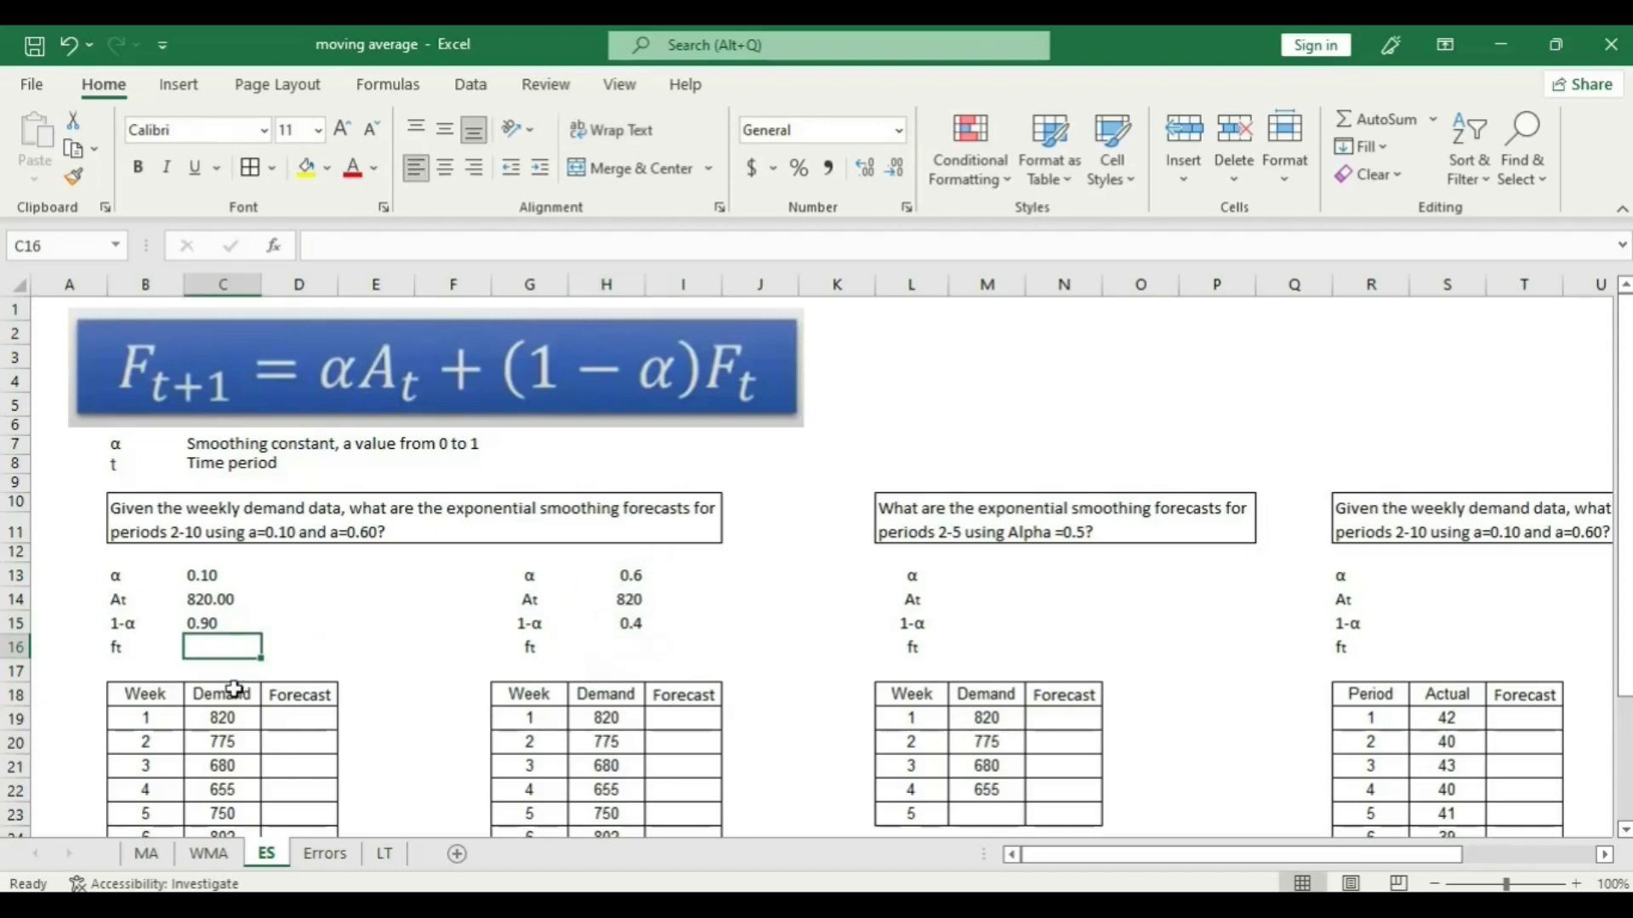
left_click(292, 722)
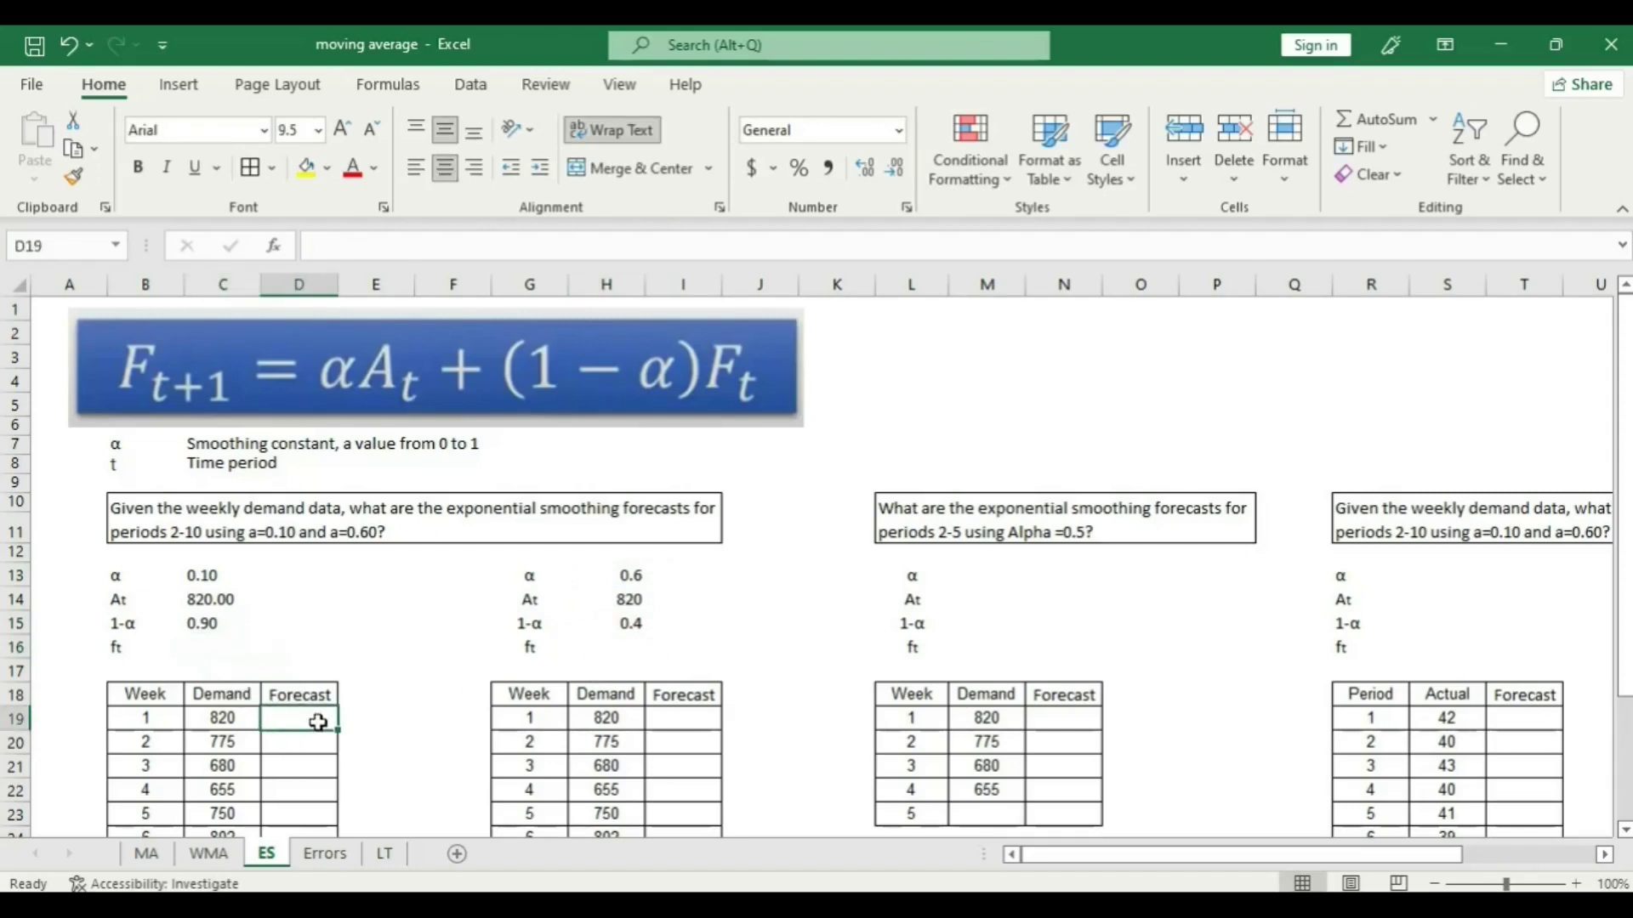
left_click(706, 718)
left_click(307, 723)
left_click(221, 718)
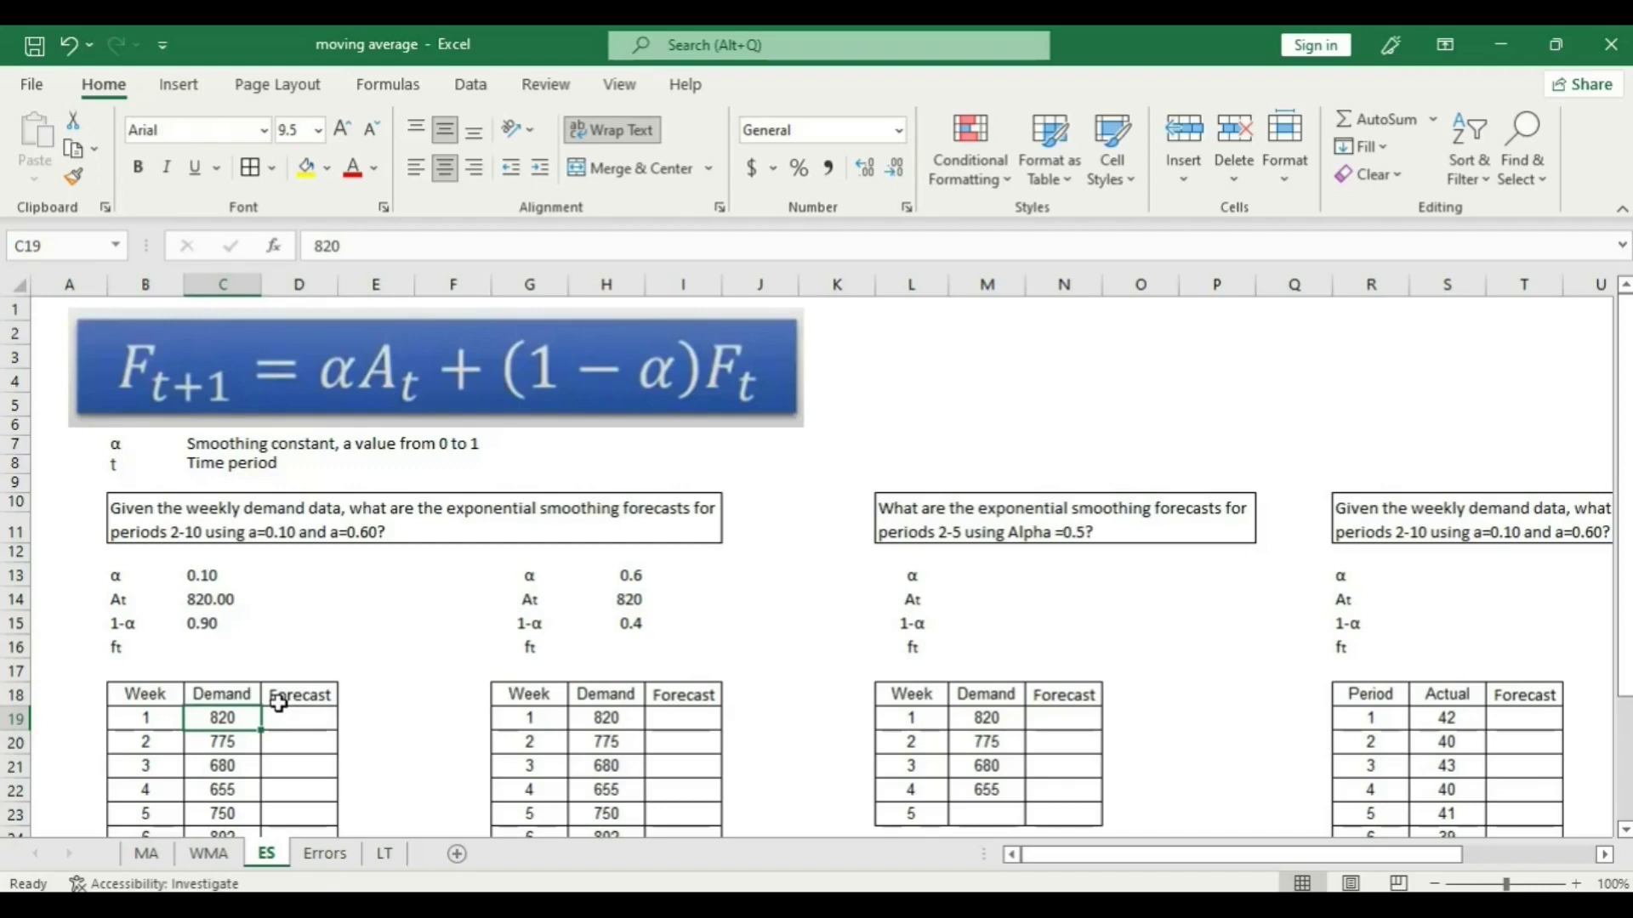
key("ctrl+c")
left_click(300, 718)
Paste 820 as the week-1 forecast in both tables.
key("ctrl+v")
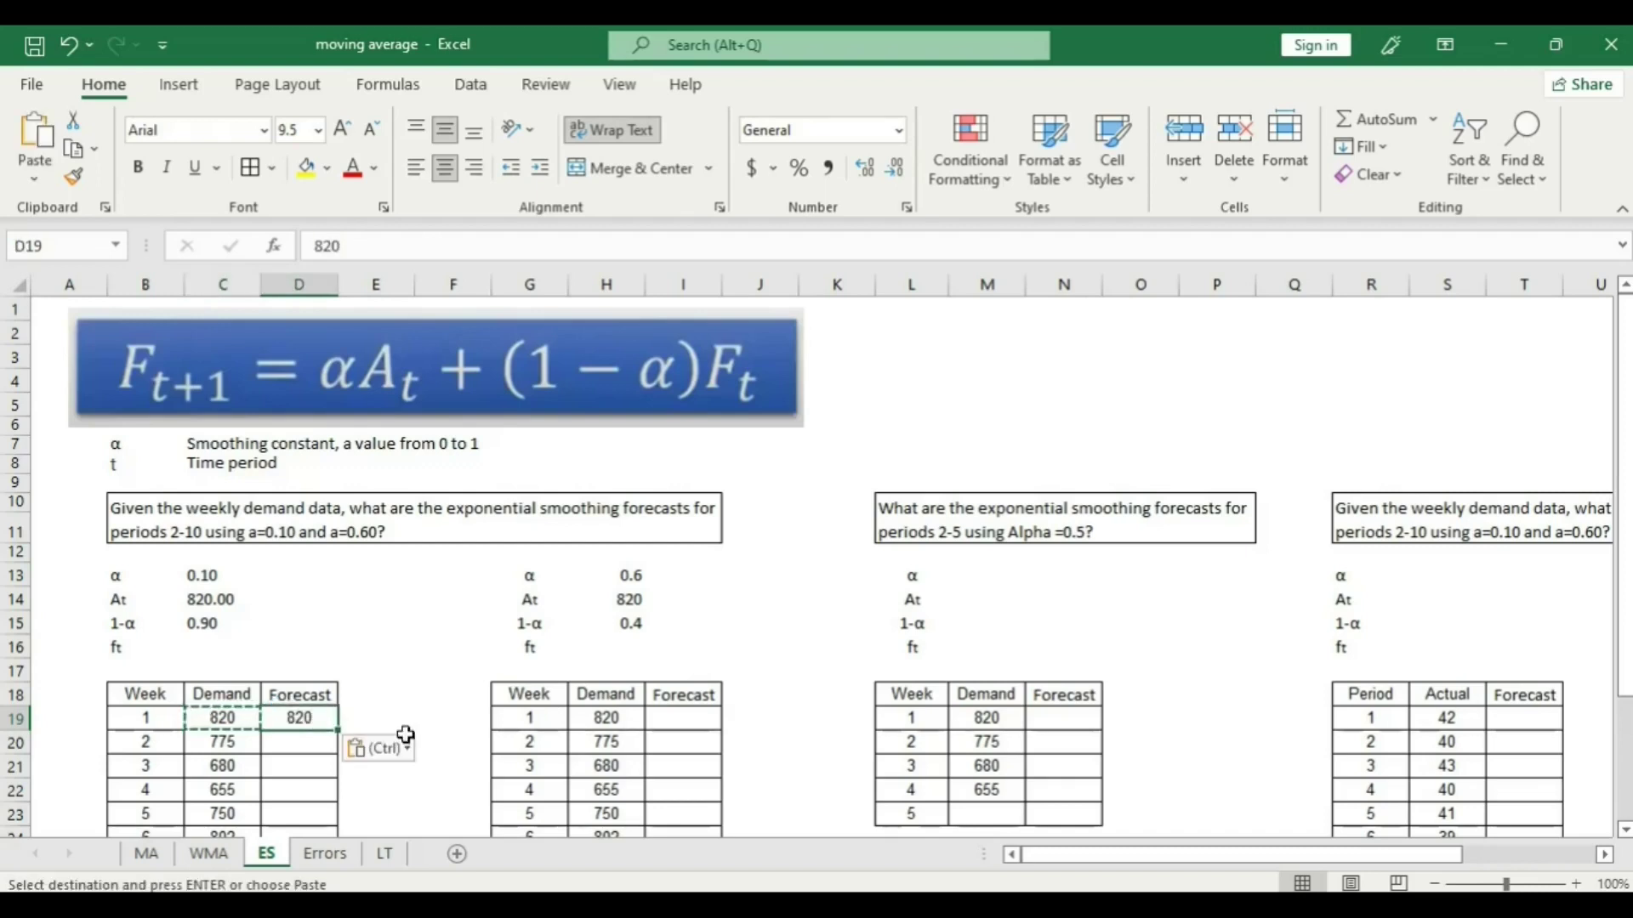
left_click(606, 718)
key("ctrl+c")
left_click(683, 718)
key("ctrl+v")
key("Escape")
Fill both week-1 forecasts down one row, then delete the week-2 copies in D20 and I20.
left_click(317, 720)
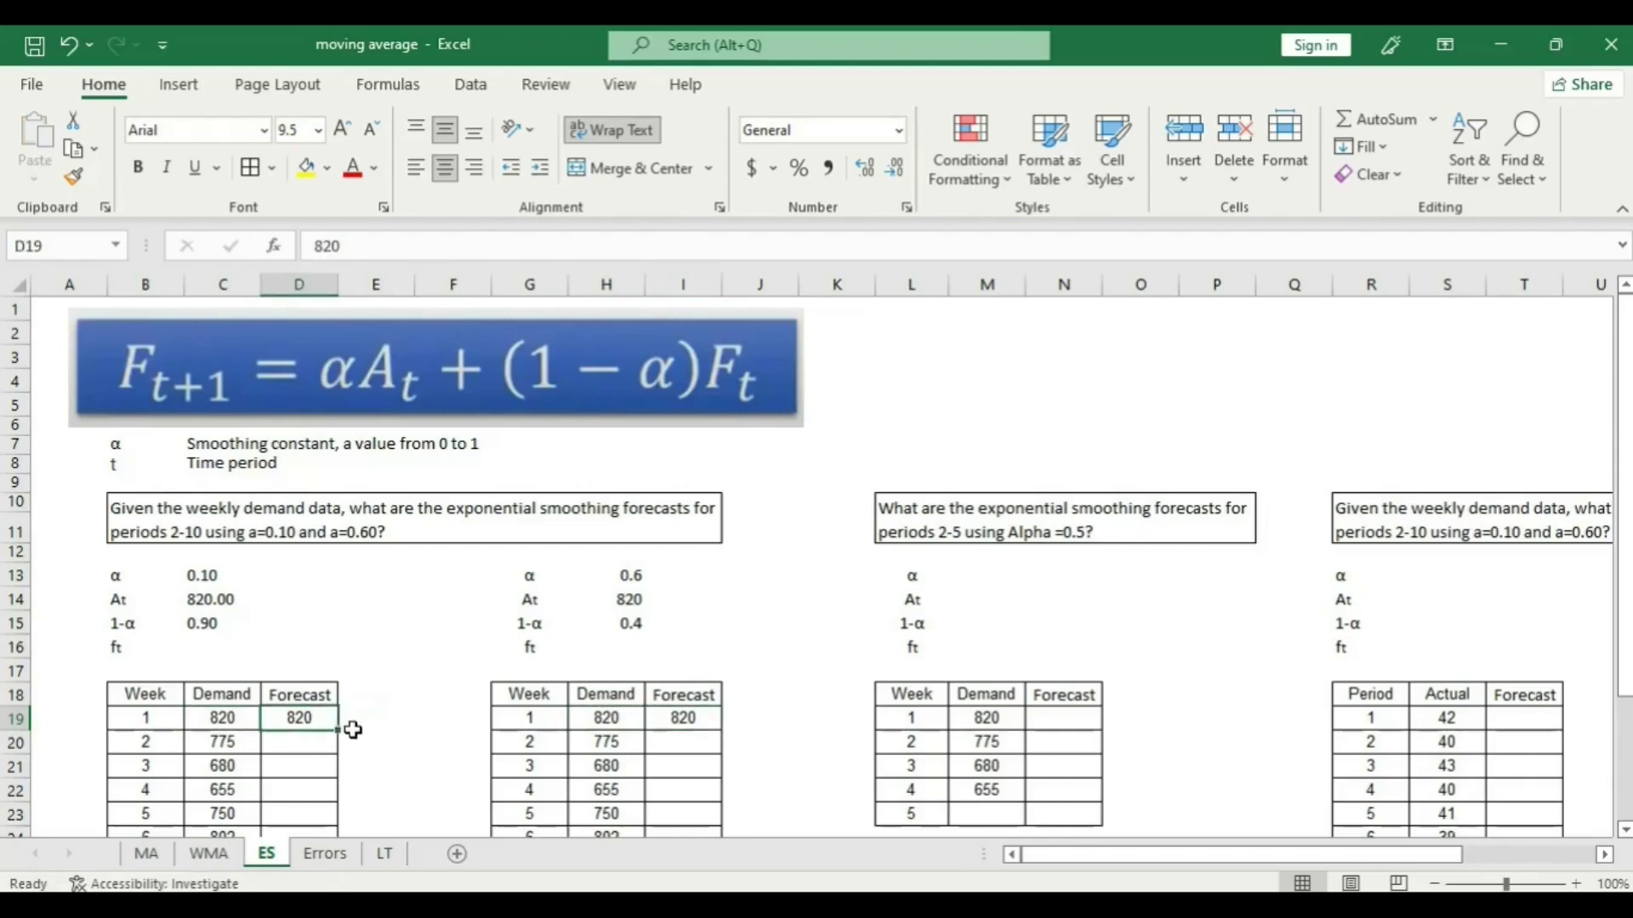
left_click_drag(338, 731, 339, 752)
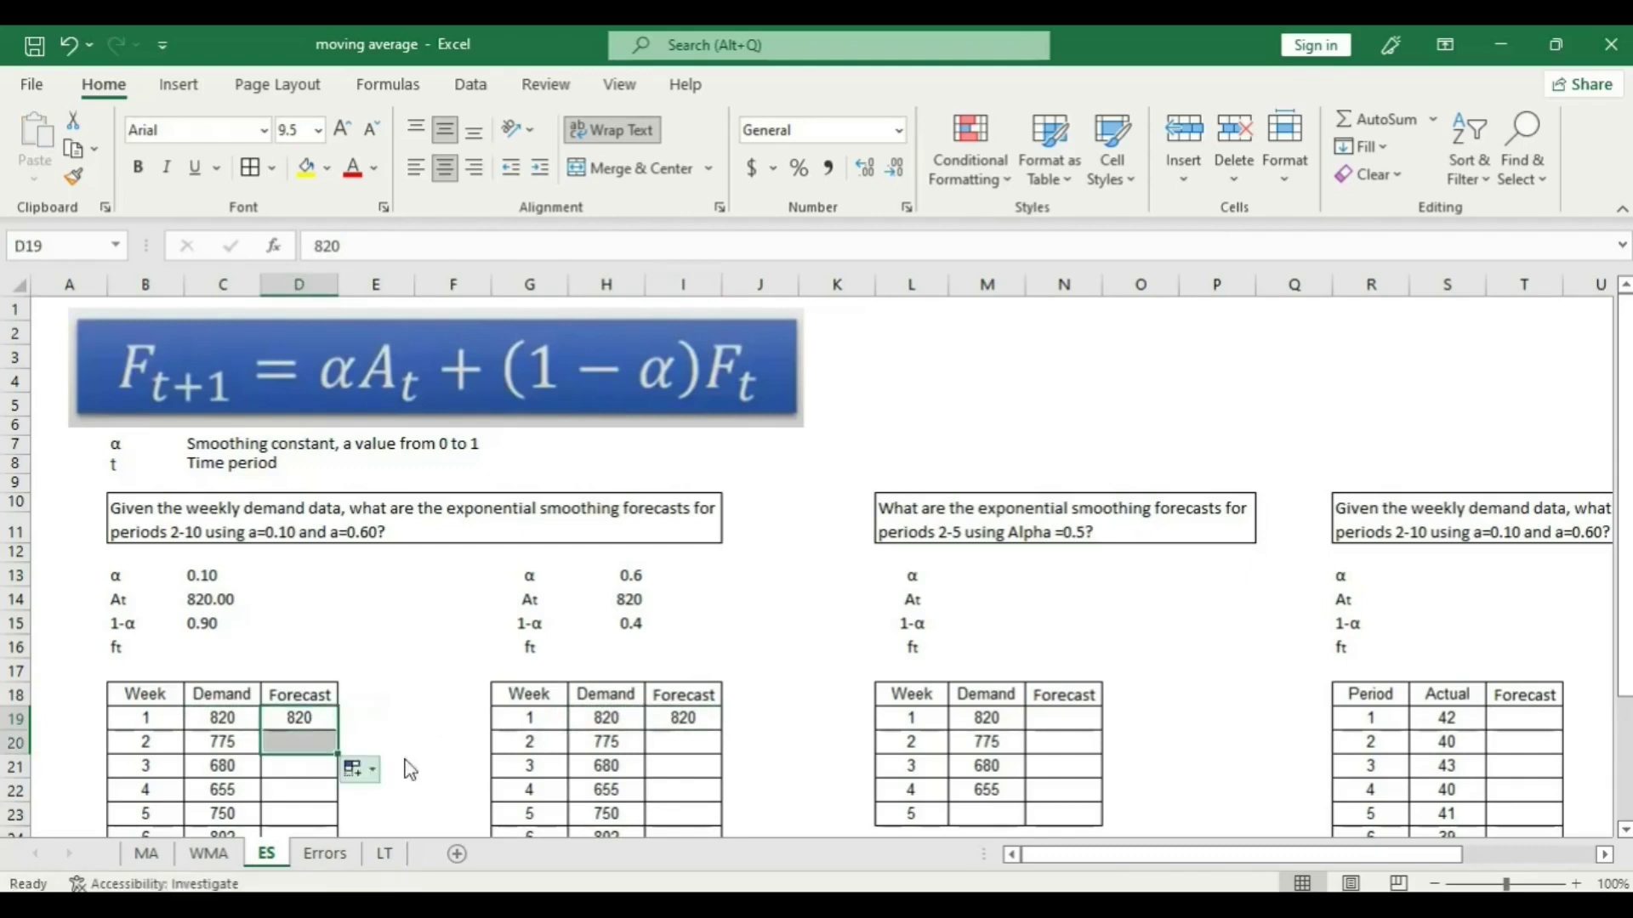
left_click(683, 719)
left_click_drag(722, 731, 722, 753)
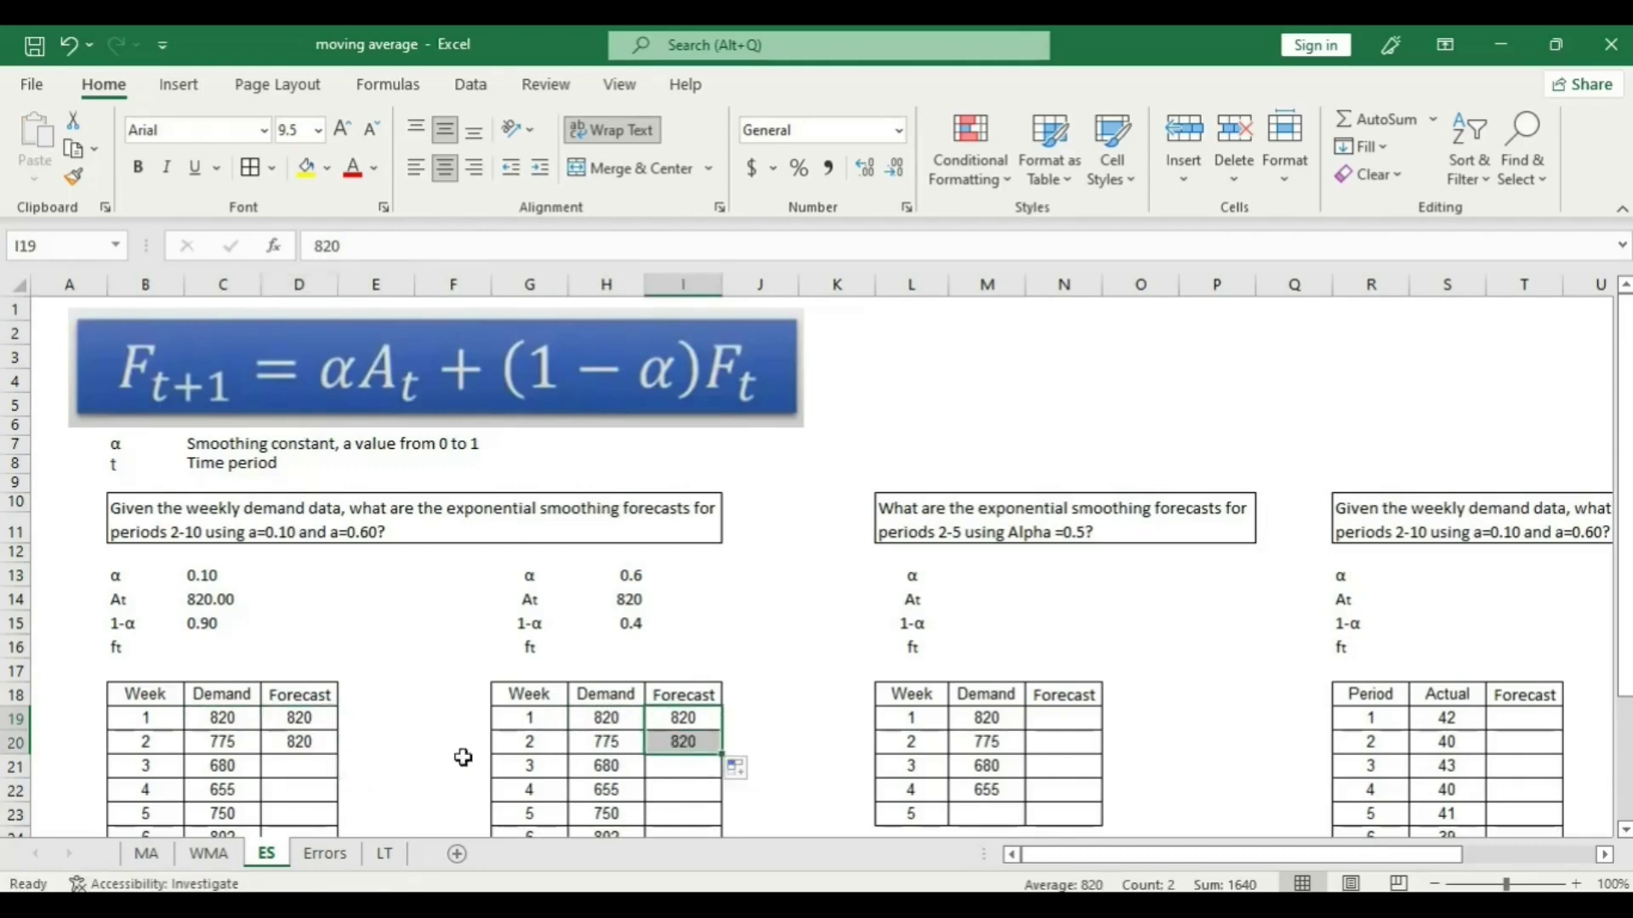
left_click(289, 743)
key("Delete")
left_click(713, 741)
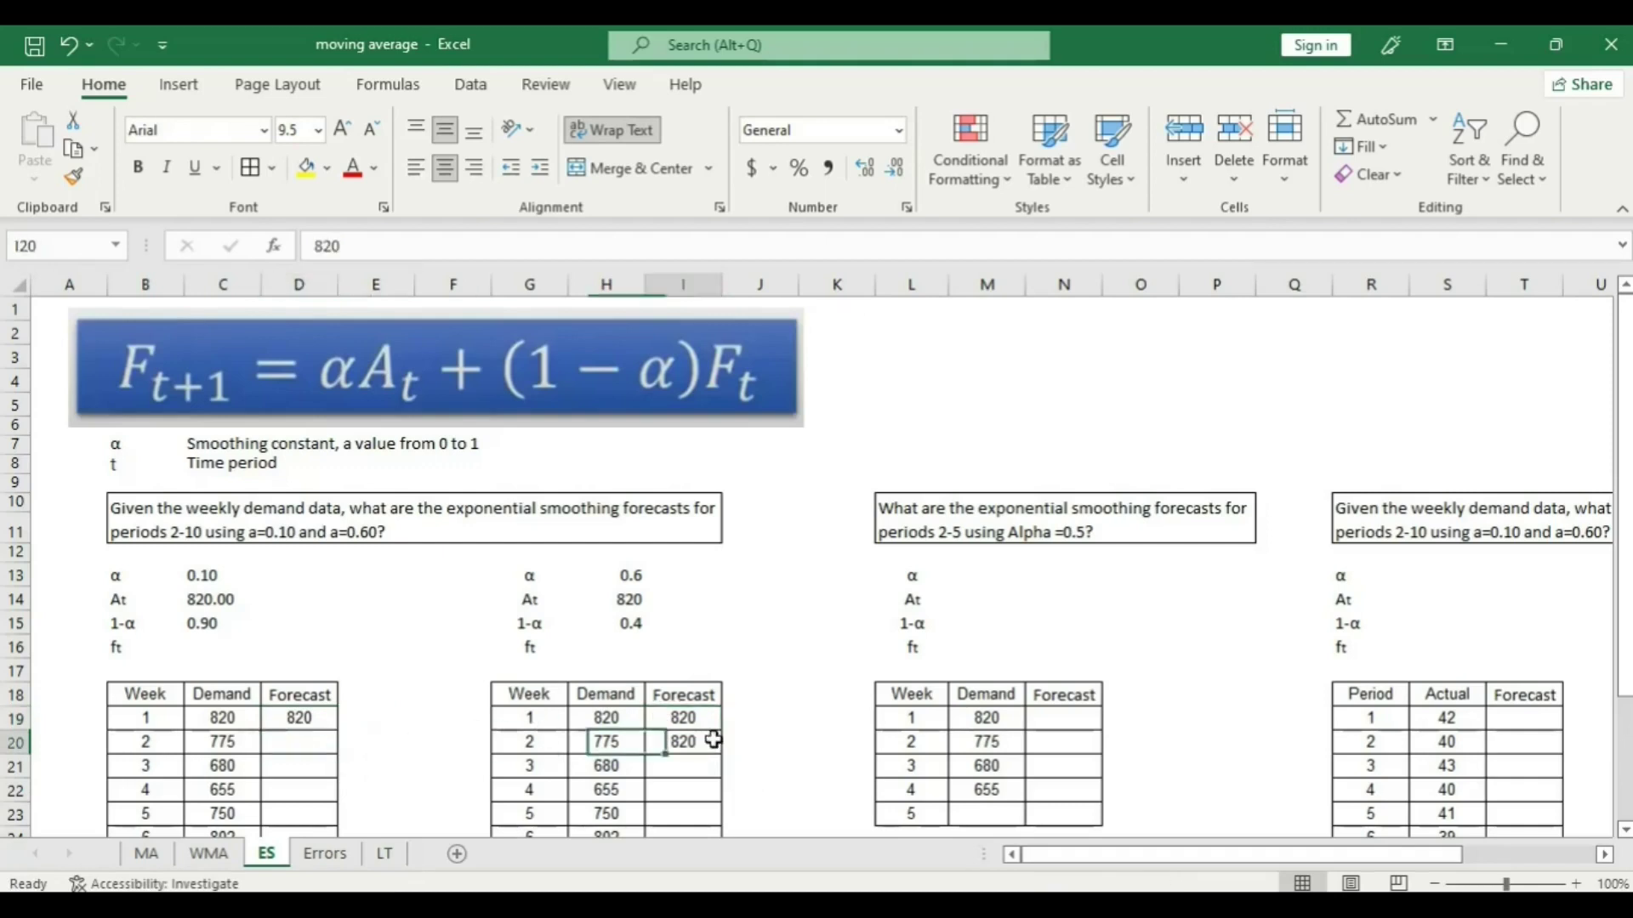
key("Delete")
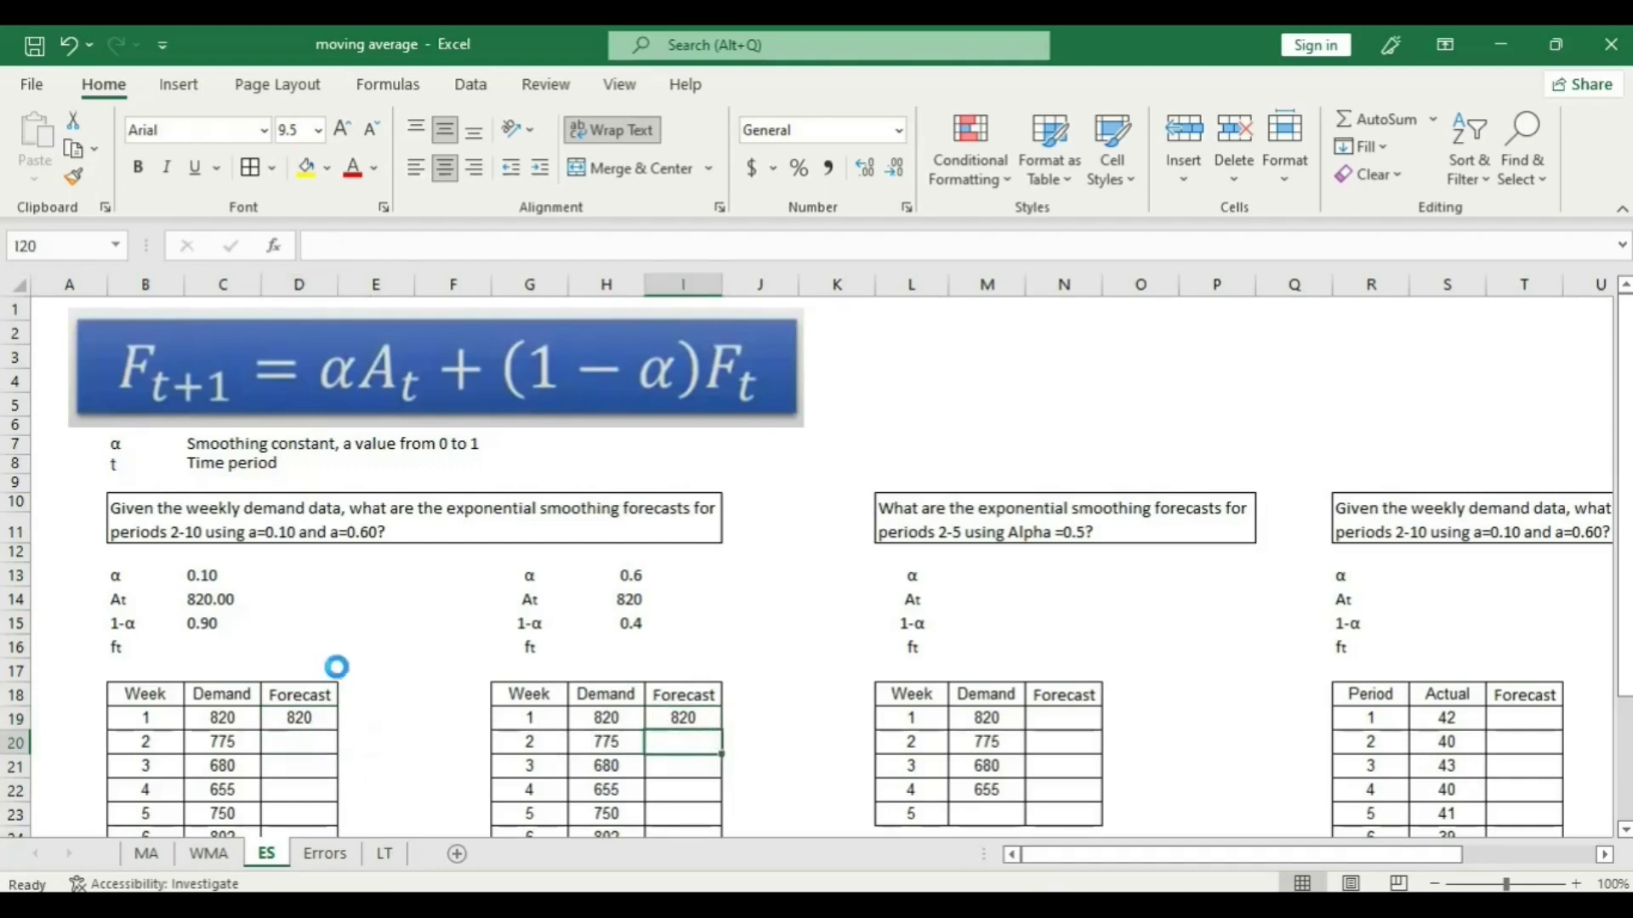
left_click(349, 648)
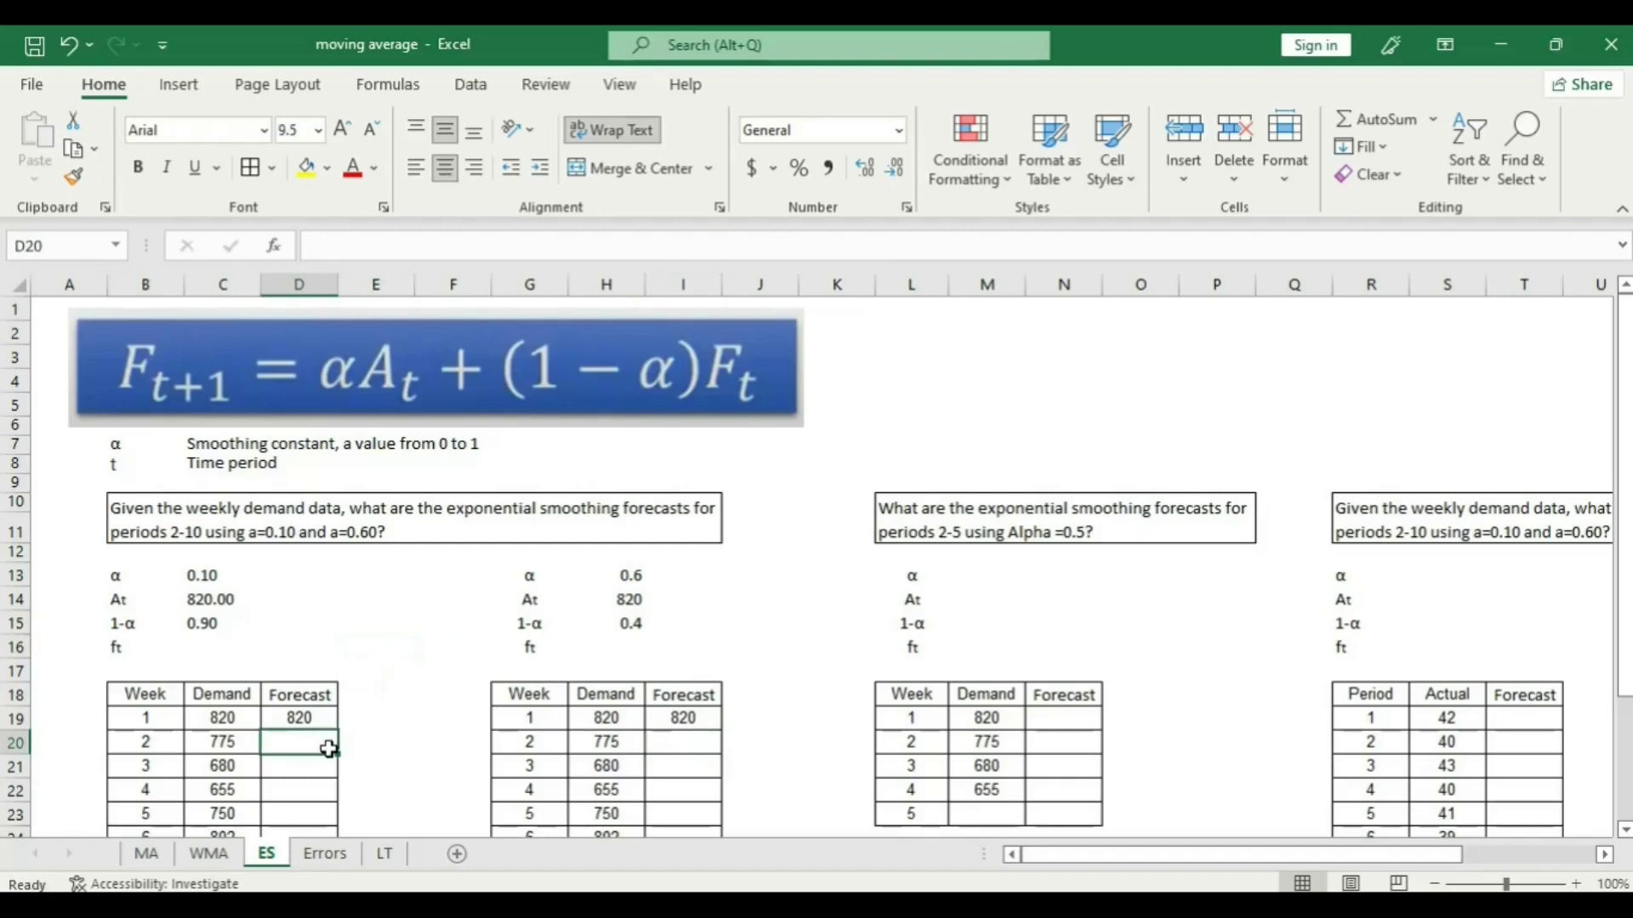
Enter ft of 820 in C16 and H16 for both α setups.
left_click(217, 651)
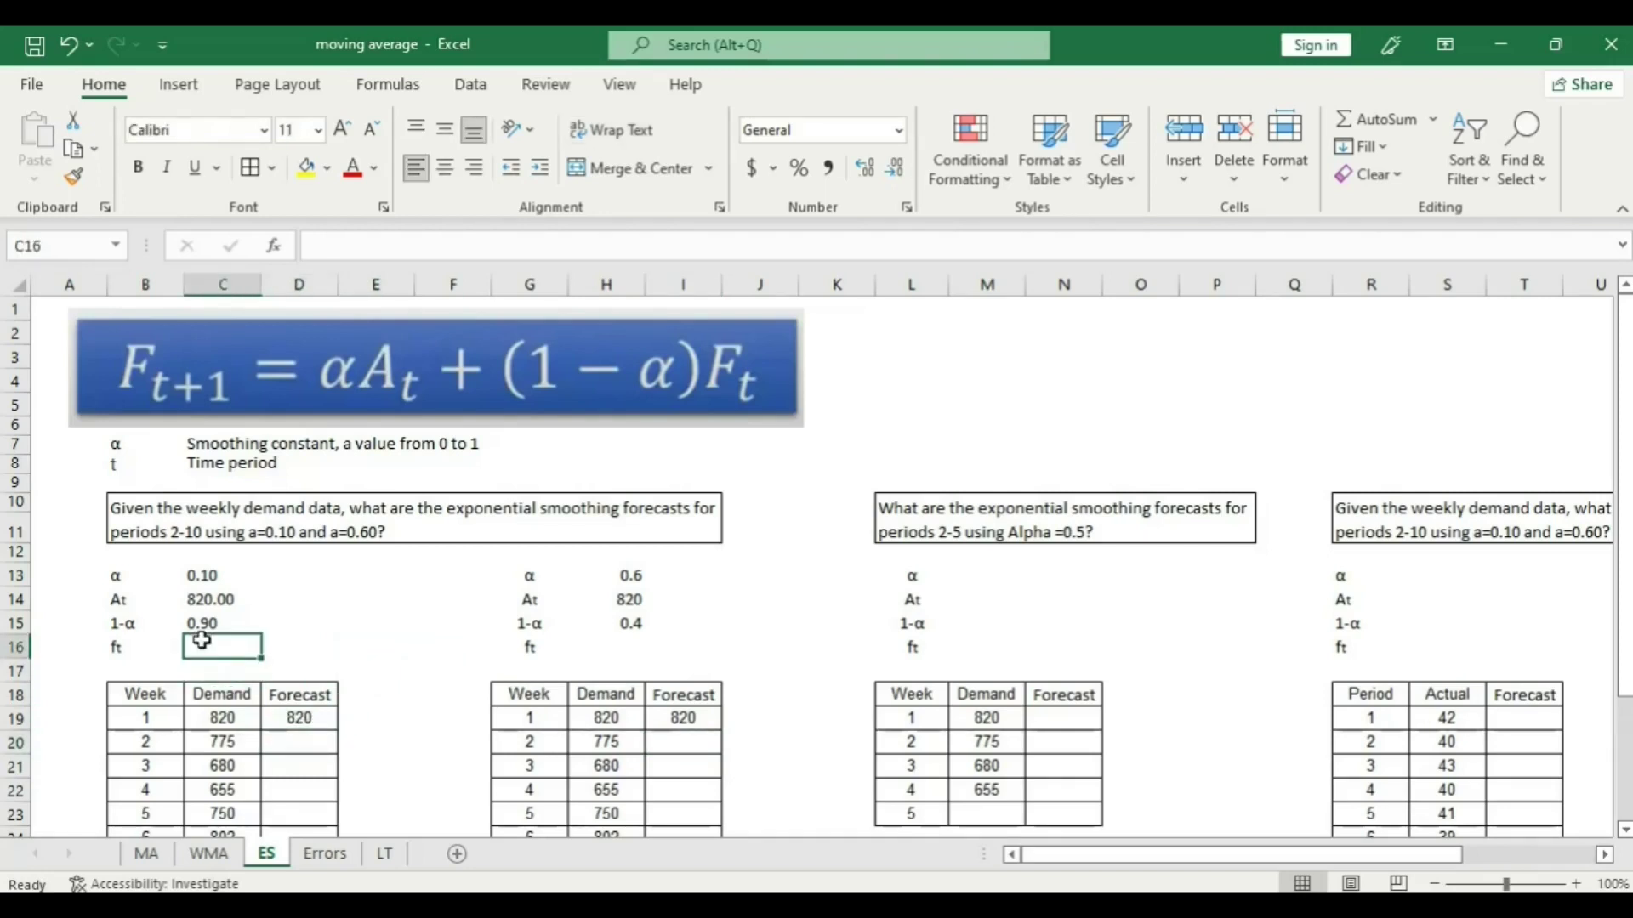
type("820")
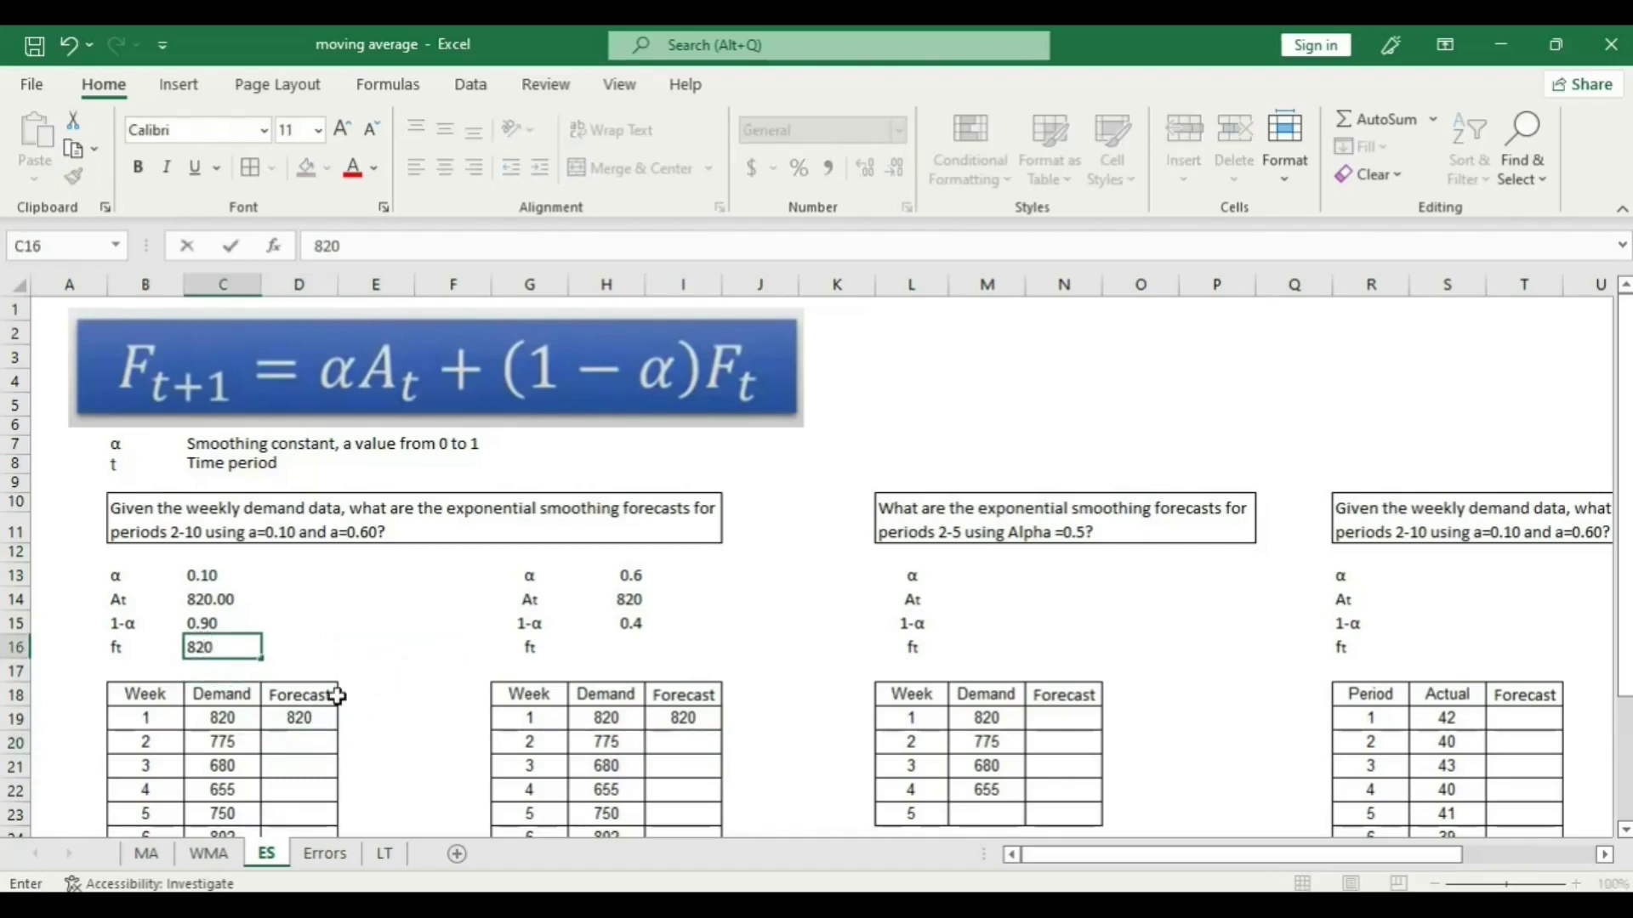
left_click(627, 639)
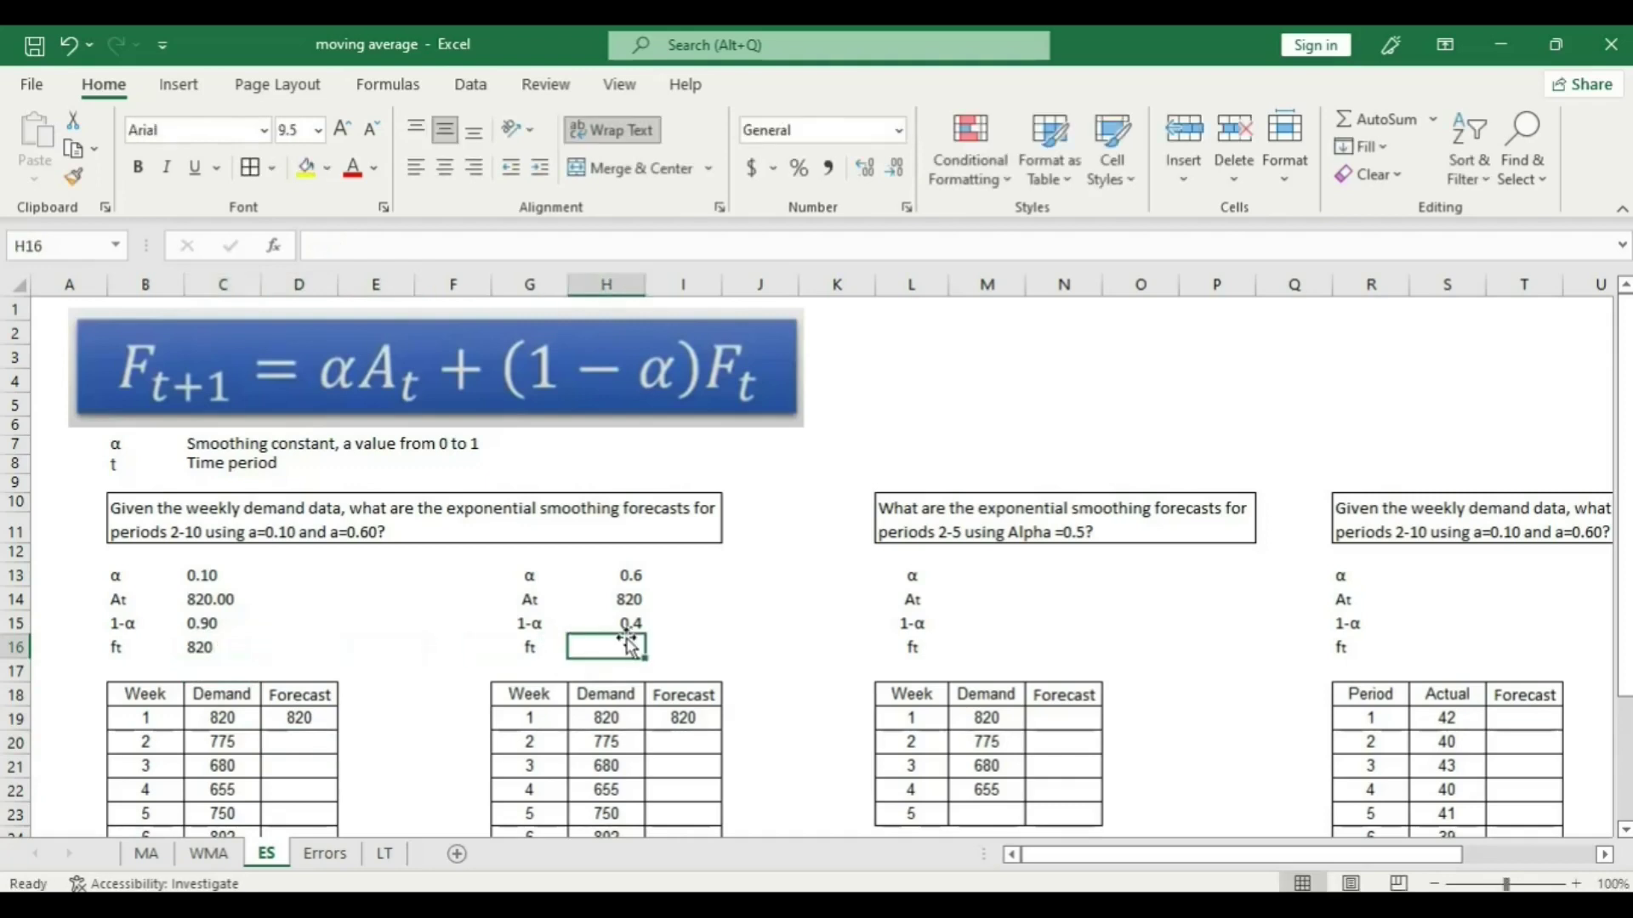
type("=")
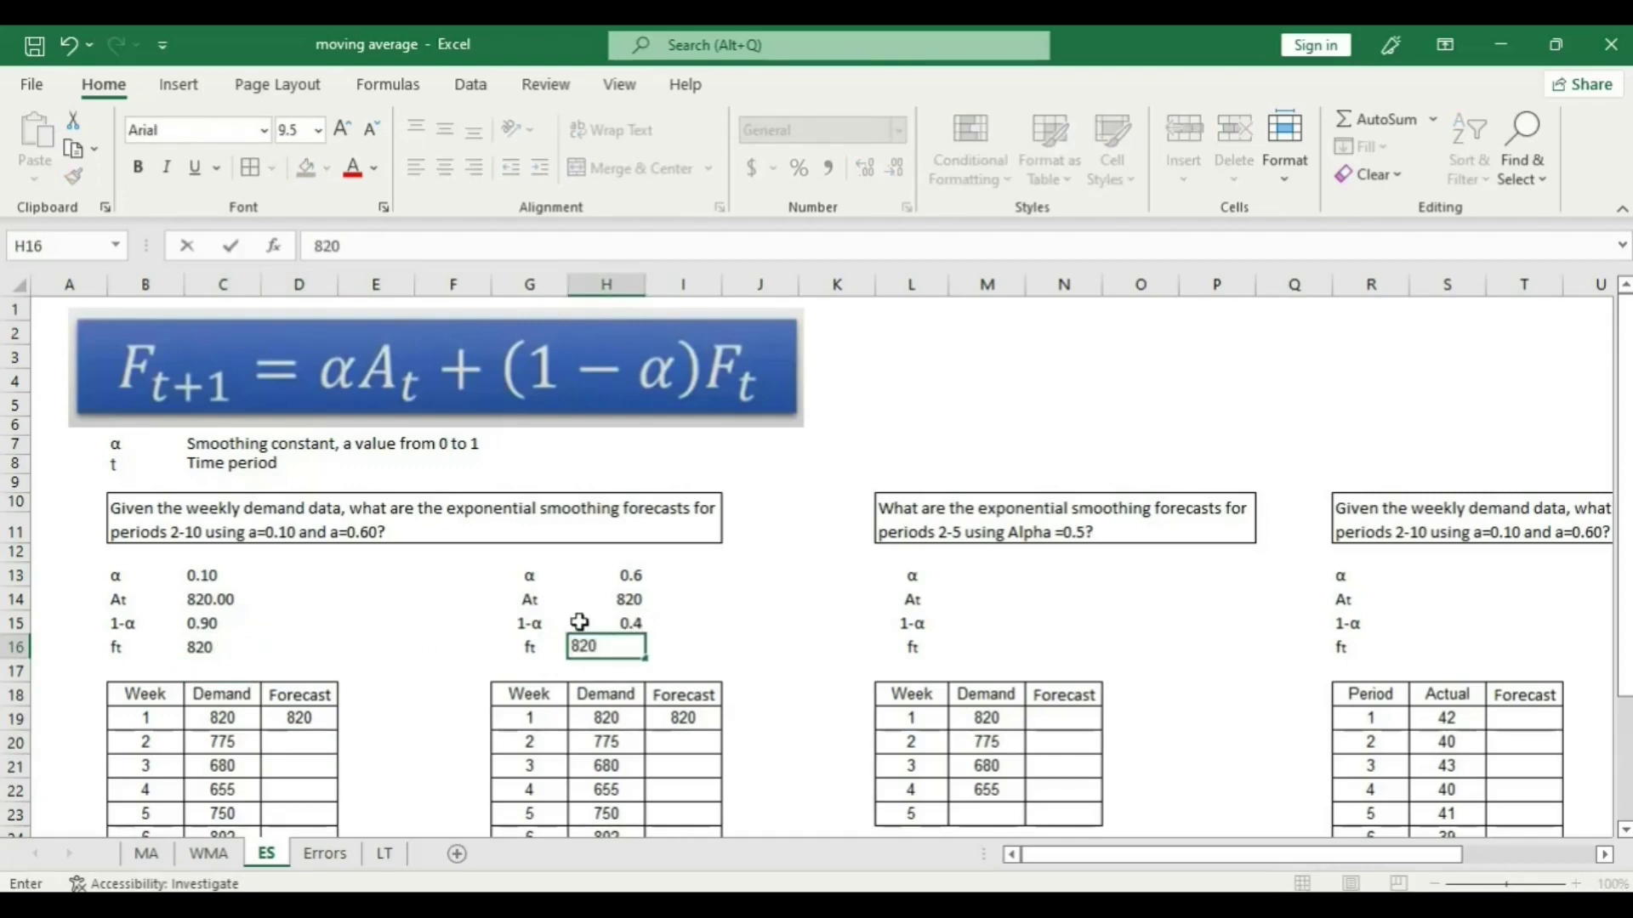
left_click(470, 624)
scroll(360, 728, "down", 2)
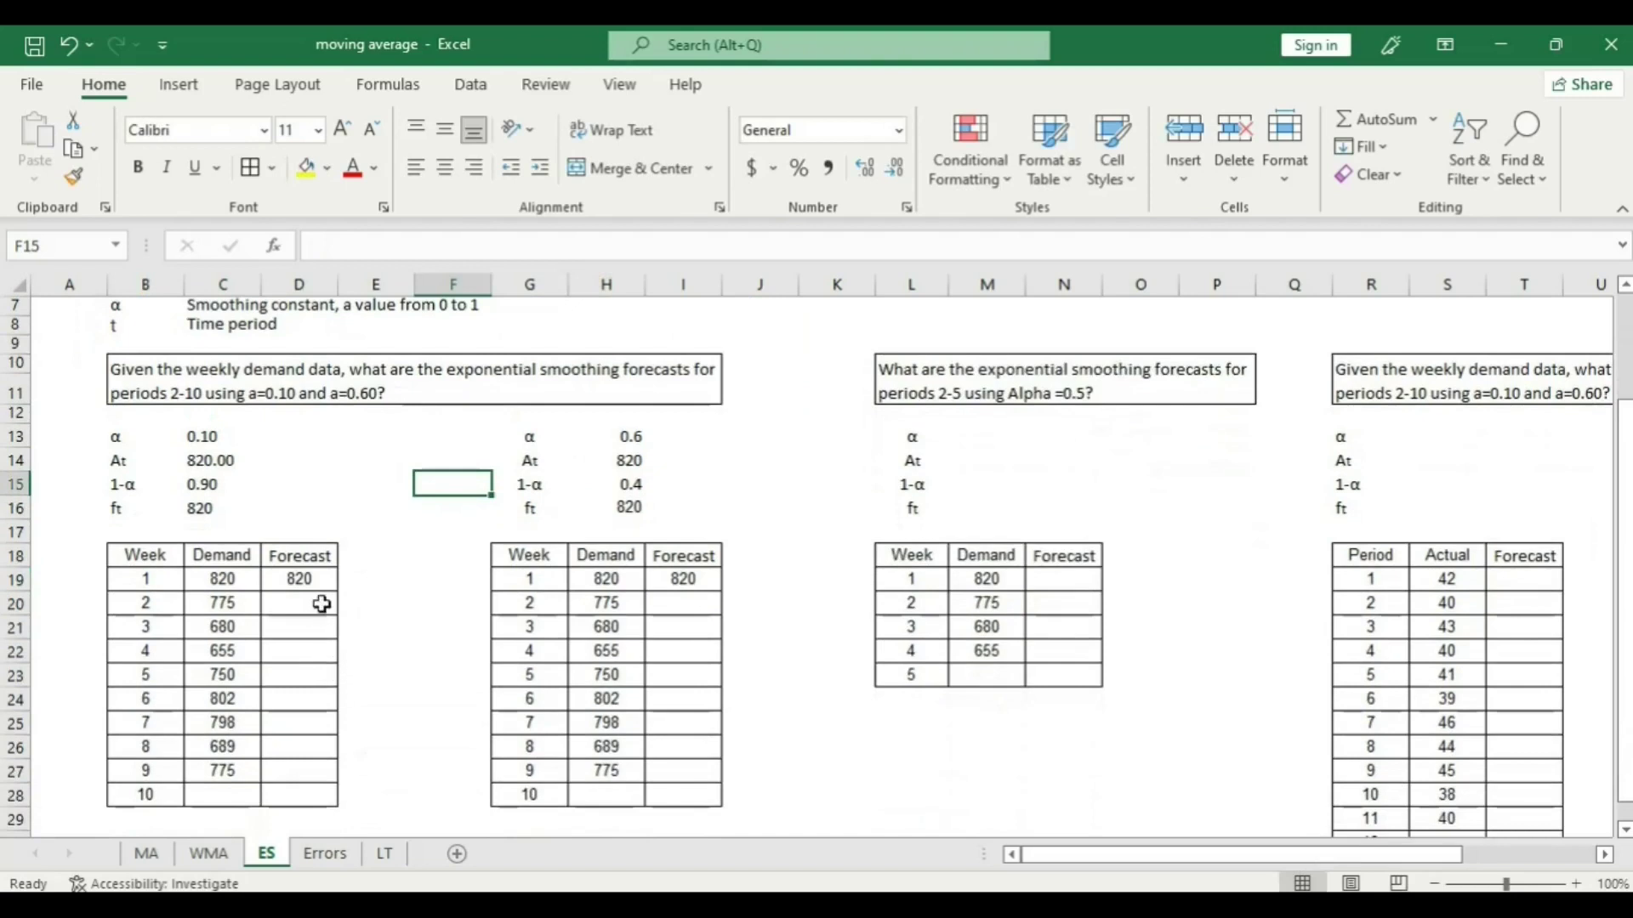
scroll(322, 604, "up", 2)
Enter =(C13*C19+C15*D19) in D20 as week 2's forecast, giving 820.
left_click(285, 743)
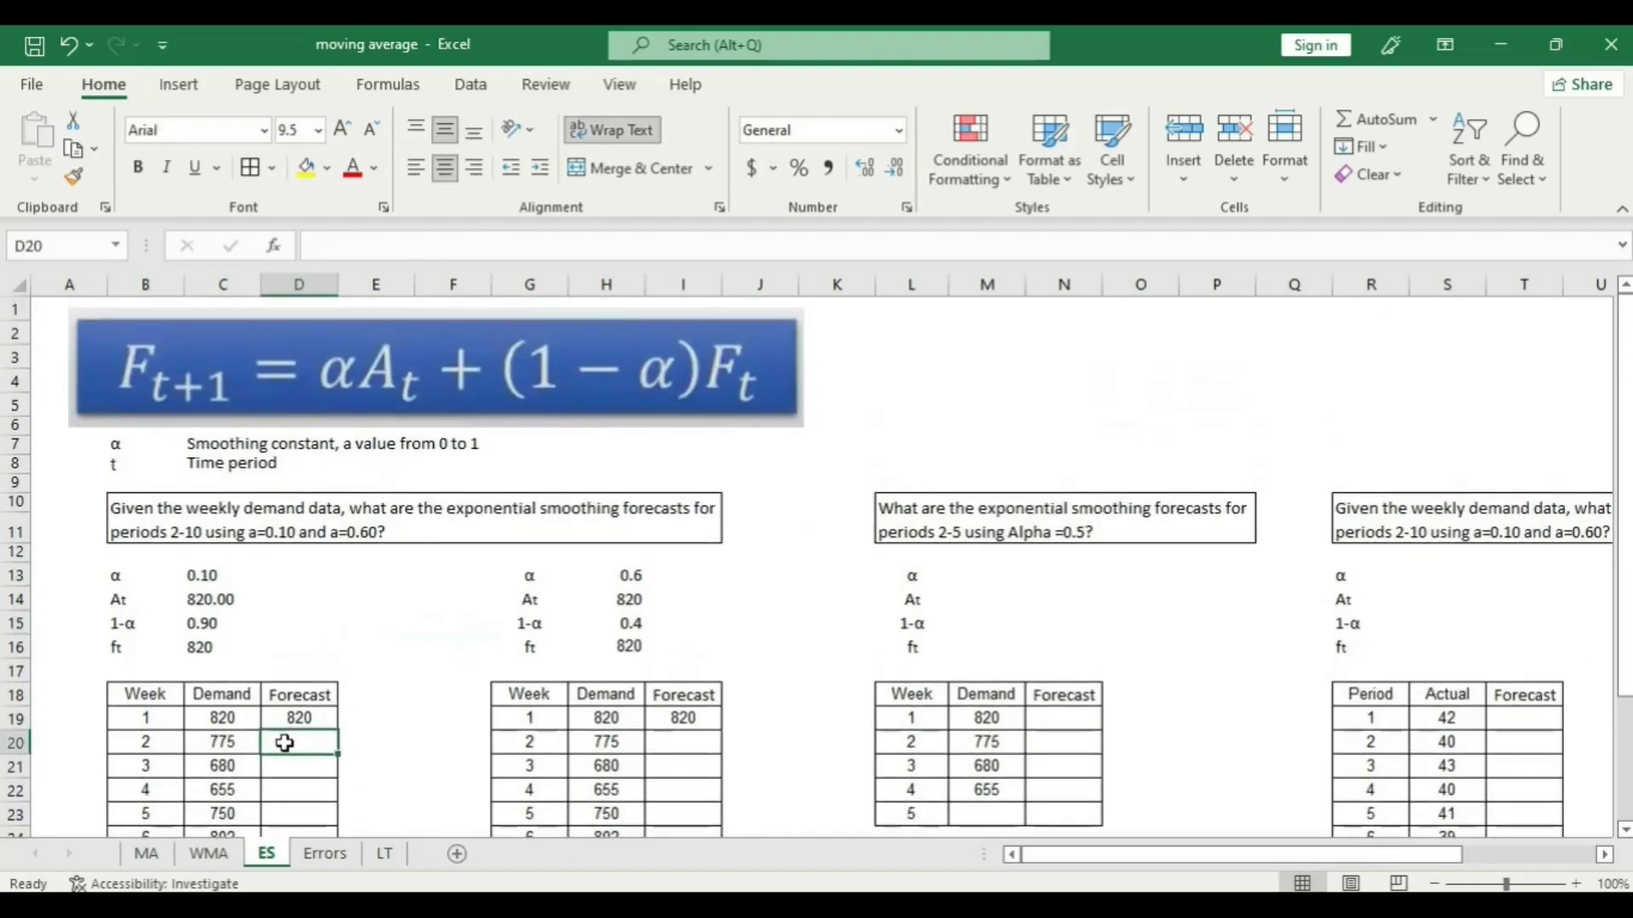
type("=(")
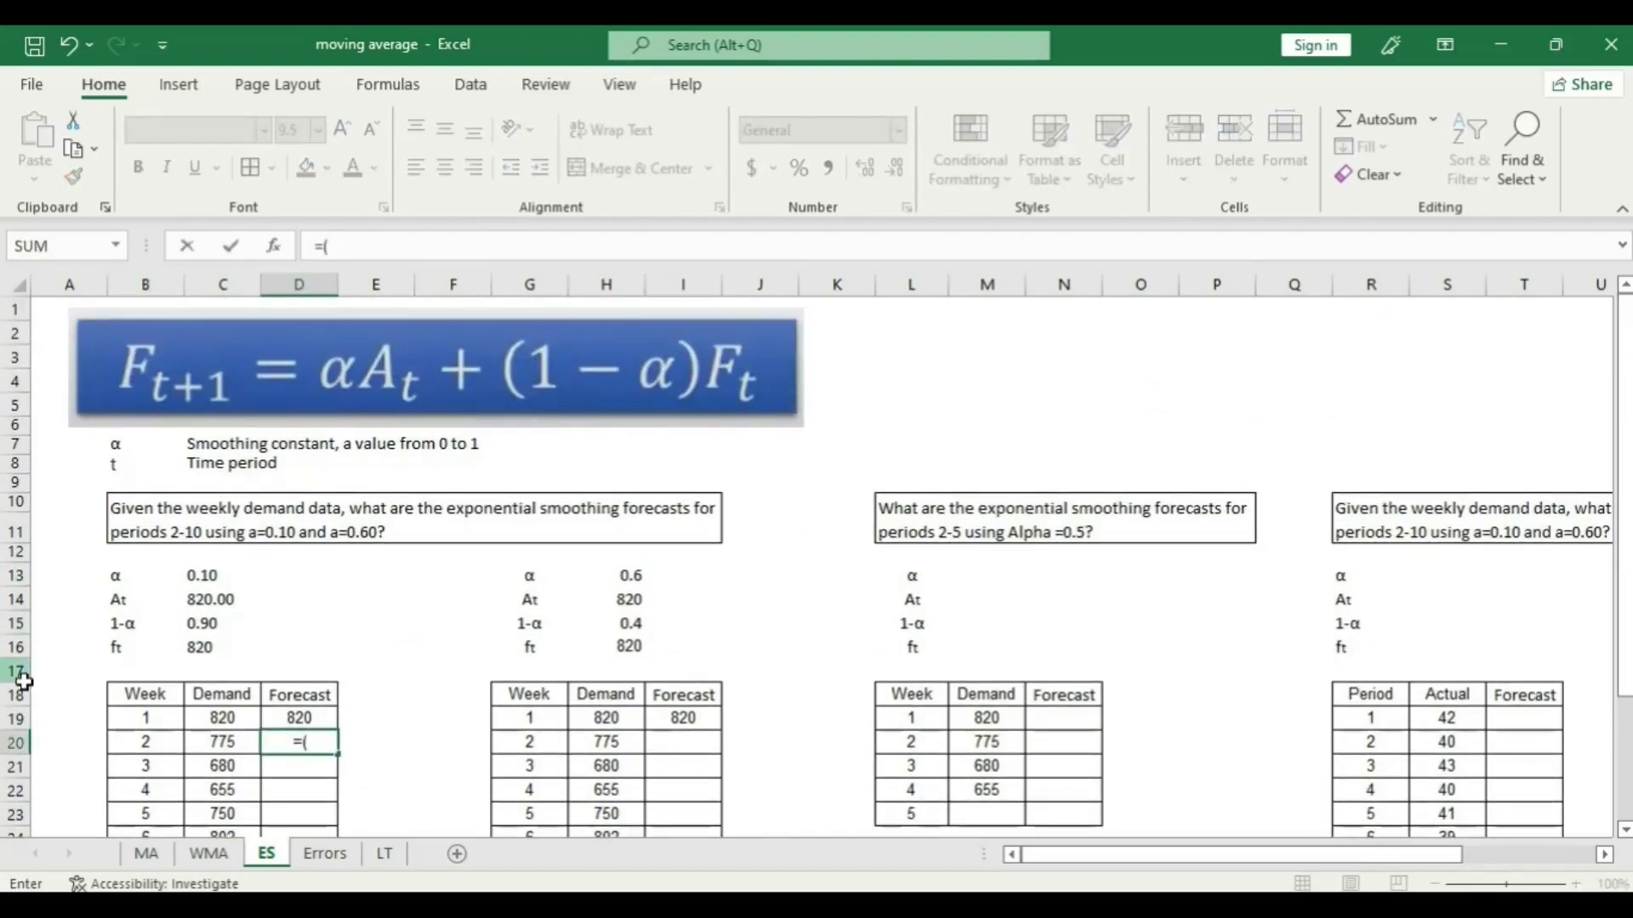
left_click(209, 575)
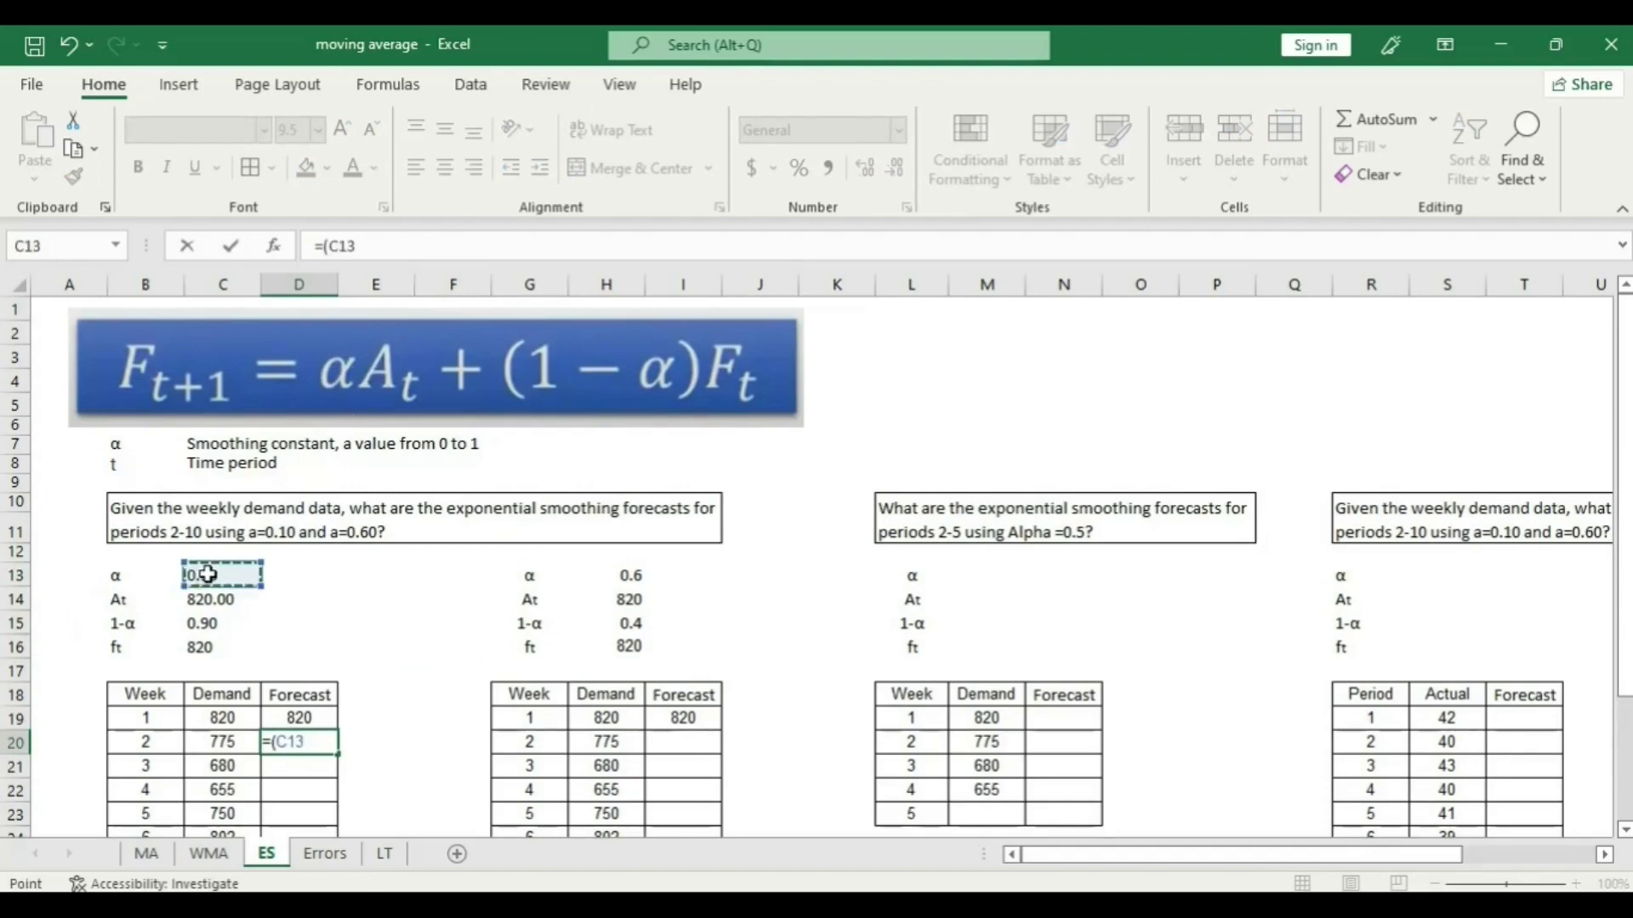
type("*")
left_click(228, 718)
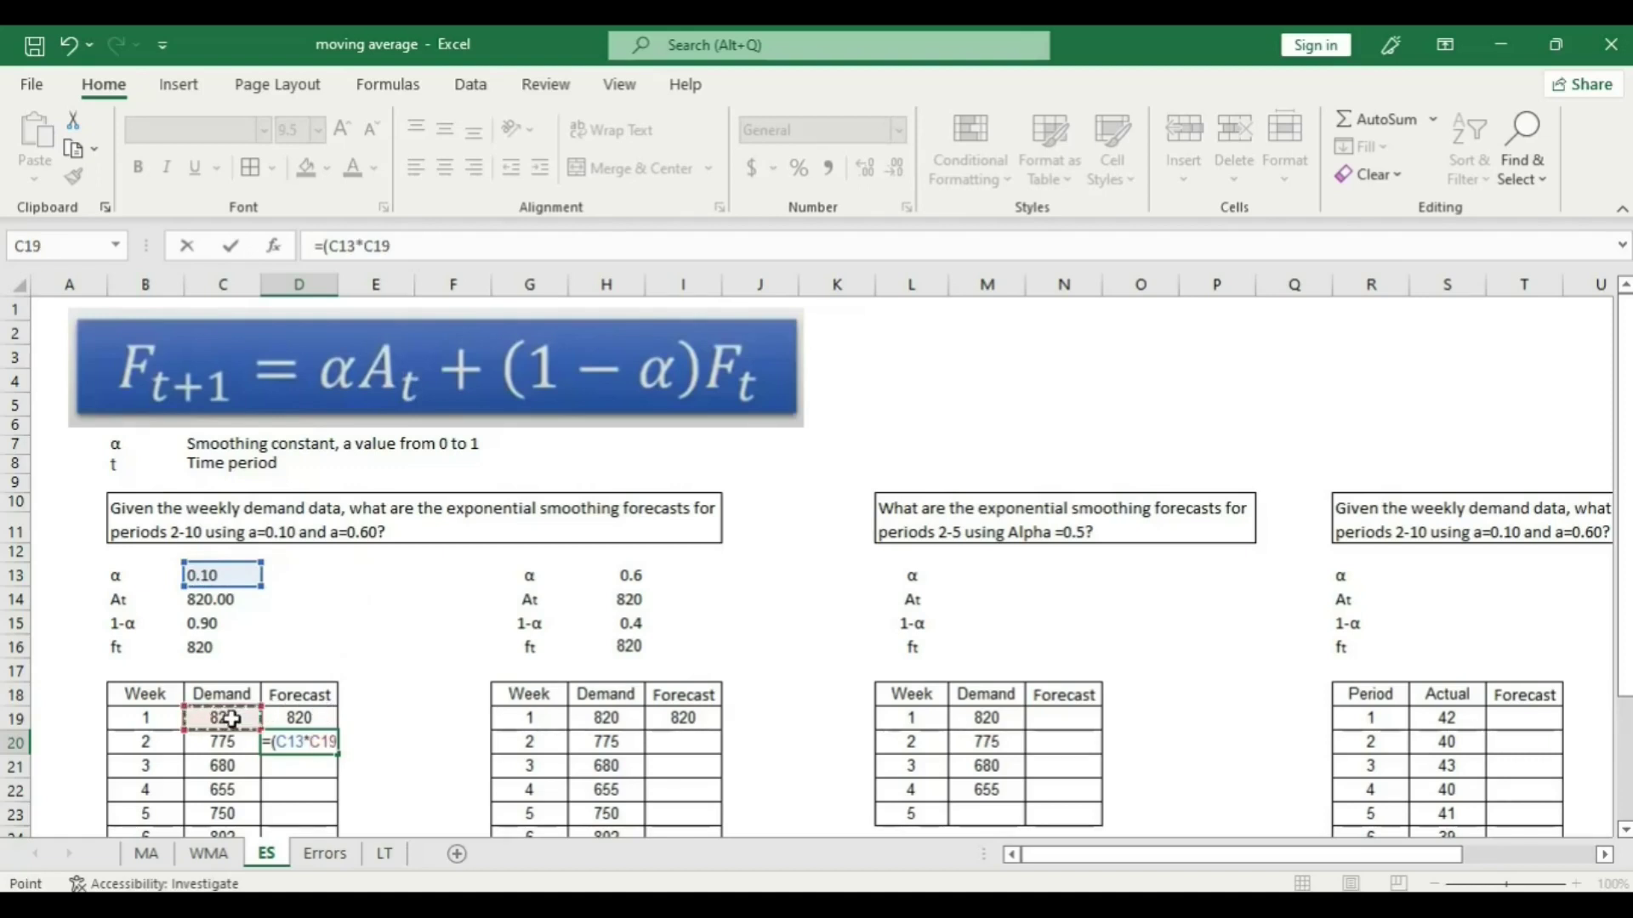
type("+")
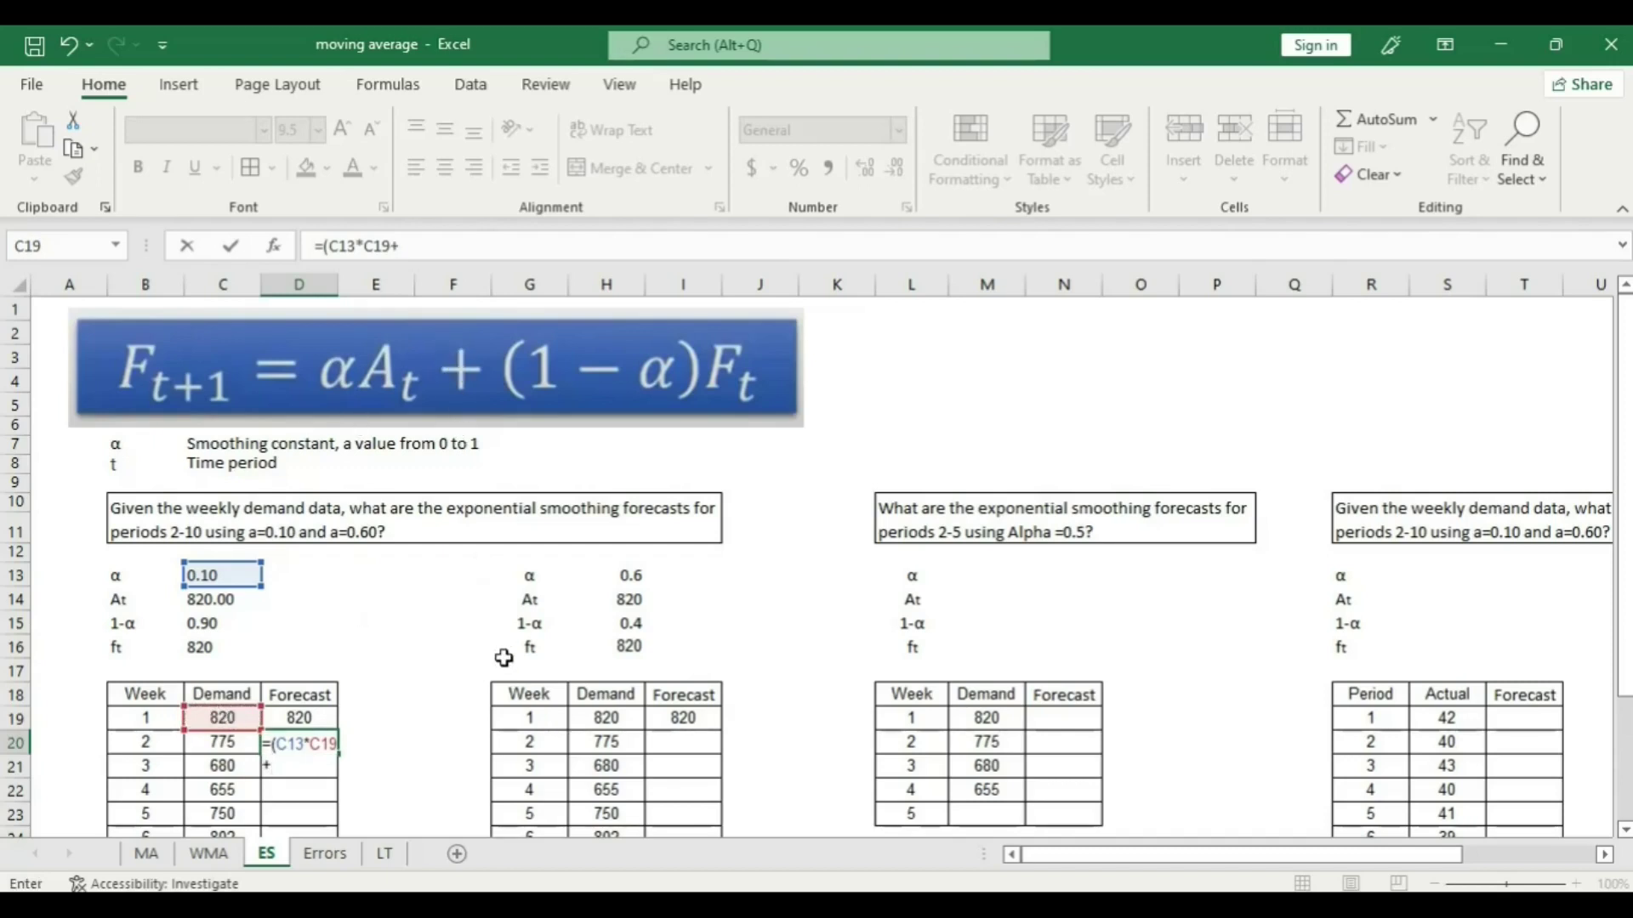
left_click(207, 624)
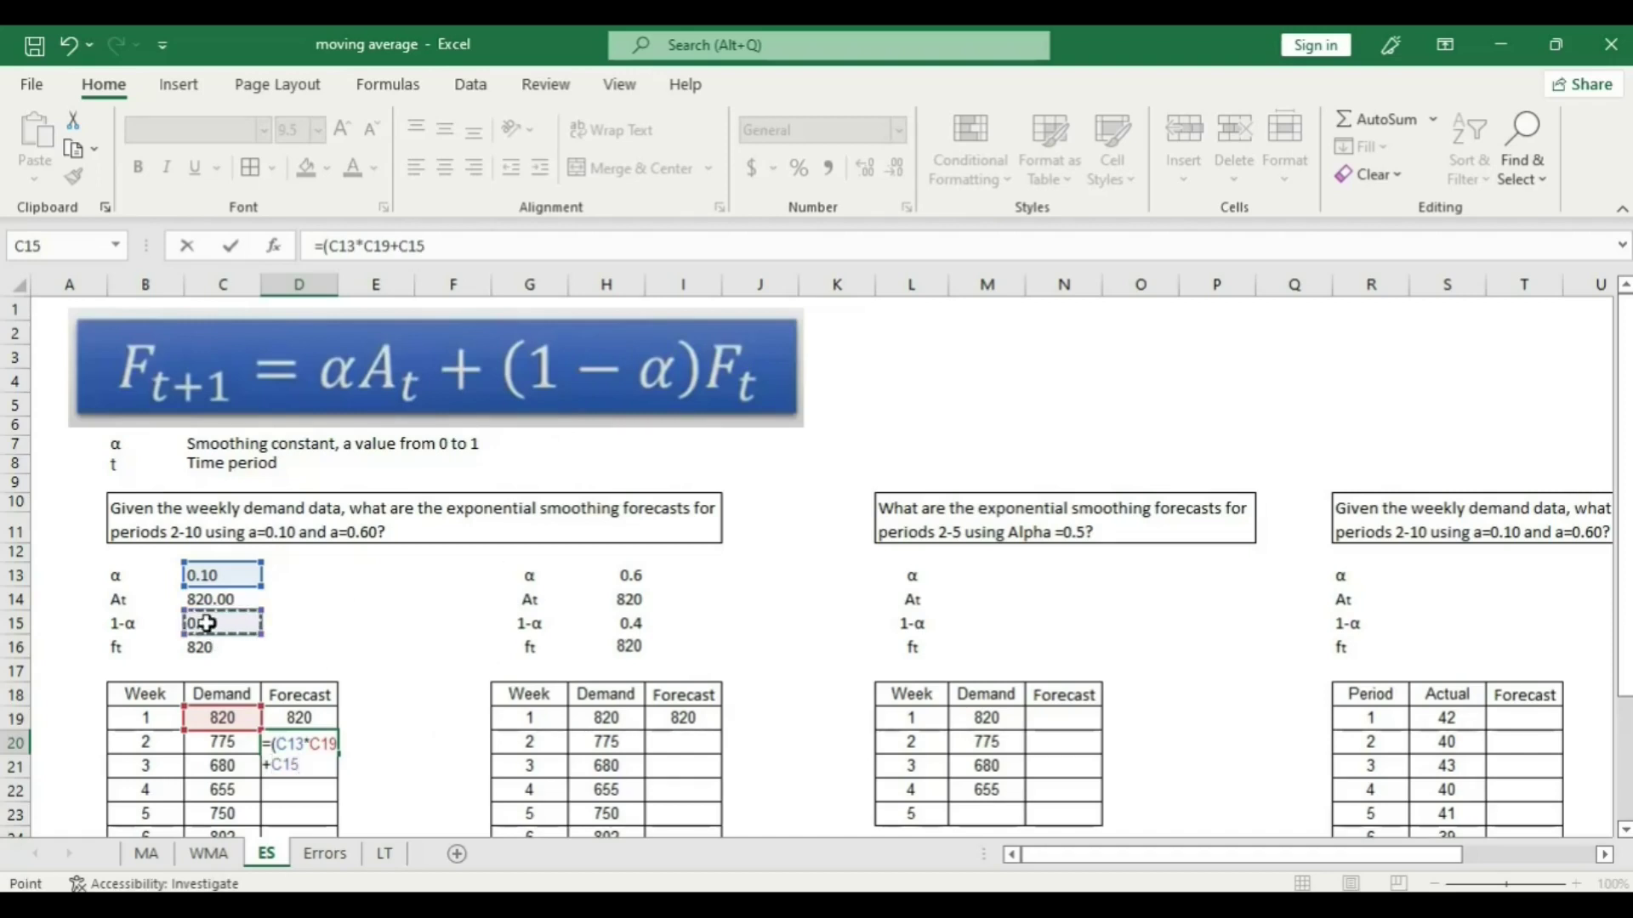
type("*")
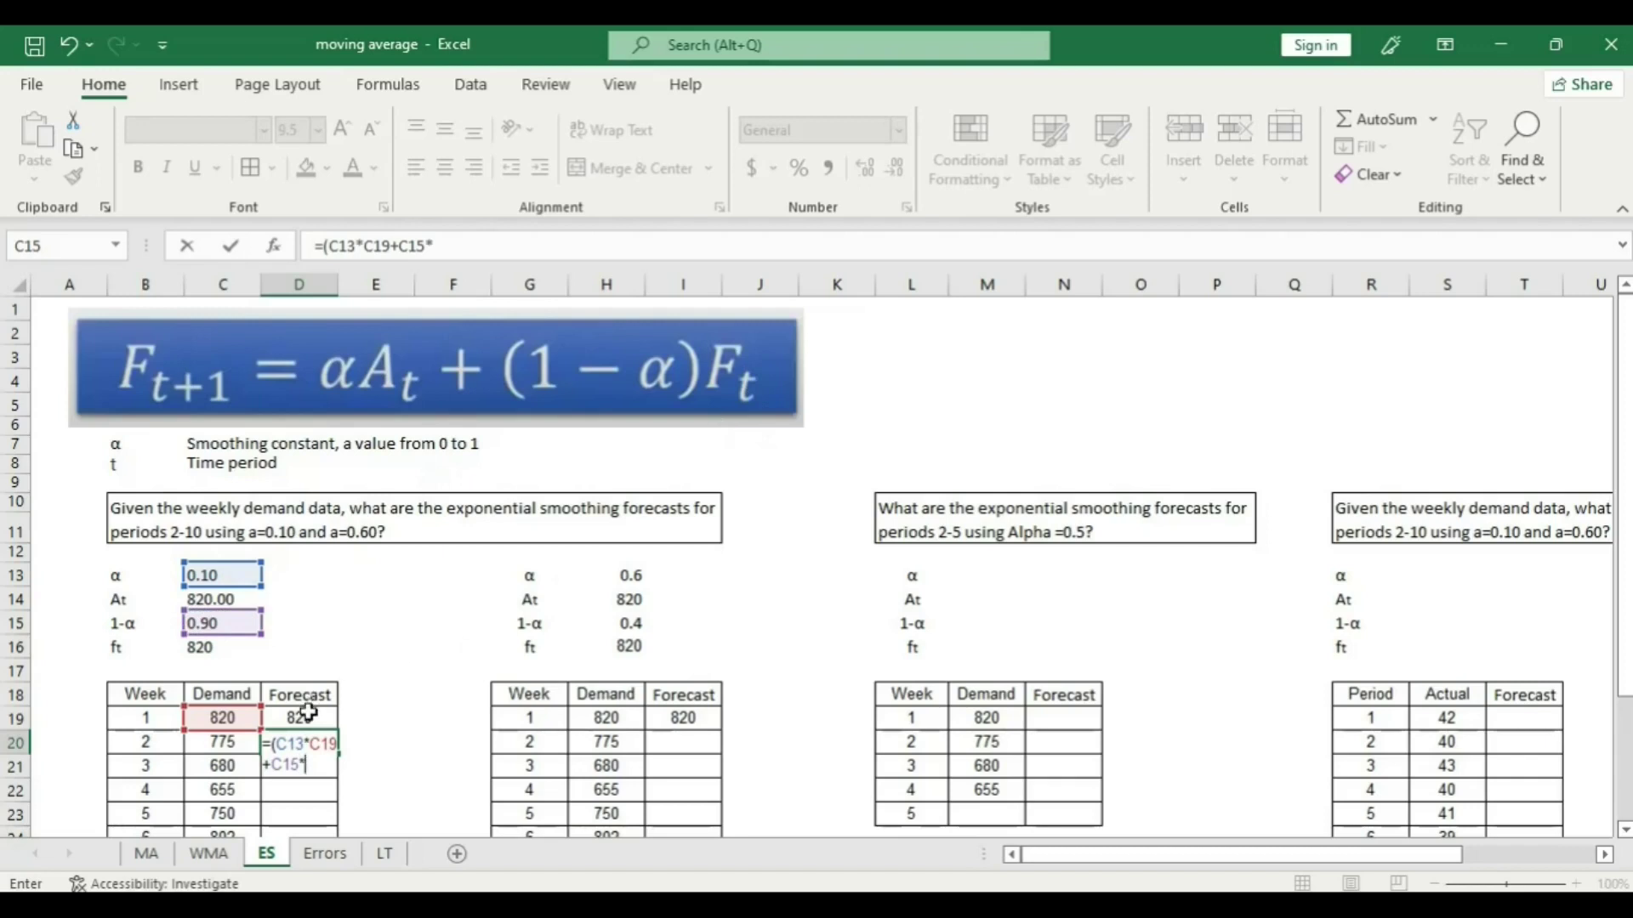
left_click(306, 717)
type(")")
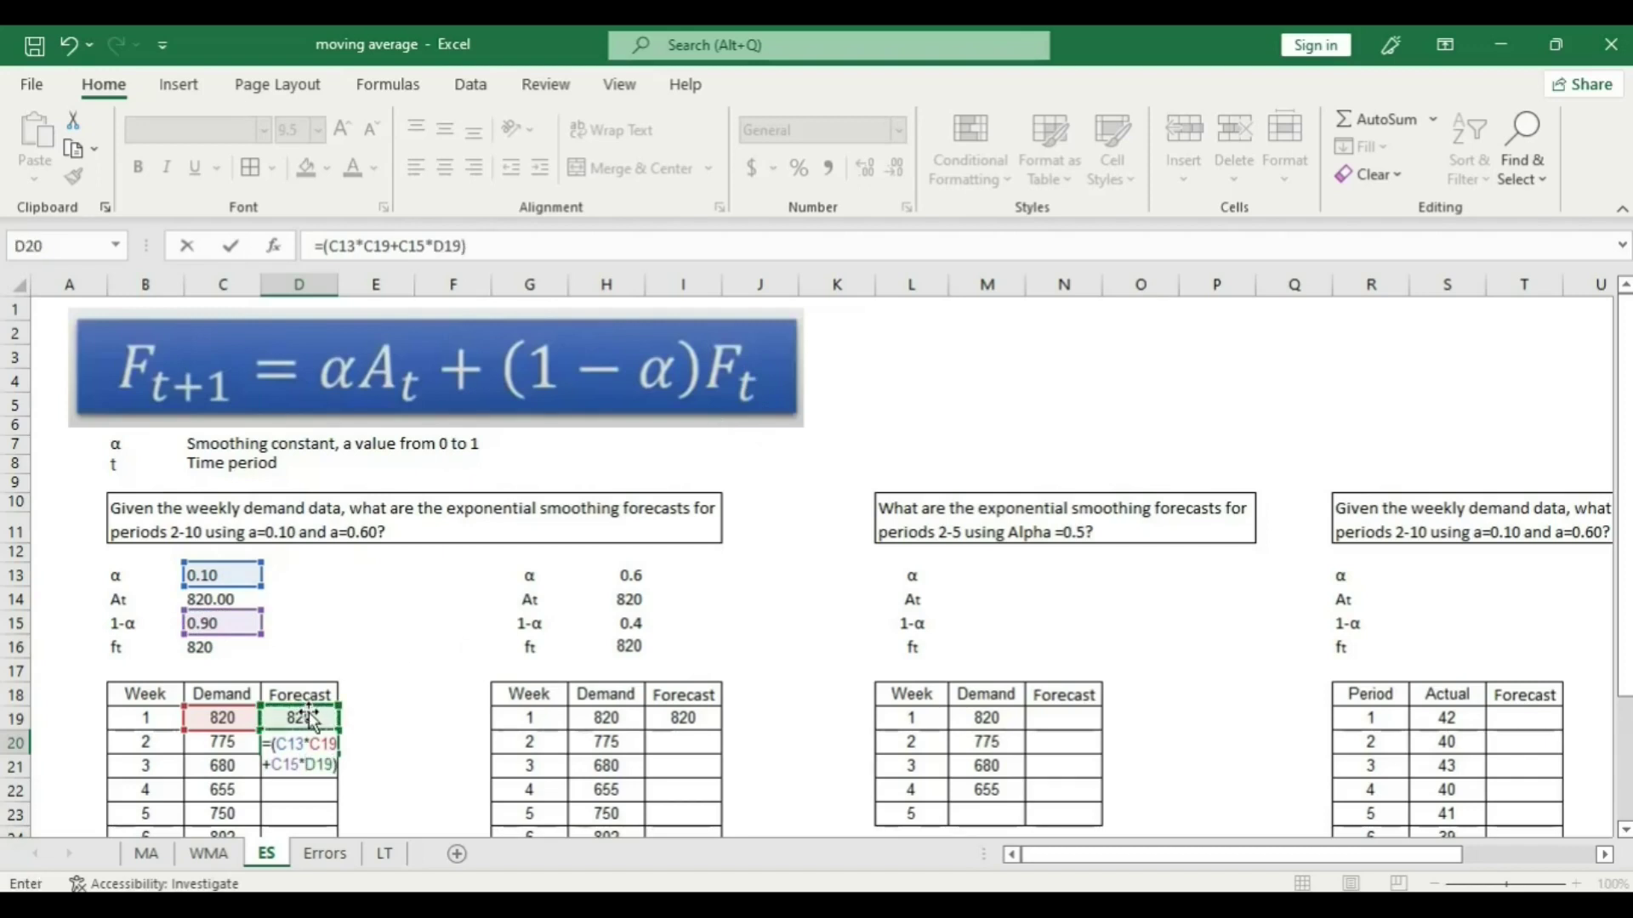
key("Return")
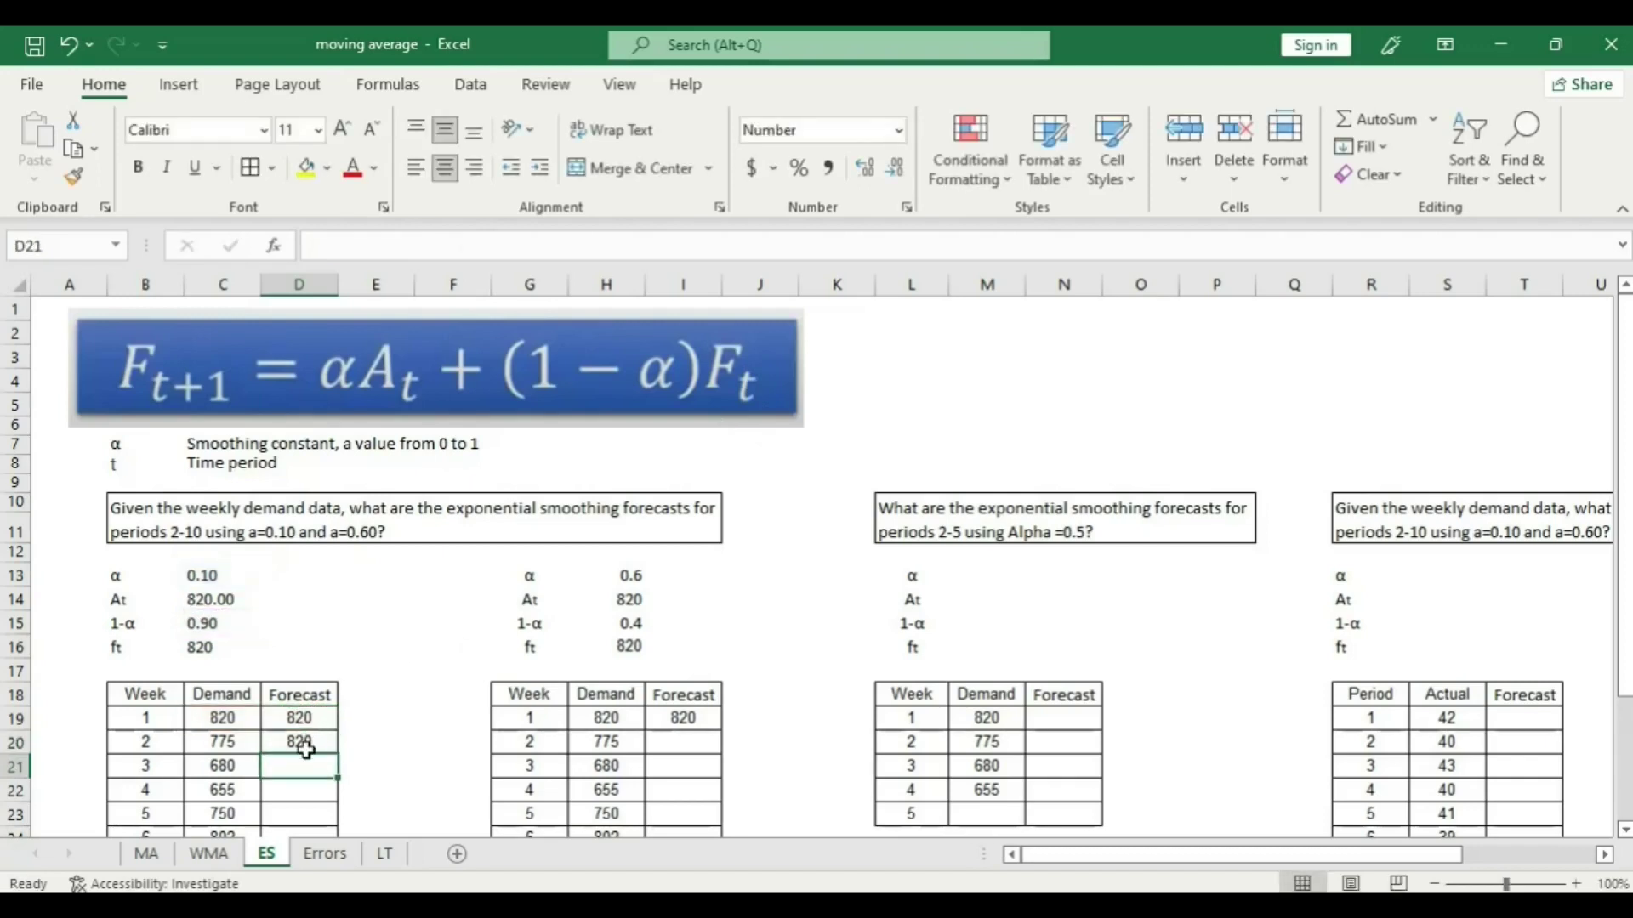
Check D20's formula against α in C13 and 1-α in C15, then start editing D20.
left_click(305, 743)
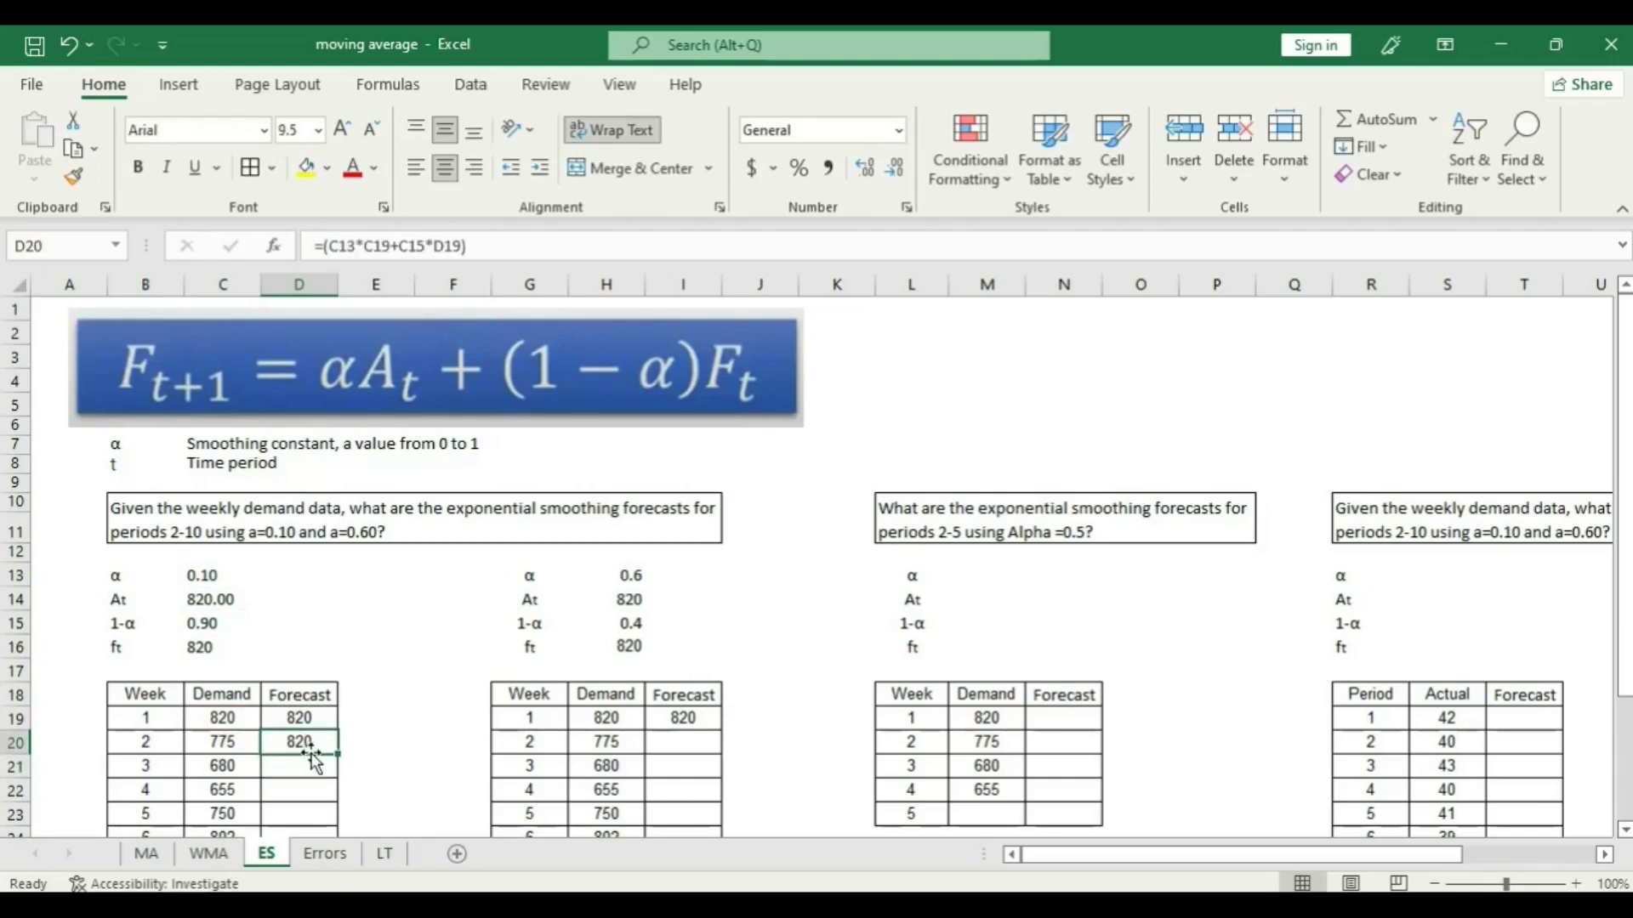
scroll(313, 757, "down", 1)
left_click_drag(306, 696, 303, 802)
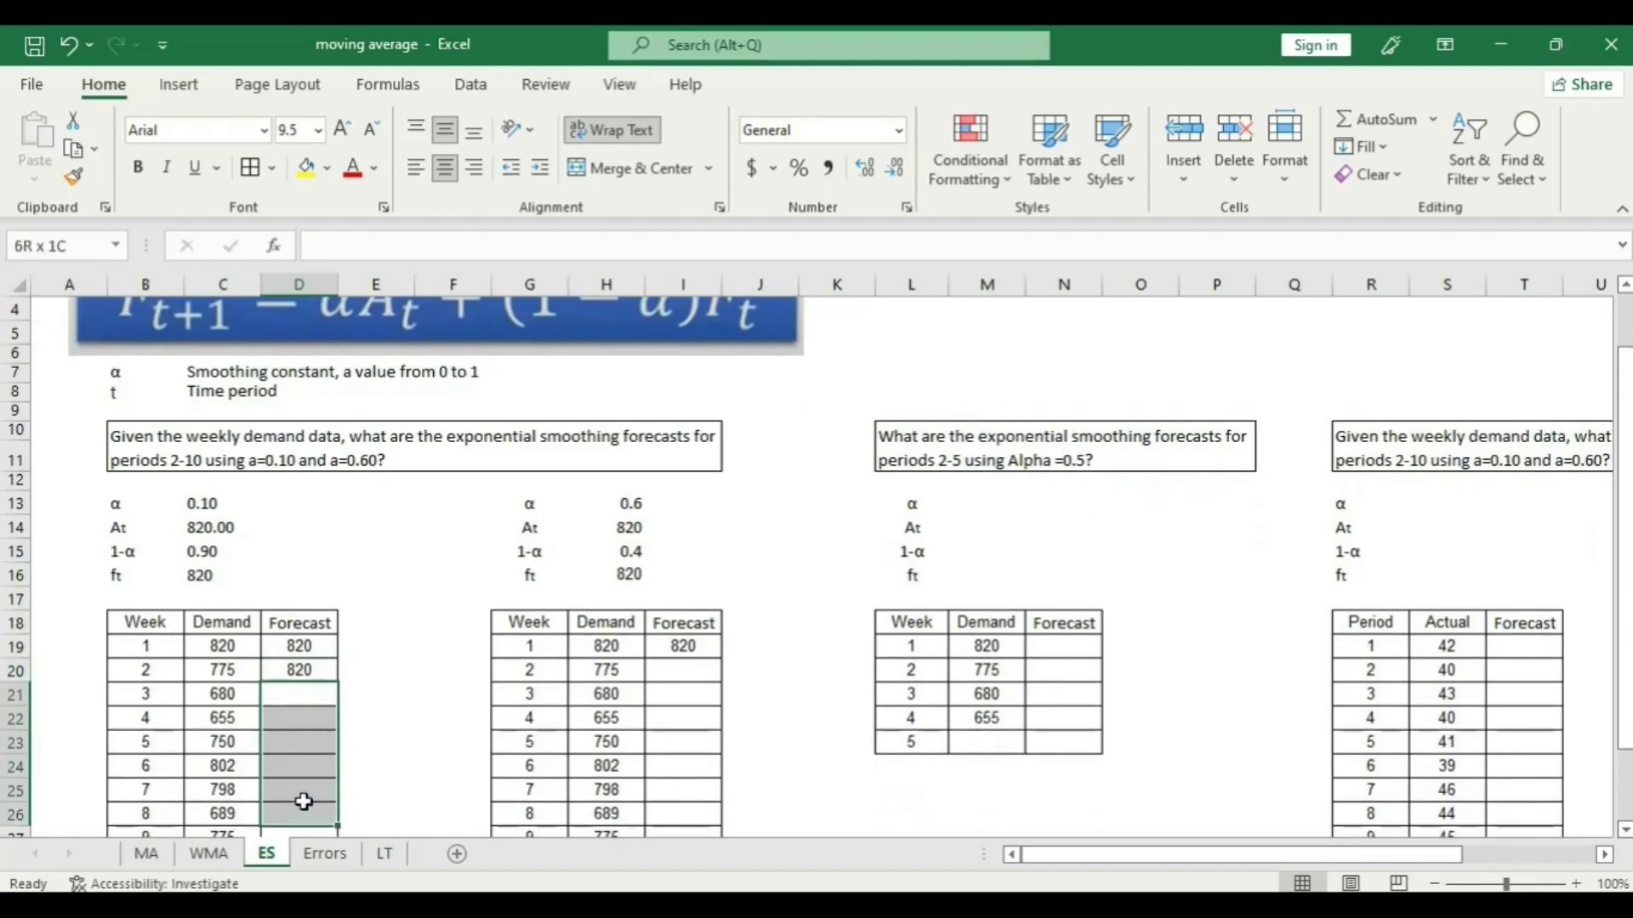
left_click(368, 696)
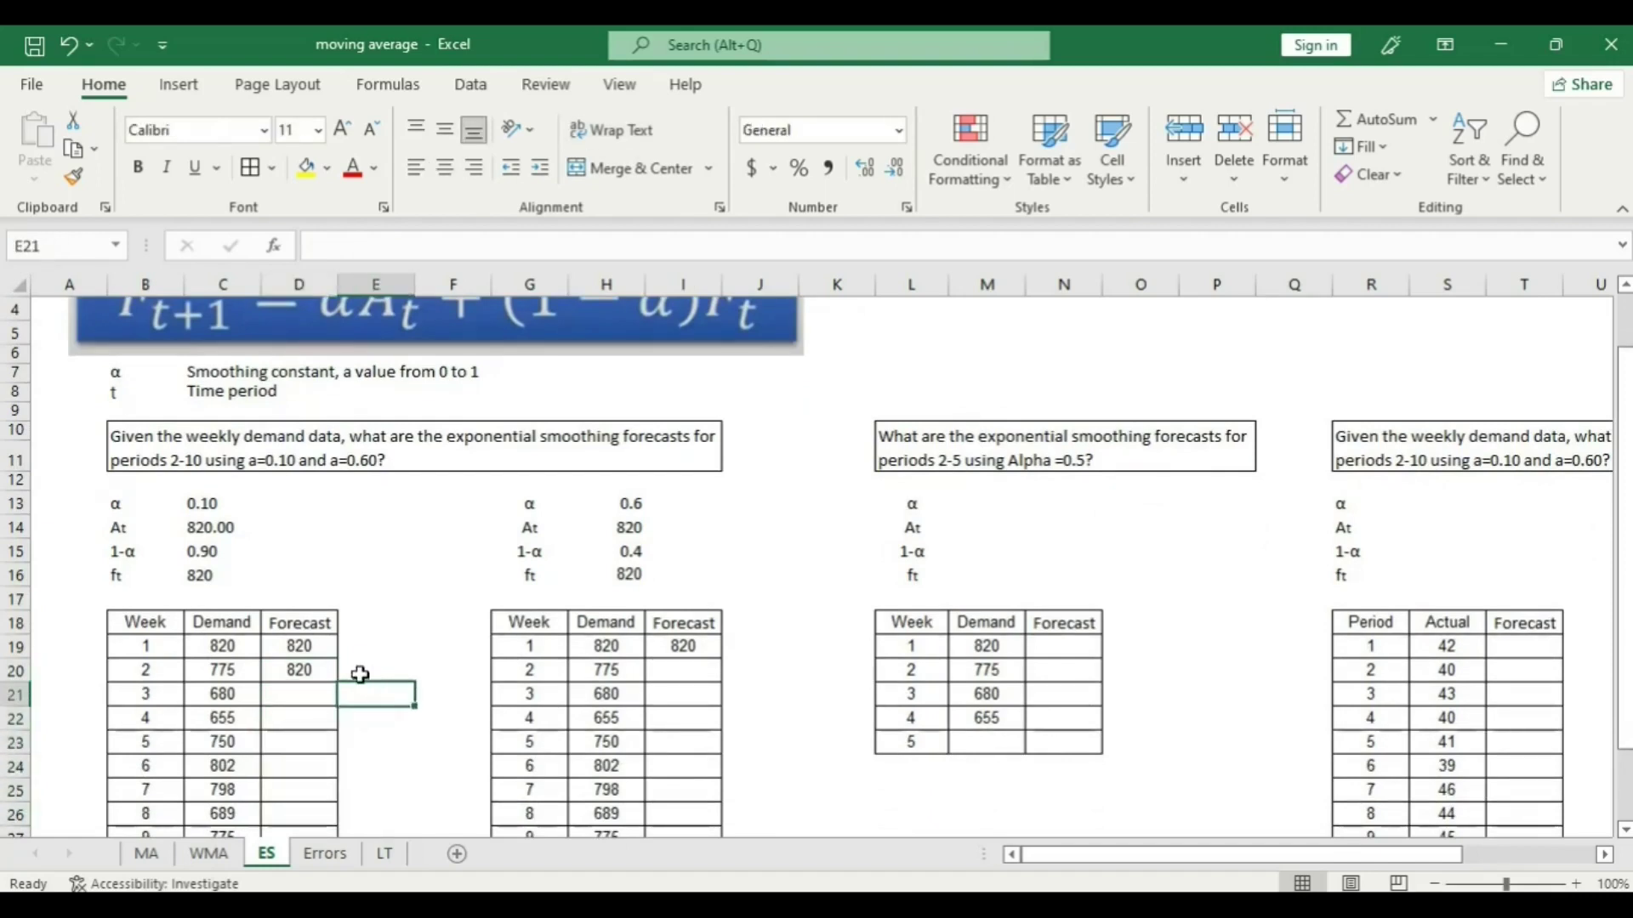
left_click(317, 671)
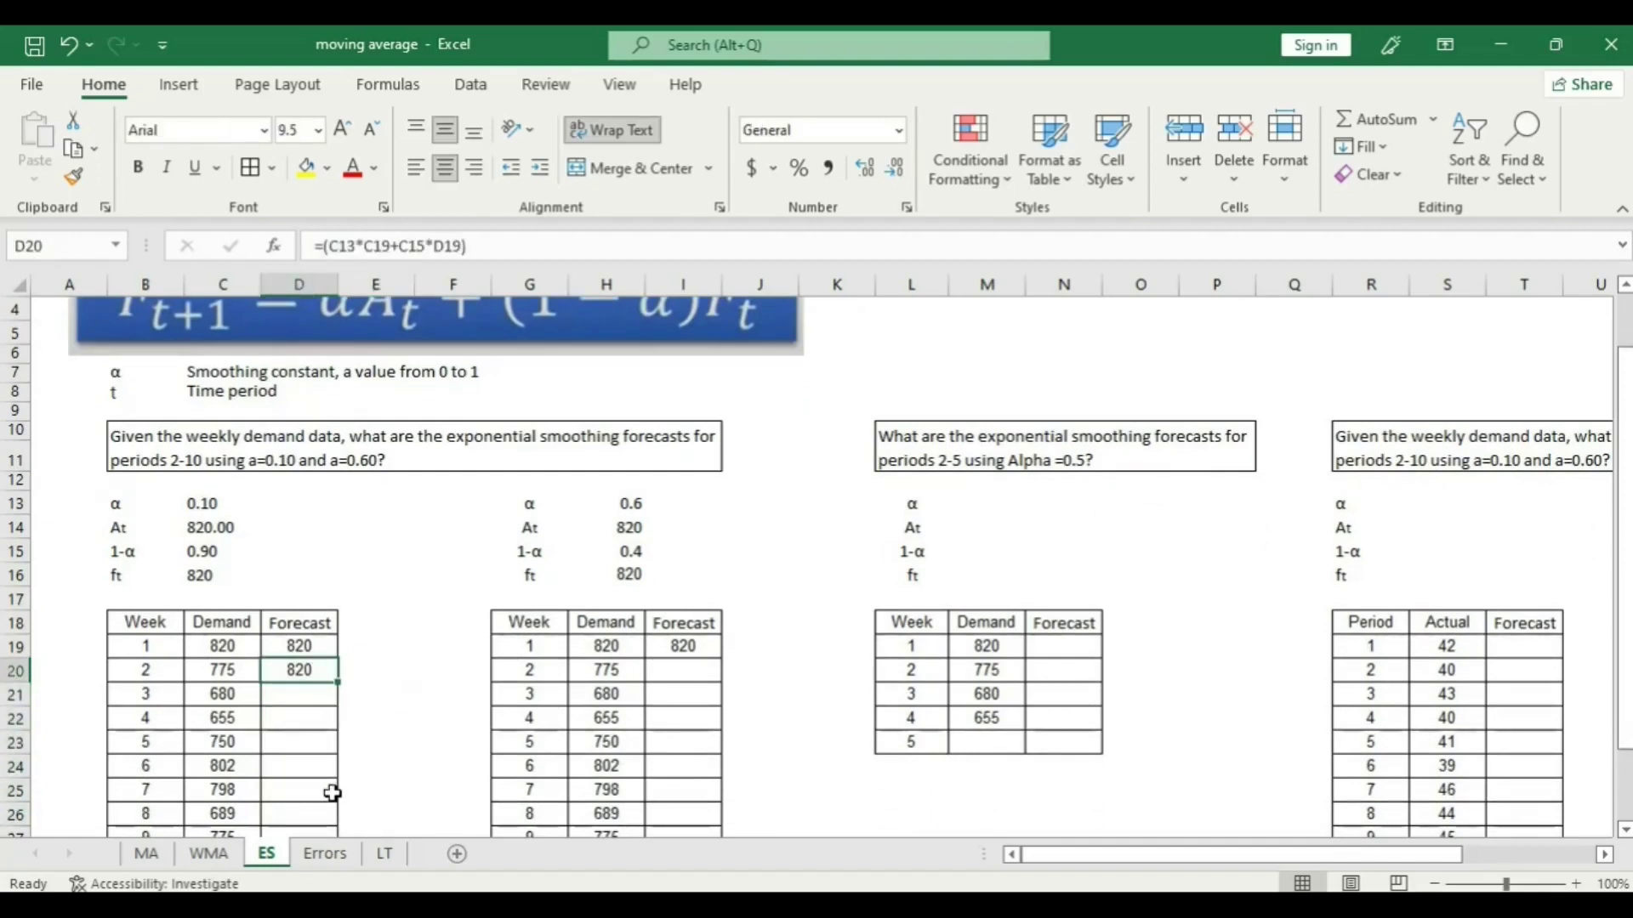
scroll(332, 794, "down", 2)
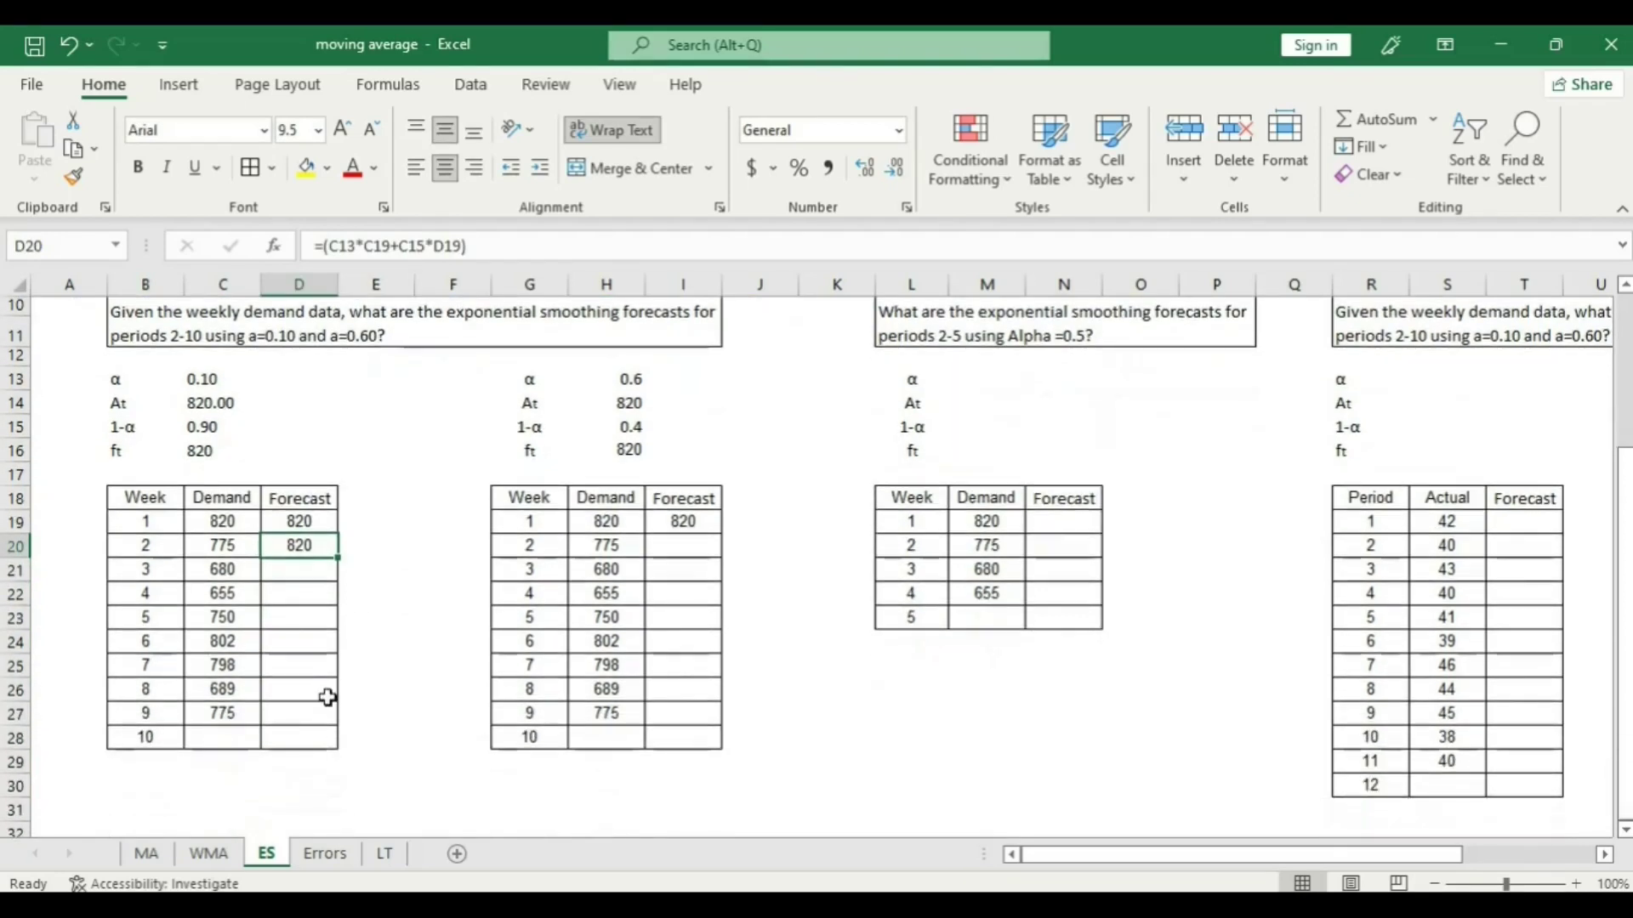
scroll(328, 697, "up", 2)
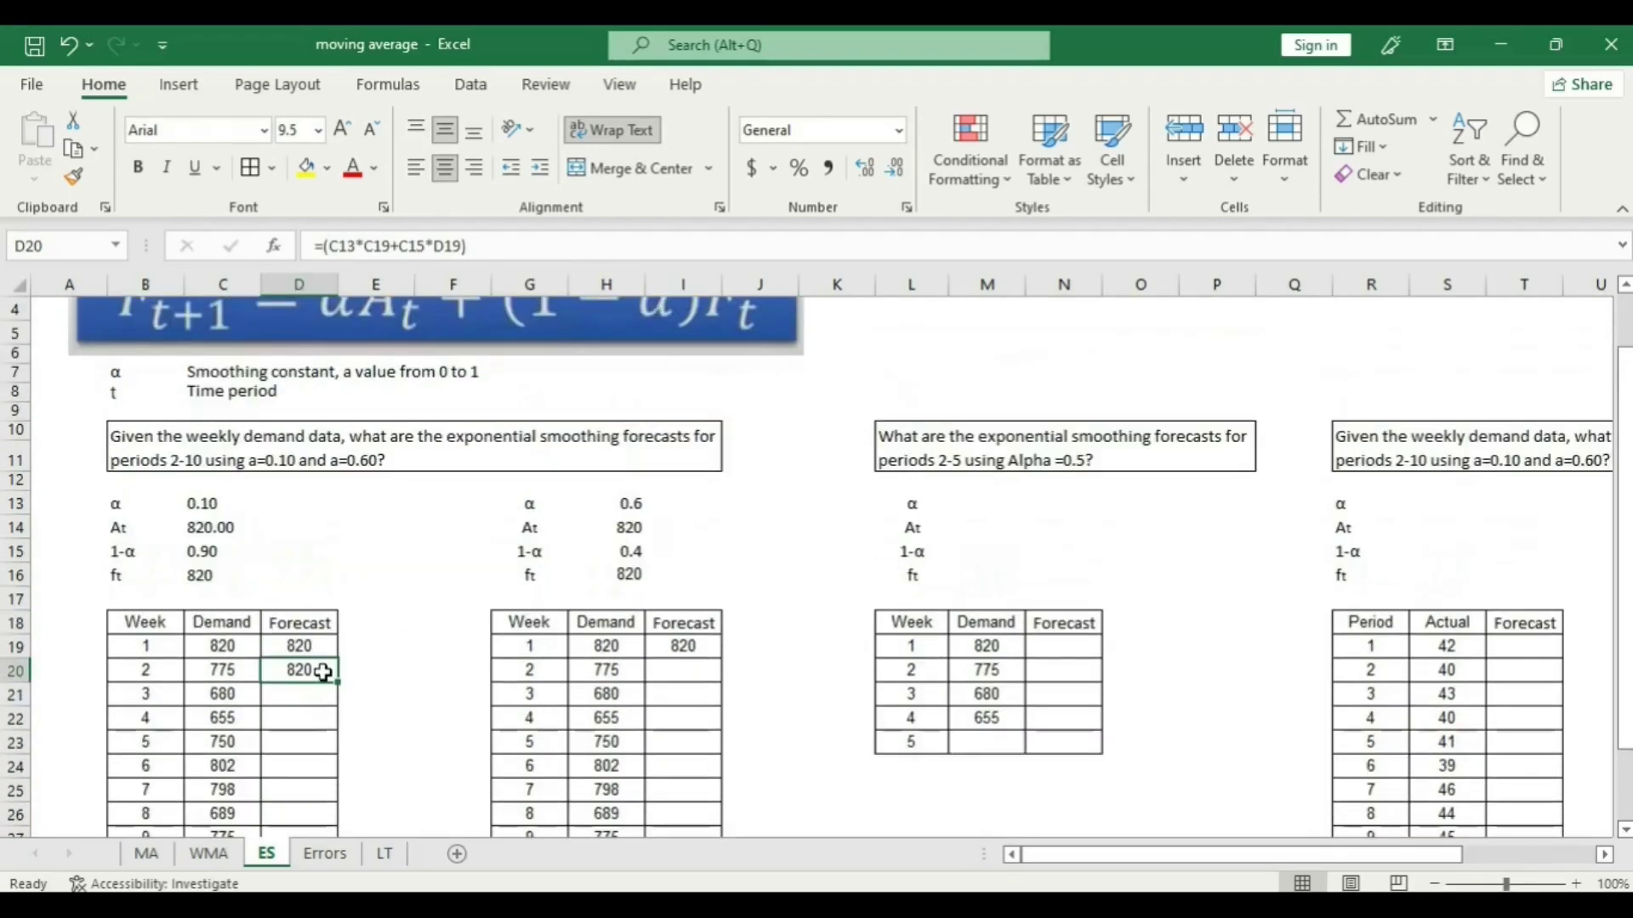
left_click(189, 522)
left_click(198, 553)
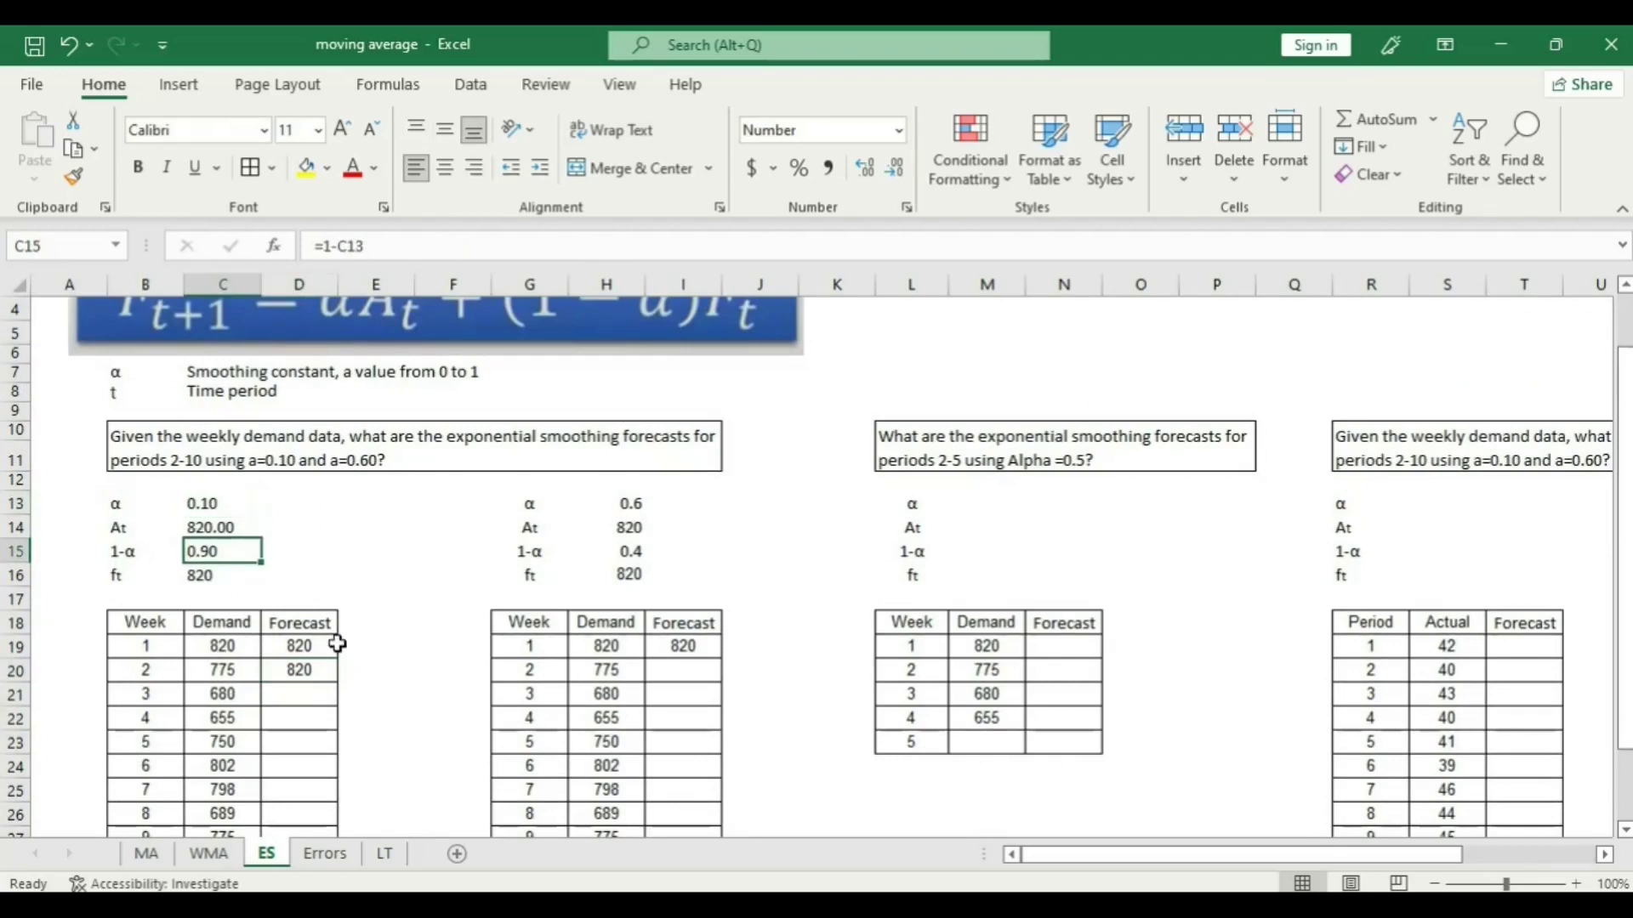
left_click(323, 670)
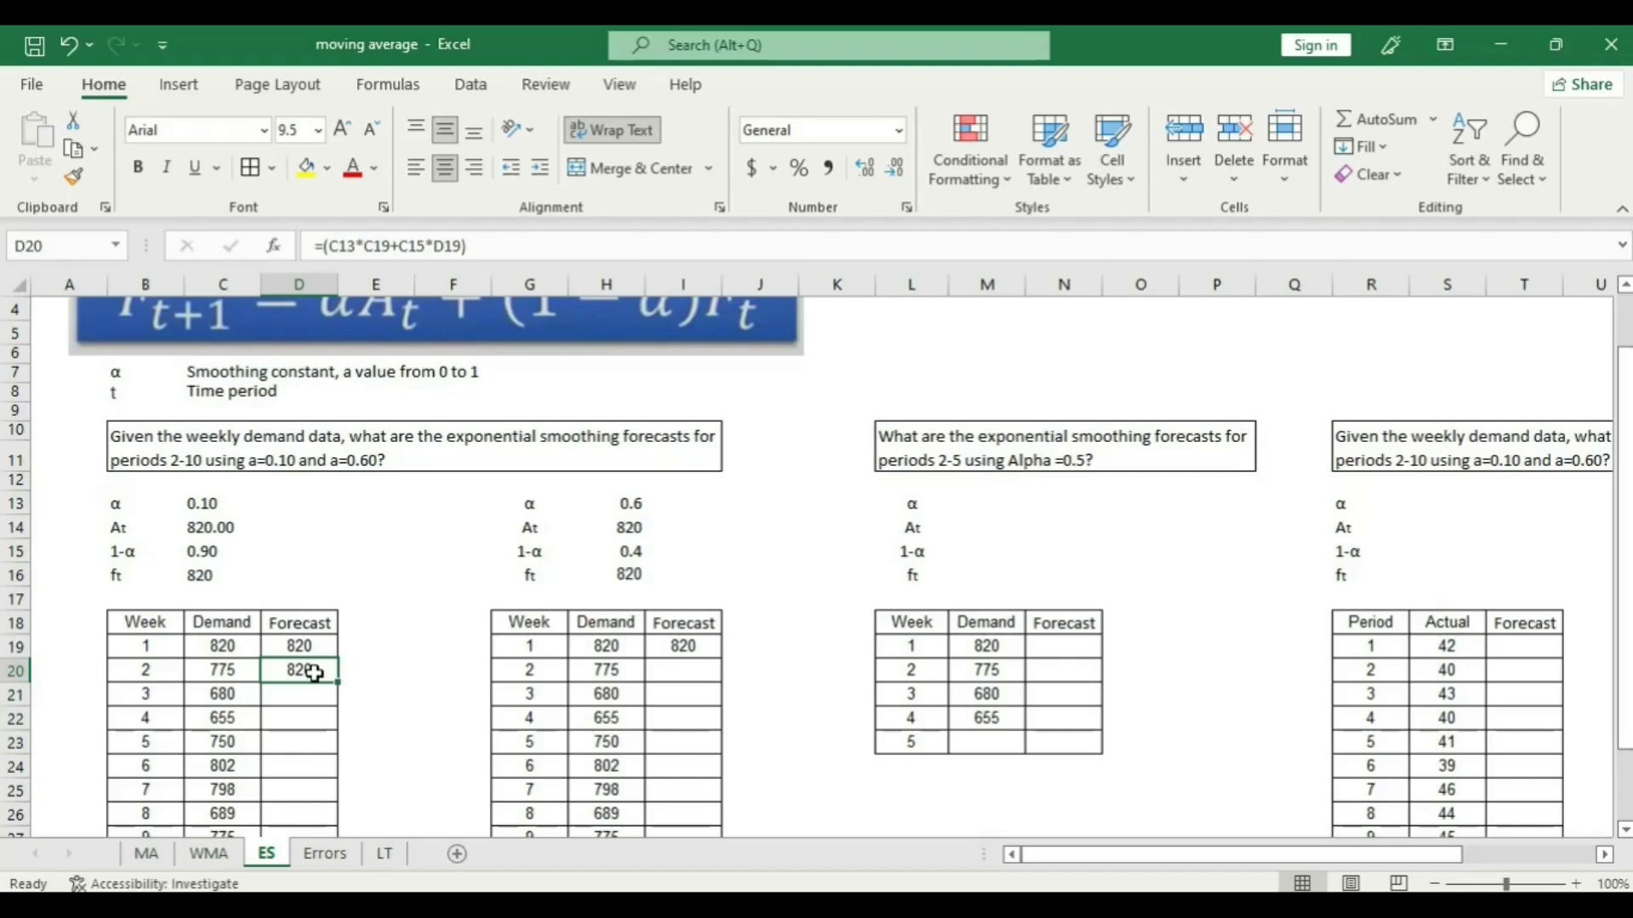
double_click(315, 673)
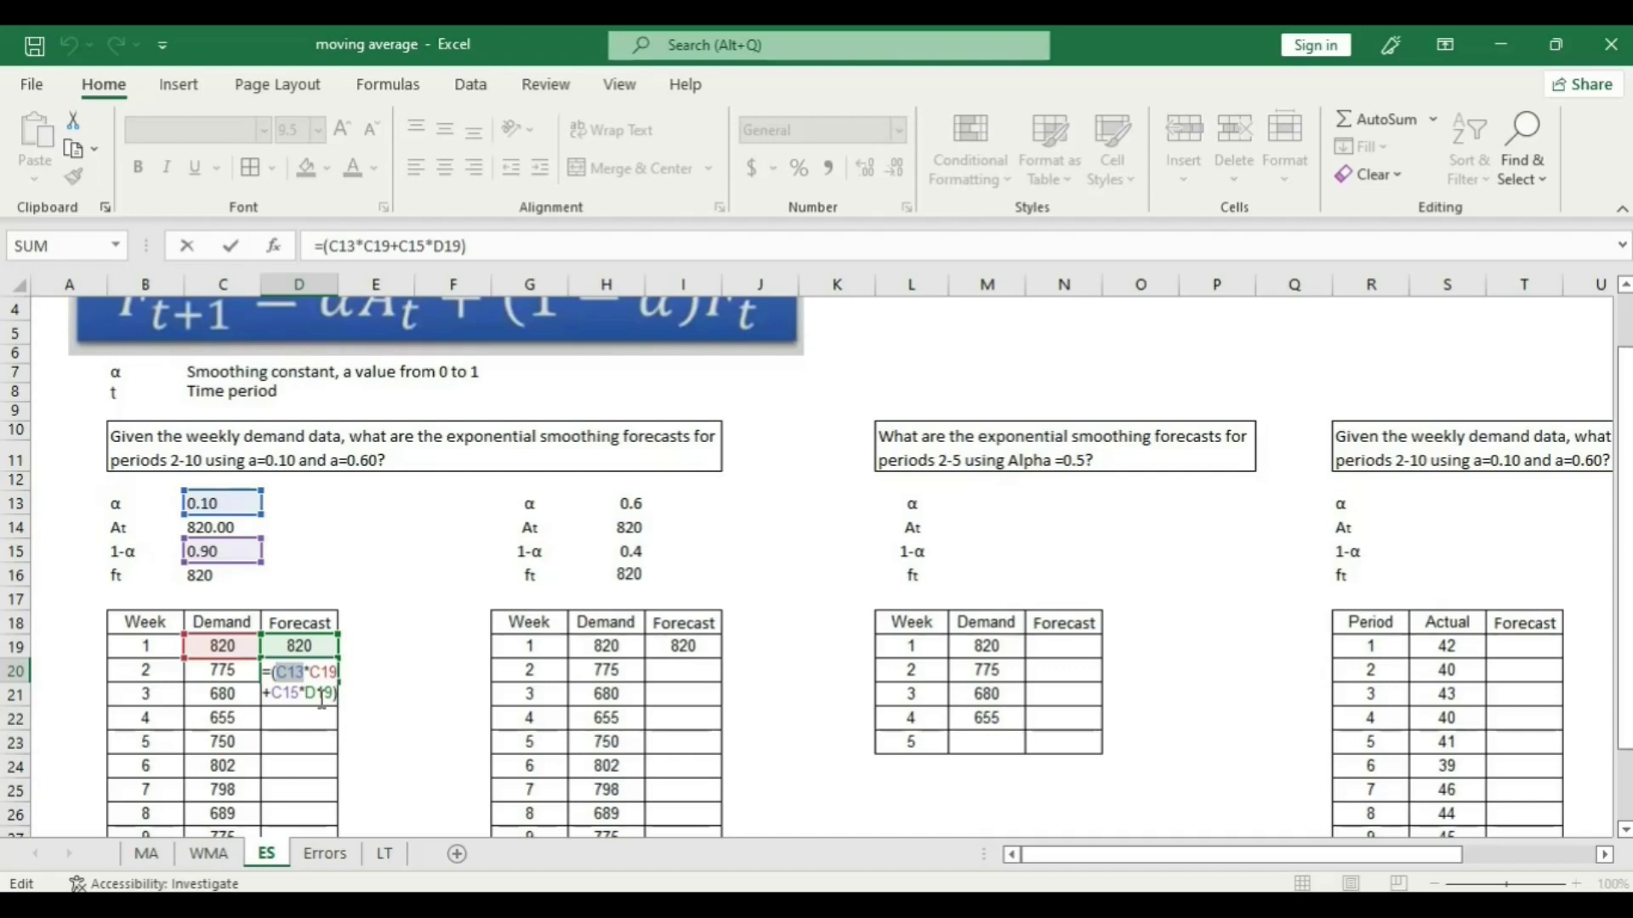
Make D20's α and 1-α references absolute: =($C$13*C19+$C$15*D19).
key("F4")
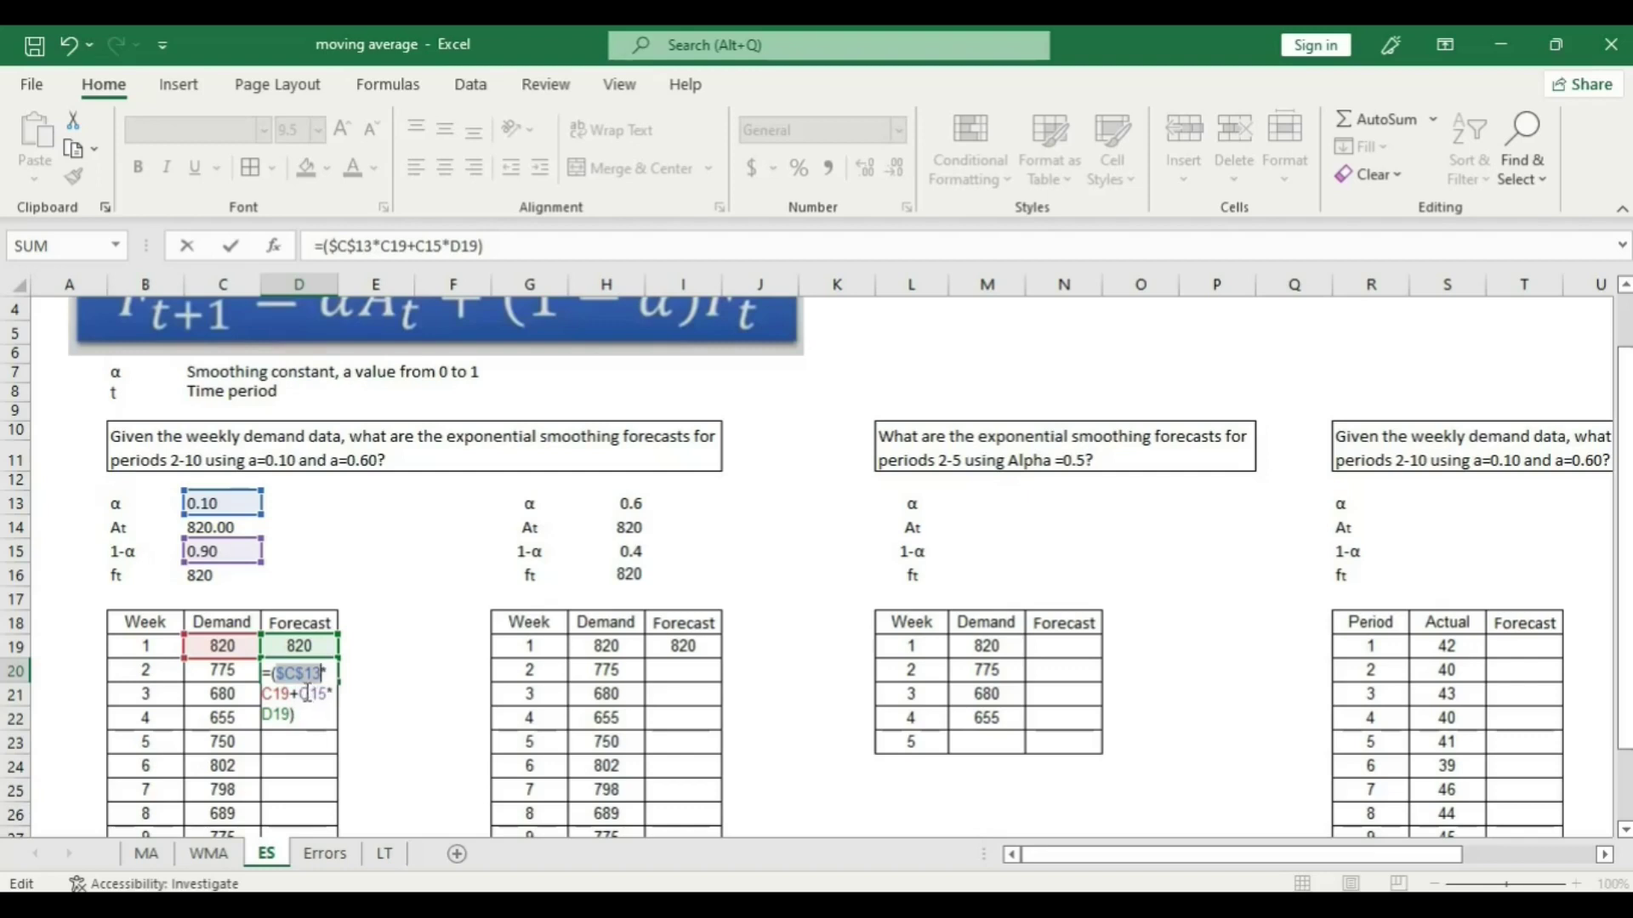
left_click(302, 695)
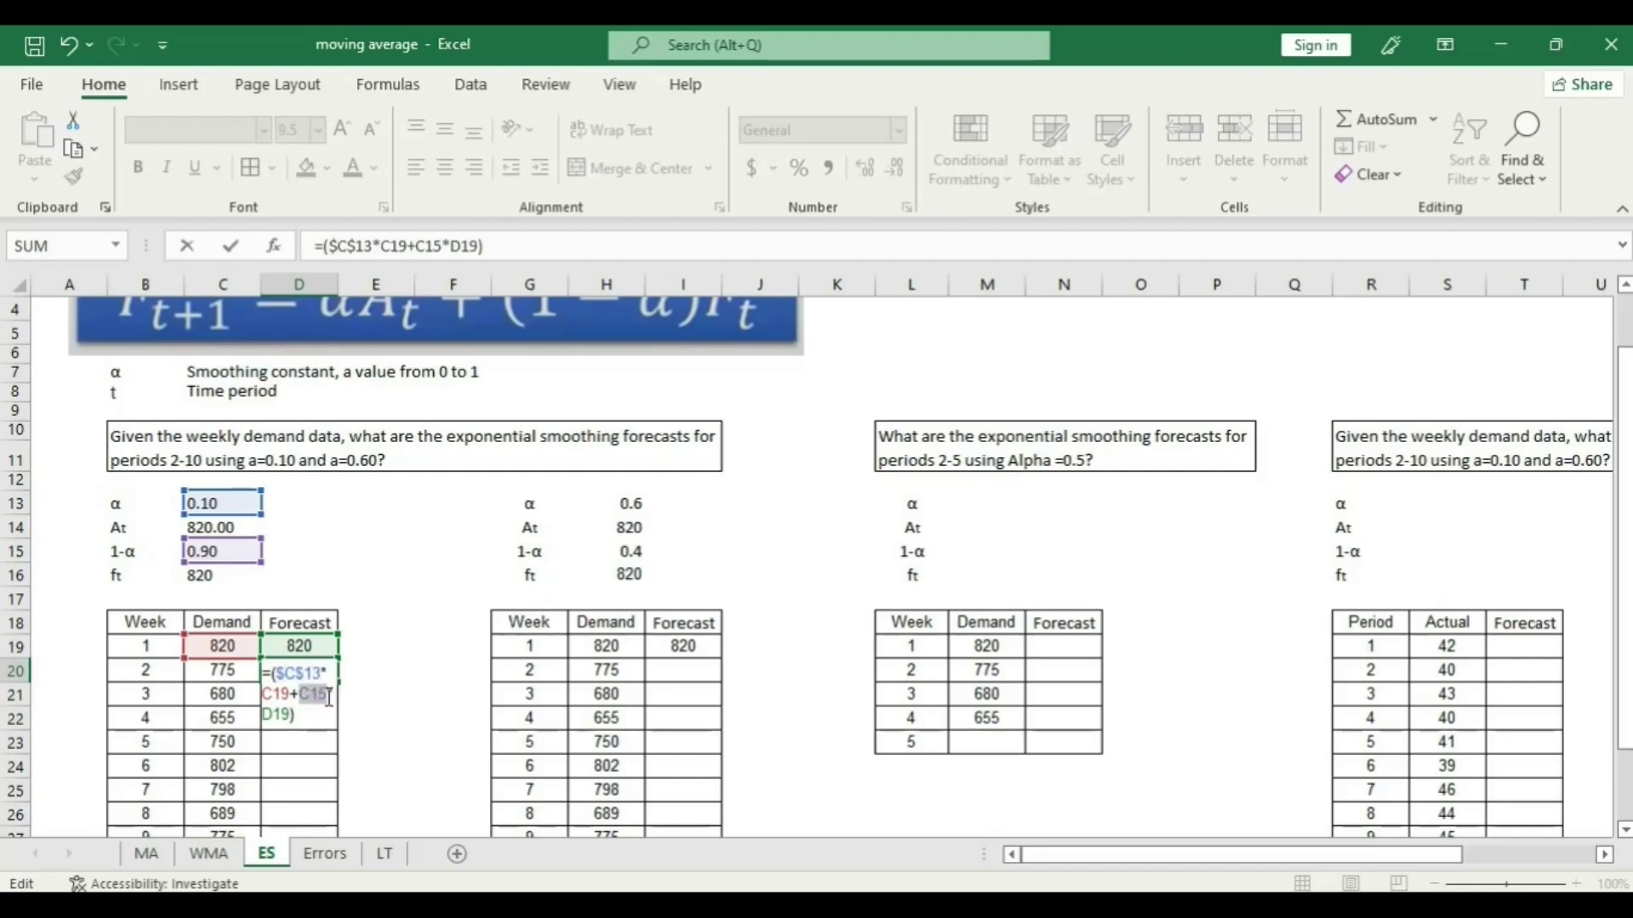
key("F4")
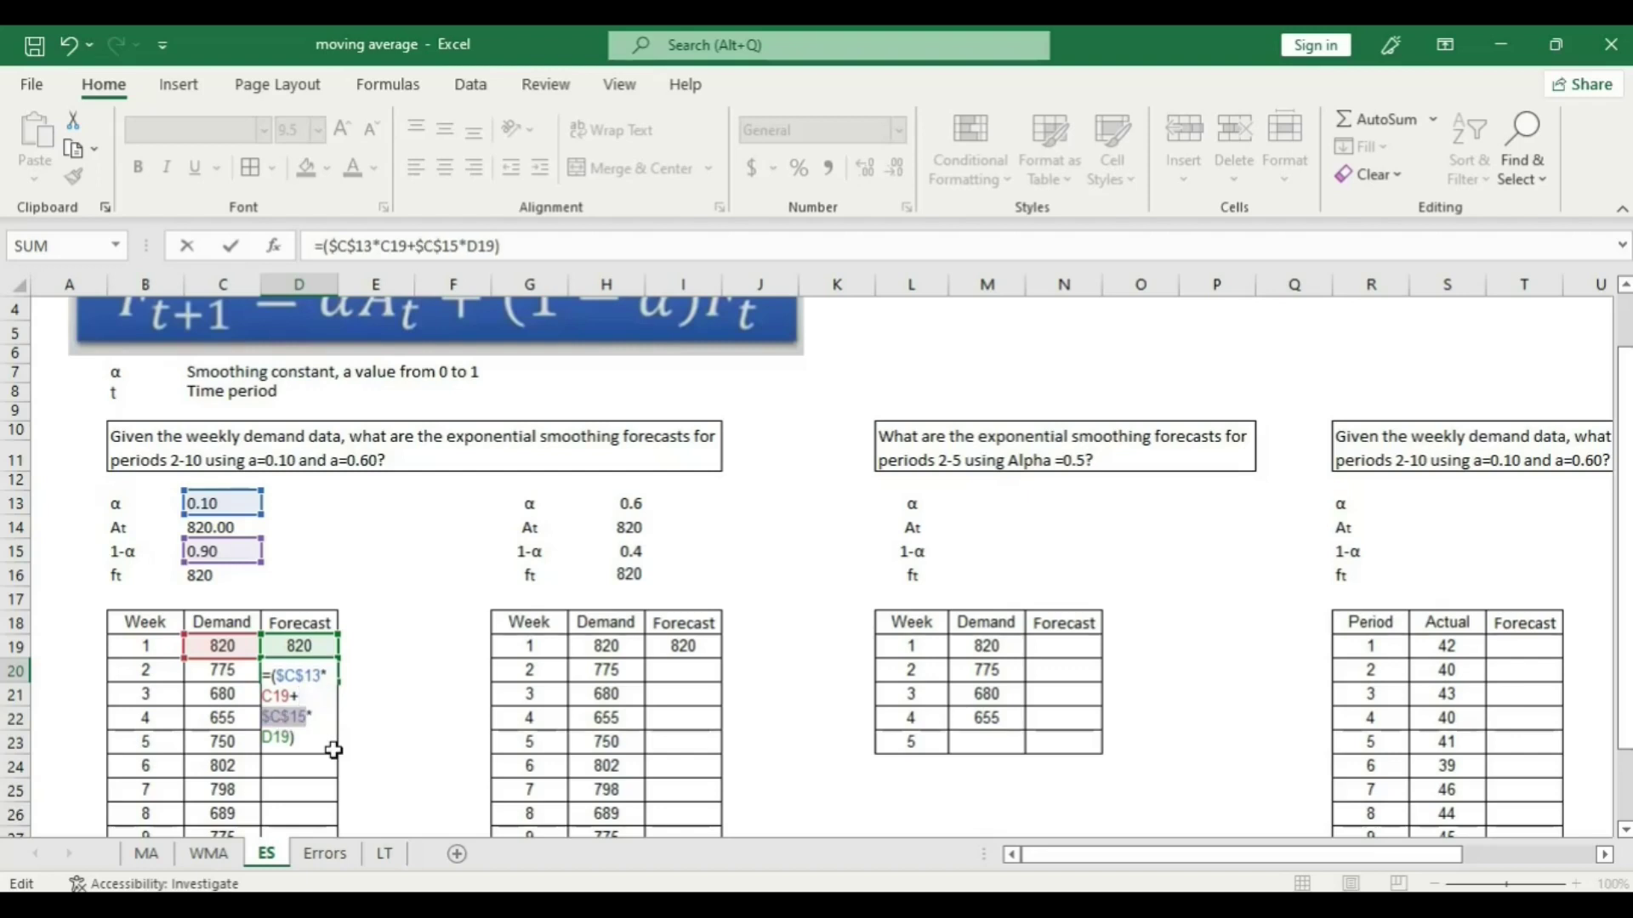
key("Return")
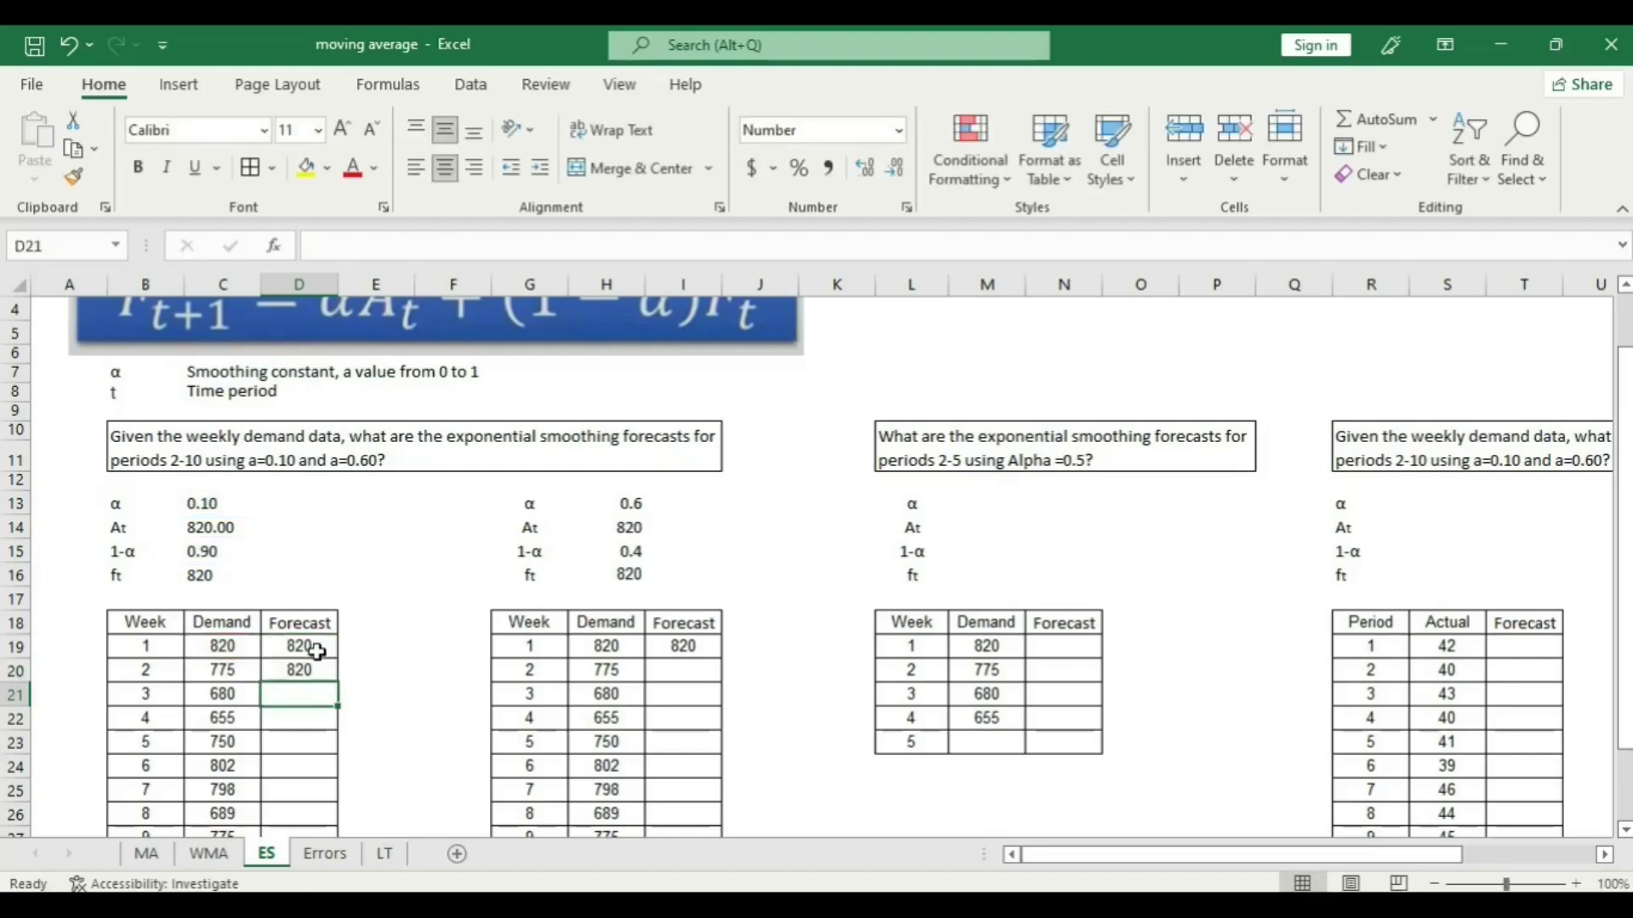
Fill D20's forecast formula down through week 10 in D28.
left_click(318, 666)
scroll(332, 685, "down", 2)
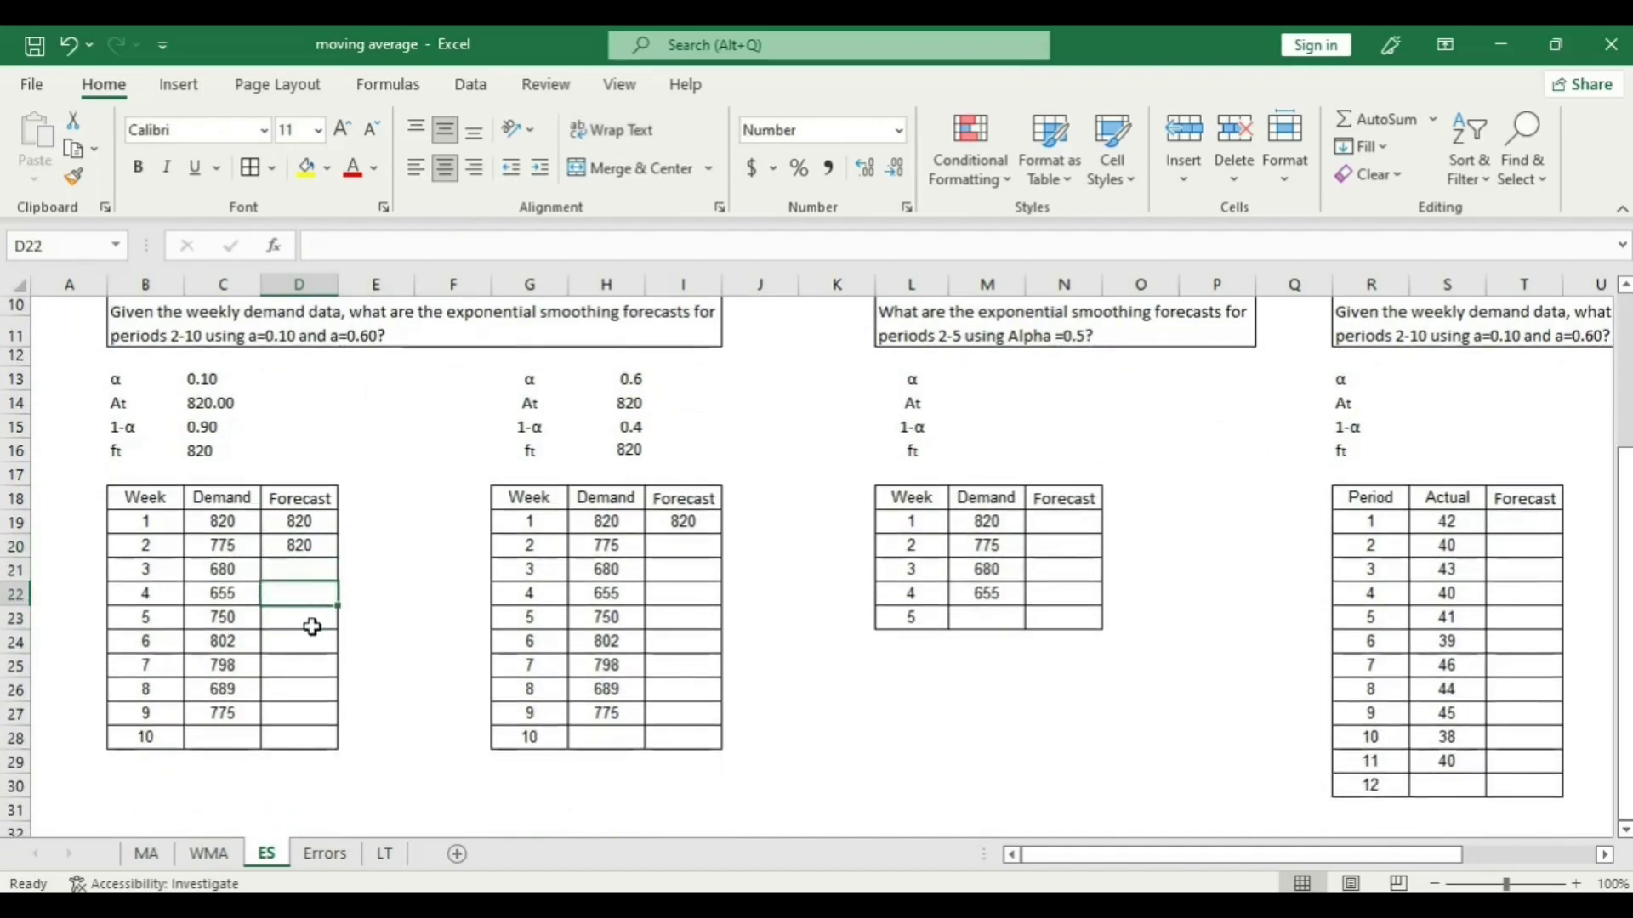
left_click_drag(339, 558, 353, 728)
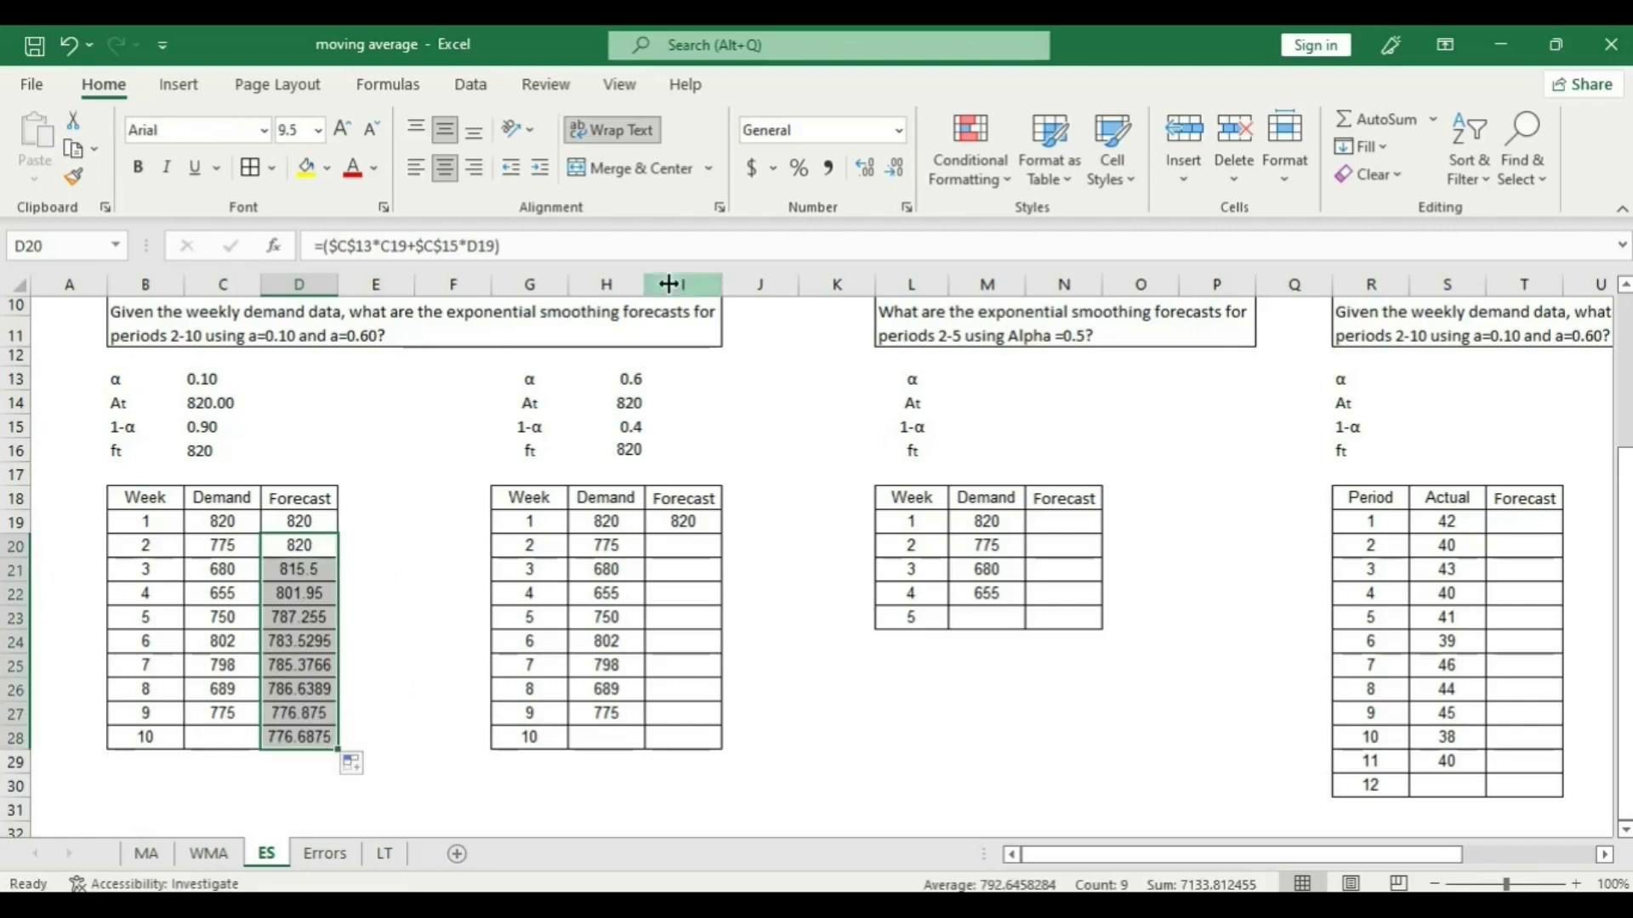
Show the forecasts as whole numbers with zero decimals and autofit column D.
left_click(907, 172)
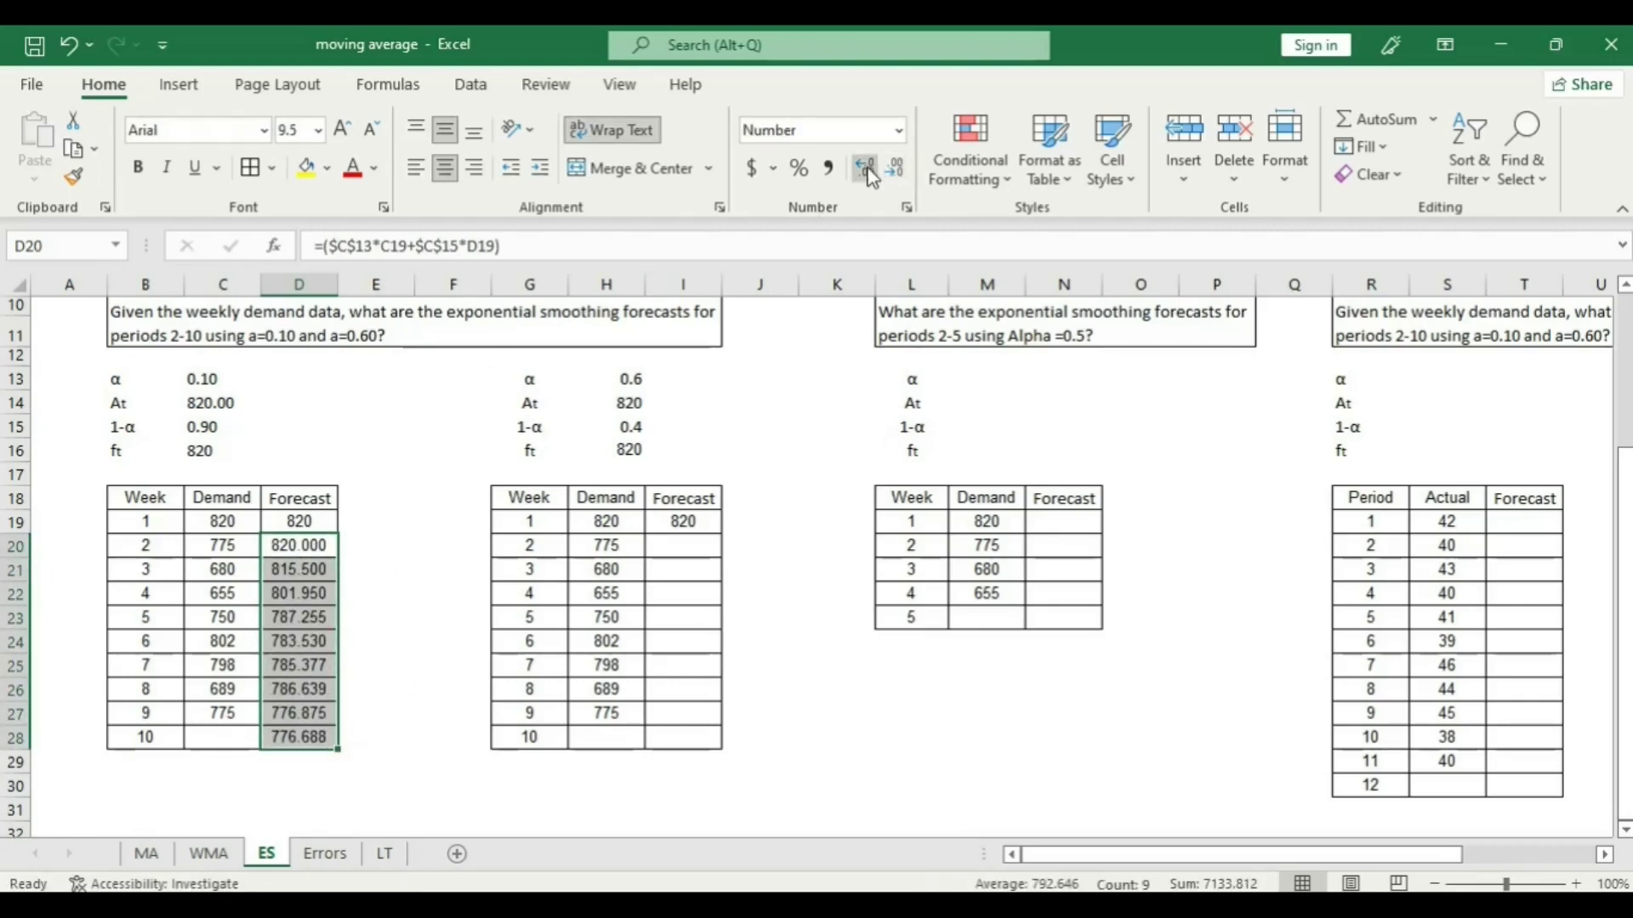
left_click(893, 174)
left_click(894, 174)
left_click(893, 175)
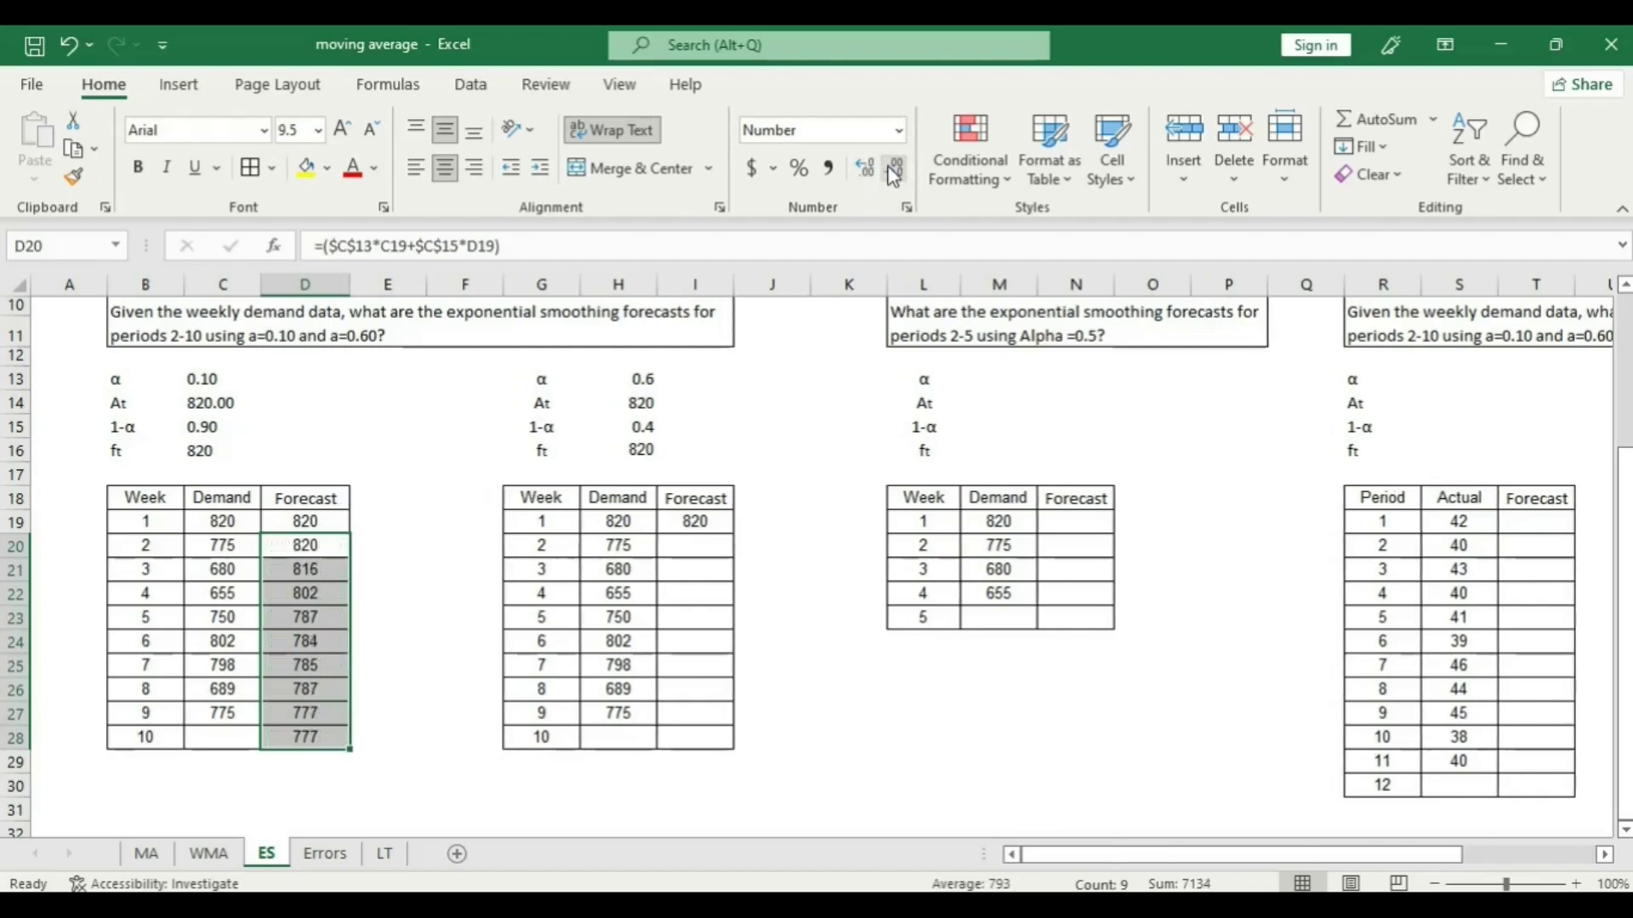
double_click(351, 284)
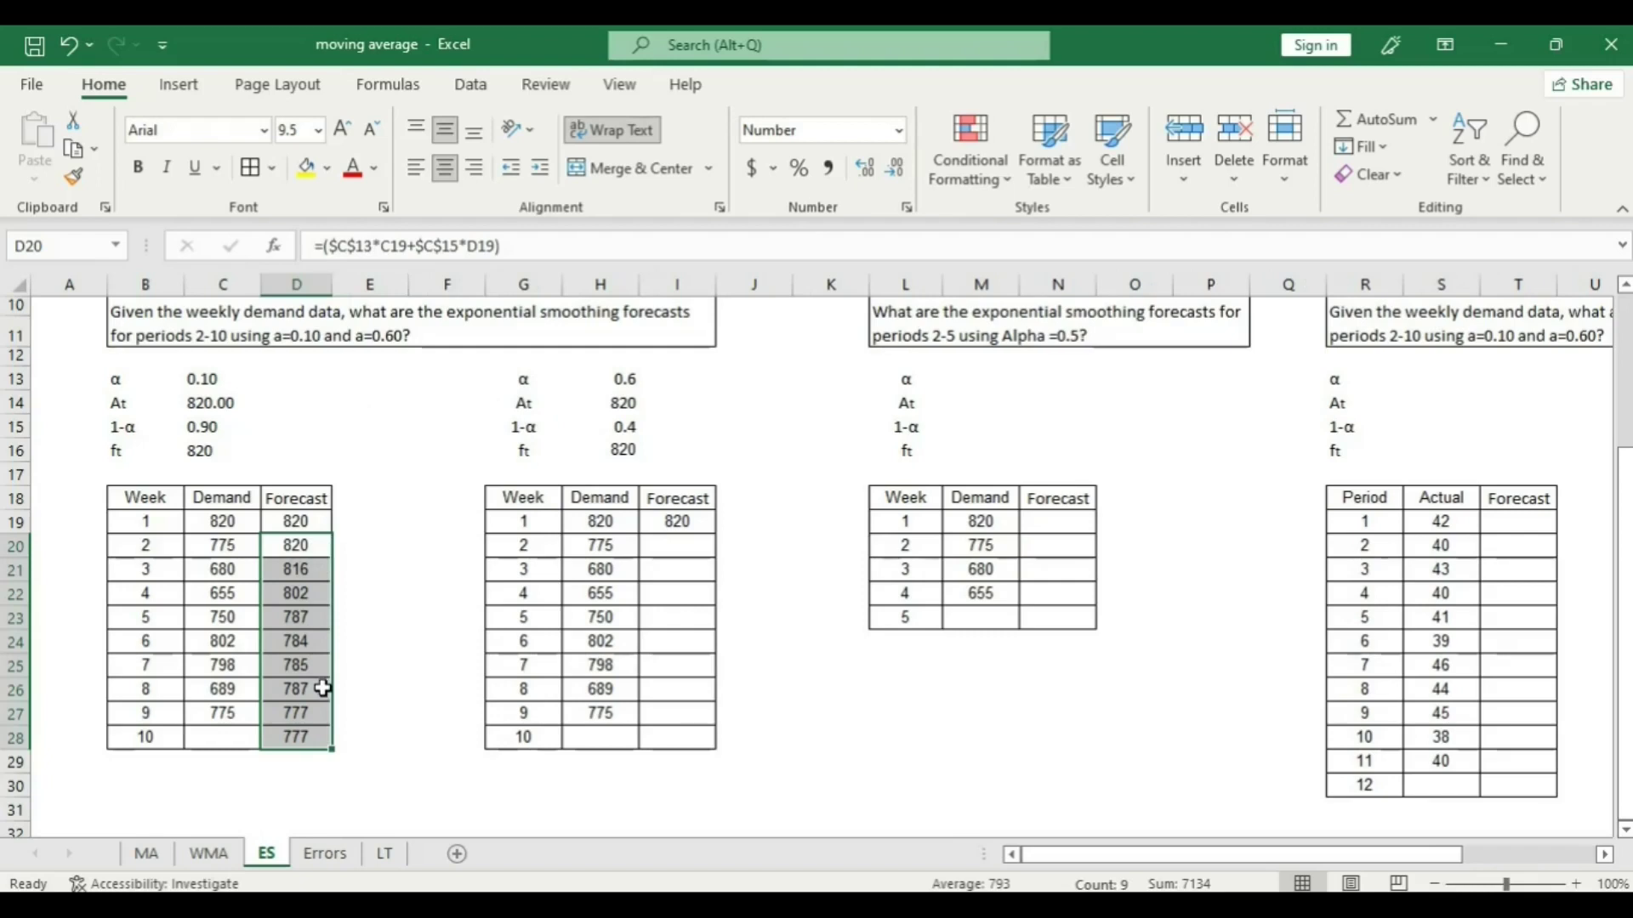
Start a formula in the α=0.6 table's week-2 cell I20, then cancel it.
left_click(638, 380)
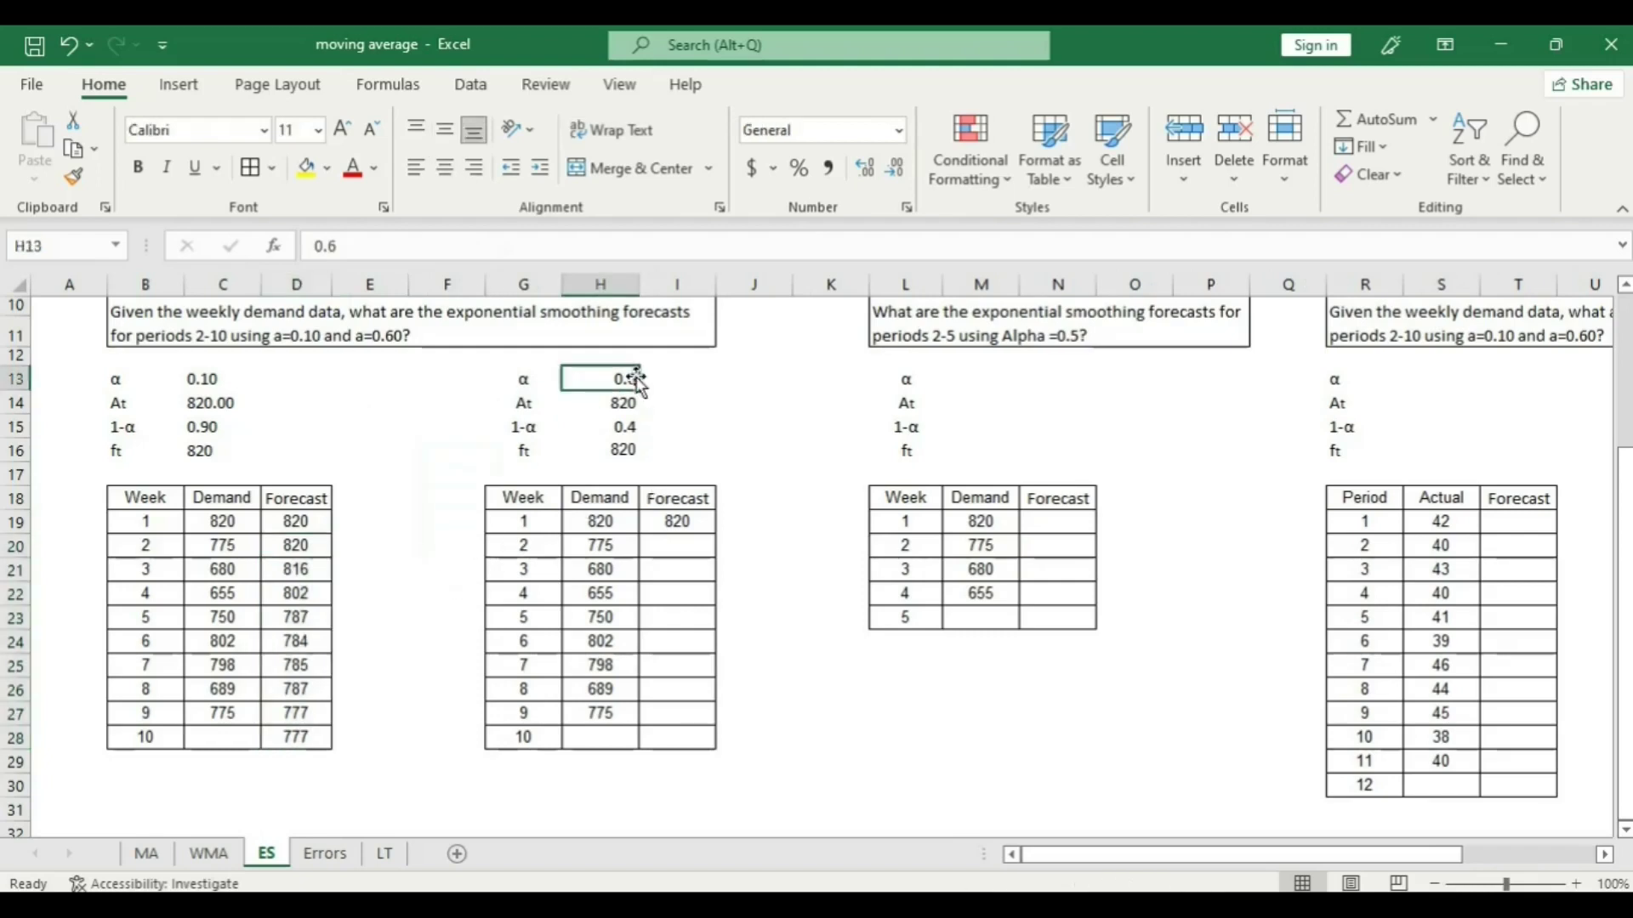
left_click(689, 545)
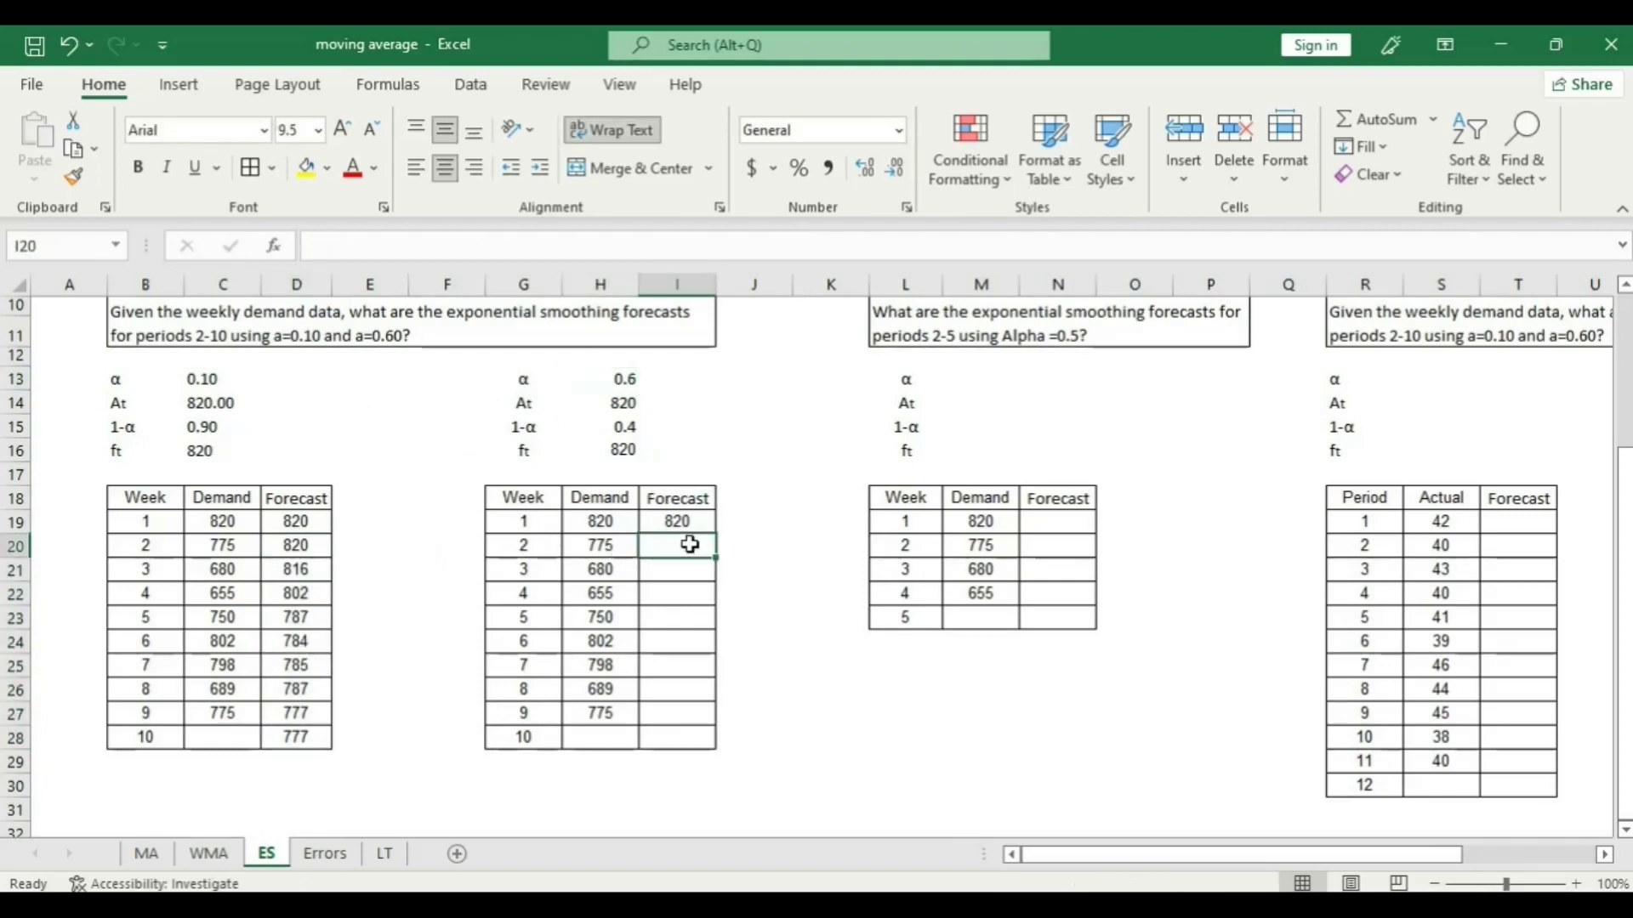
type("=(")
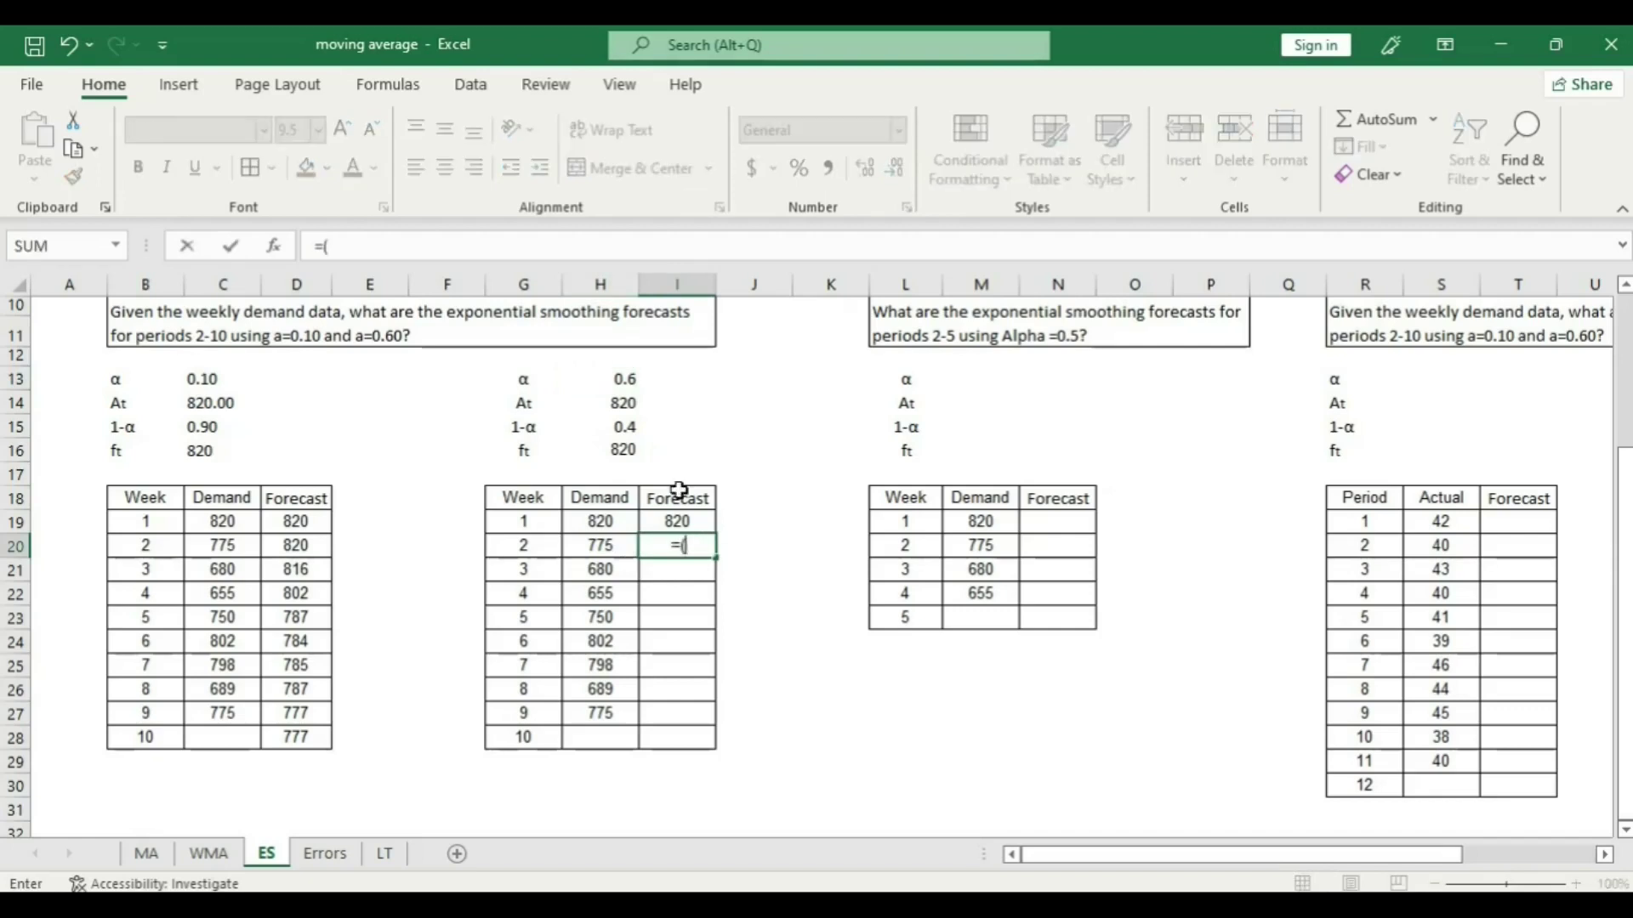
scroll(679, 491, "up", 2)
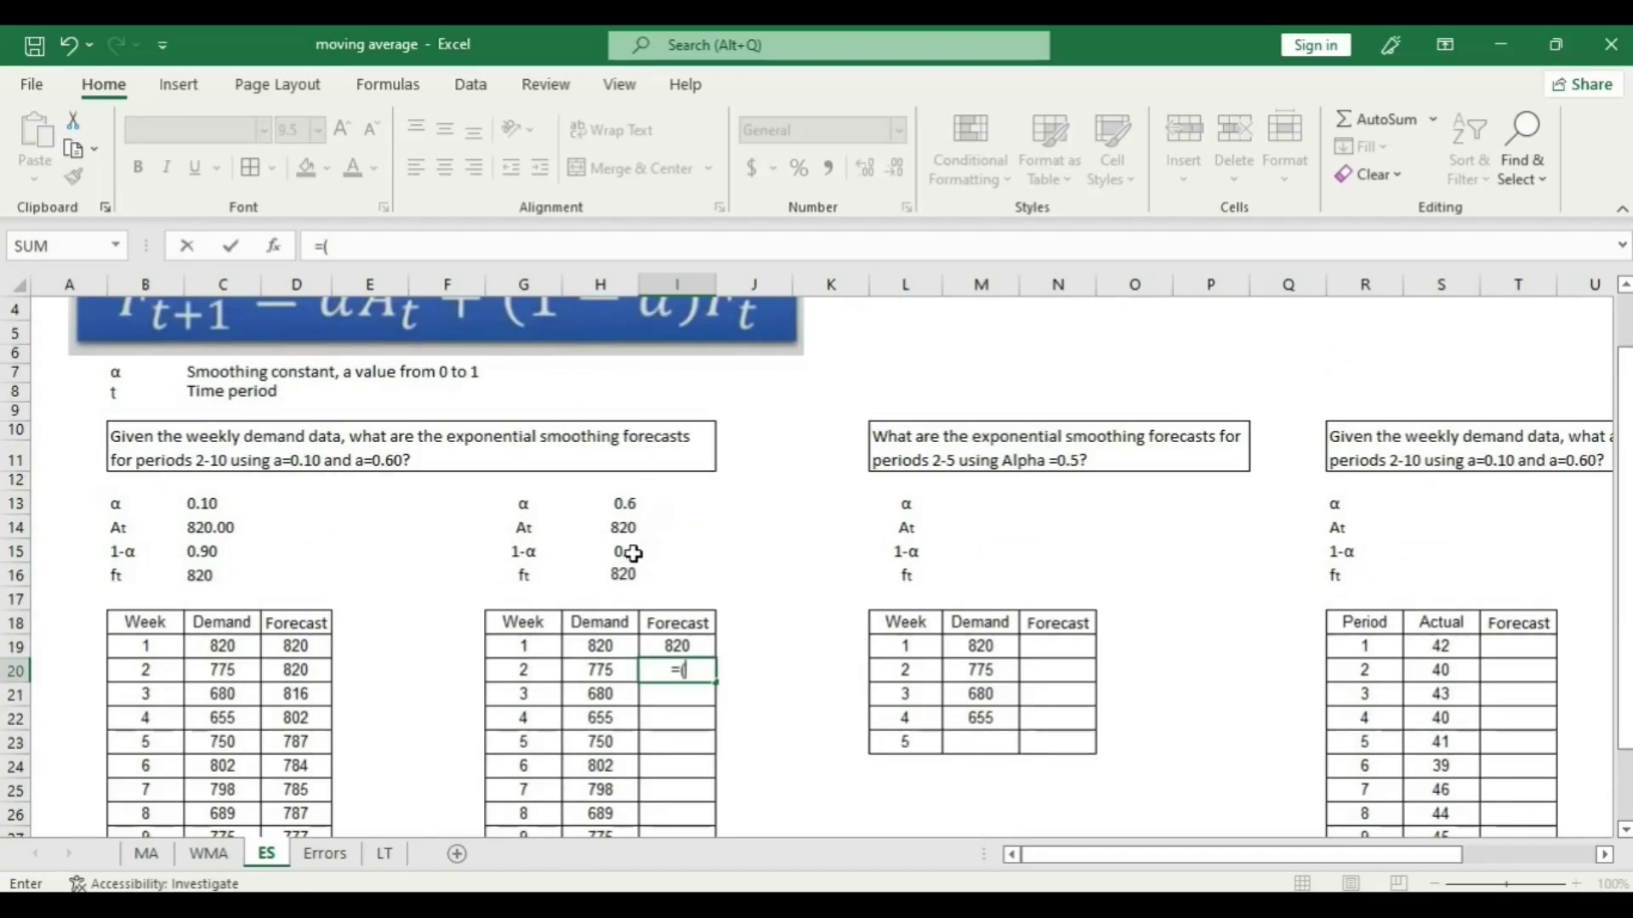
key("Escape")
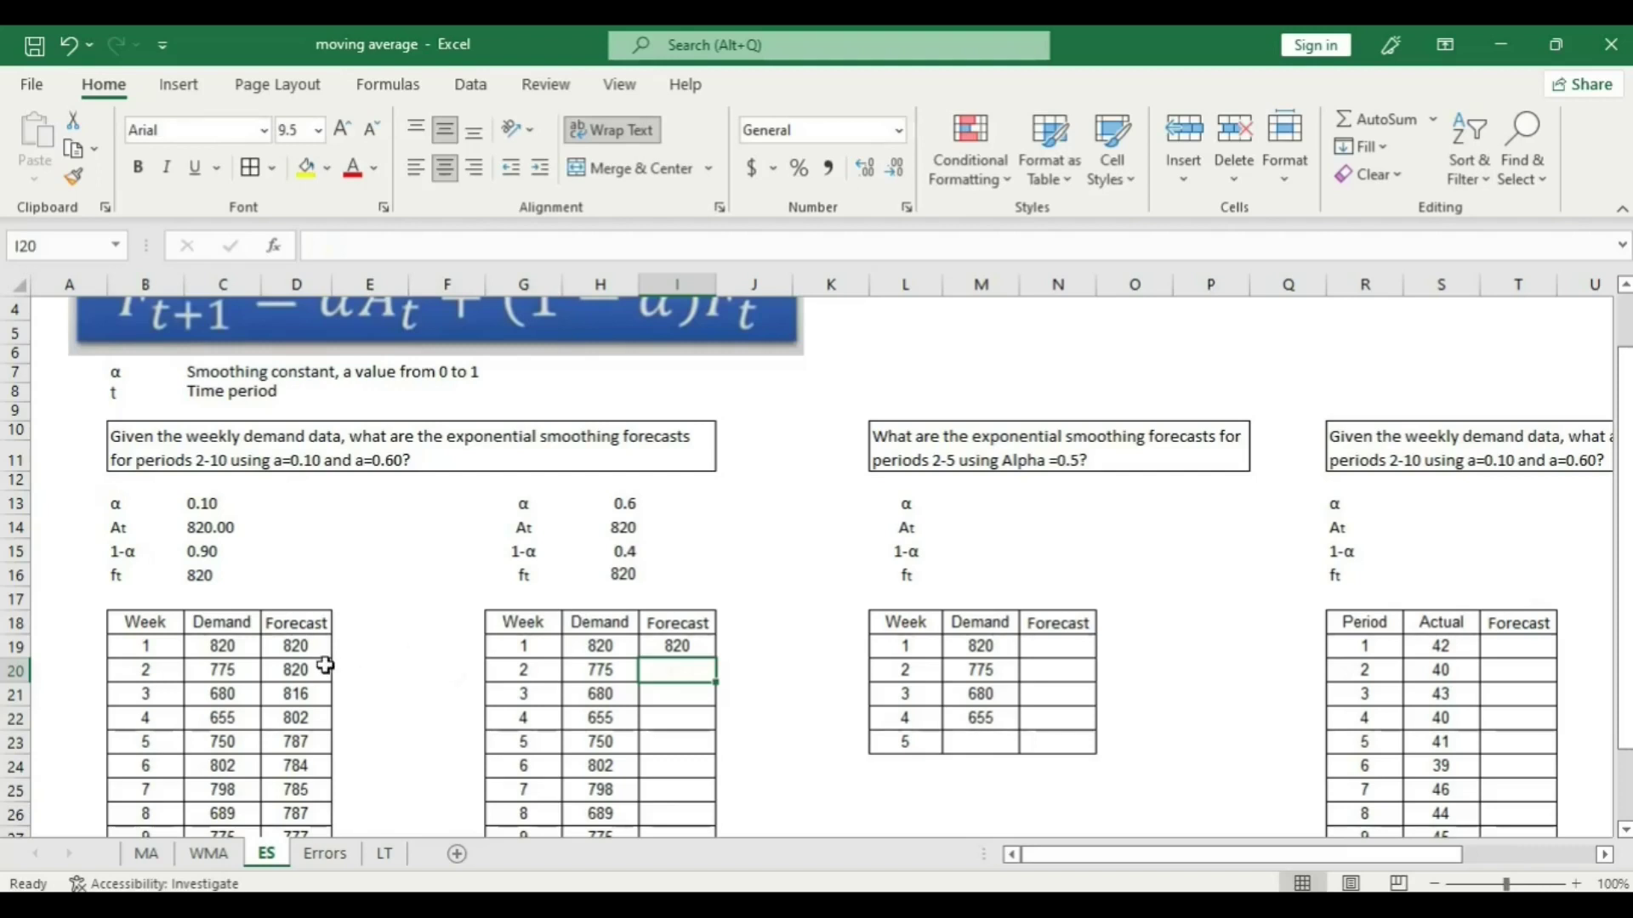
Review the D19 and D20 forecasts, then copy D20's forecast formula.
left_click(323, 666)
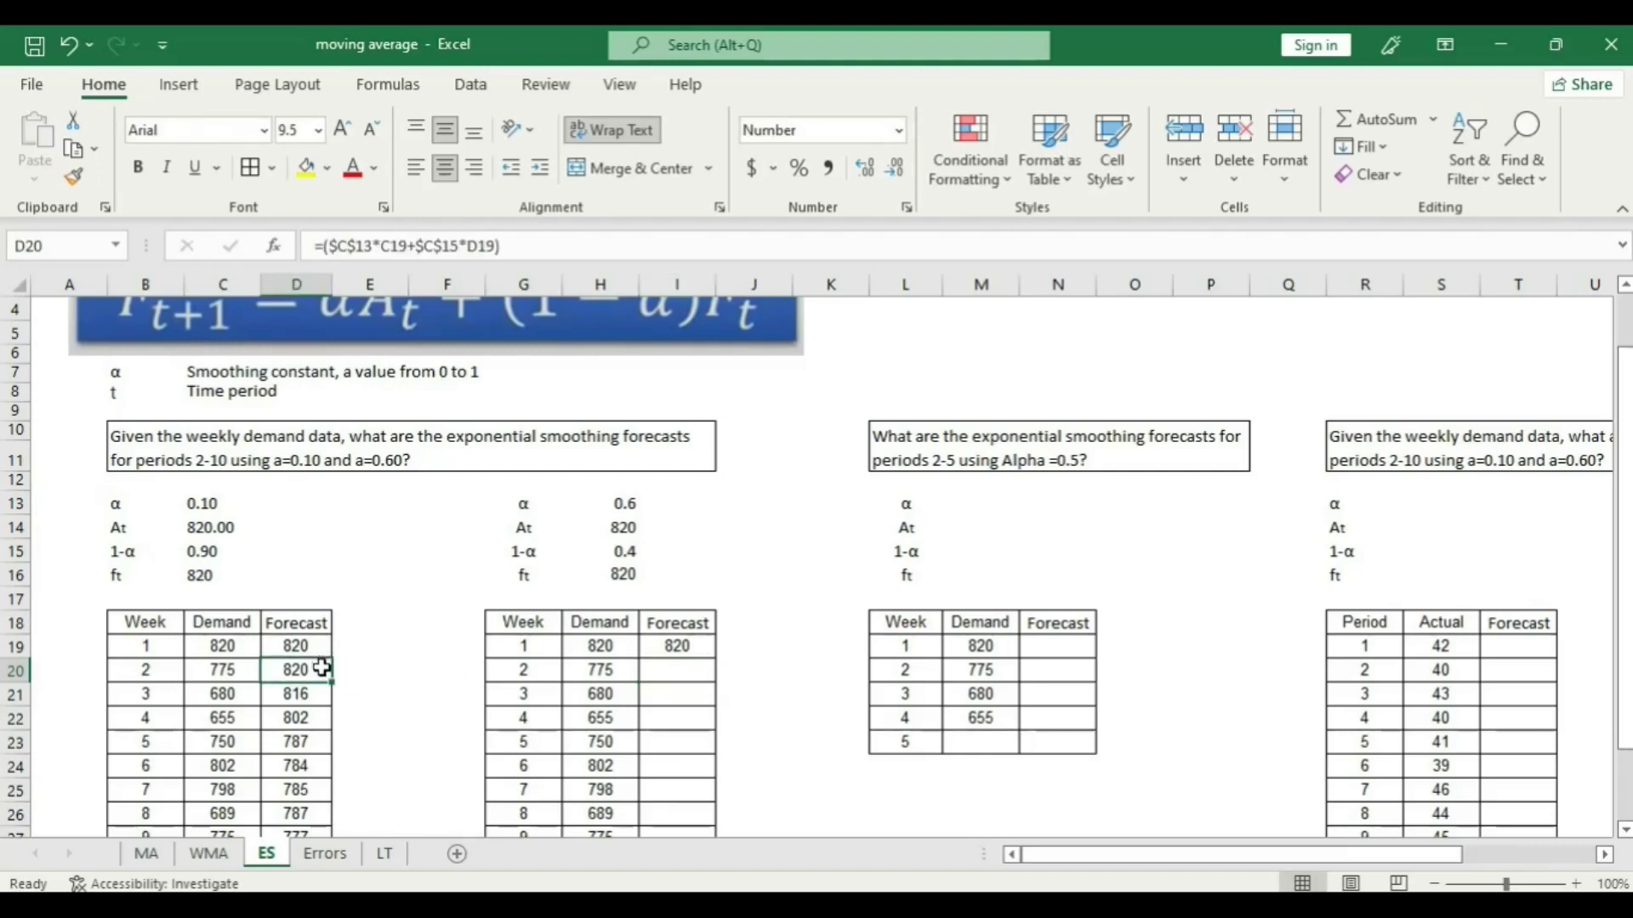
right_click(308, 668)
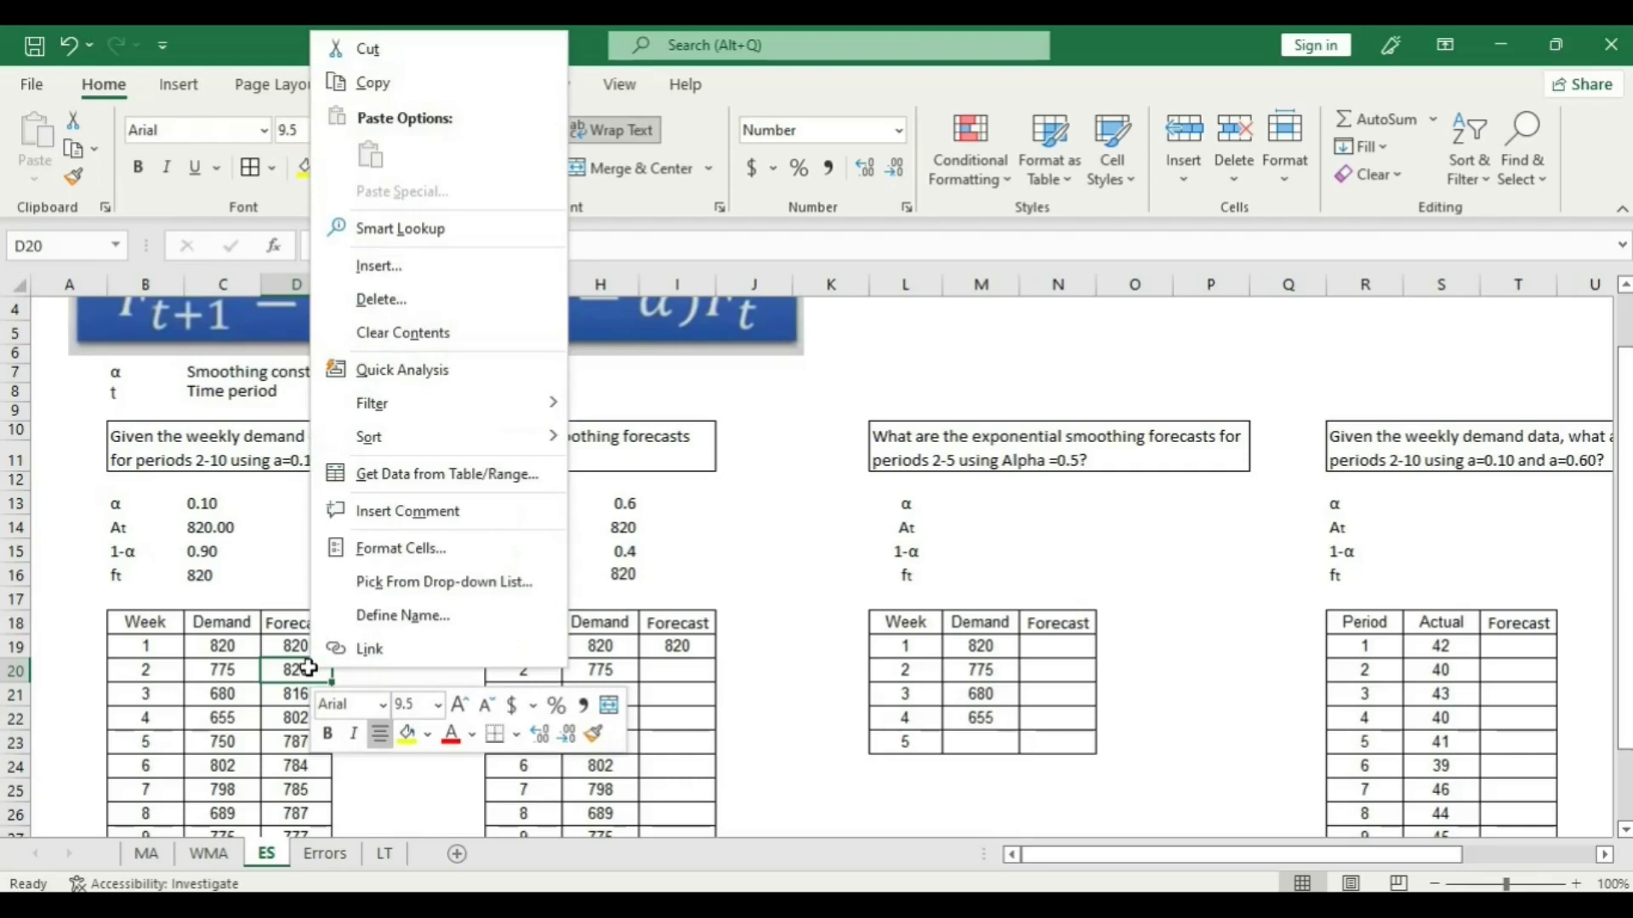
key("Escape")
double_click(307, 667)
key("Escape")
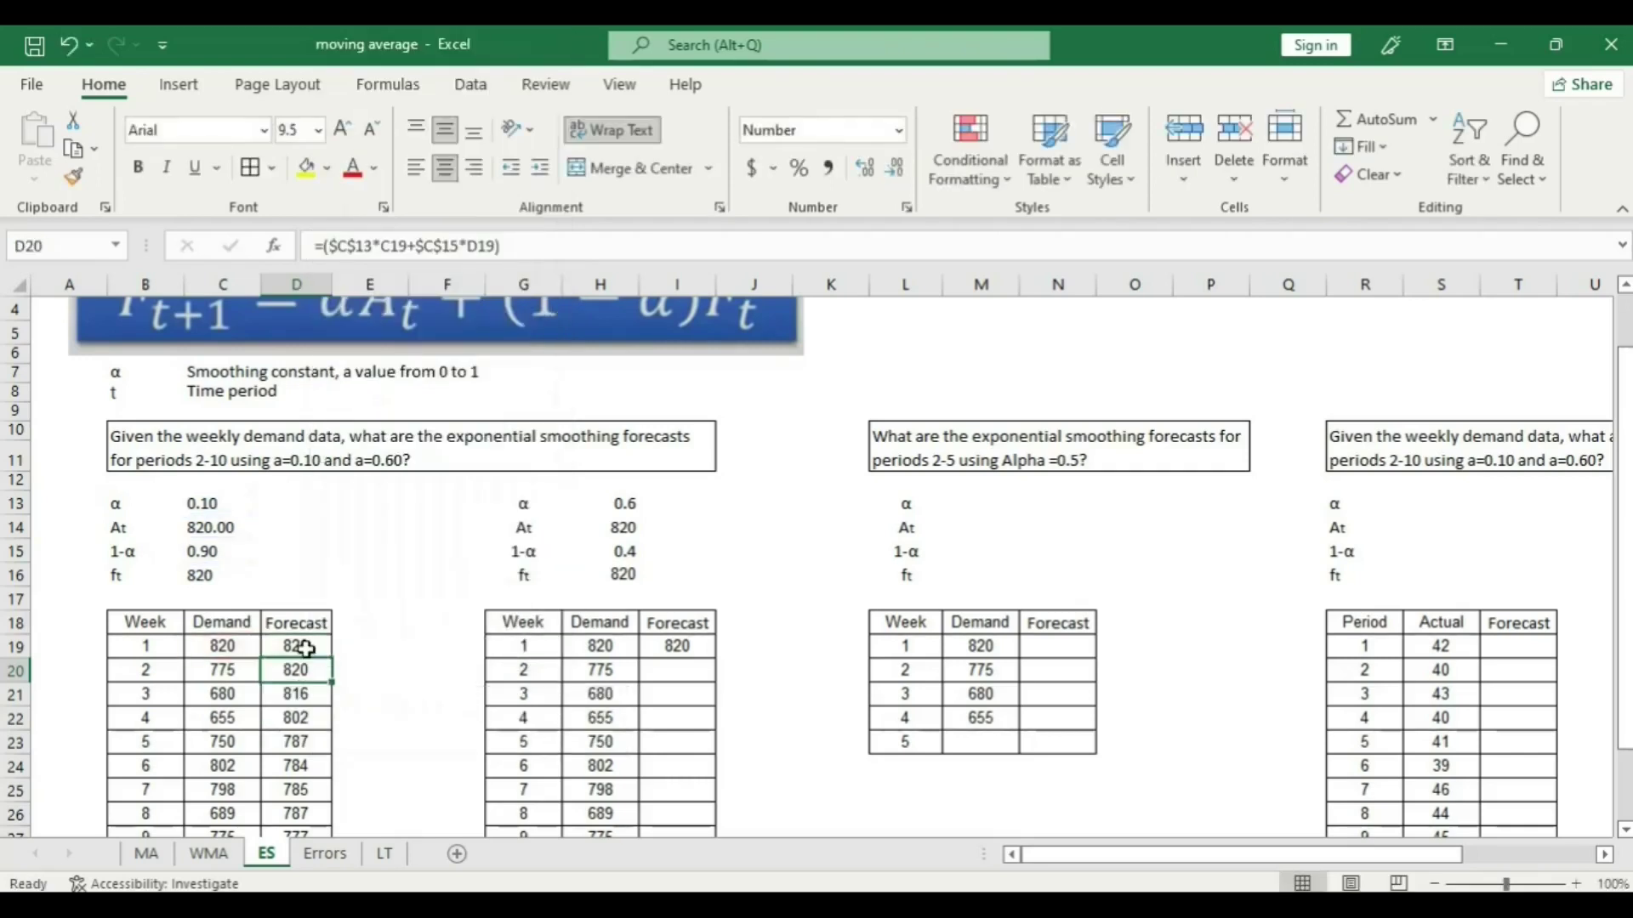
double_click(306, 649)
key("Escape")
double_click(308, 672)
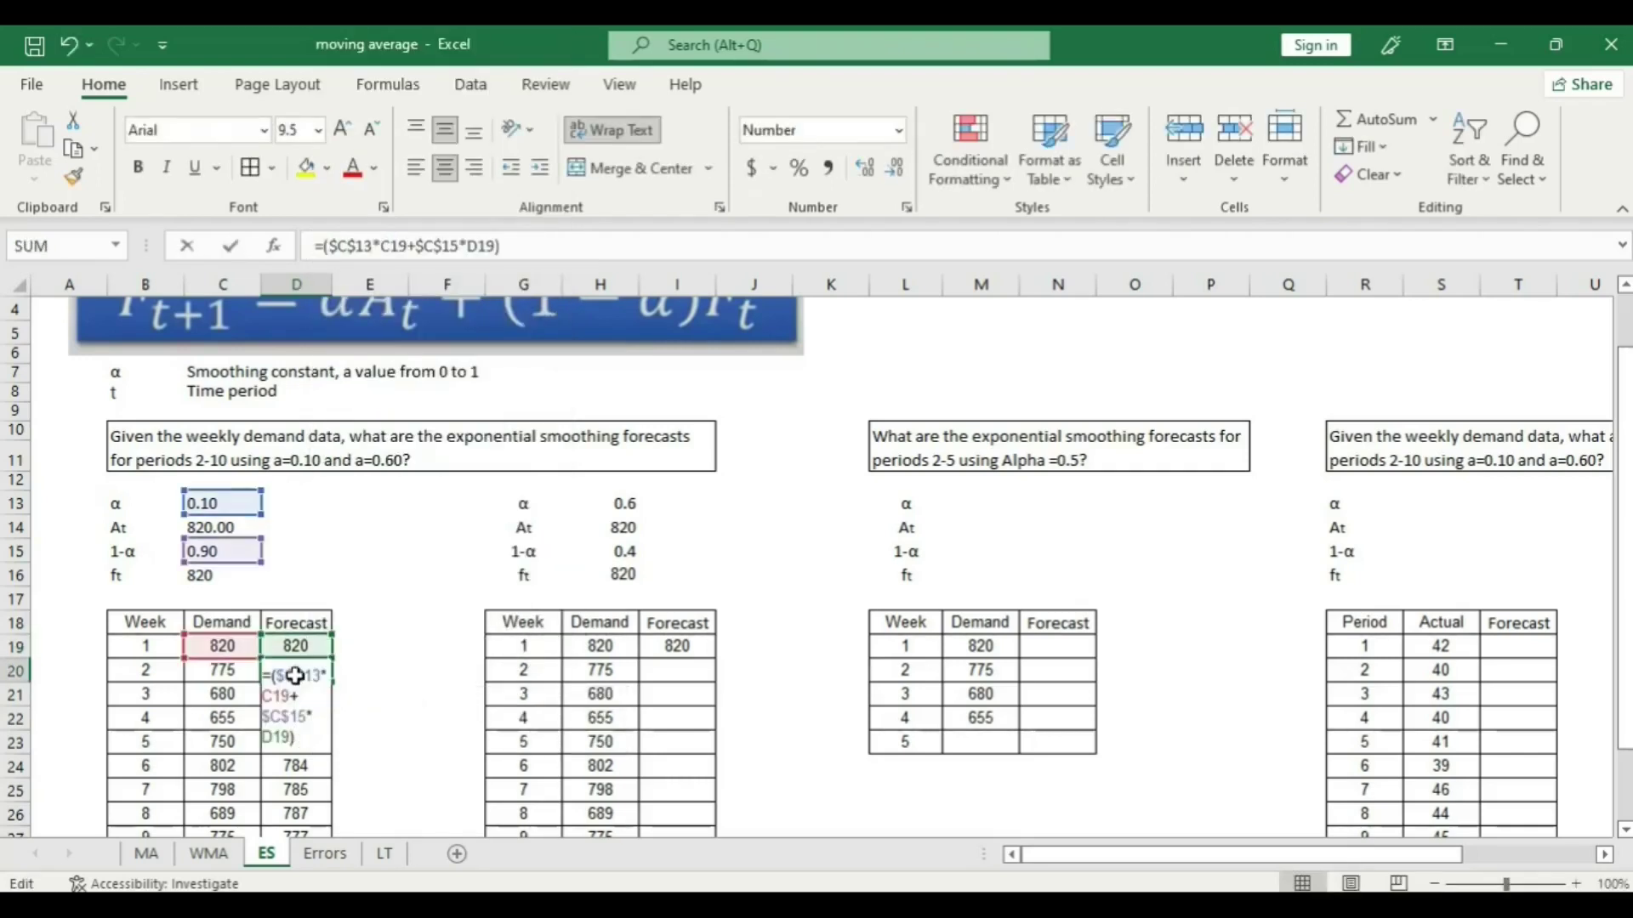
key("Escape")
right_click(308, 676)
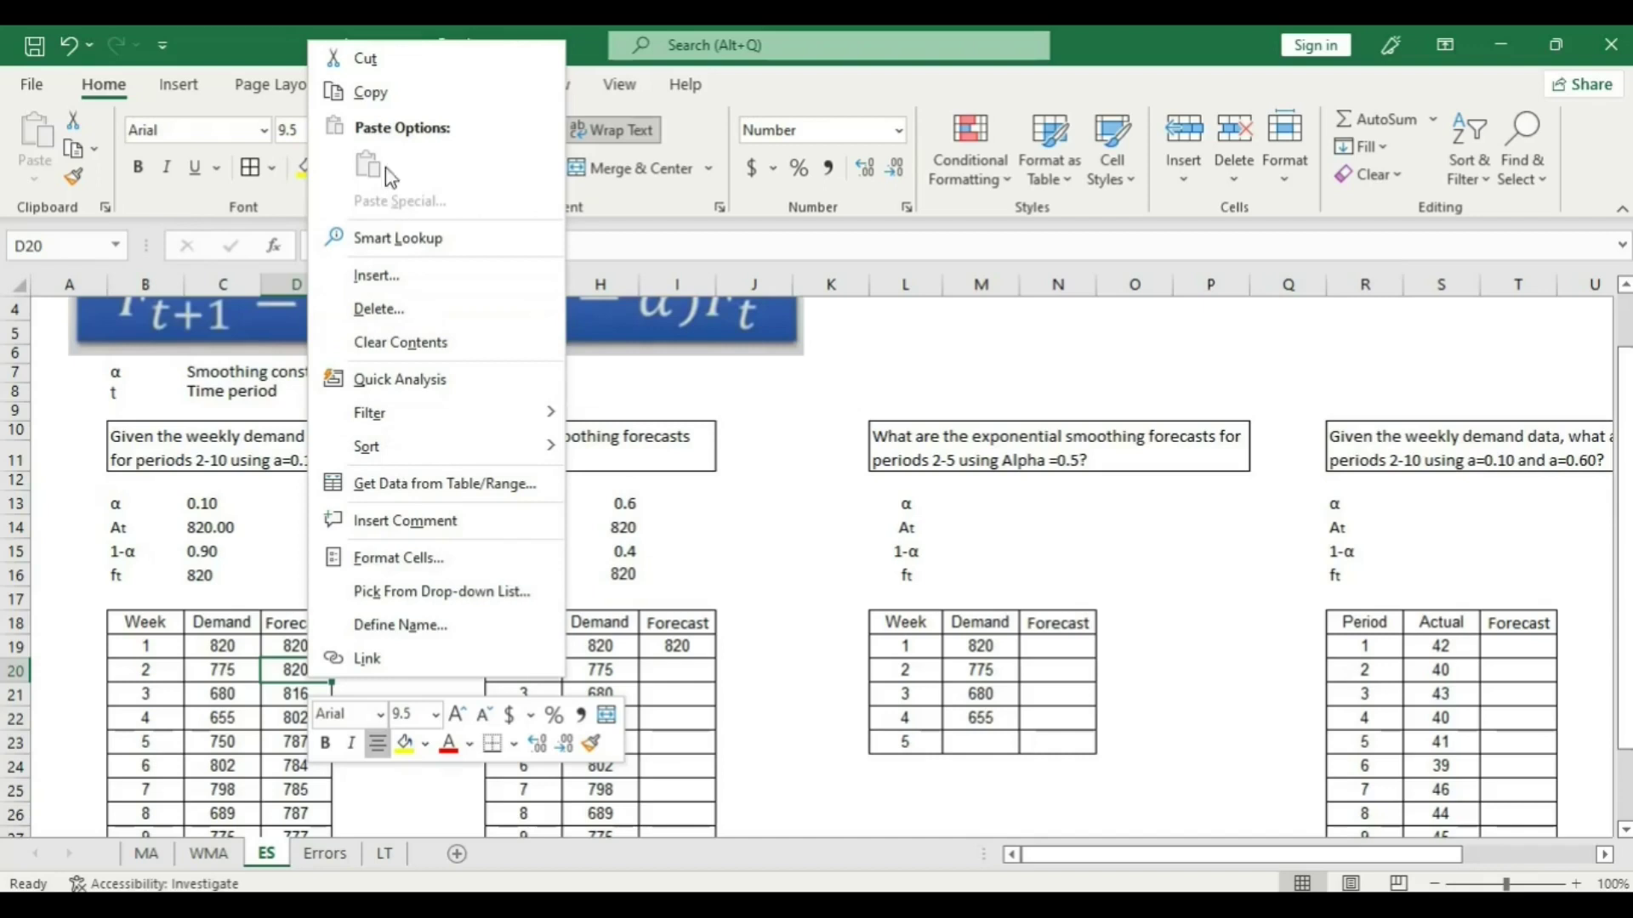
left_click(368, 92)
Paste D20's forecast formula into I20 of the α=0.6 table.
left_click(674, 672)
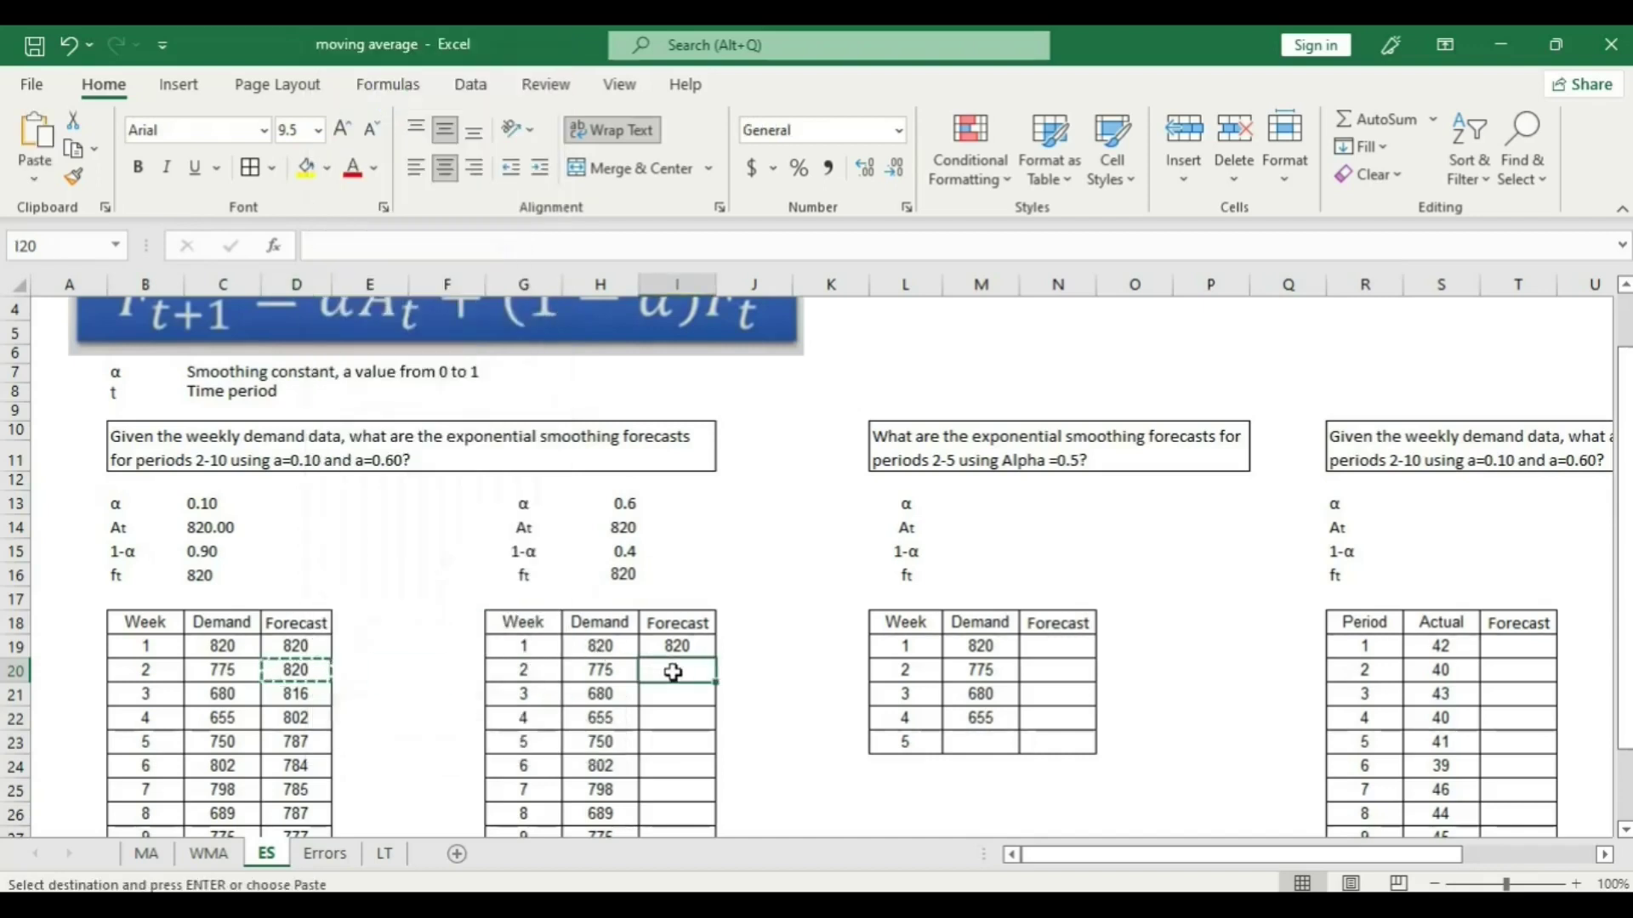
right_click(674, 672)
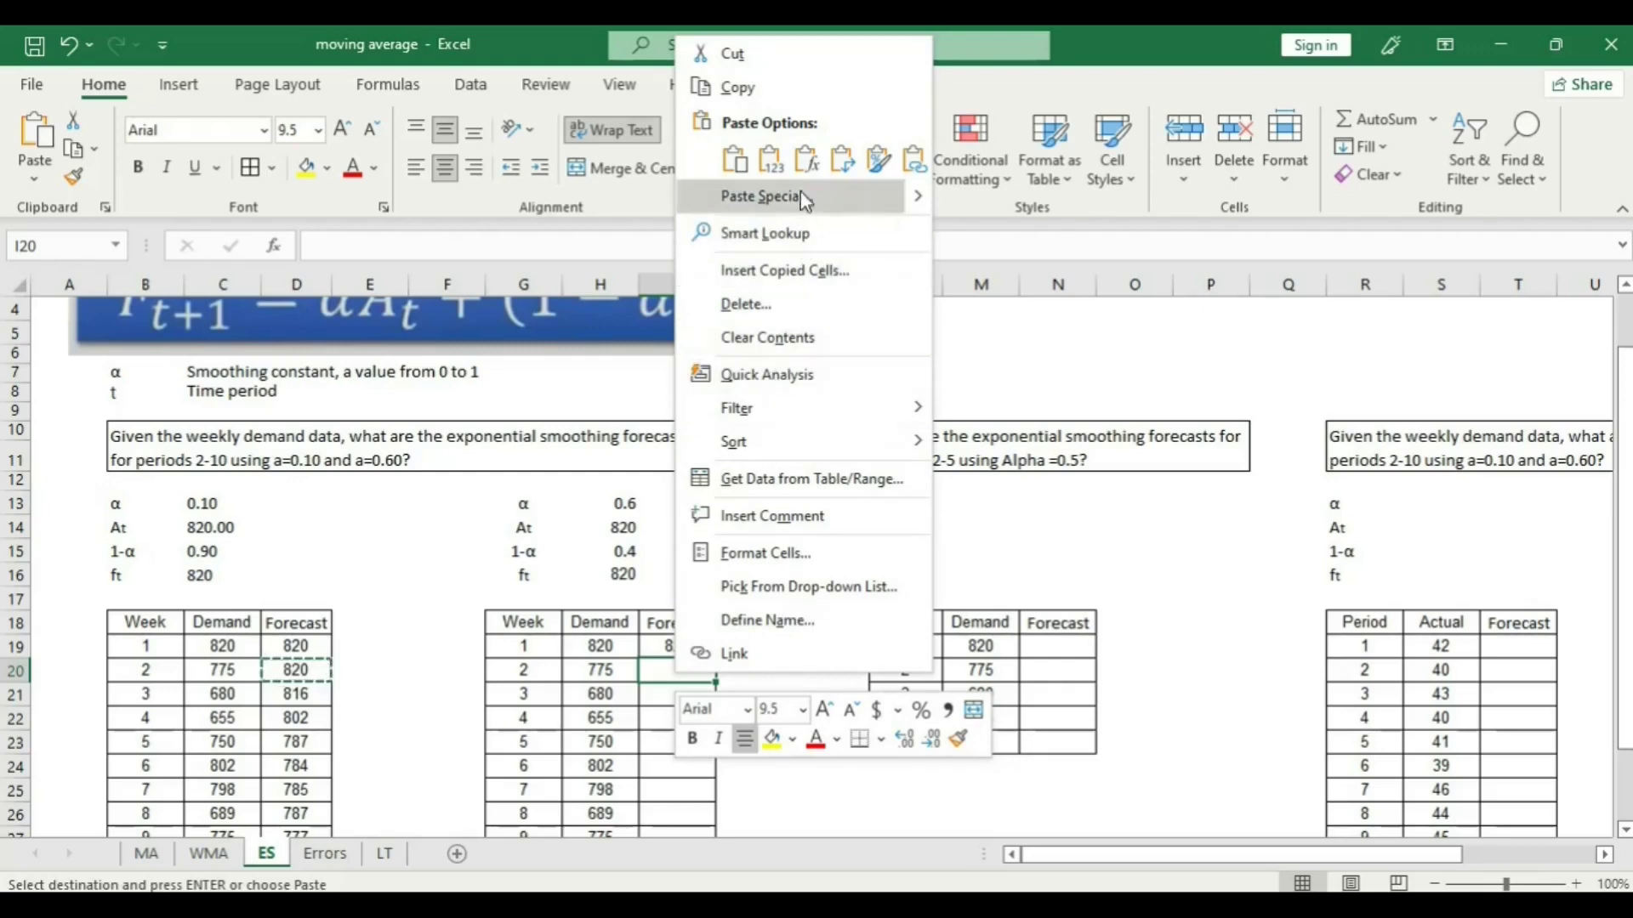
left_click(805, 167)
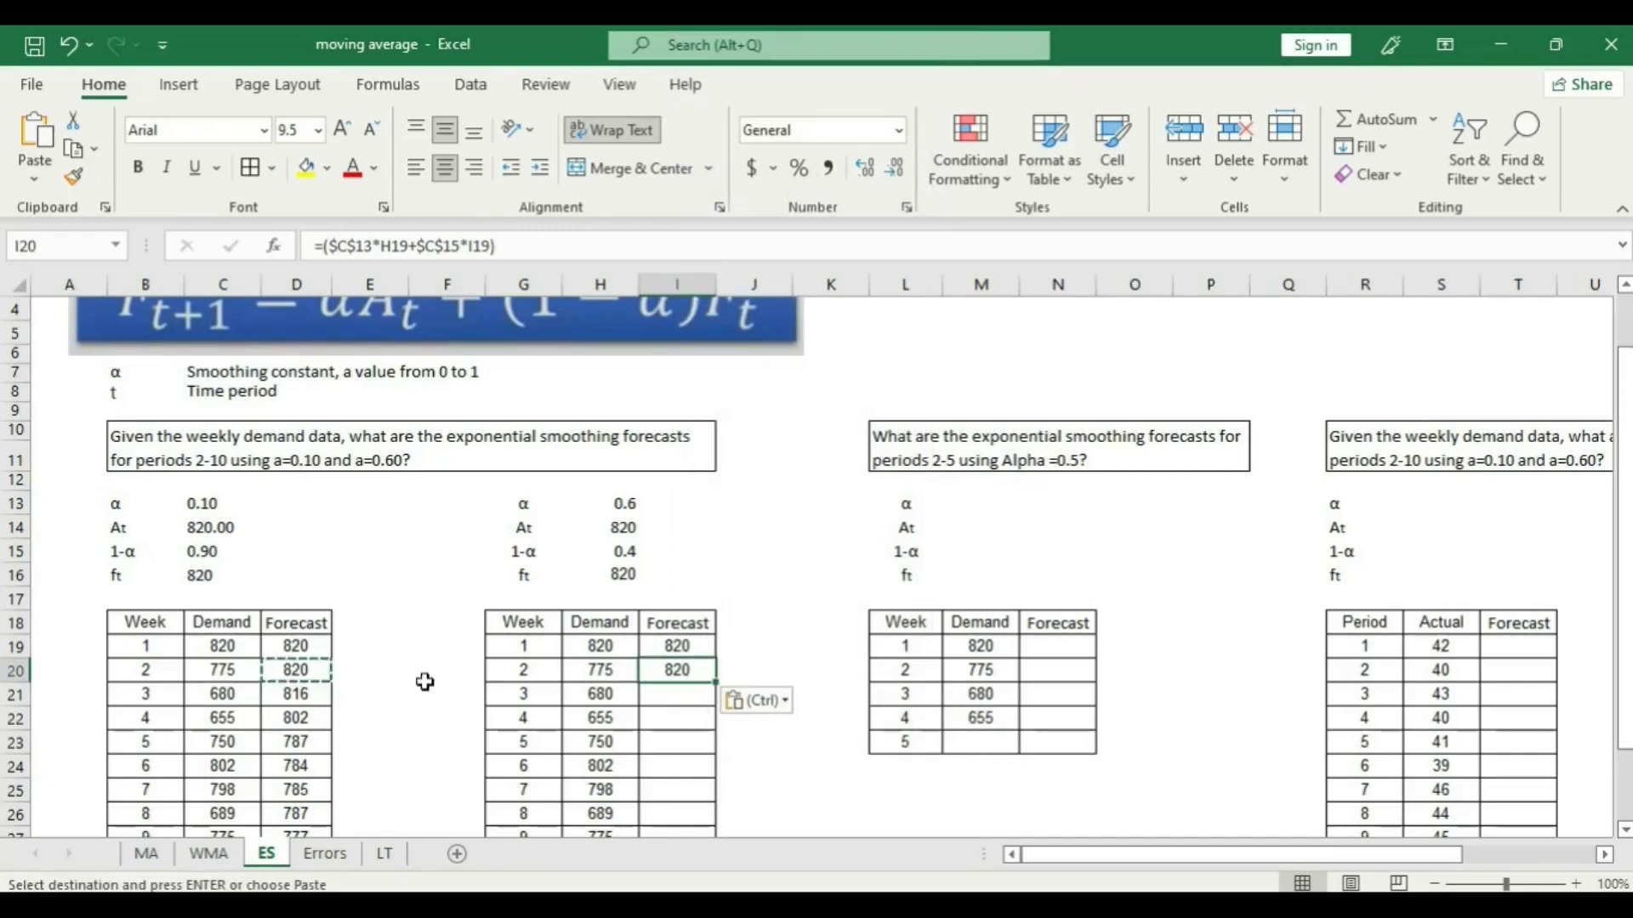
key("Escape")
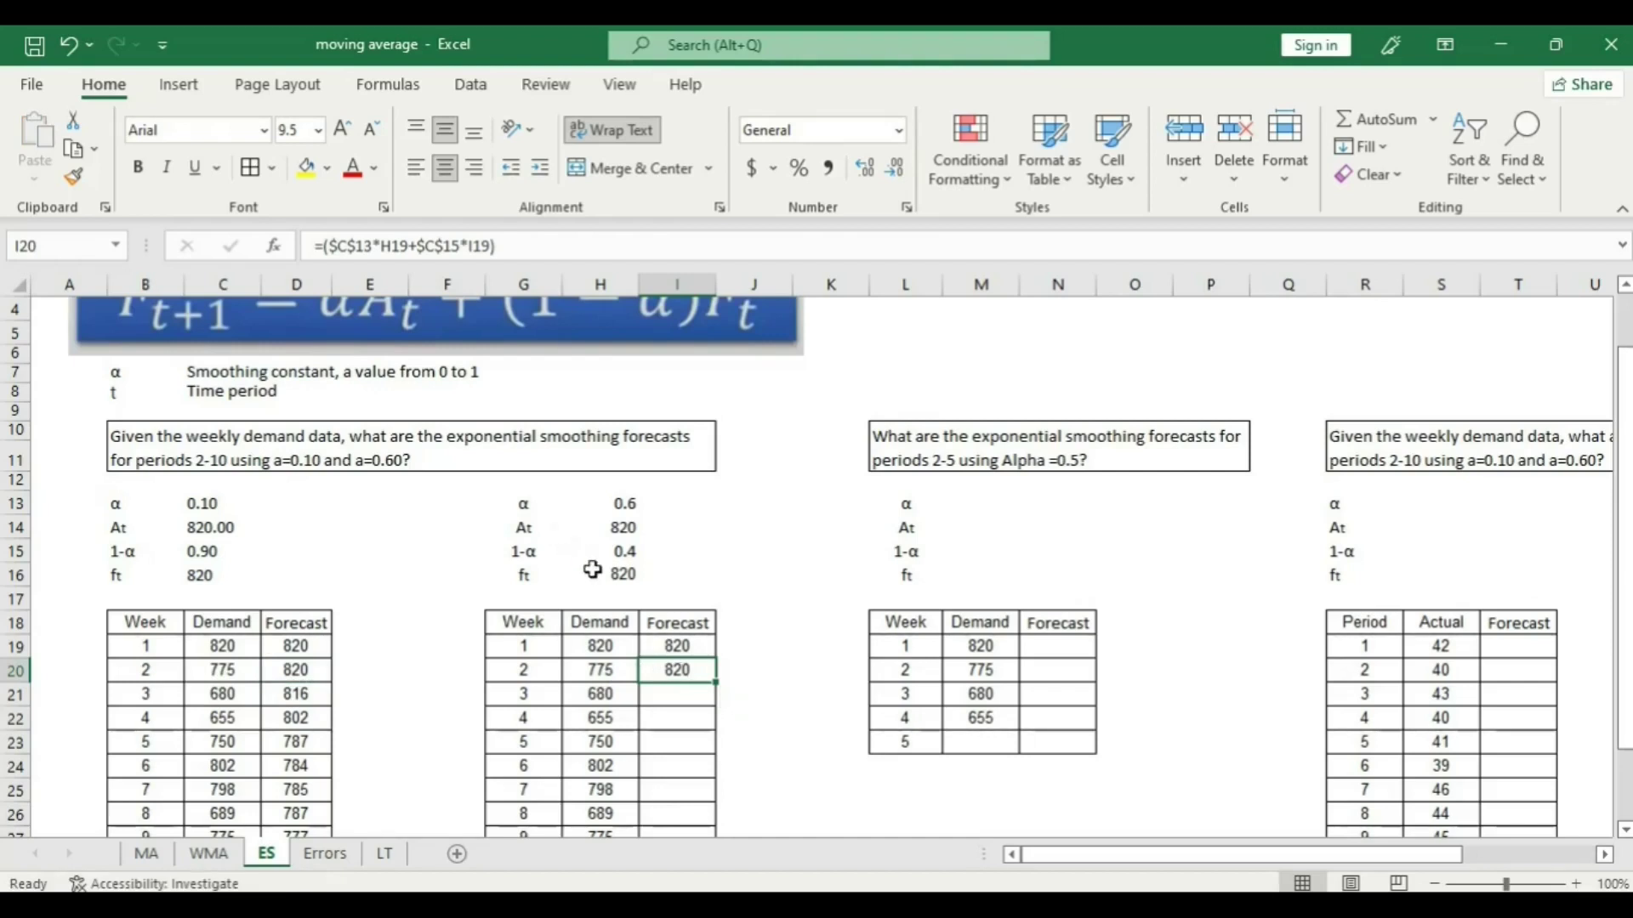
Repoint I20's α and 1-α references to H13 and H15: =($H$13*H19+$H$15*I19).
double_click(676, 672)
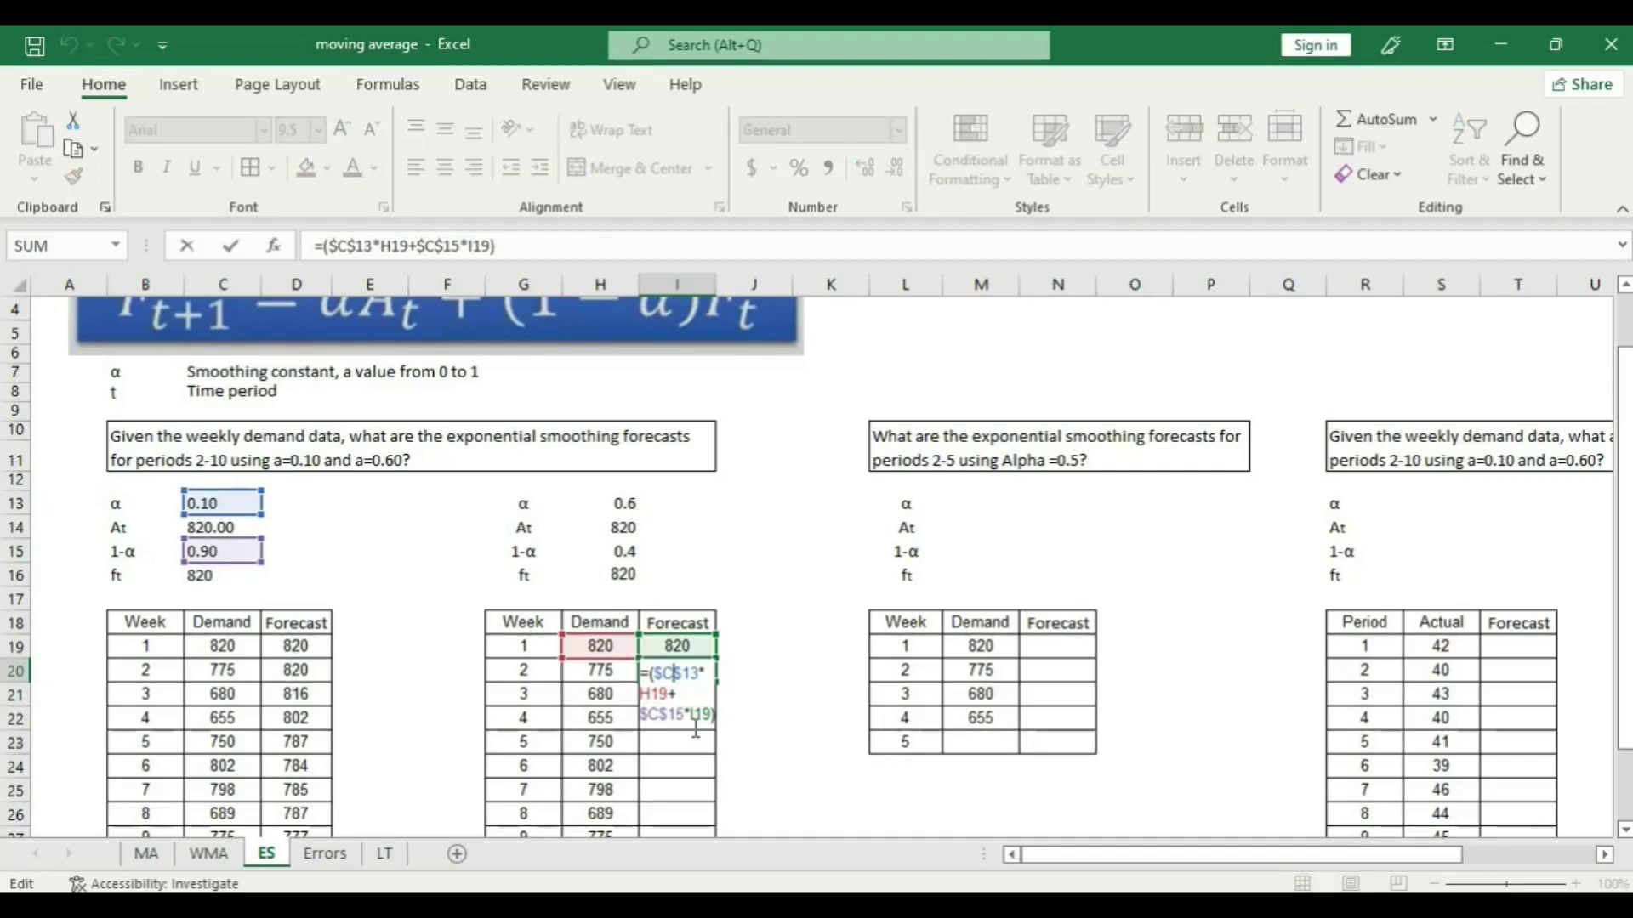
left_click(756, 684)
double_click(672, 673)
left_click_drag(246, 514, 600, 522)
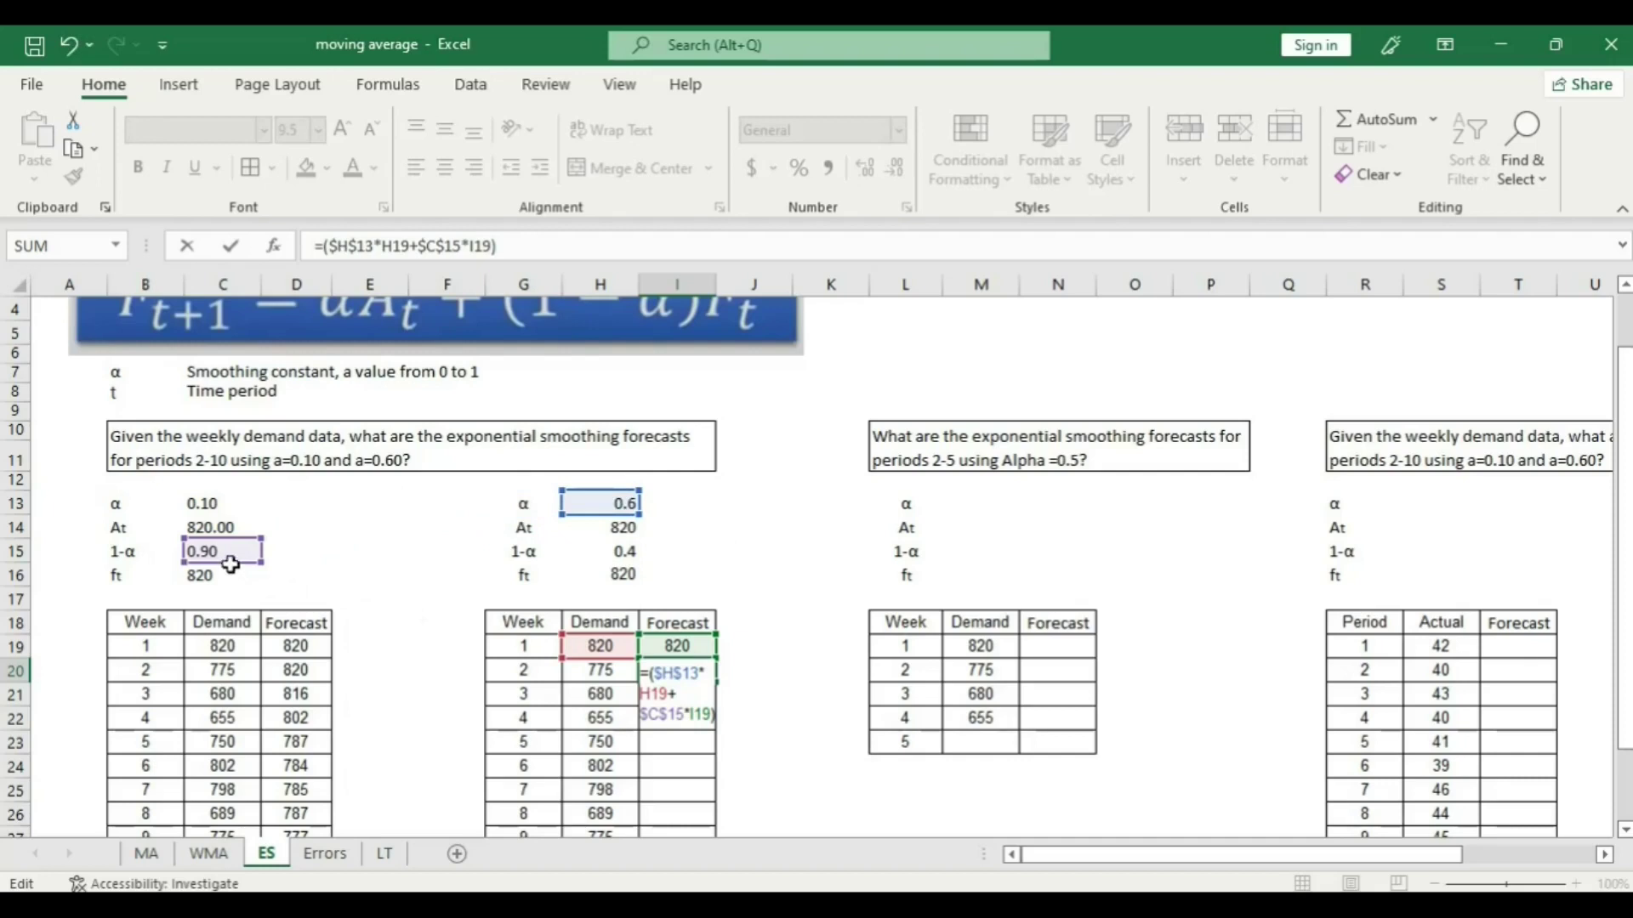
left_click_drag(231, 563, 594, 580)
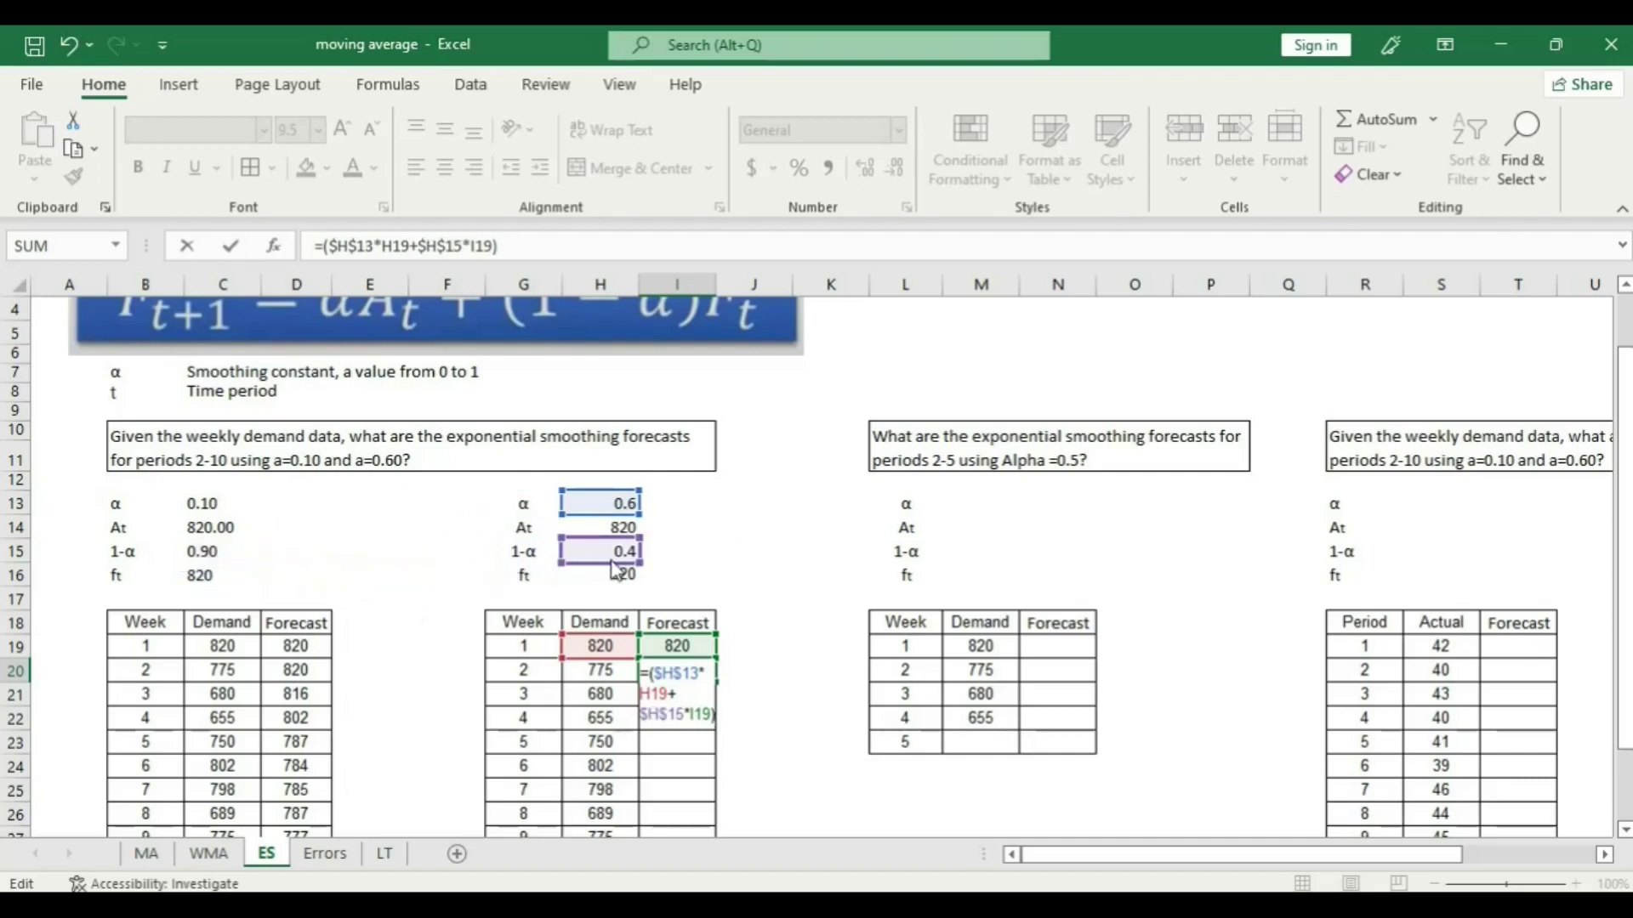
key("Return")
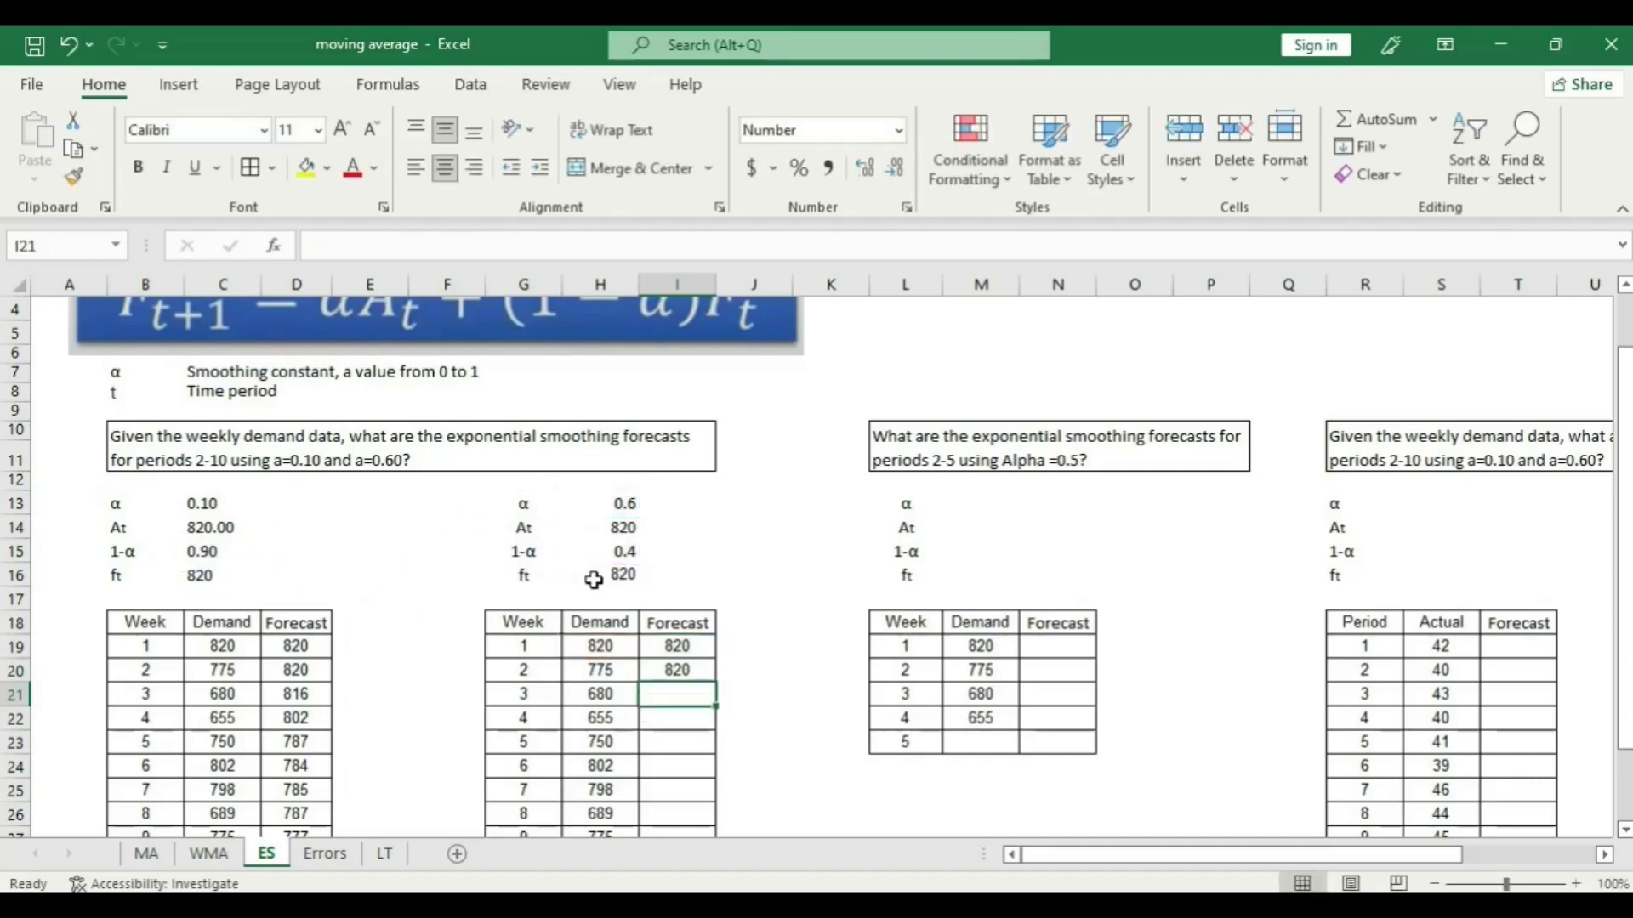
Fill the α 0.6 forecasts down to week 10 and round them to whole numbers, 793 down to 756.
scroll(738, 627, "down", 2)
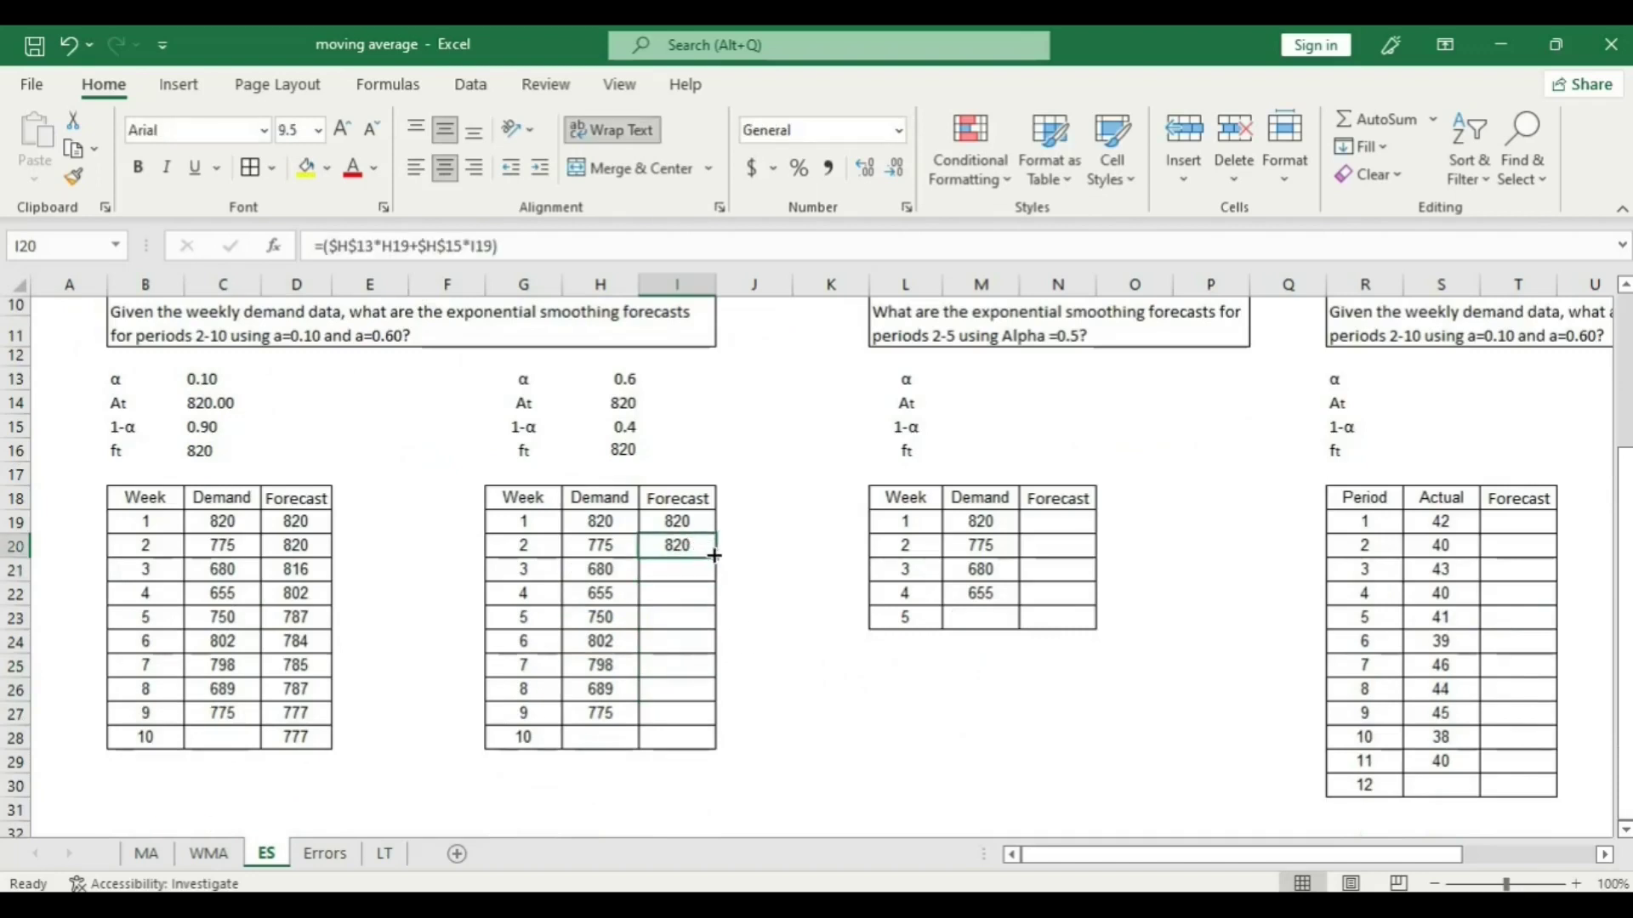
left_click_drag(717, 558, 719, 739)
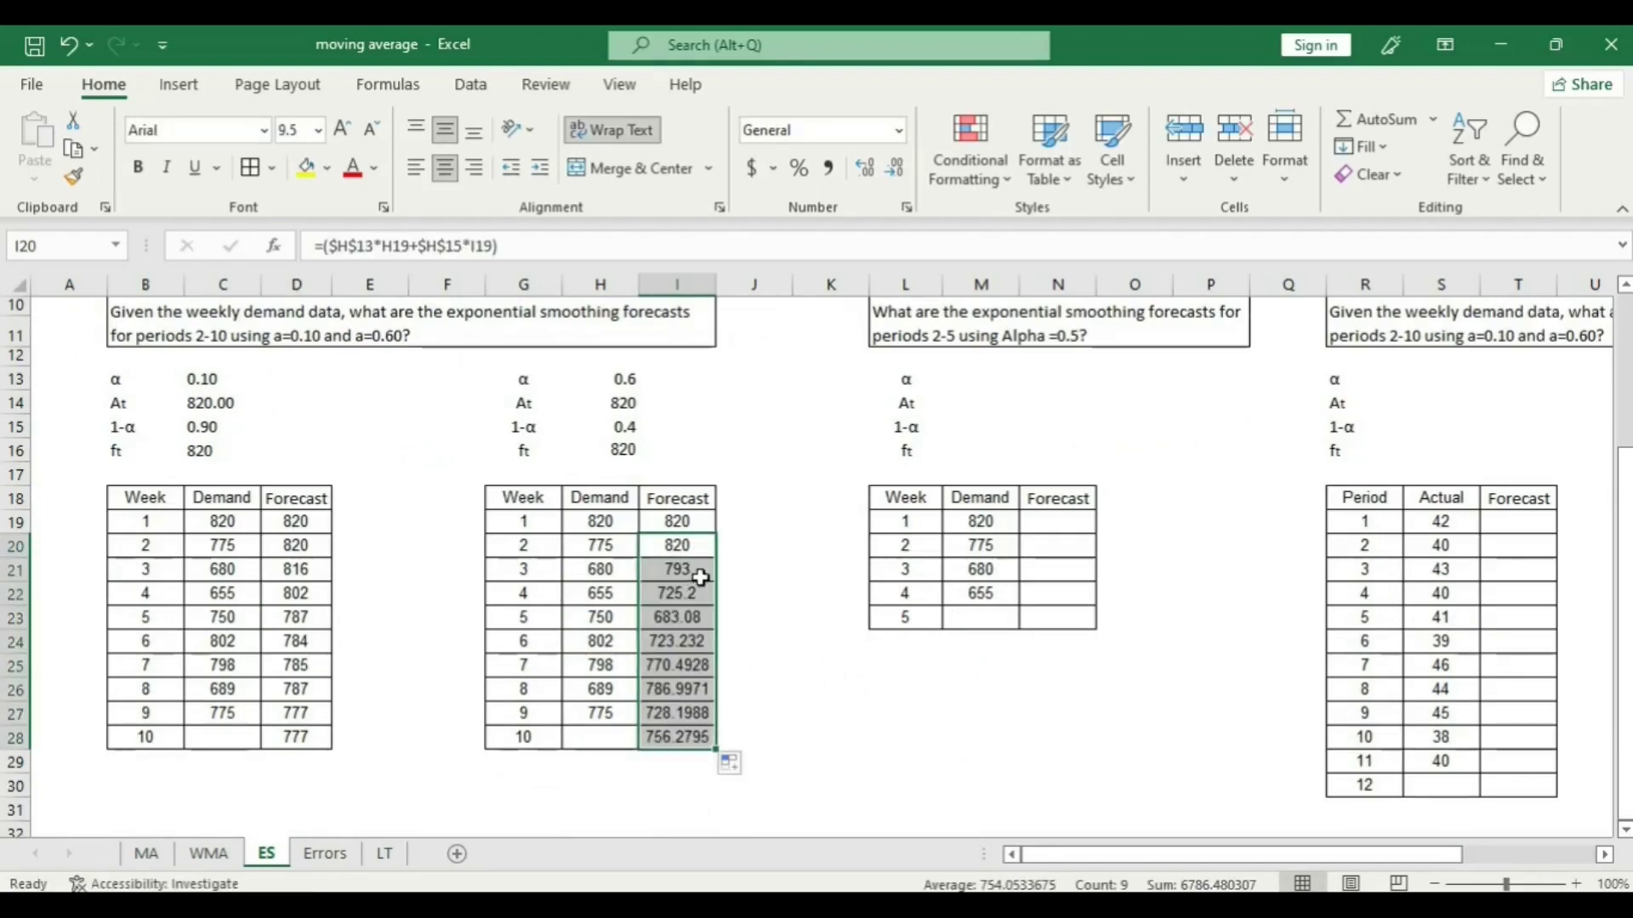
left_click(866, 173)
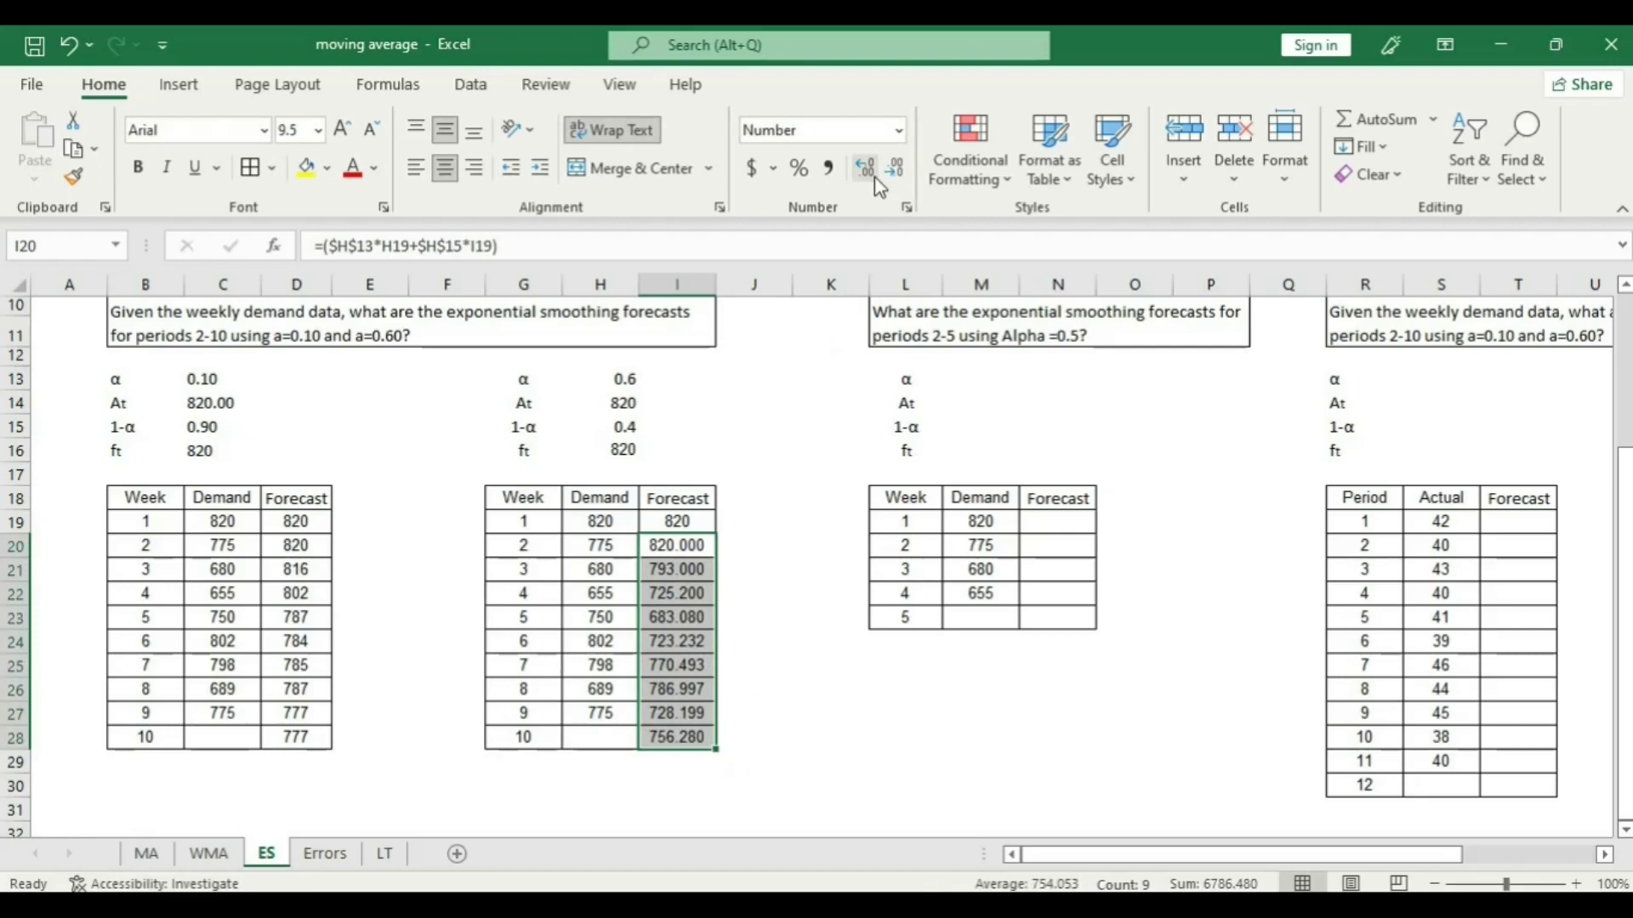
left_click(894, 168)
left_click(895, 168)
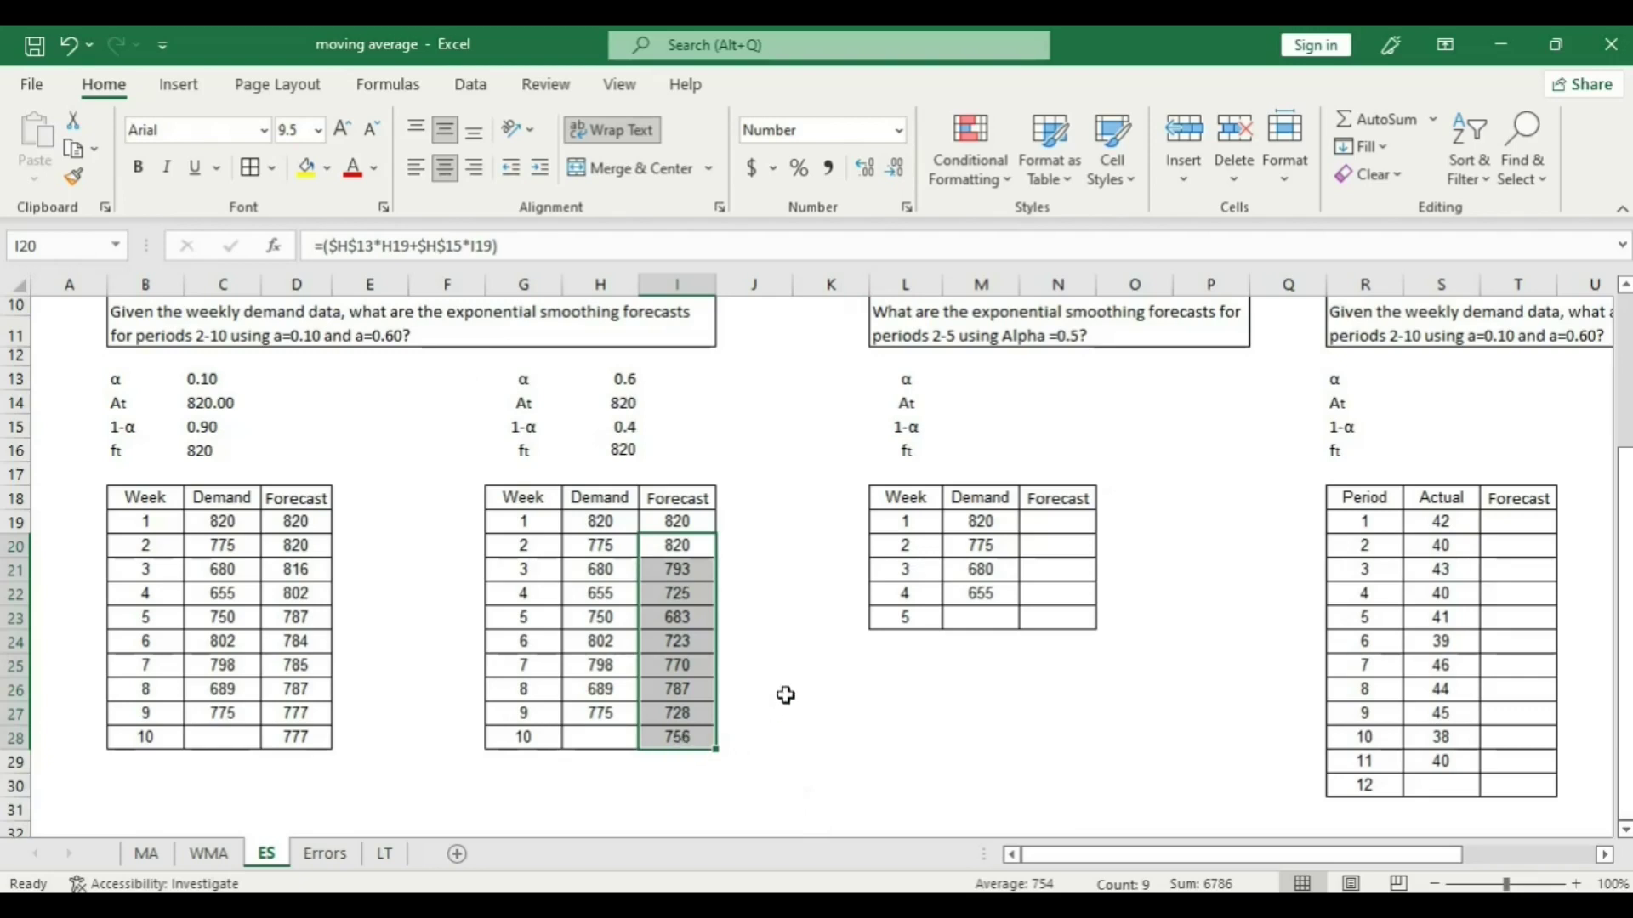
scroll(786, 695, "up", 1)
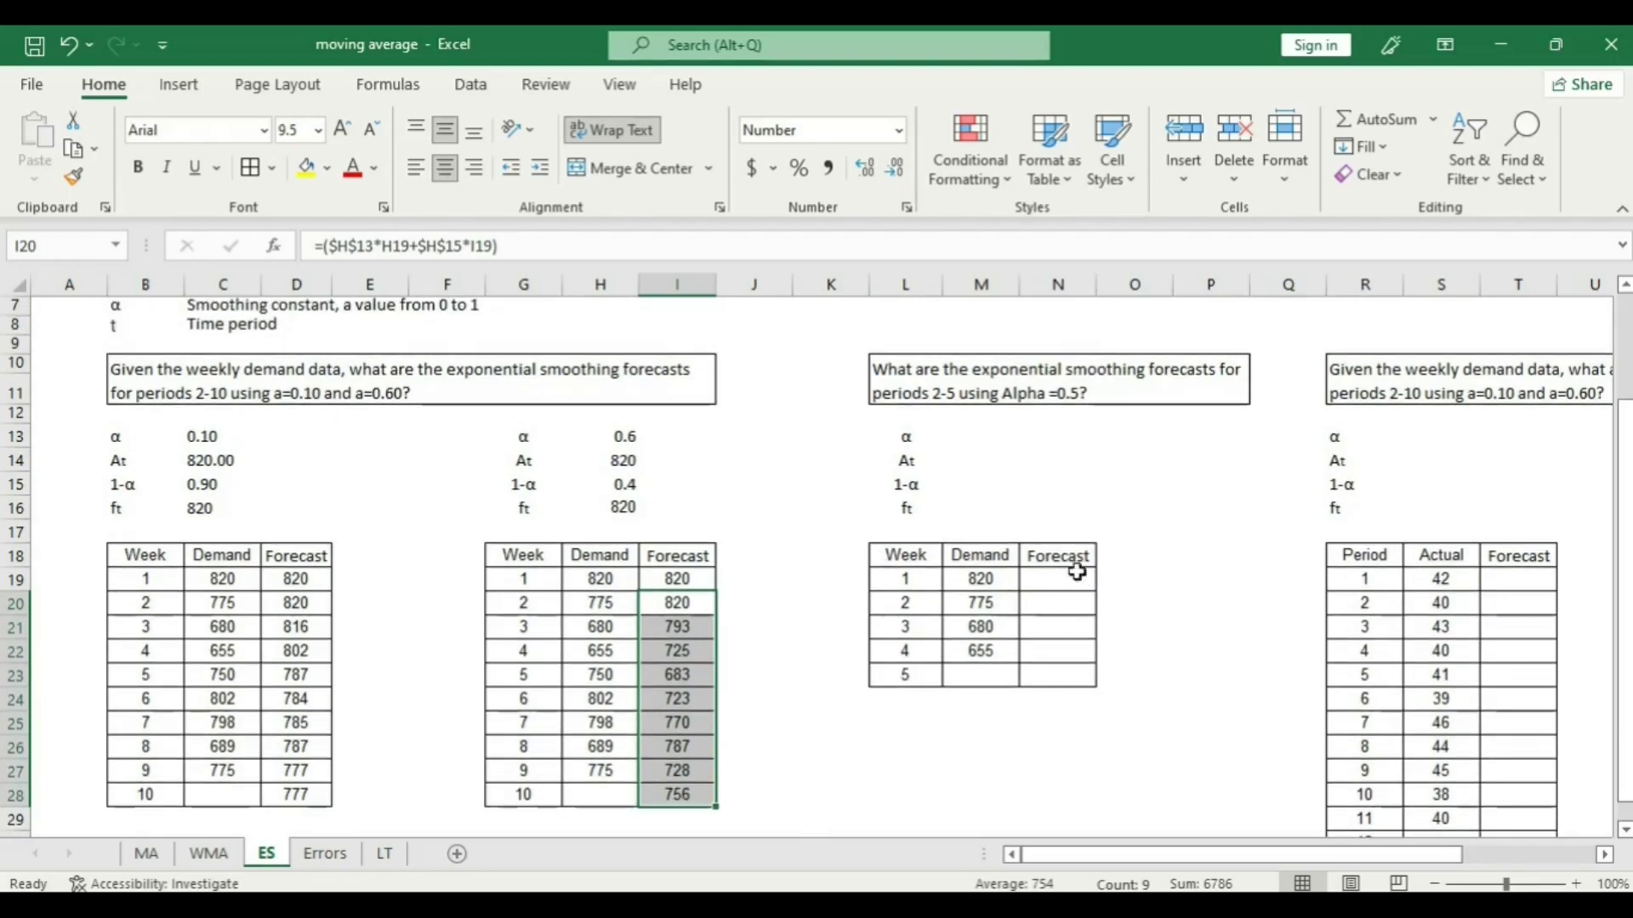
Enter α 0.5 in M13 and the formula =1-M13 in M15, giving 0.5.
left_click(980, 437)
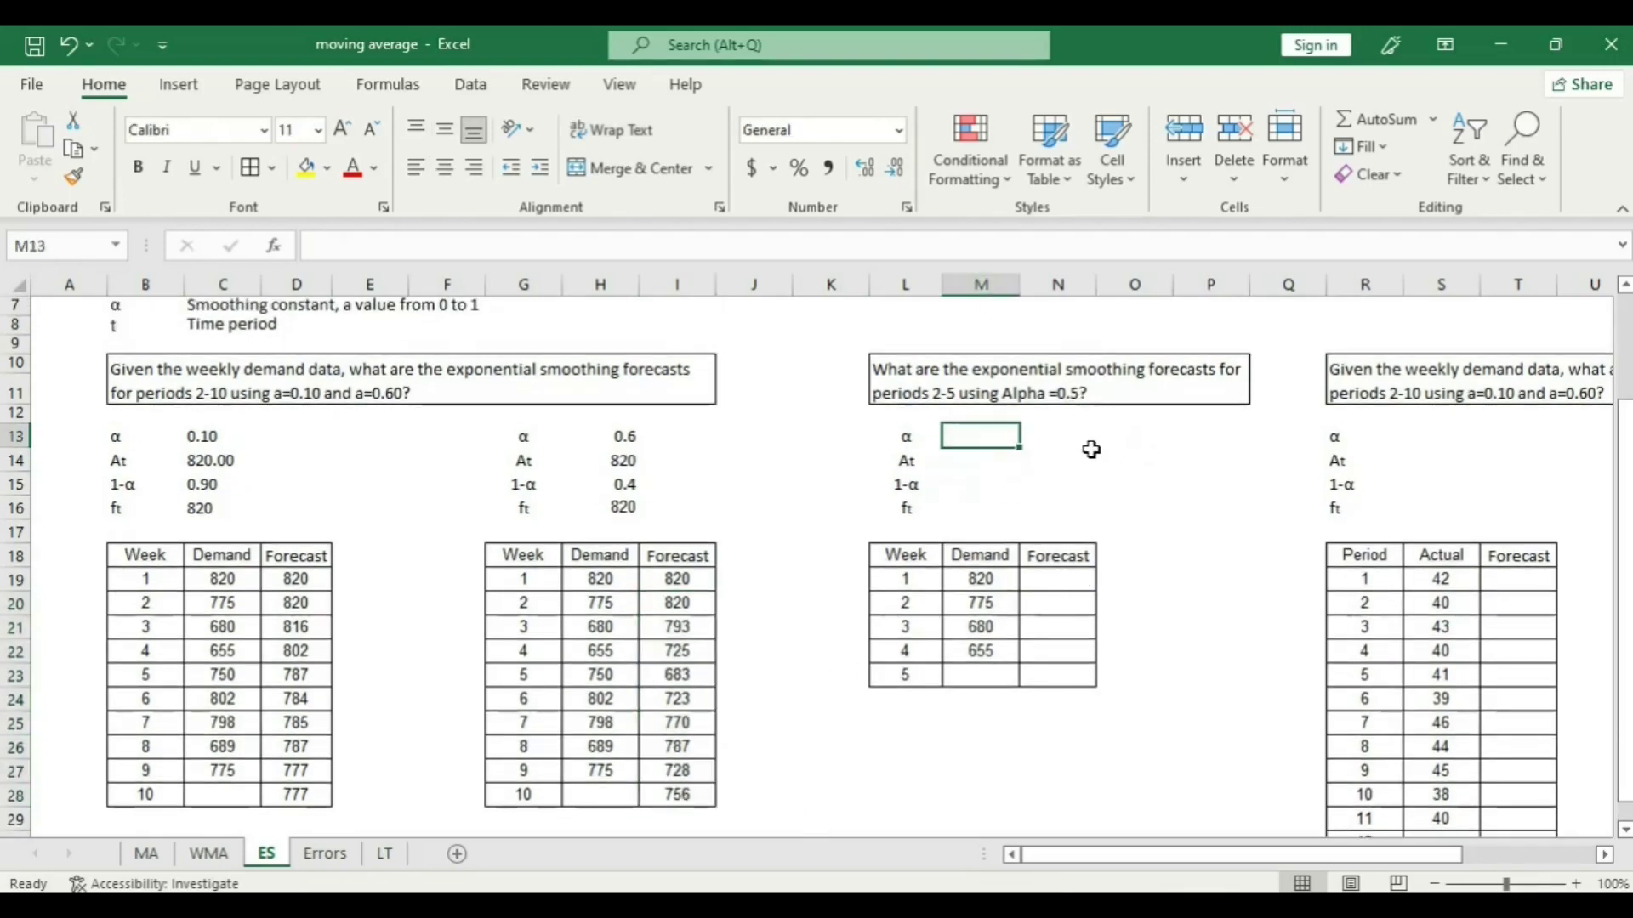
type("0.5")
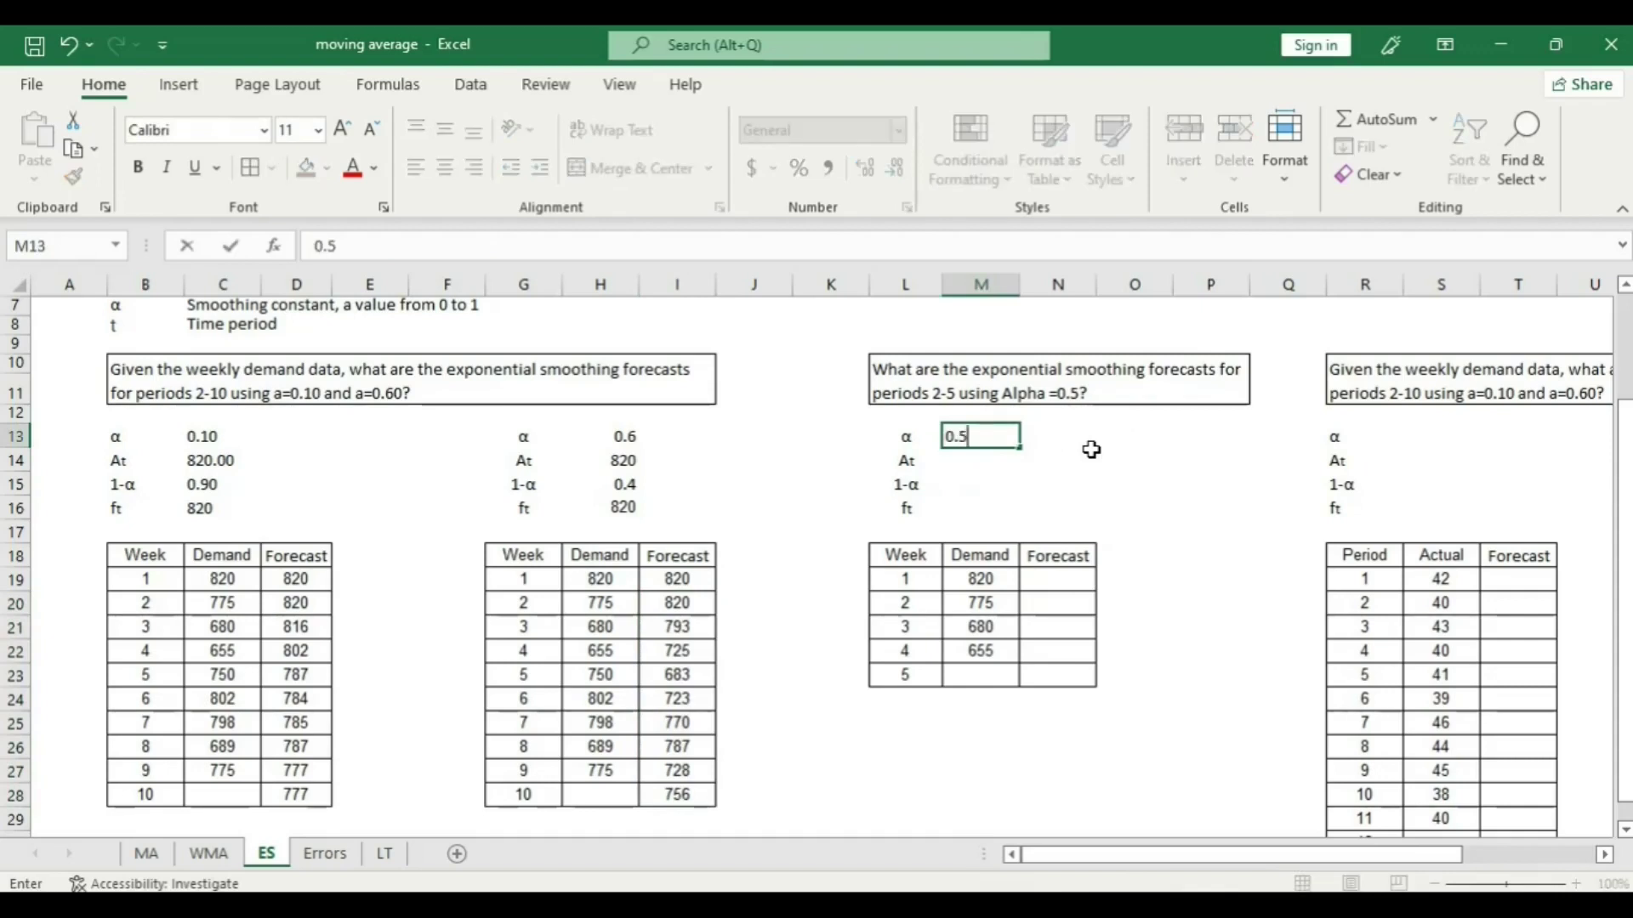
key("Return")
left_click(987, 485)
type("=")
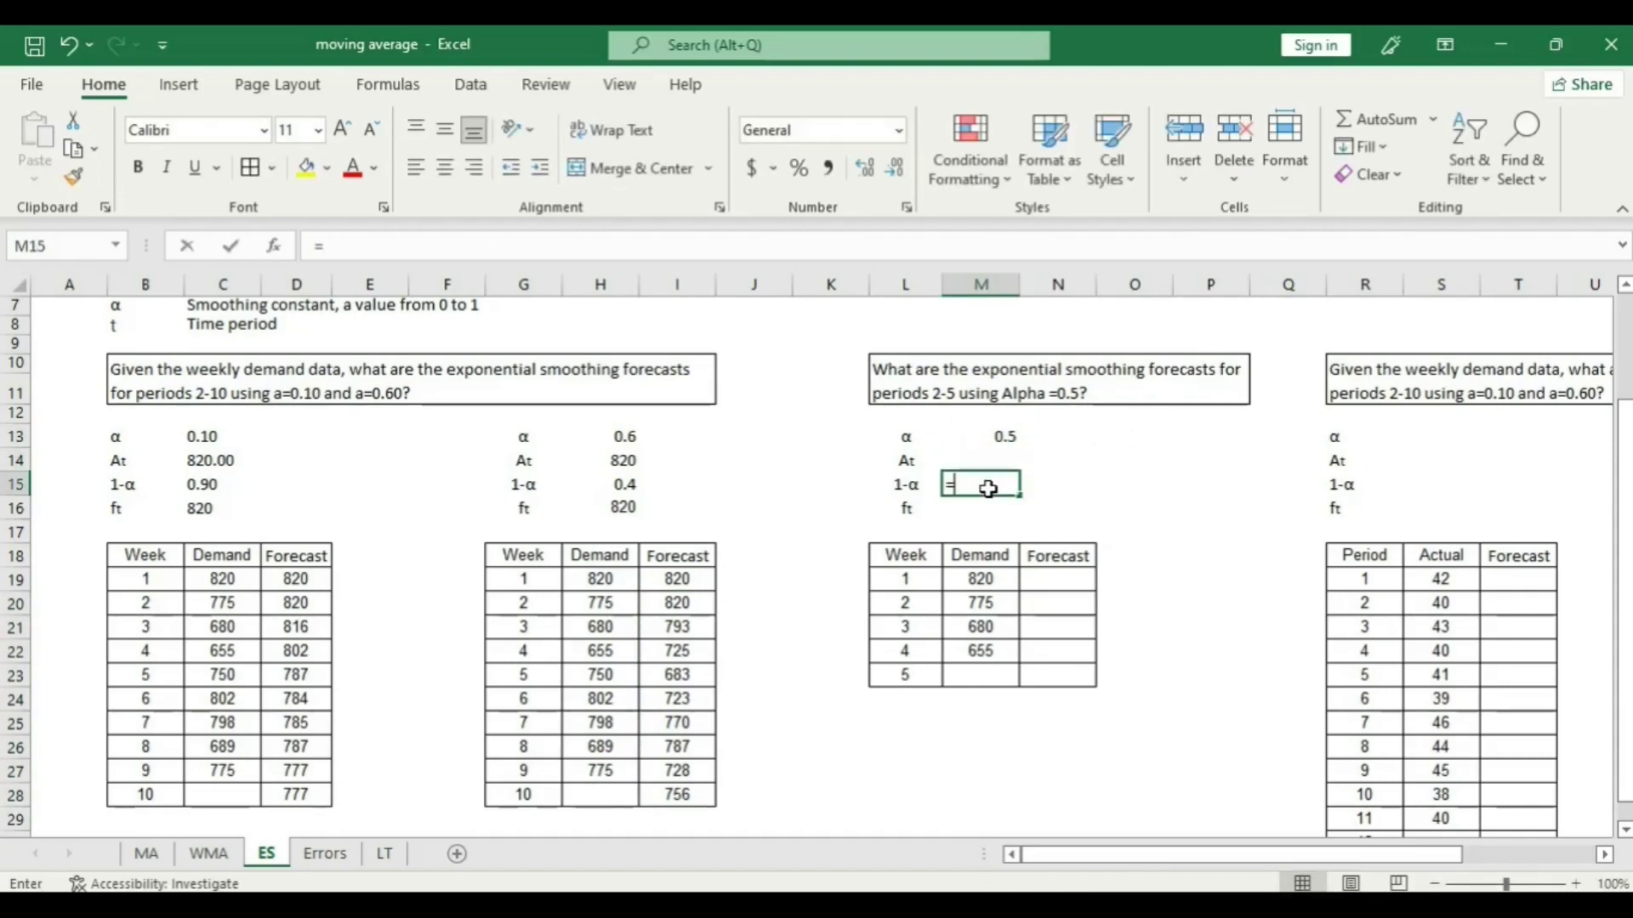
type("1")
key("Up")
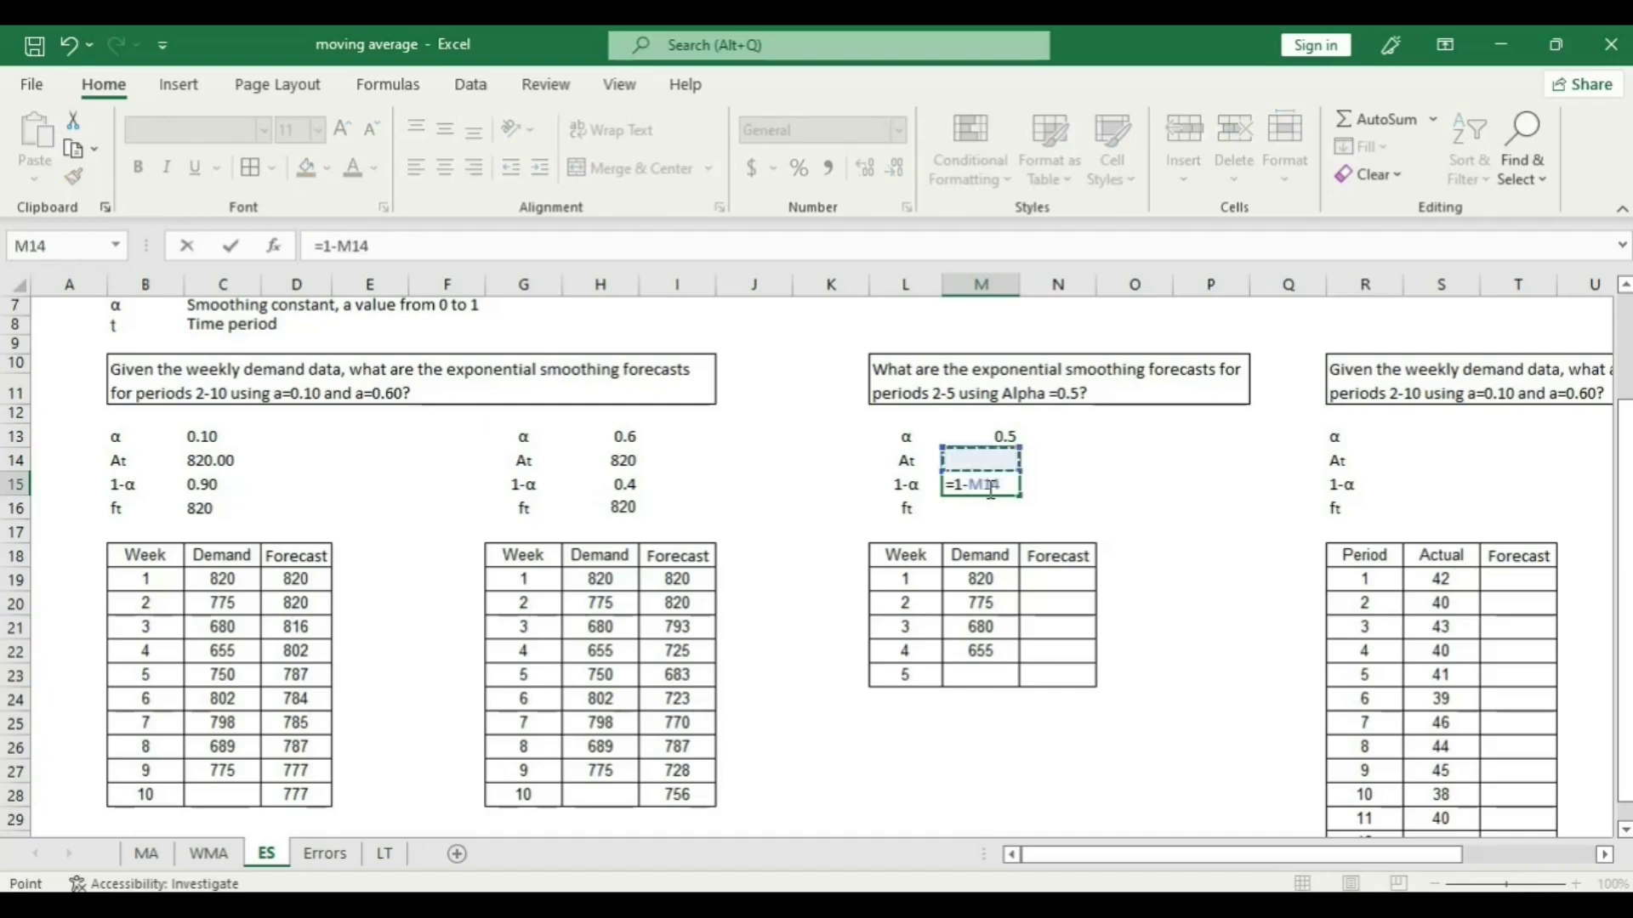
key("Up")
type(")")
key("Return")
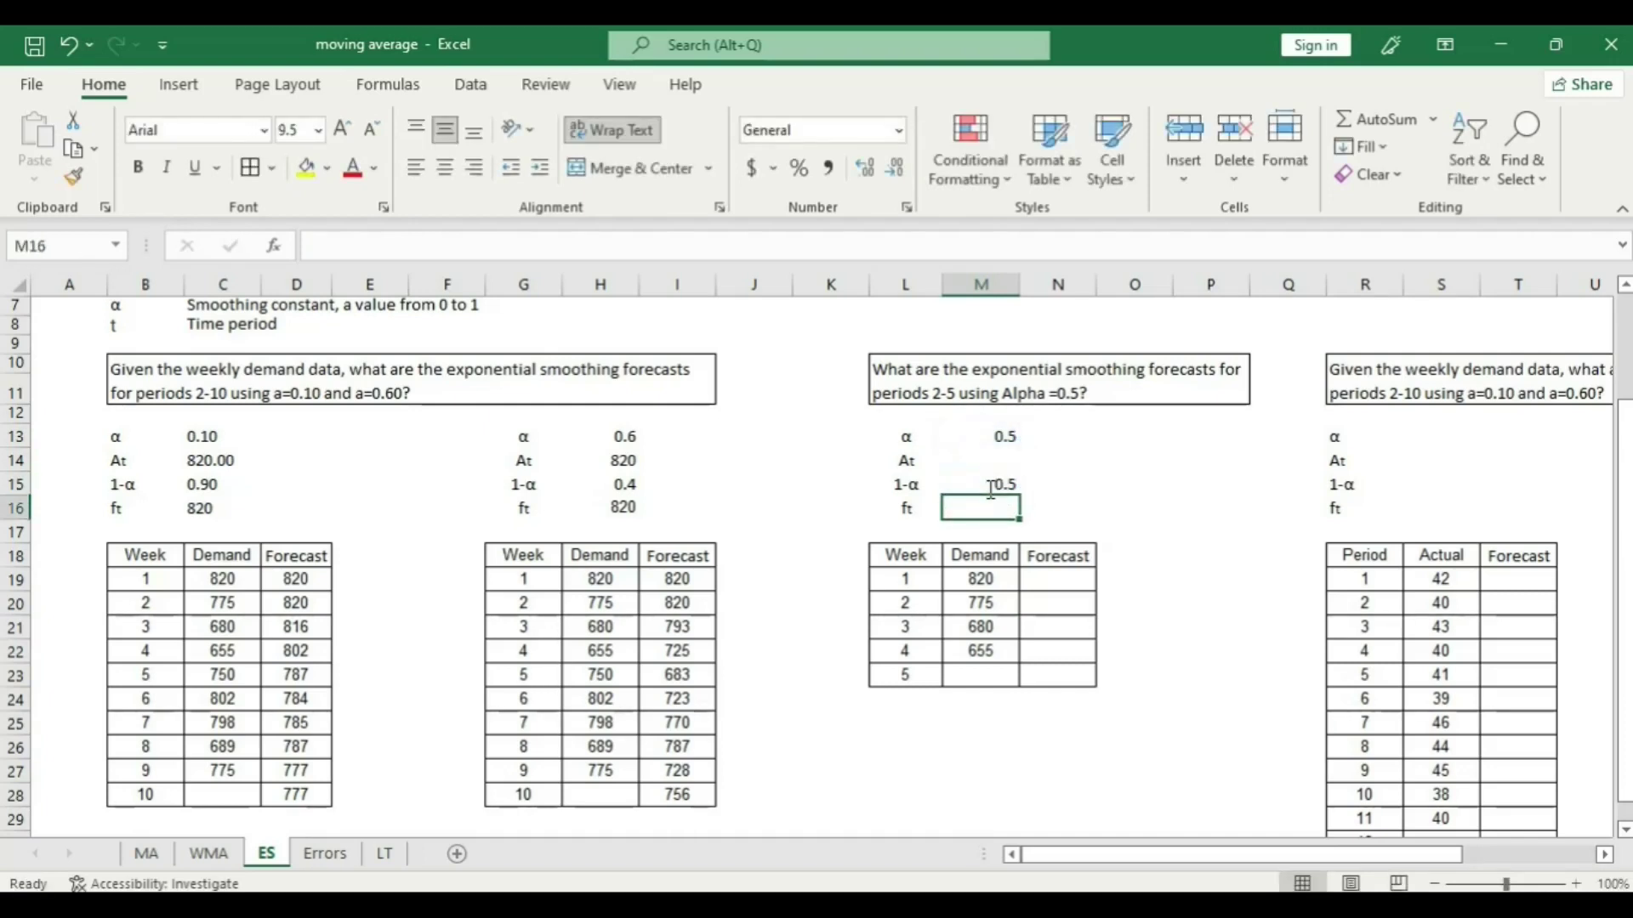
Enter 820 as the week-1 forecast in N19.
left_click(934, 464)
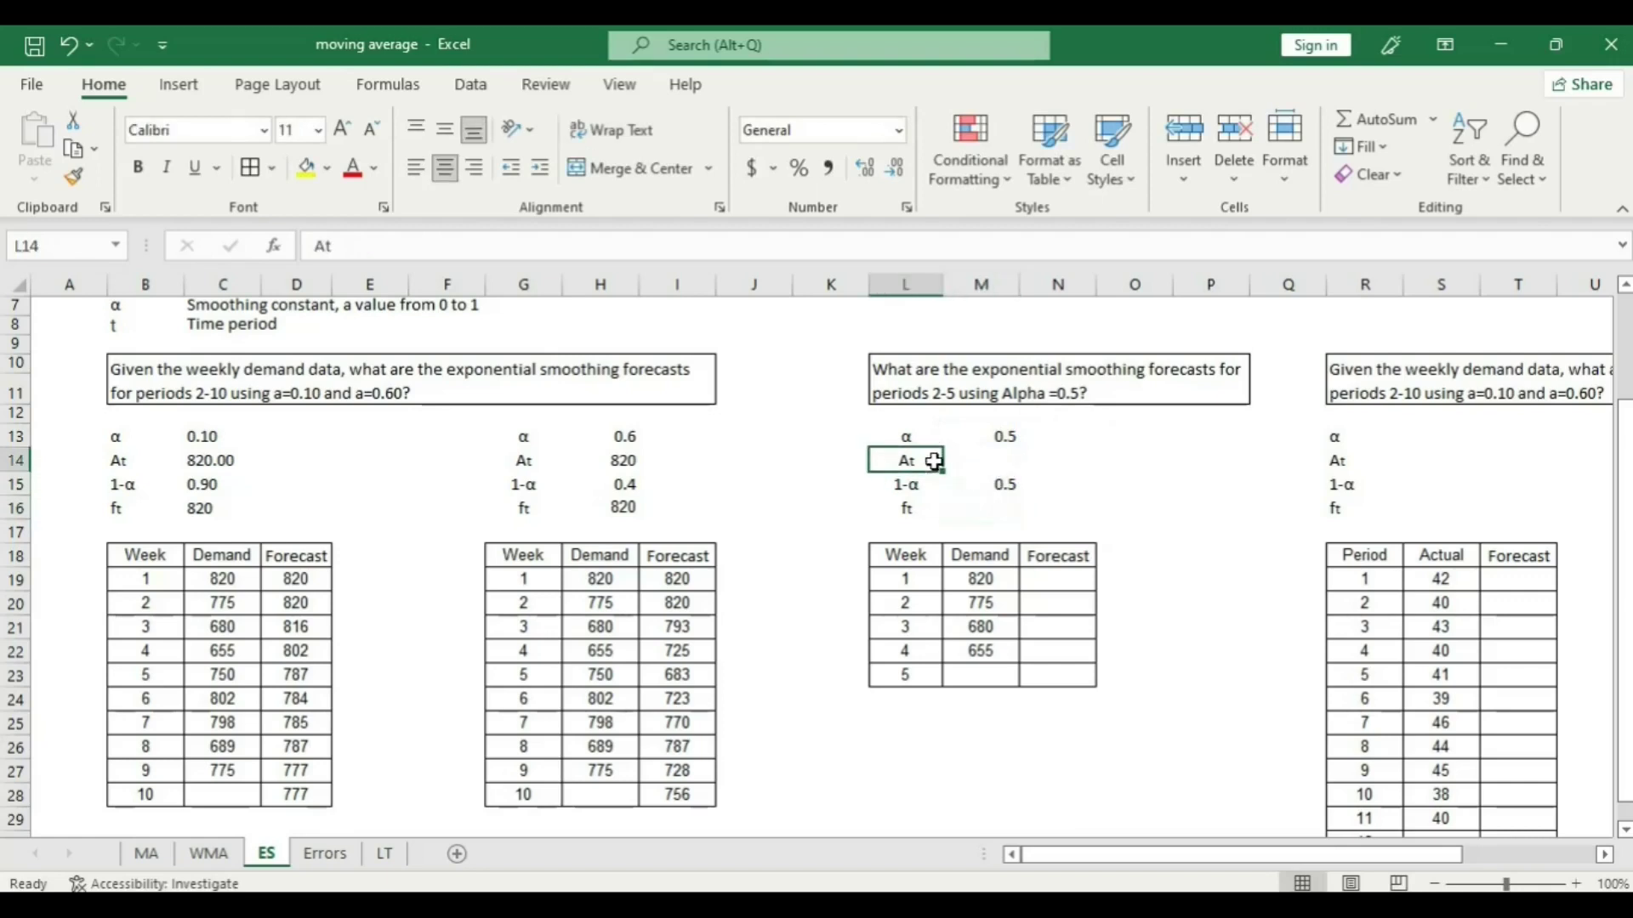
left_click(987, 580)
left_click(948, 506)
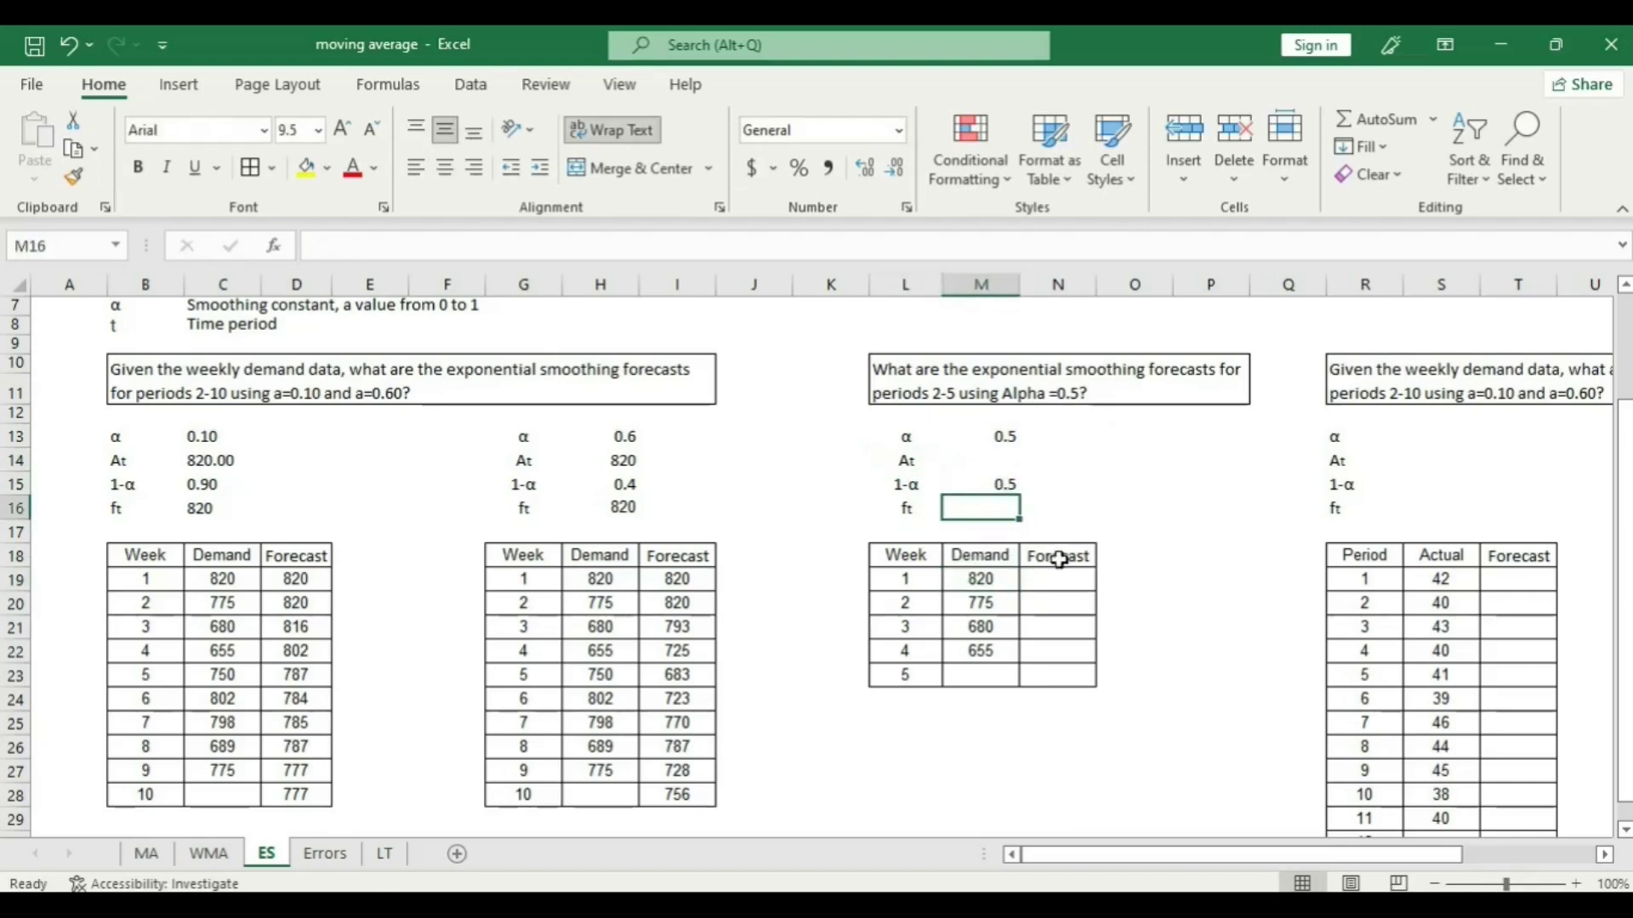
left_click(1063, 583)
type("820")
left_click(1099, 580)
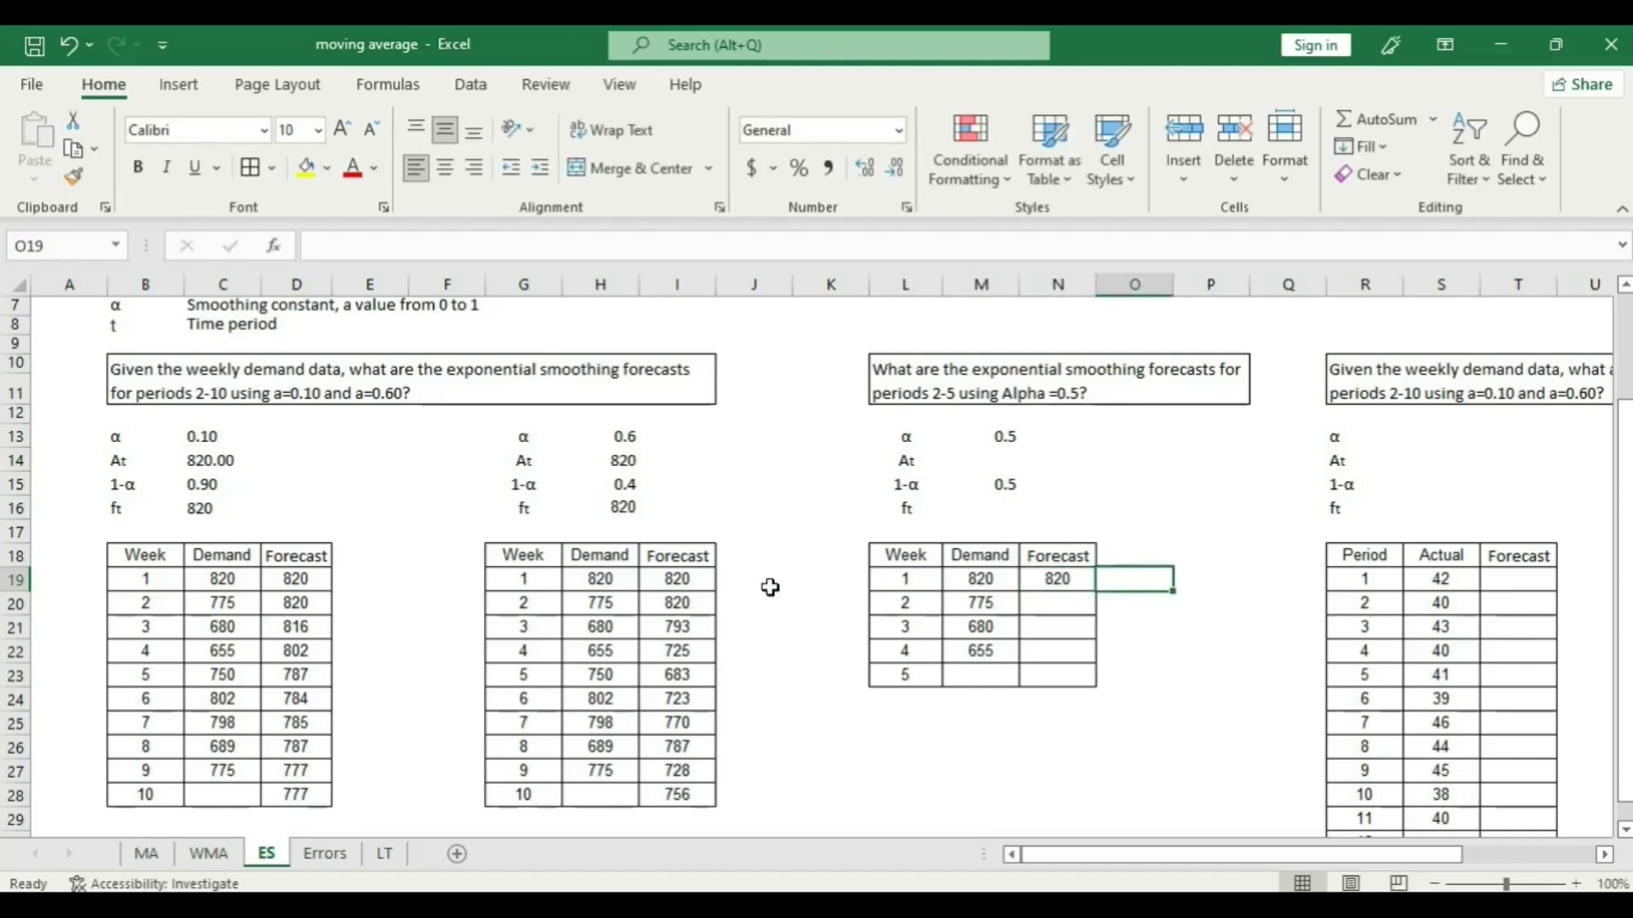
Paste the 0.6 table's week-2 forecast formula into N20, repointed to $M$13 and $M$15.
left_click(695, 597)
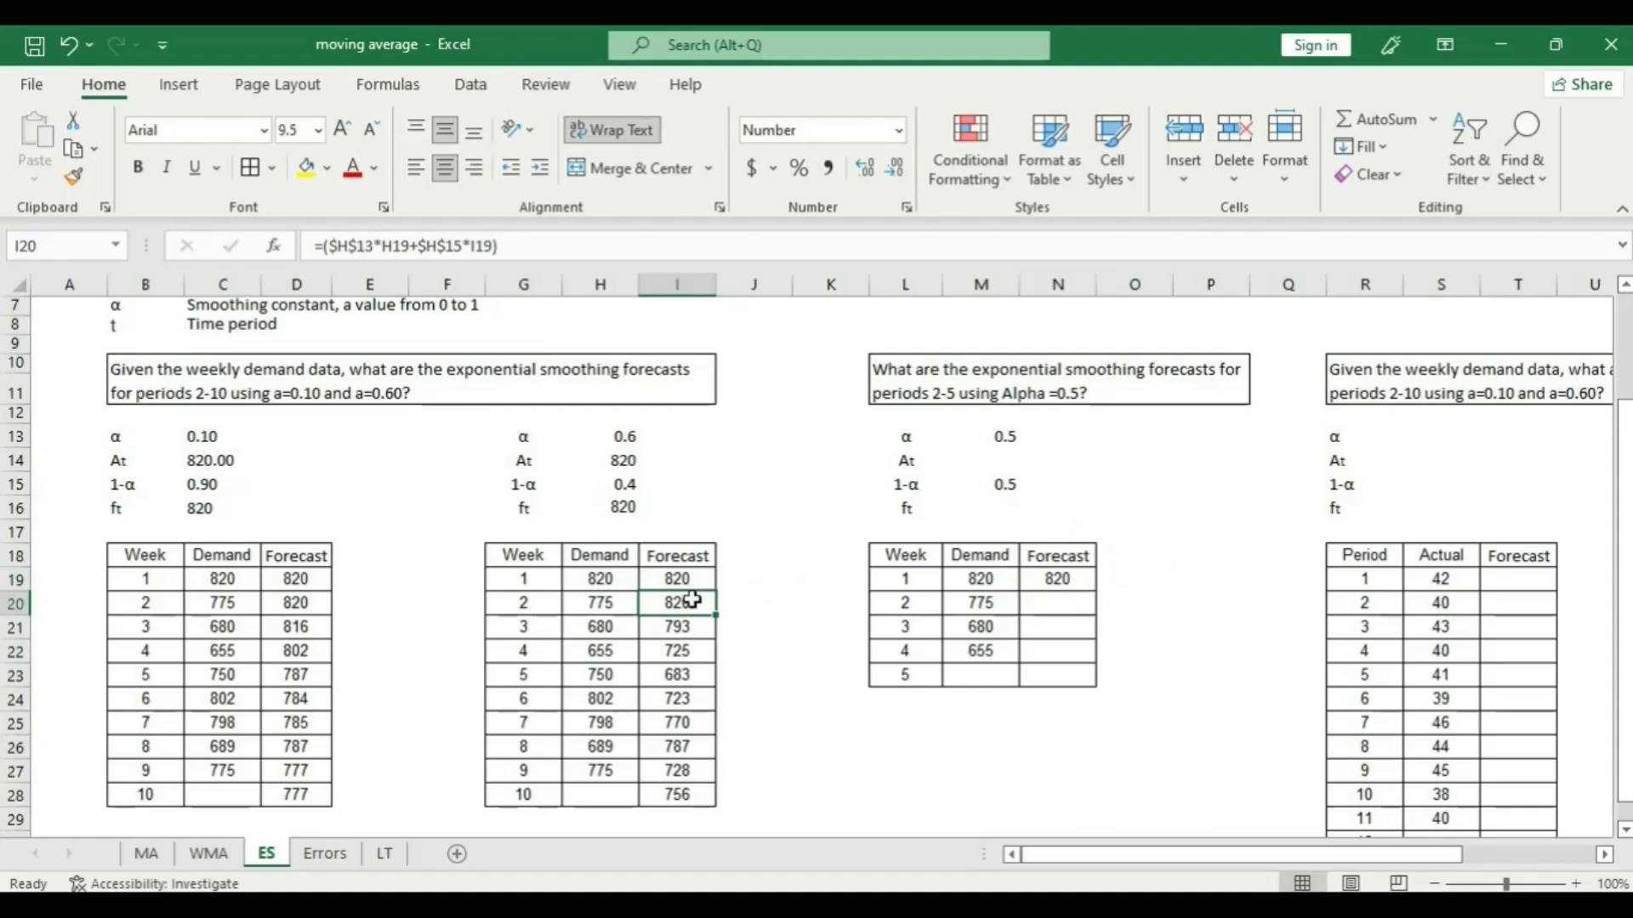
key("ctrl+c")
left_click(1058, 602)
right_click(1066, 599)
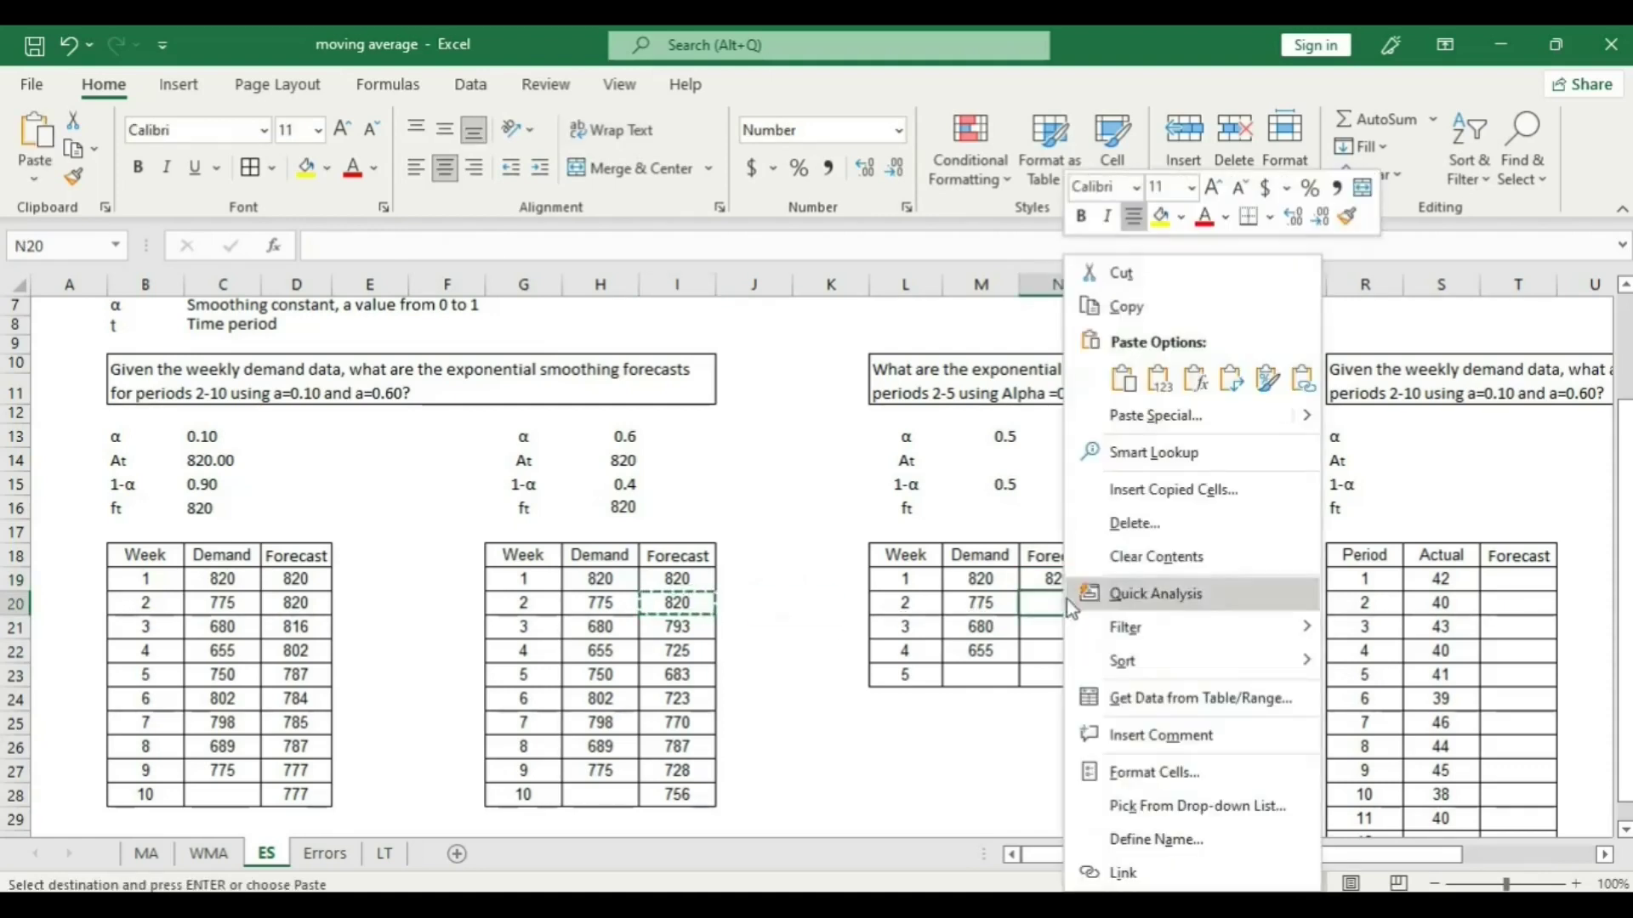
left_click(1197, 379)
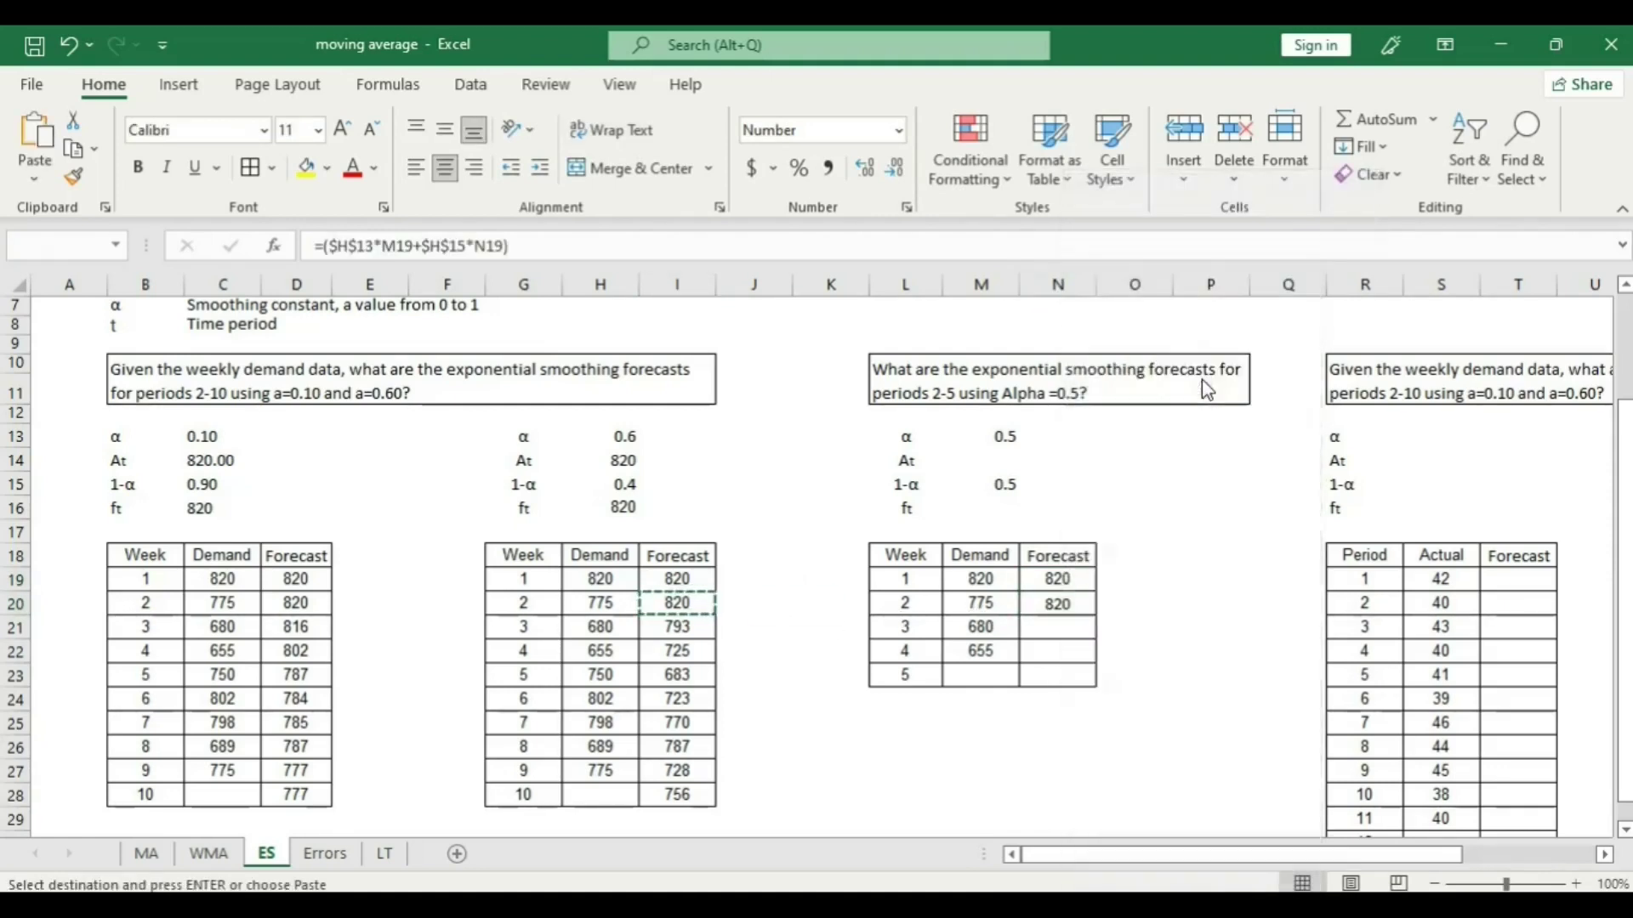
double_click(1085, 603)
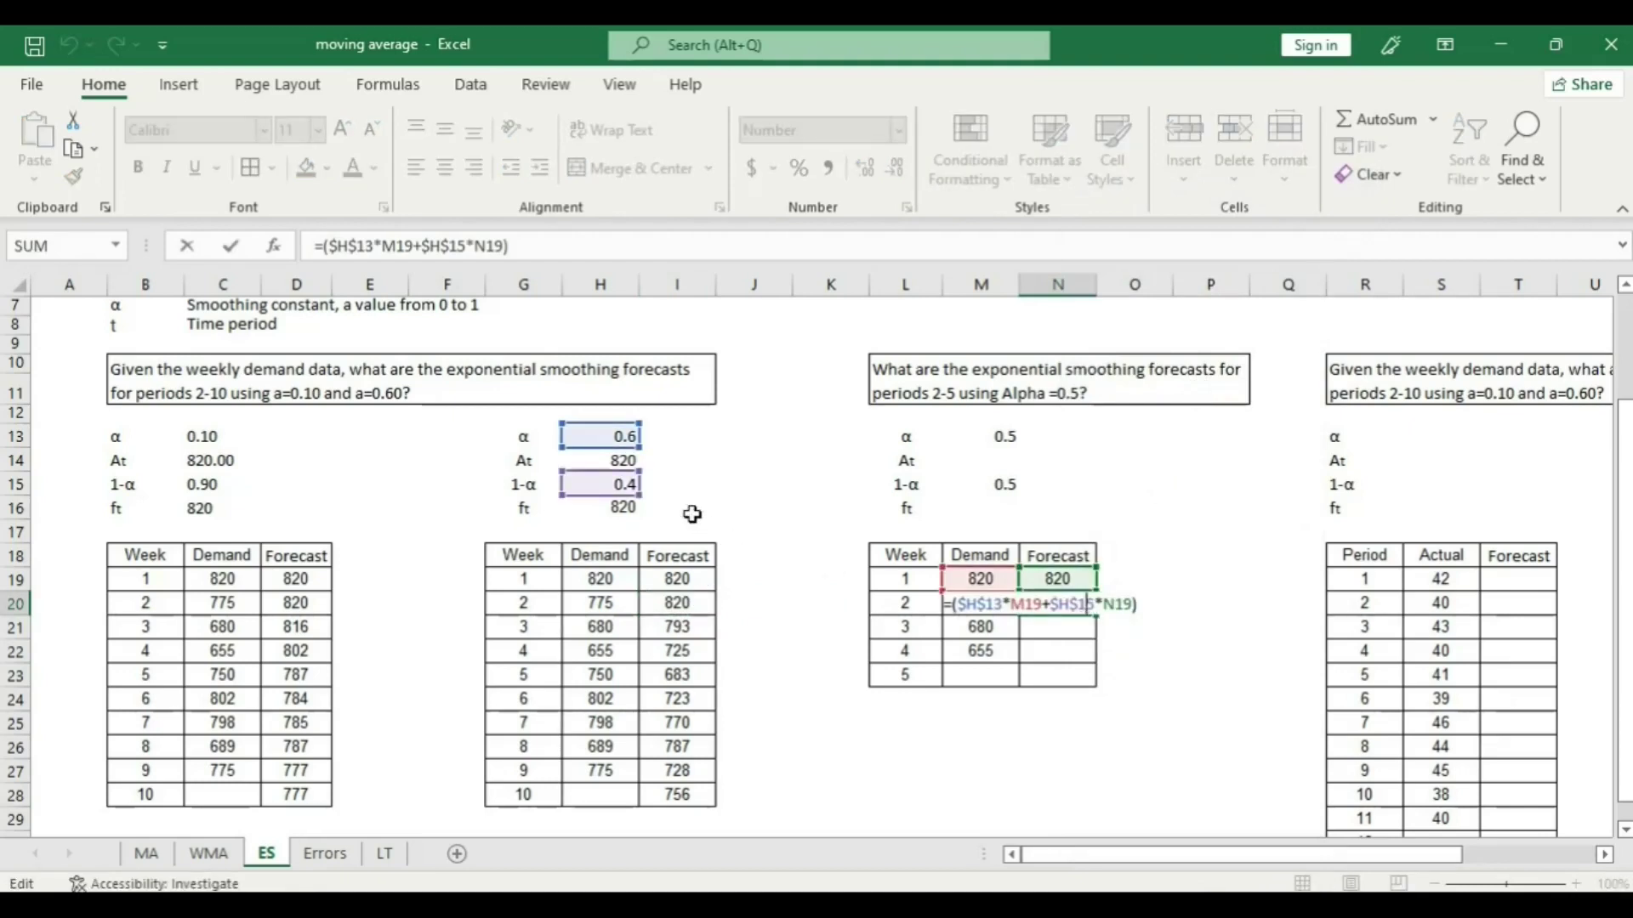
left_click_drag(639, 438, 1017, 448)
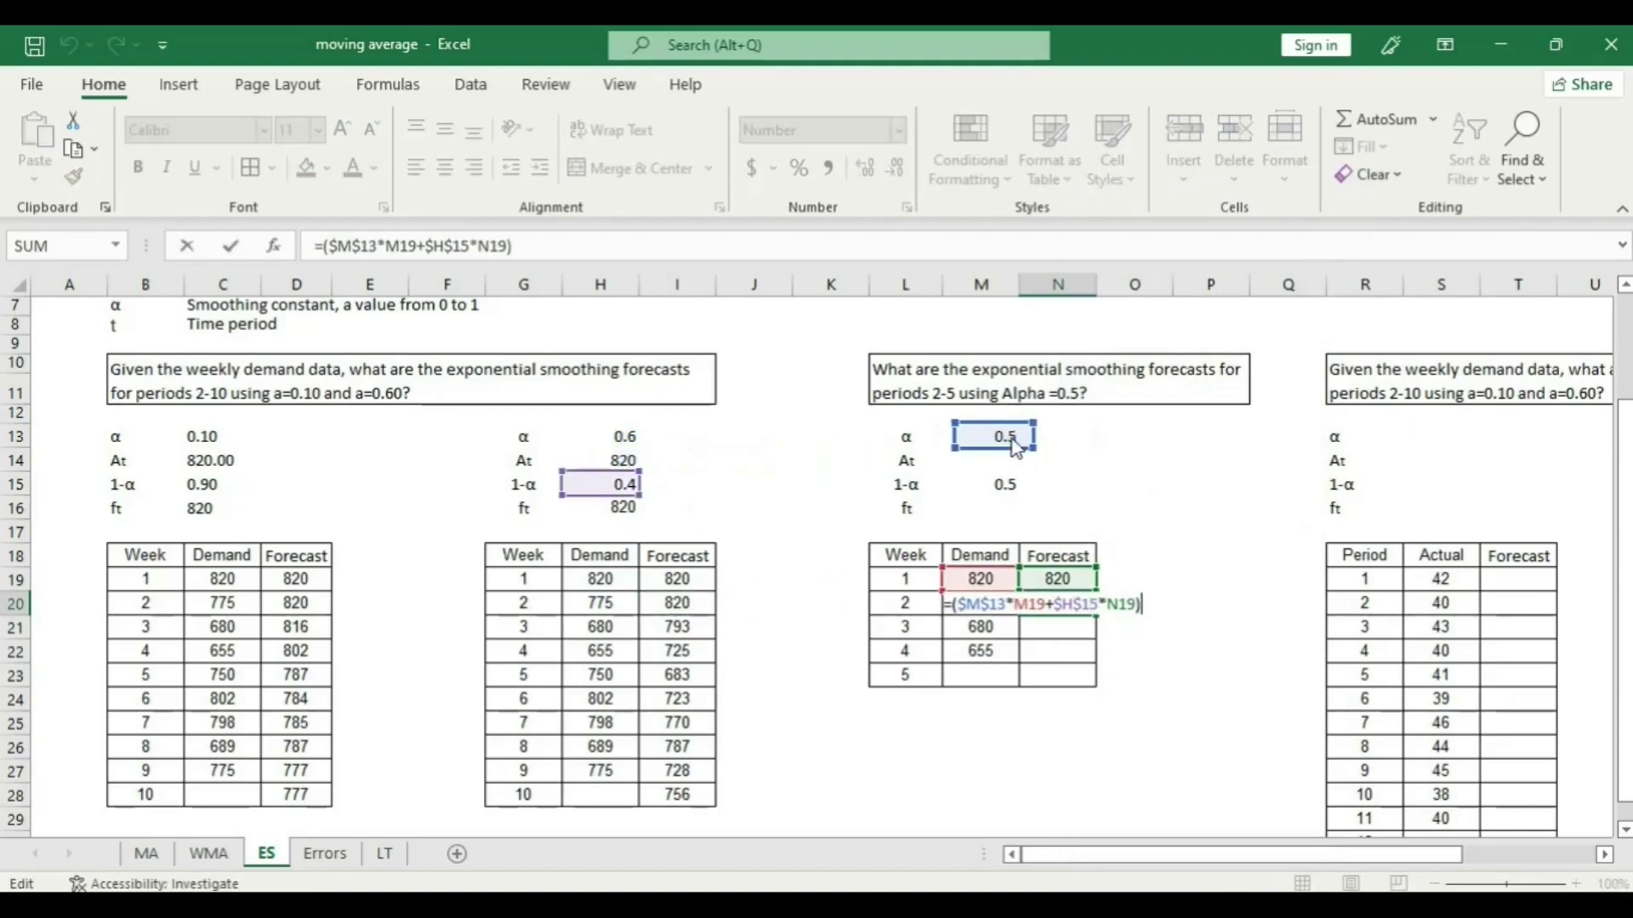
left_click_drag(639, 497, 1019, 500)
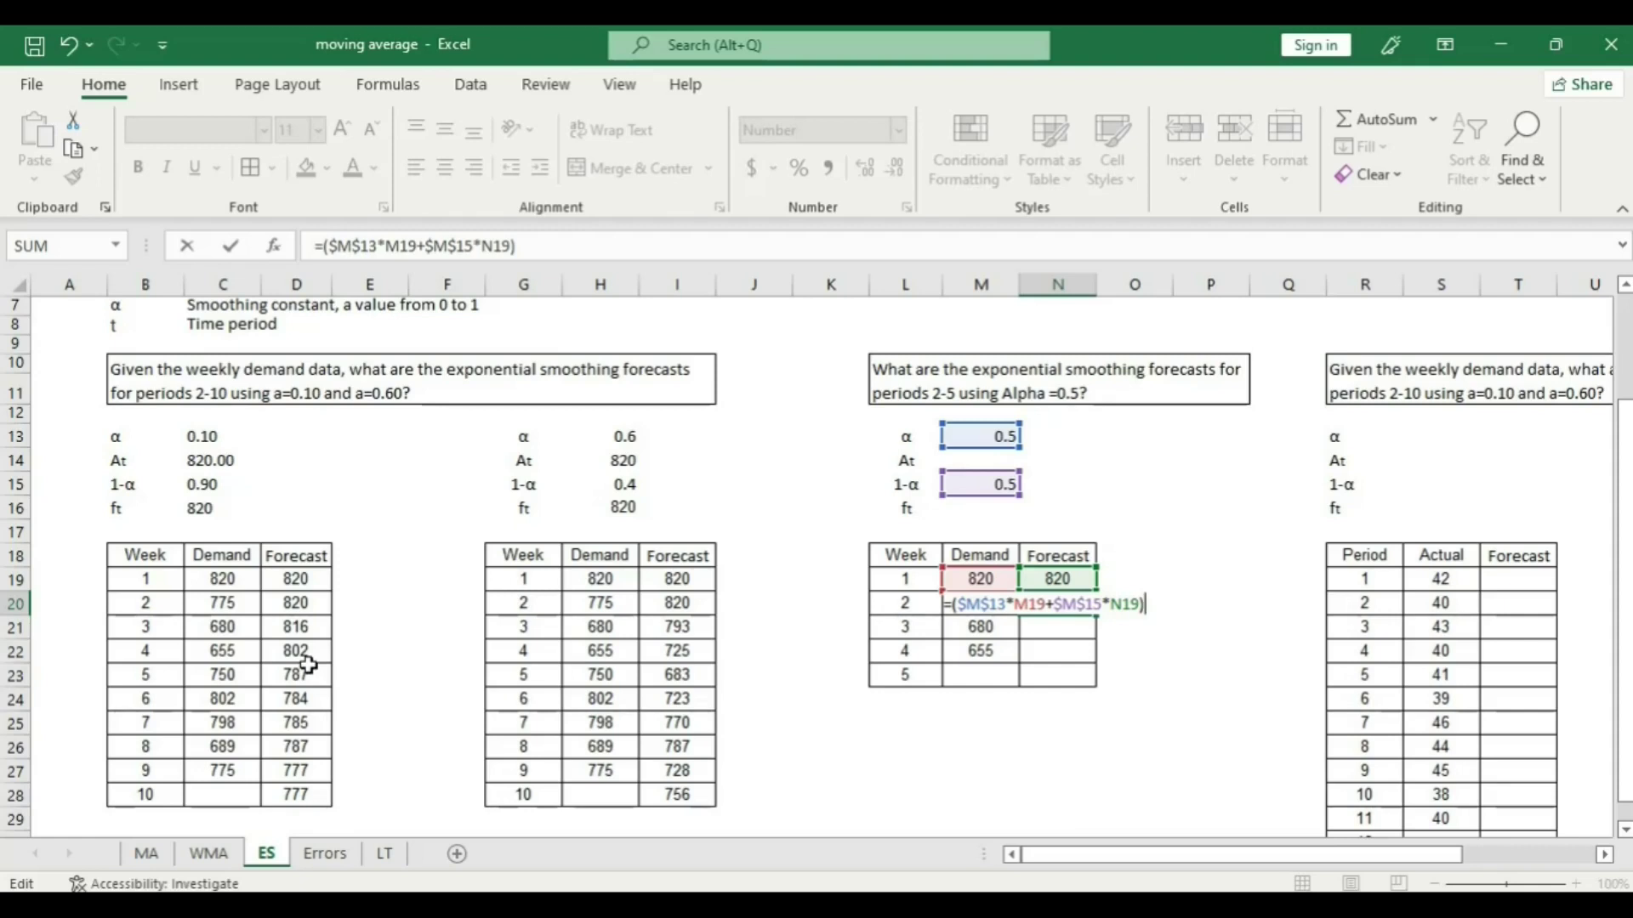
key("Return")
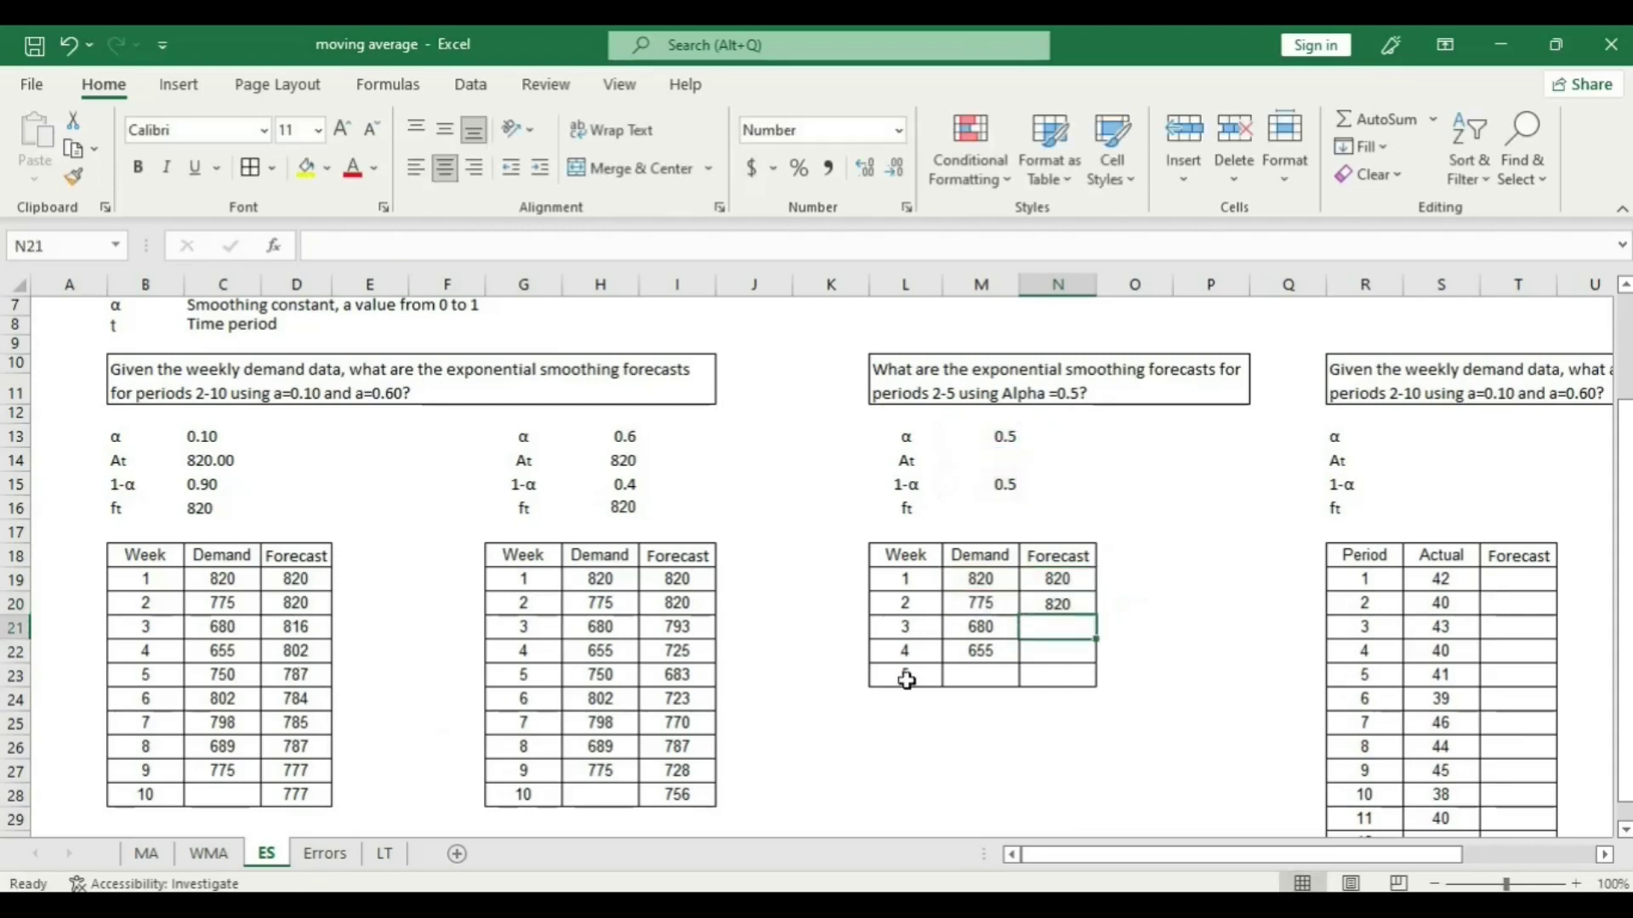
Fill N20's forecast down to week 5, giving 820, 798, 739 and 697.
left_click(1044, 608)
left_click_drag(1098, 620, 1099, 685)
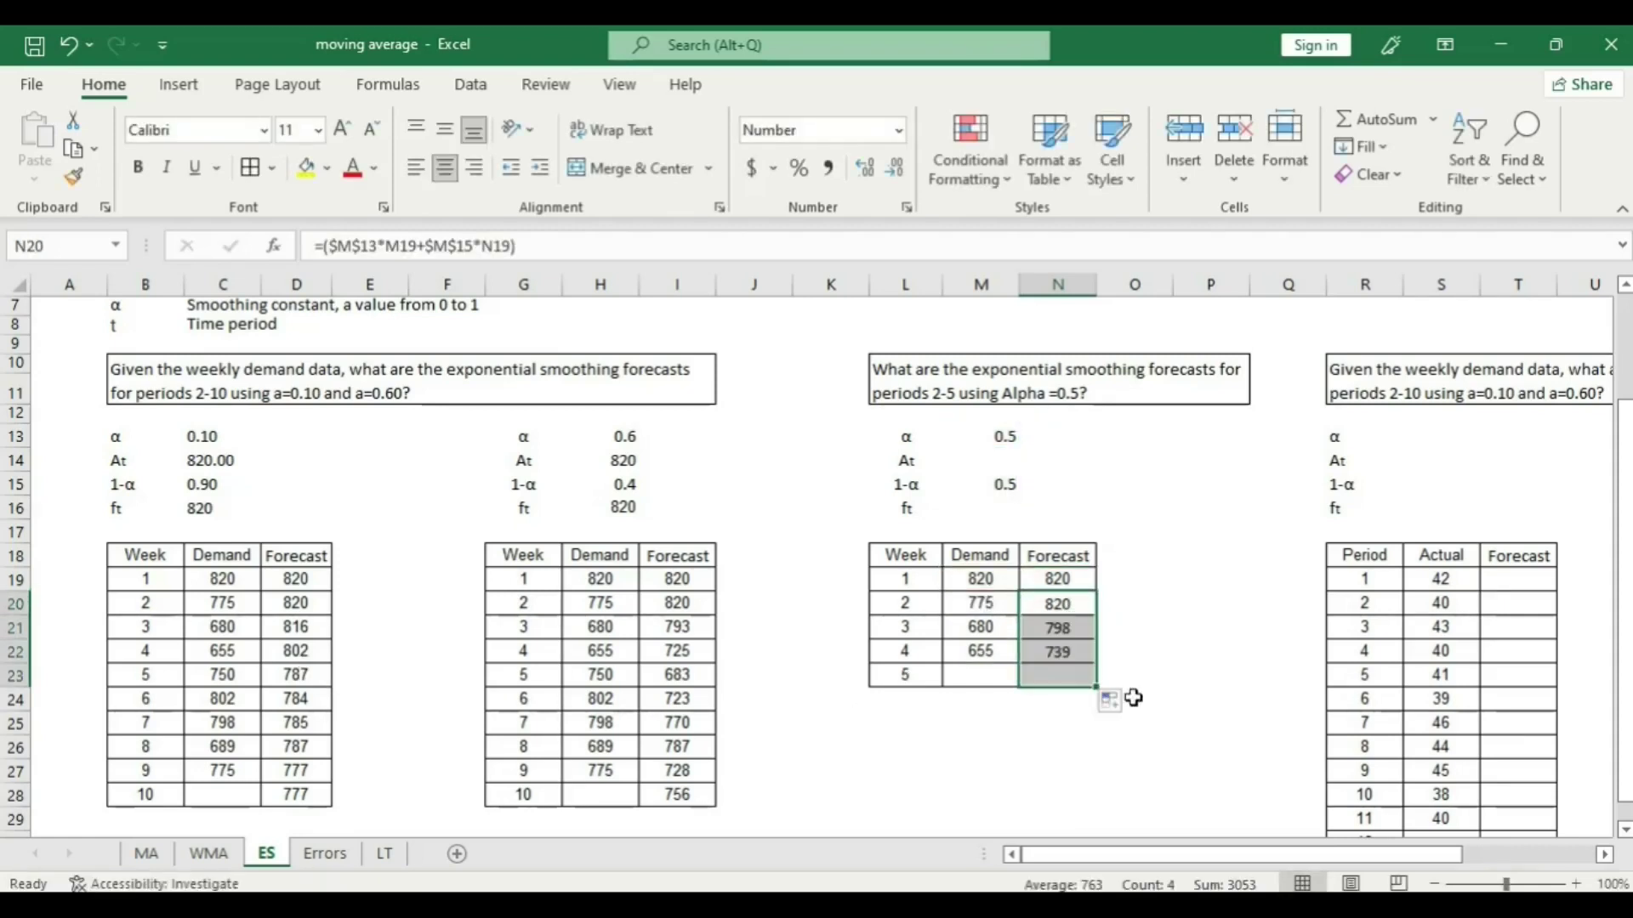
left_click_drag(1164, 864, 1303, 859)
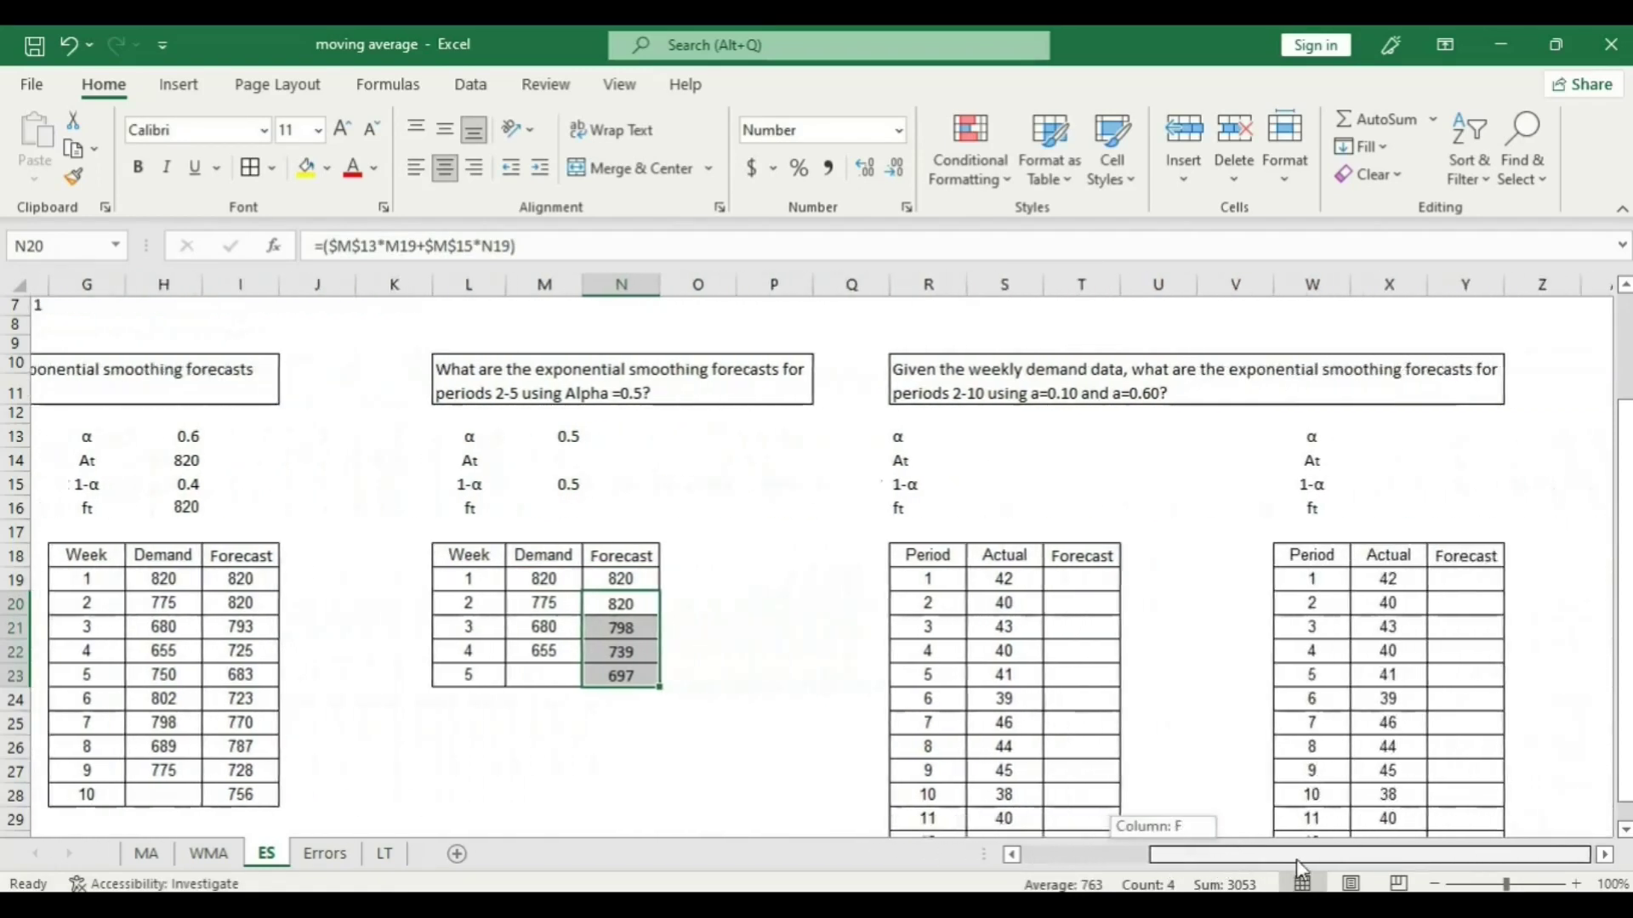
Enter α 0.1 in S13 and α 0.6 in X13.
left_click(589, 605)
right_click(589, 605)
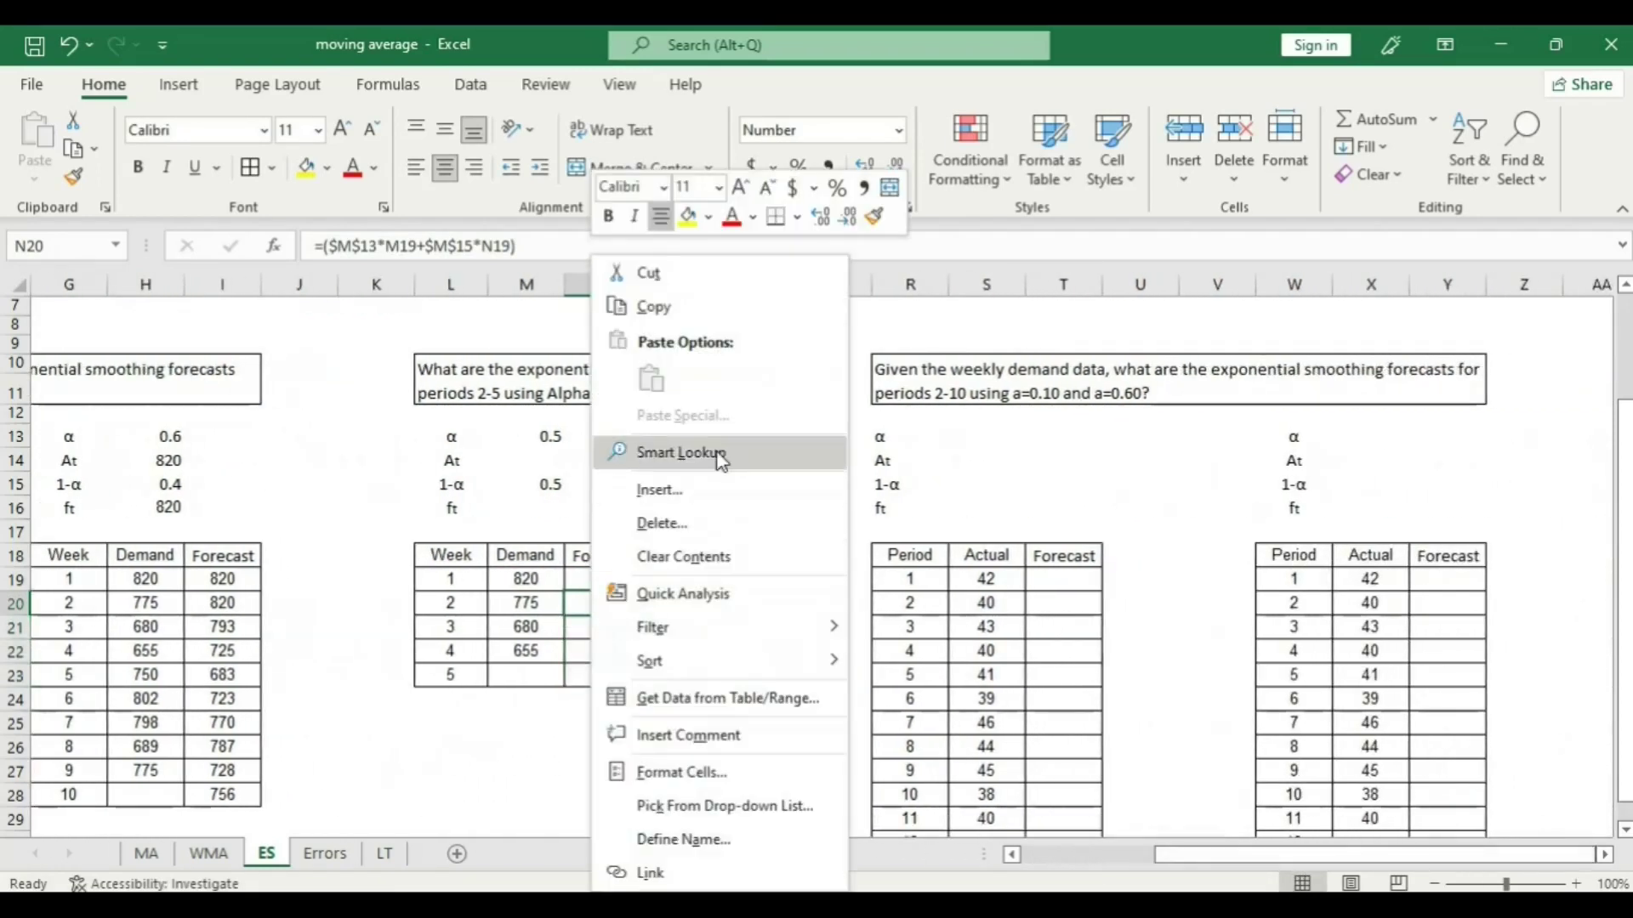
left_click(682, 300)
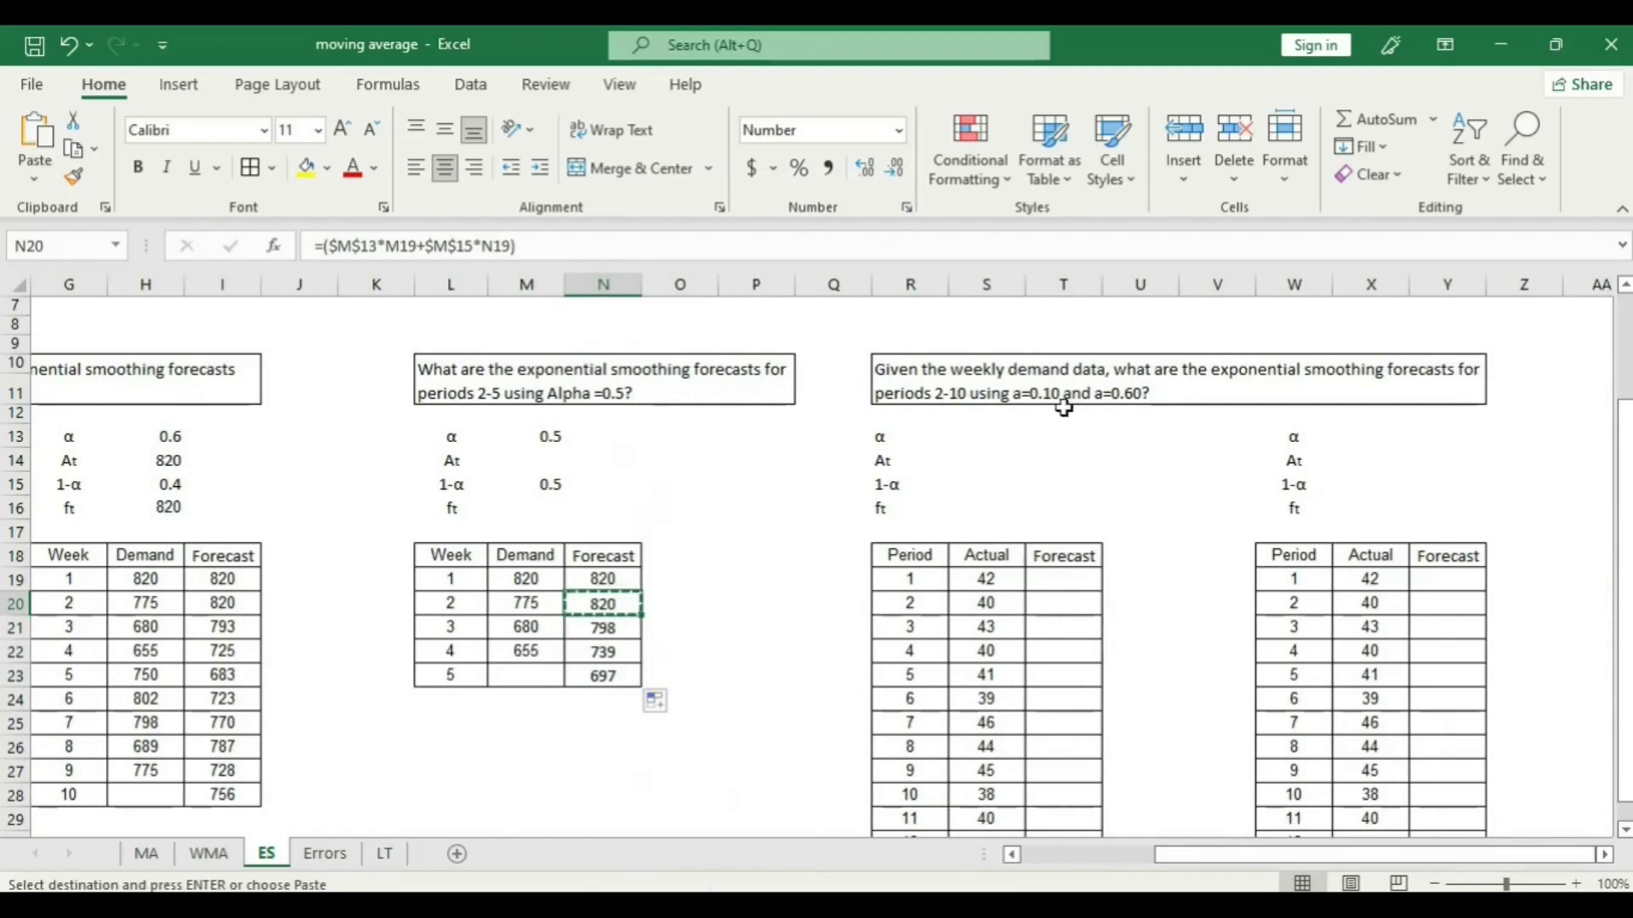
key("Escape")
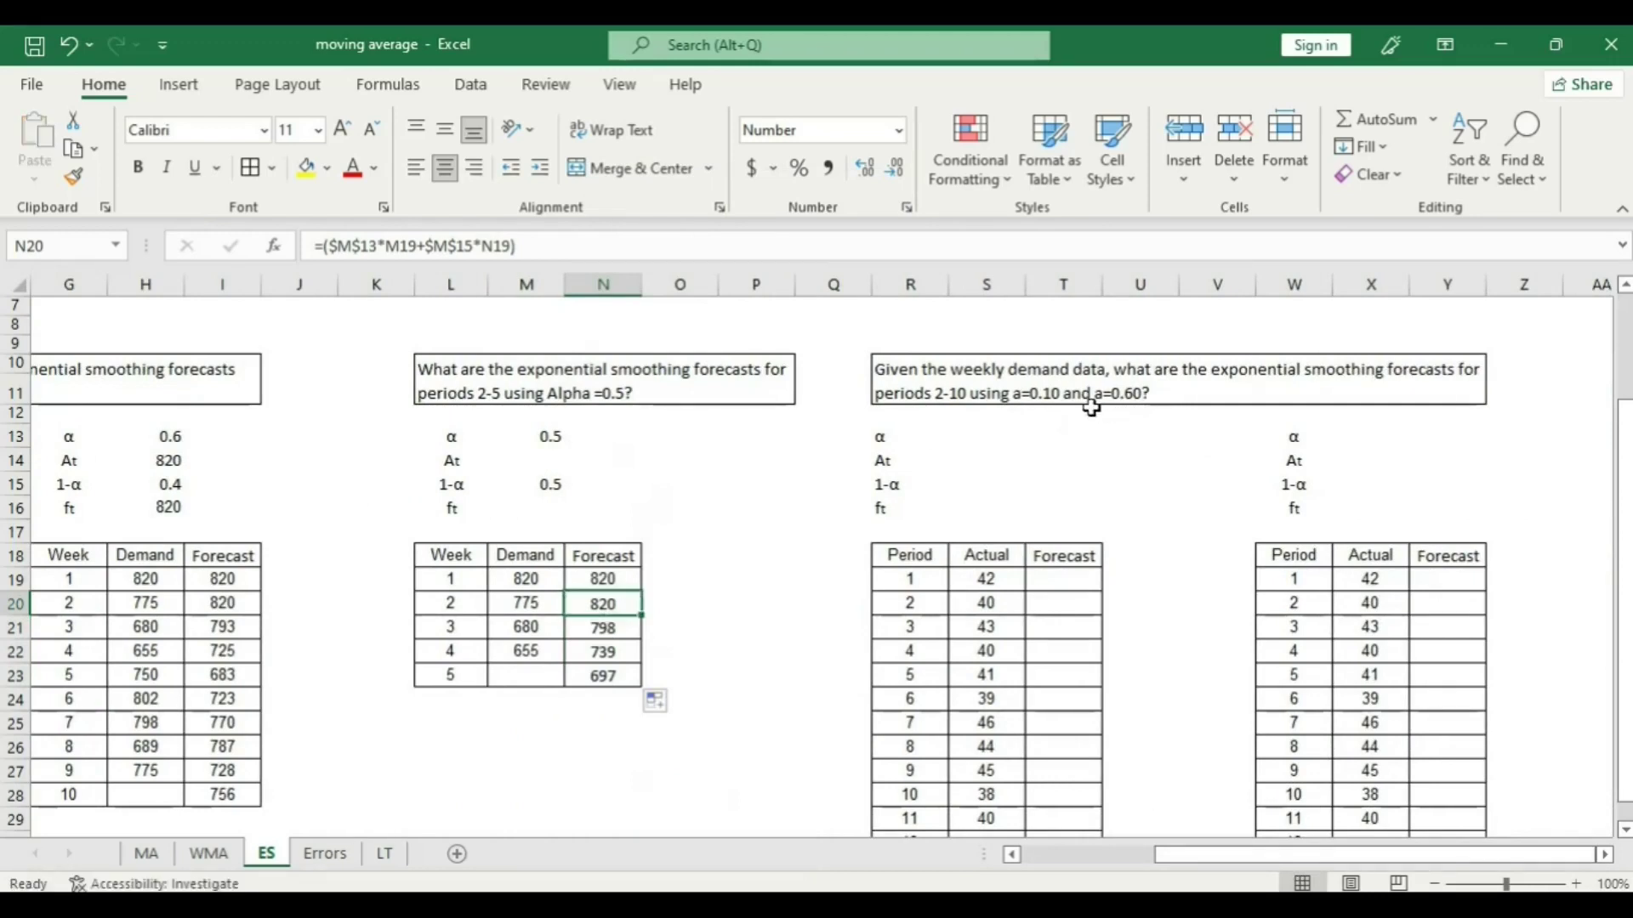
left_click(1006, 437)
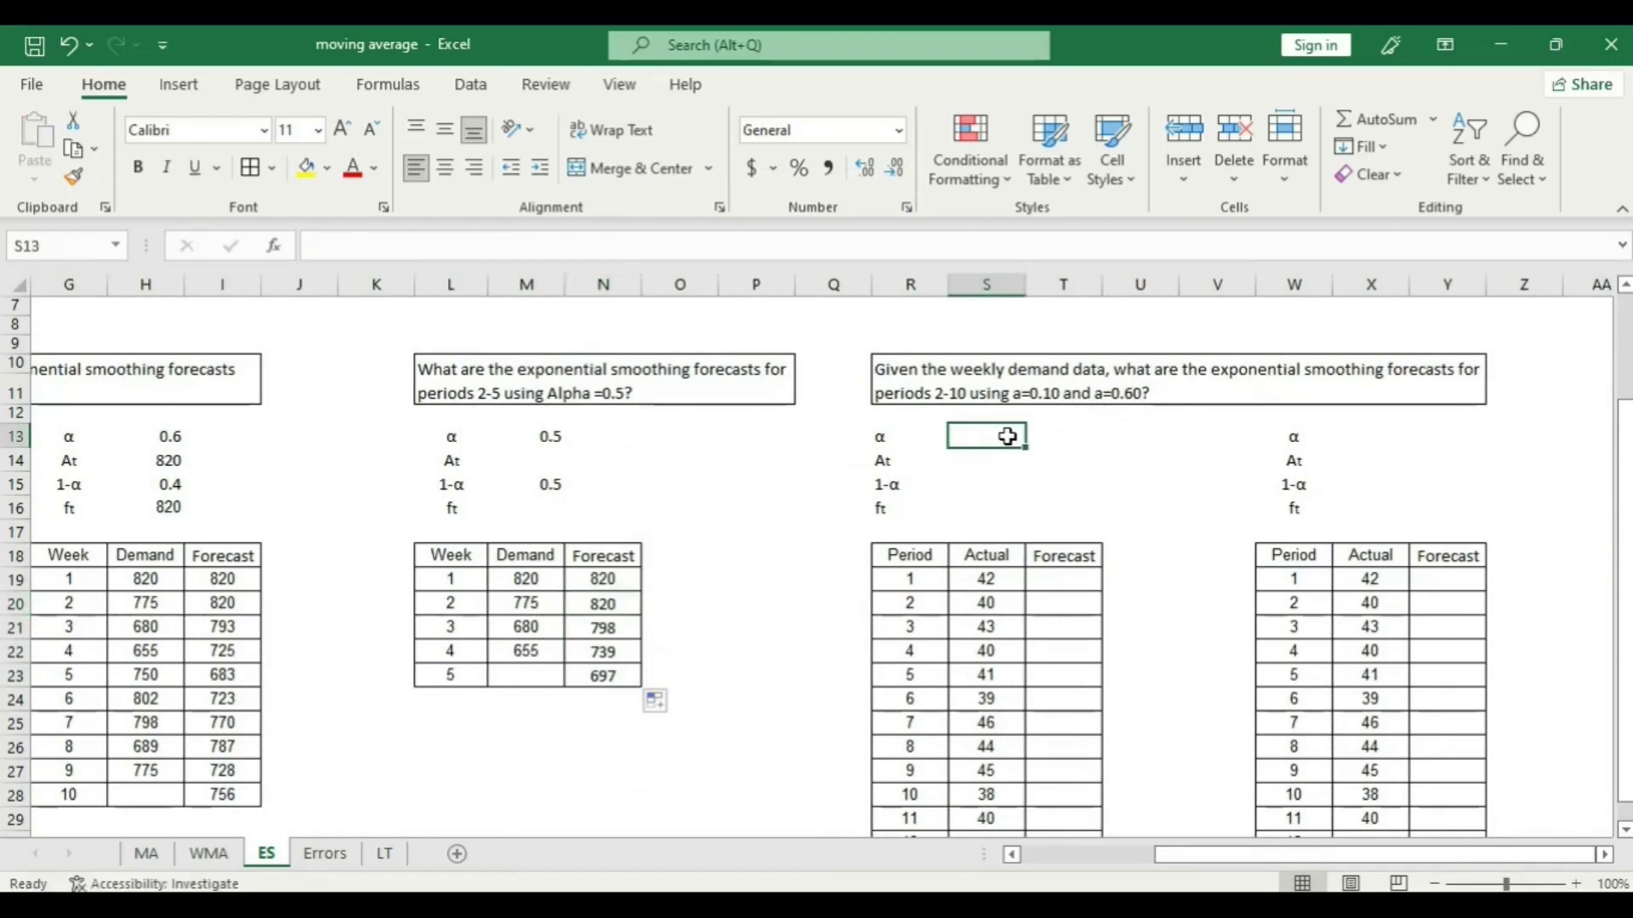
type("0.10")
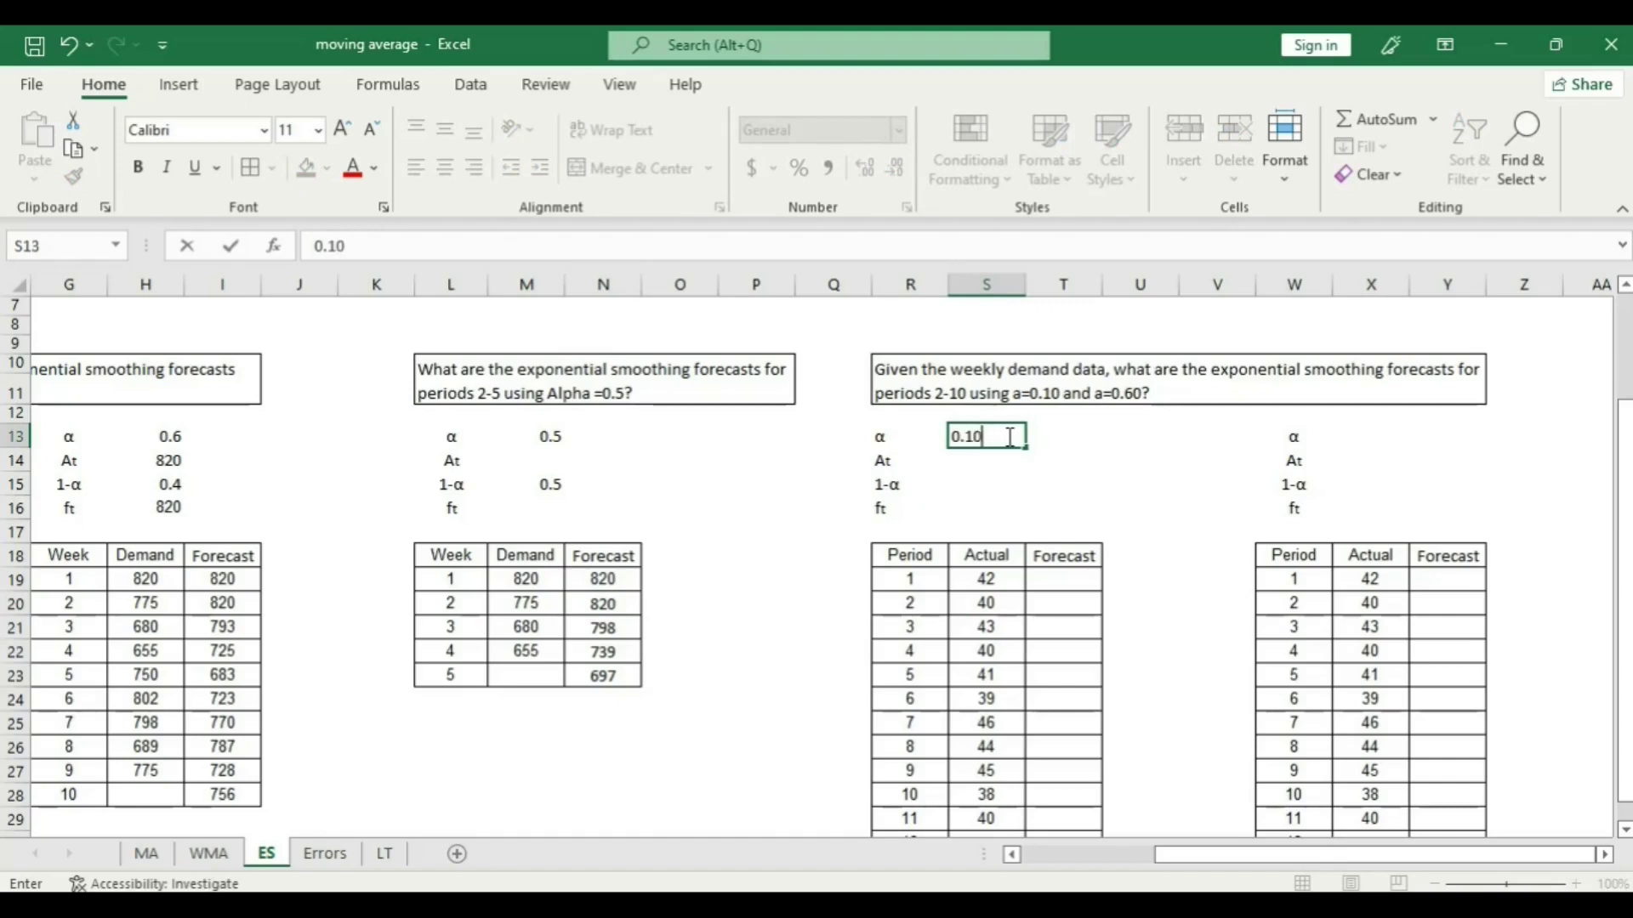
left_click(1363, 430)
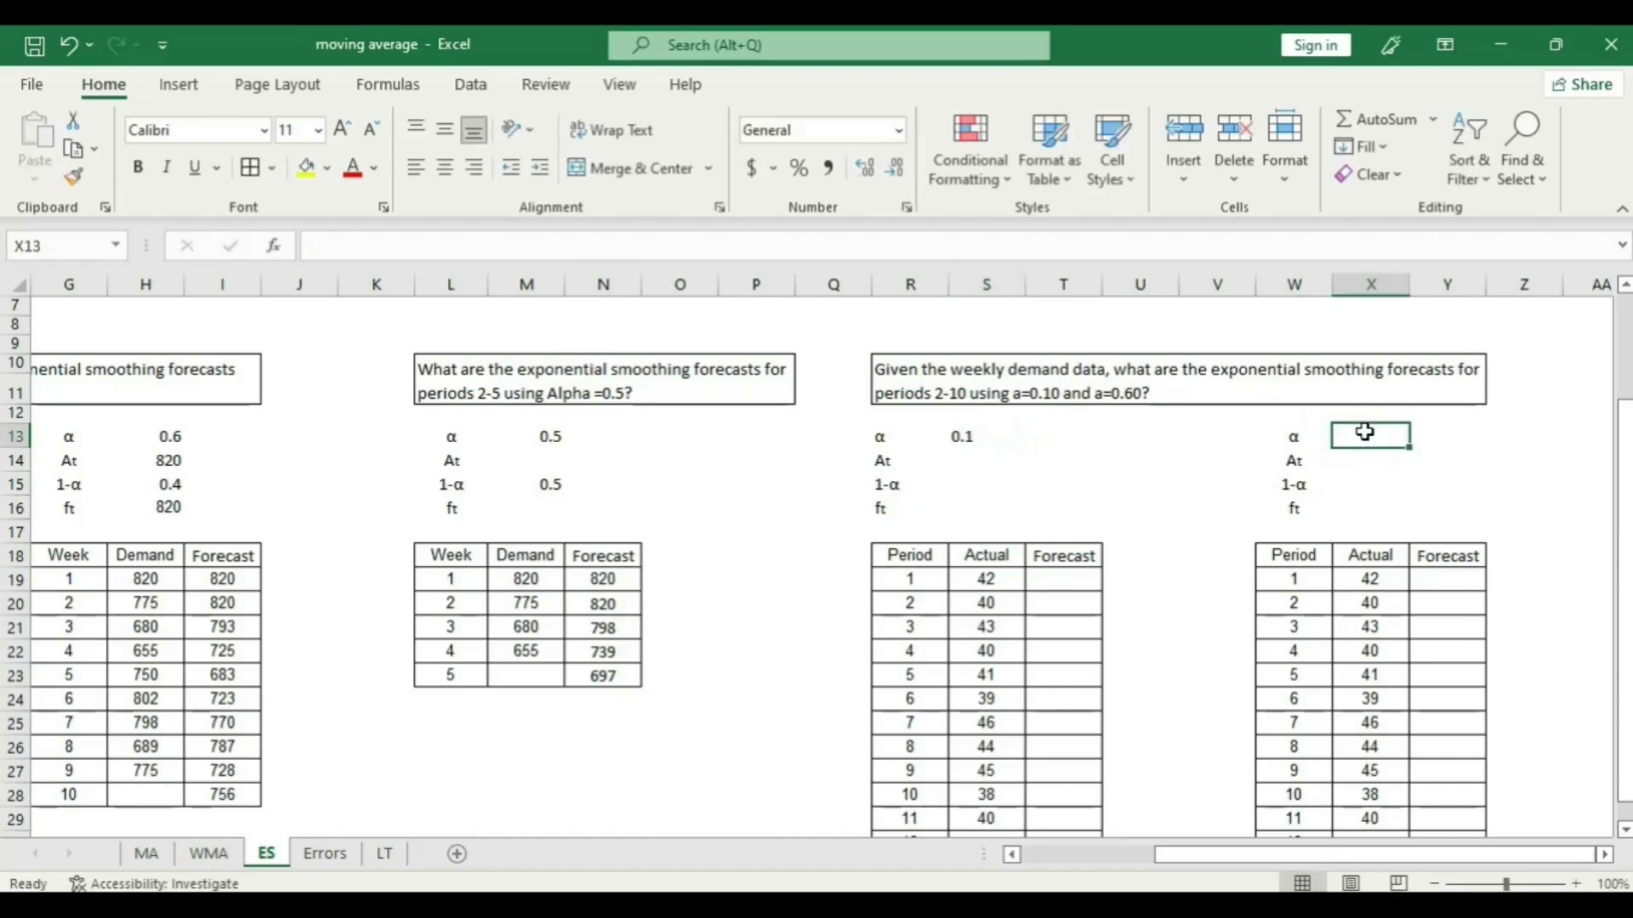
type("0.60")
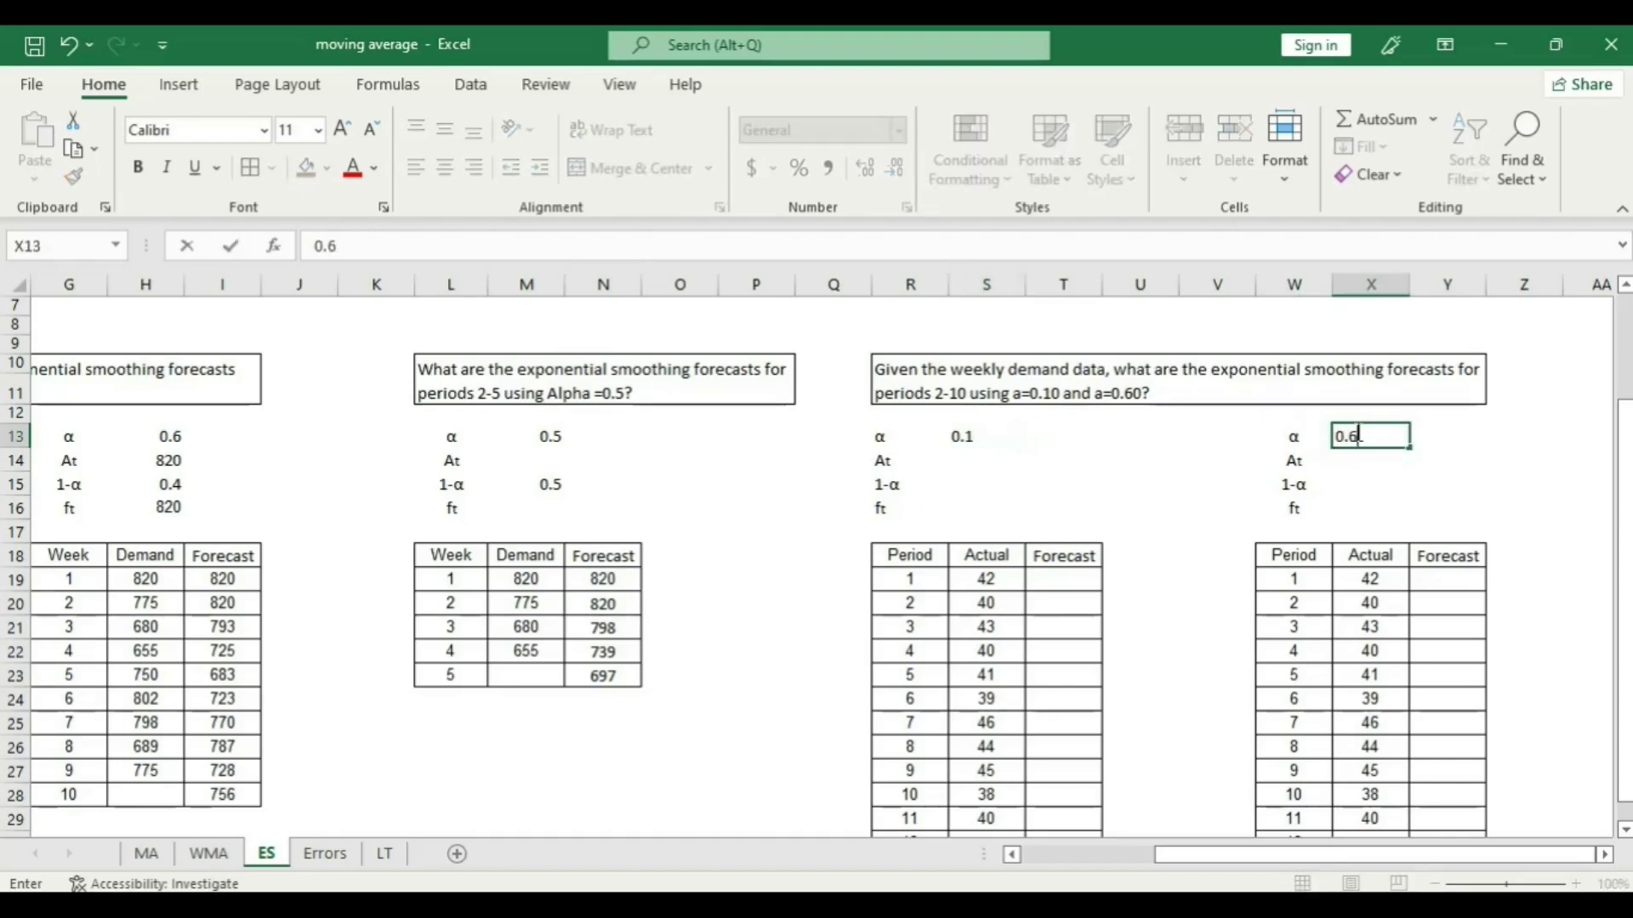
Calculate 1-α as 0.9 in S15 and 0.4 in X15 with formulas referencing each α.
left_click(955, 481)
type("=1")
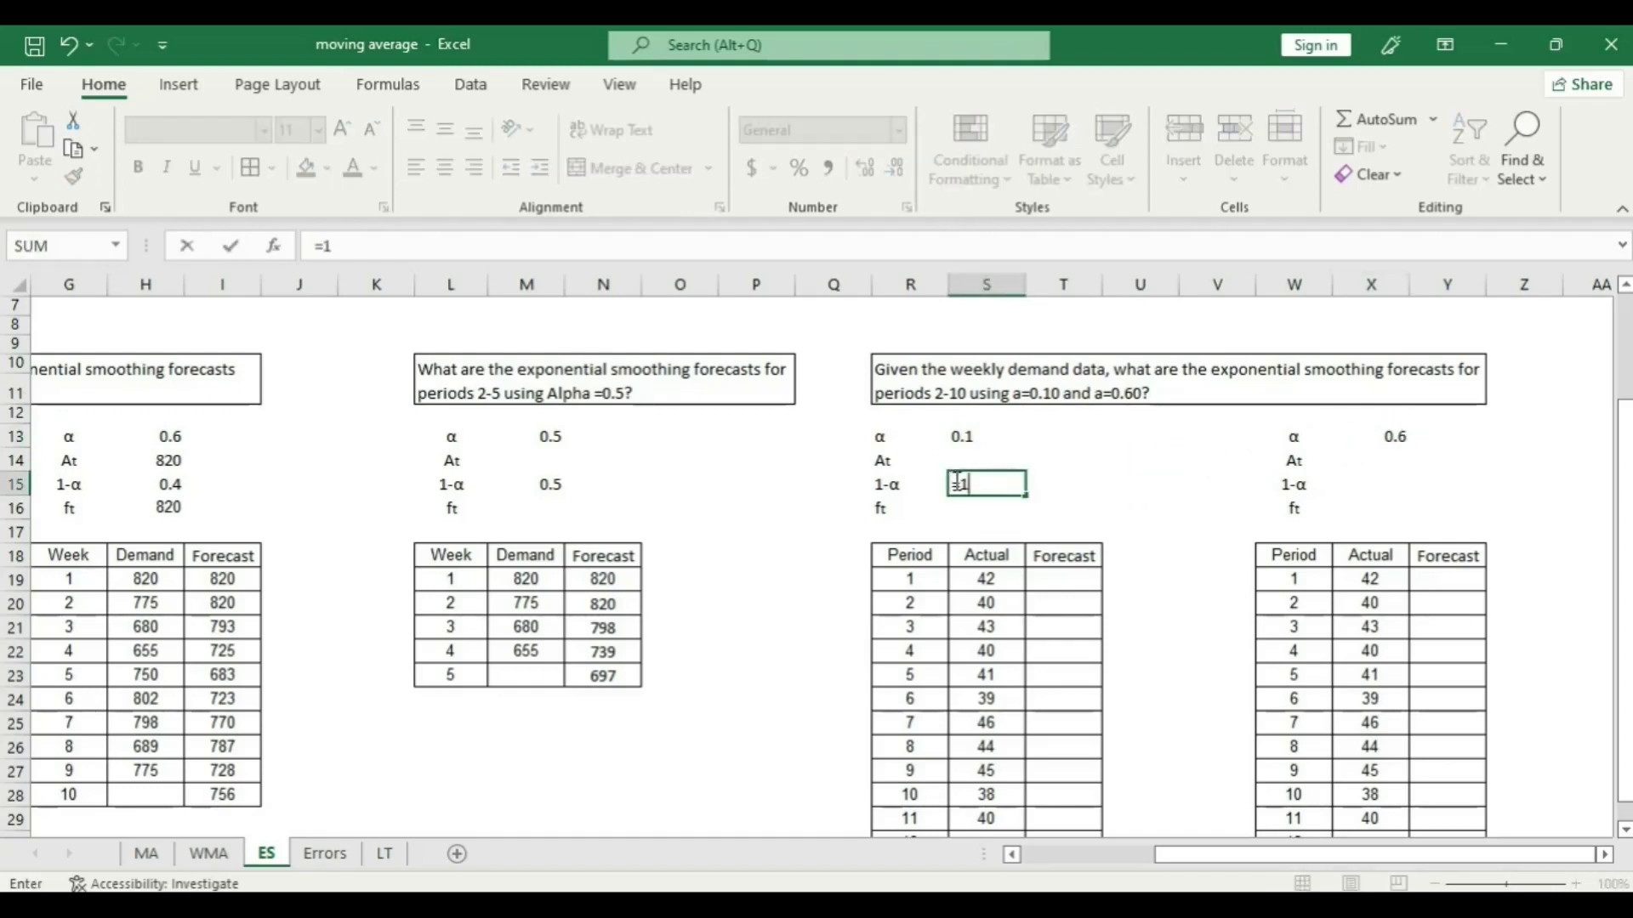
type("-")
key("Up")
key("Up")
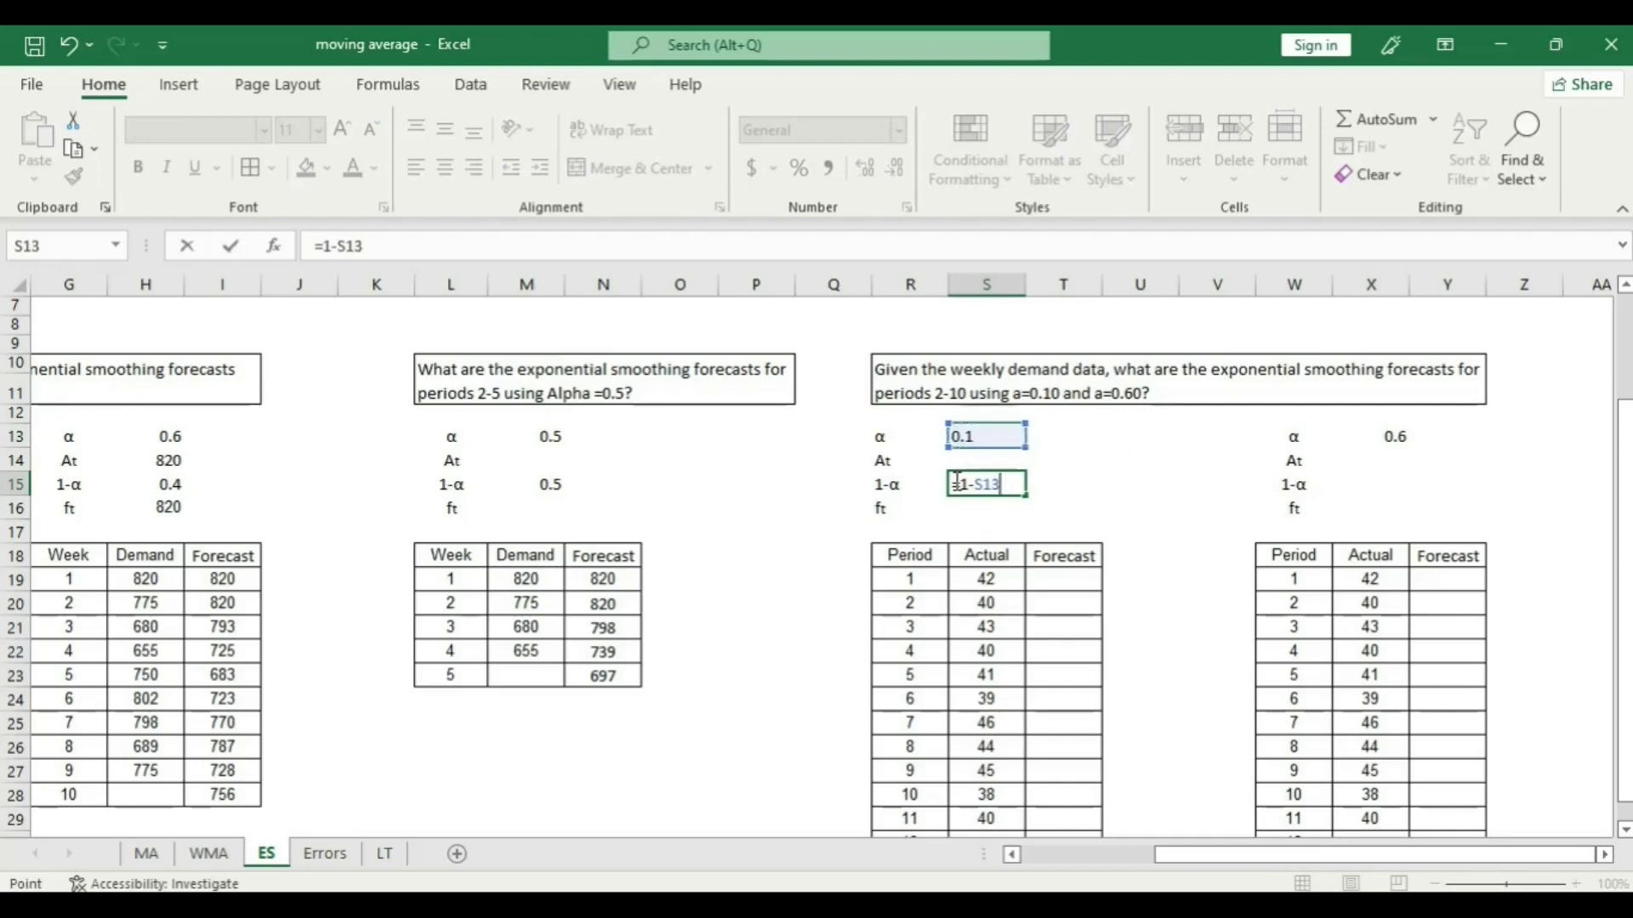
key("Return")
left_click(1382, 487)
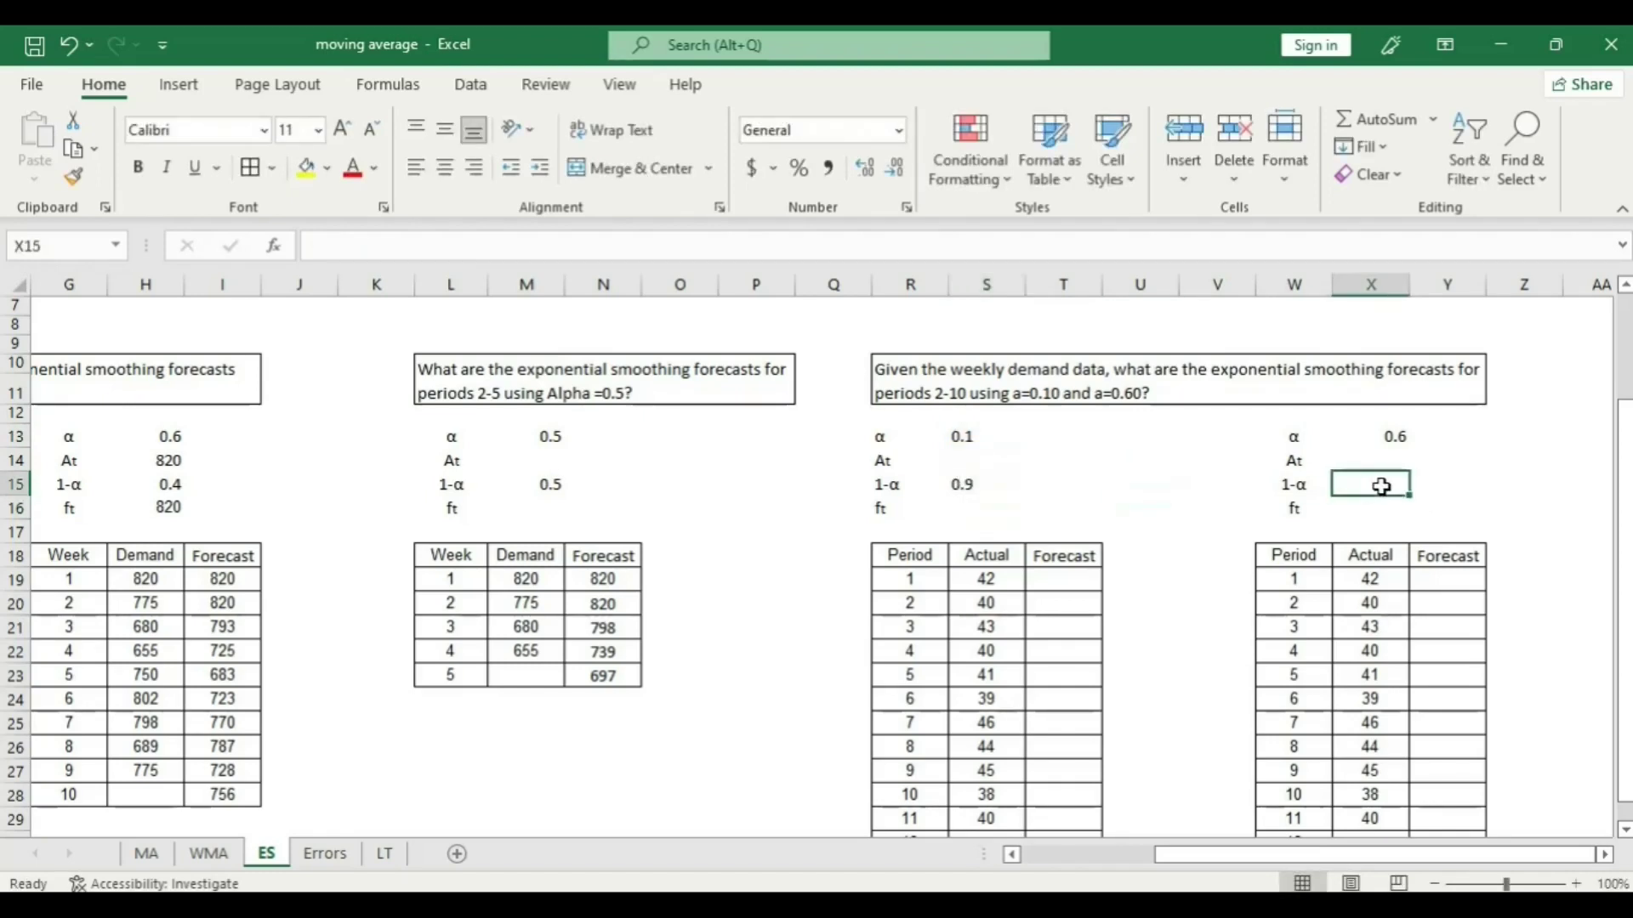
type("=")
key("Up")
key("Up")
key("Return")
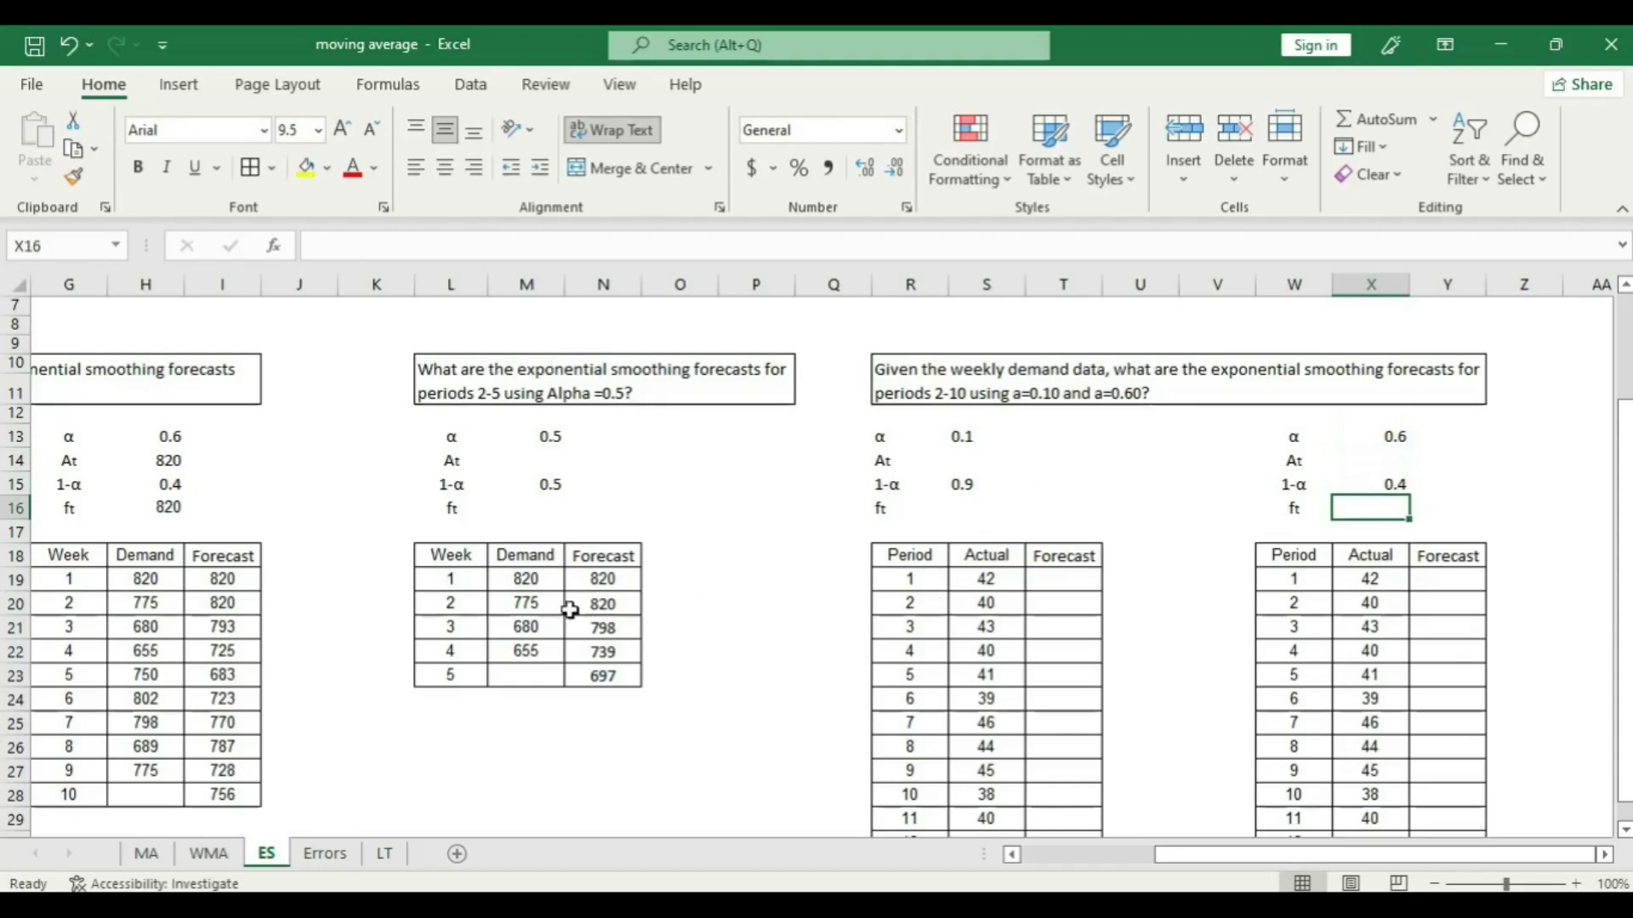
Check N20's forecast formula references and copy it to the clipboard.
left_click(608, 603)
key("ctrl+c")
key("Escape")
double_click(611, 602)
key("Escape")
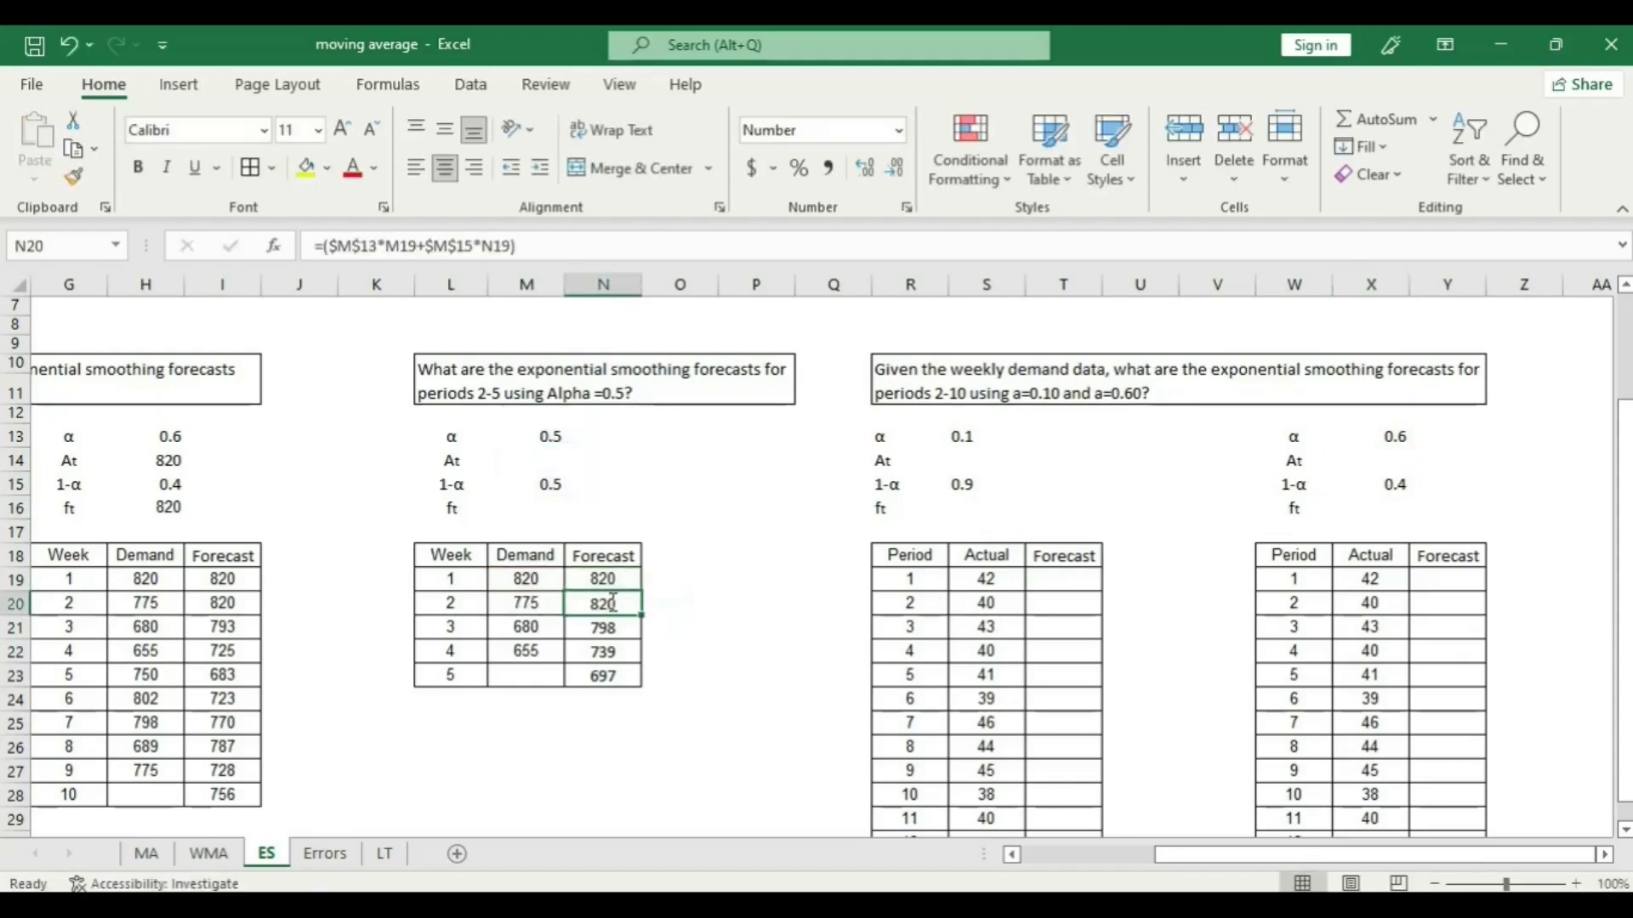
key("ctrl+c")
key("Escape")
Enter 42 as the first forecast in T19 and Y19.
left_click(1065, 587)
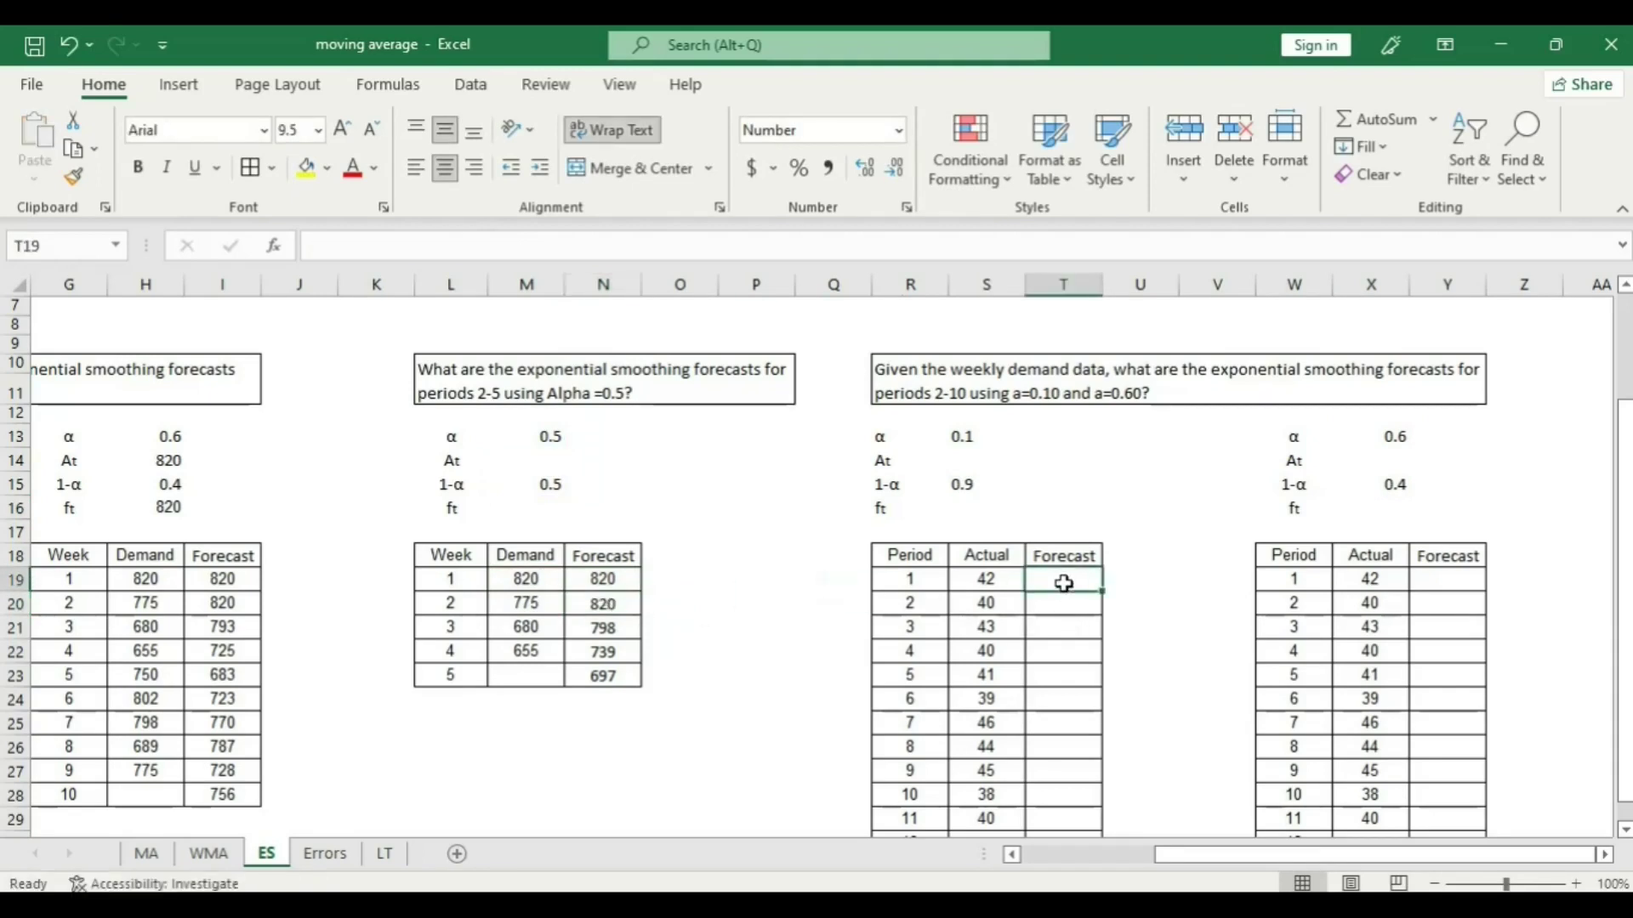
type("42")
left_click(1507, 581)
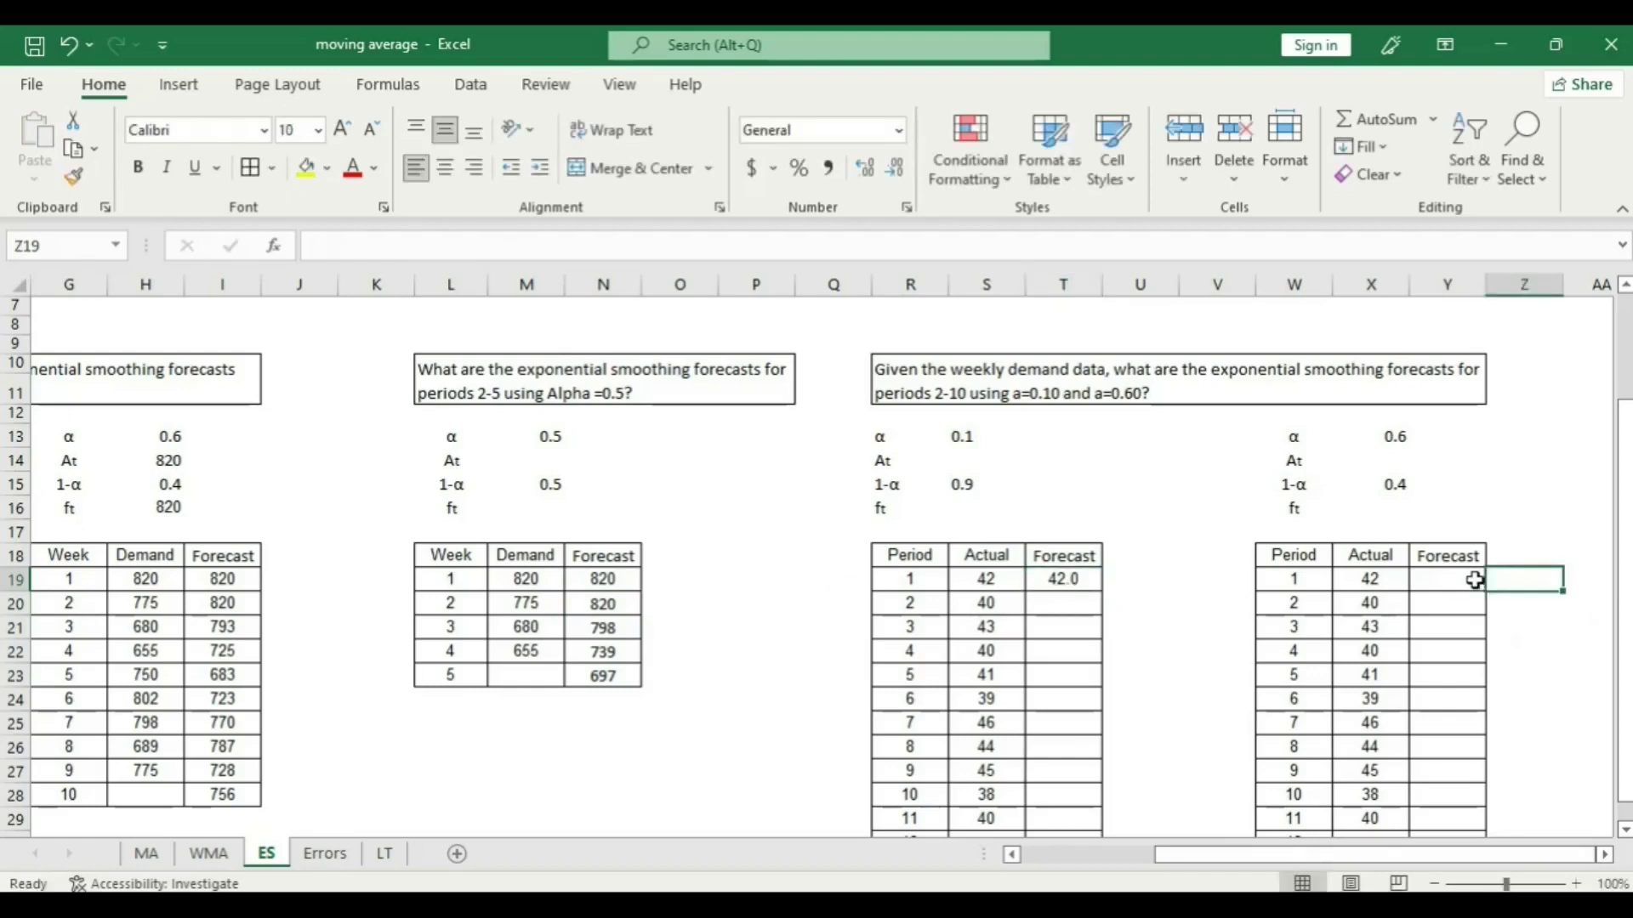
left_click(1469, 579)
type("42")
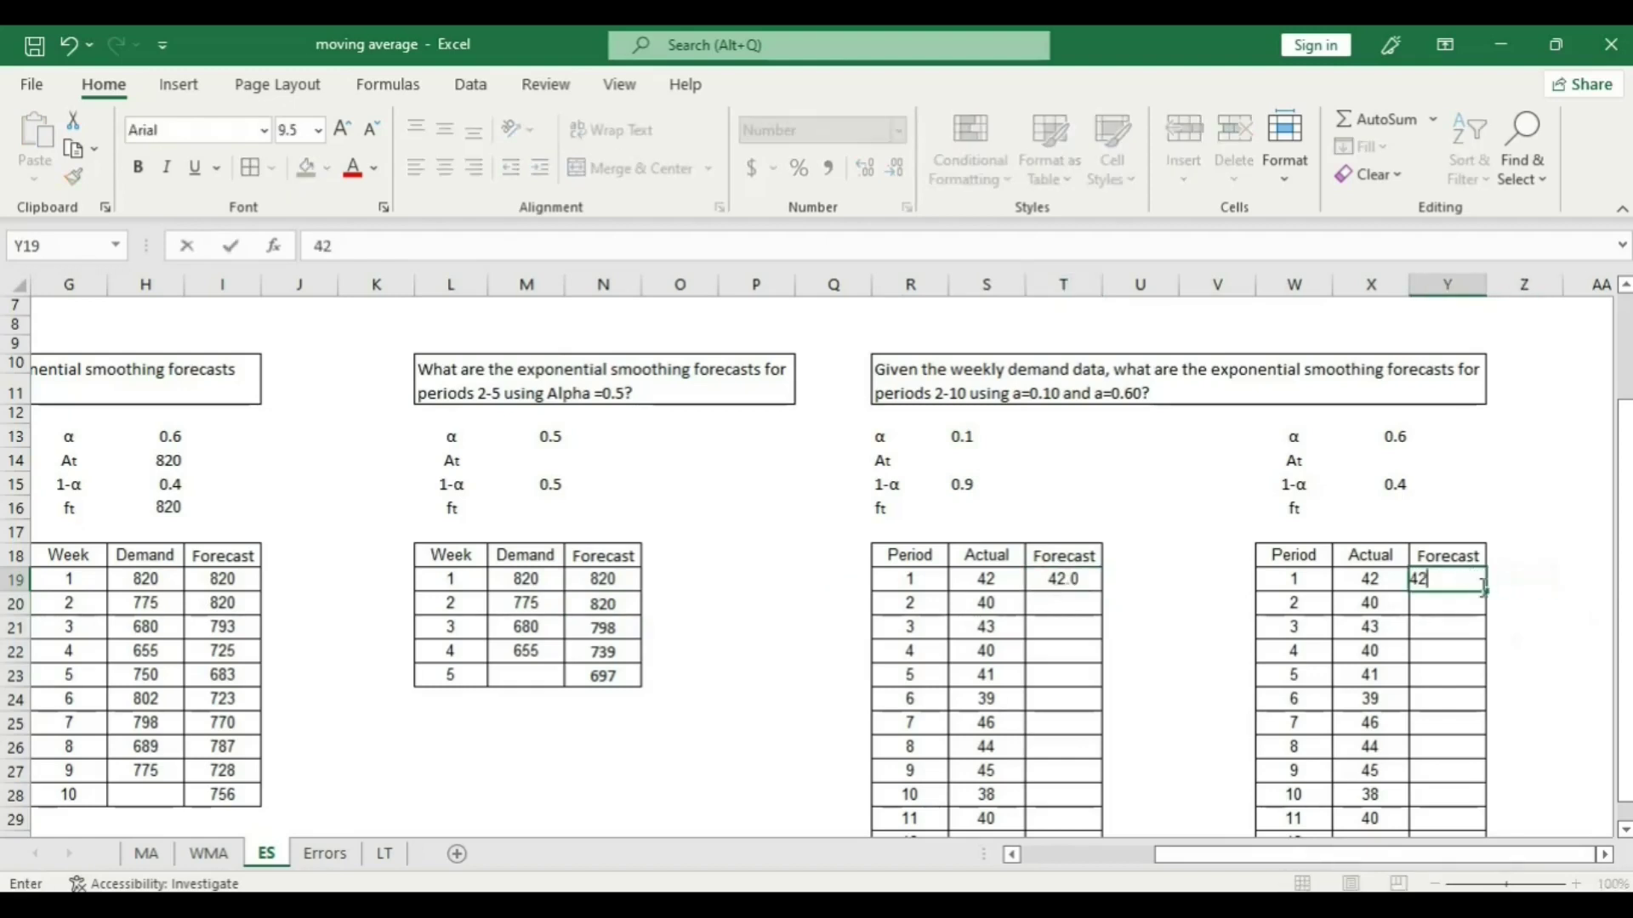
left_click(1249, 590)
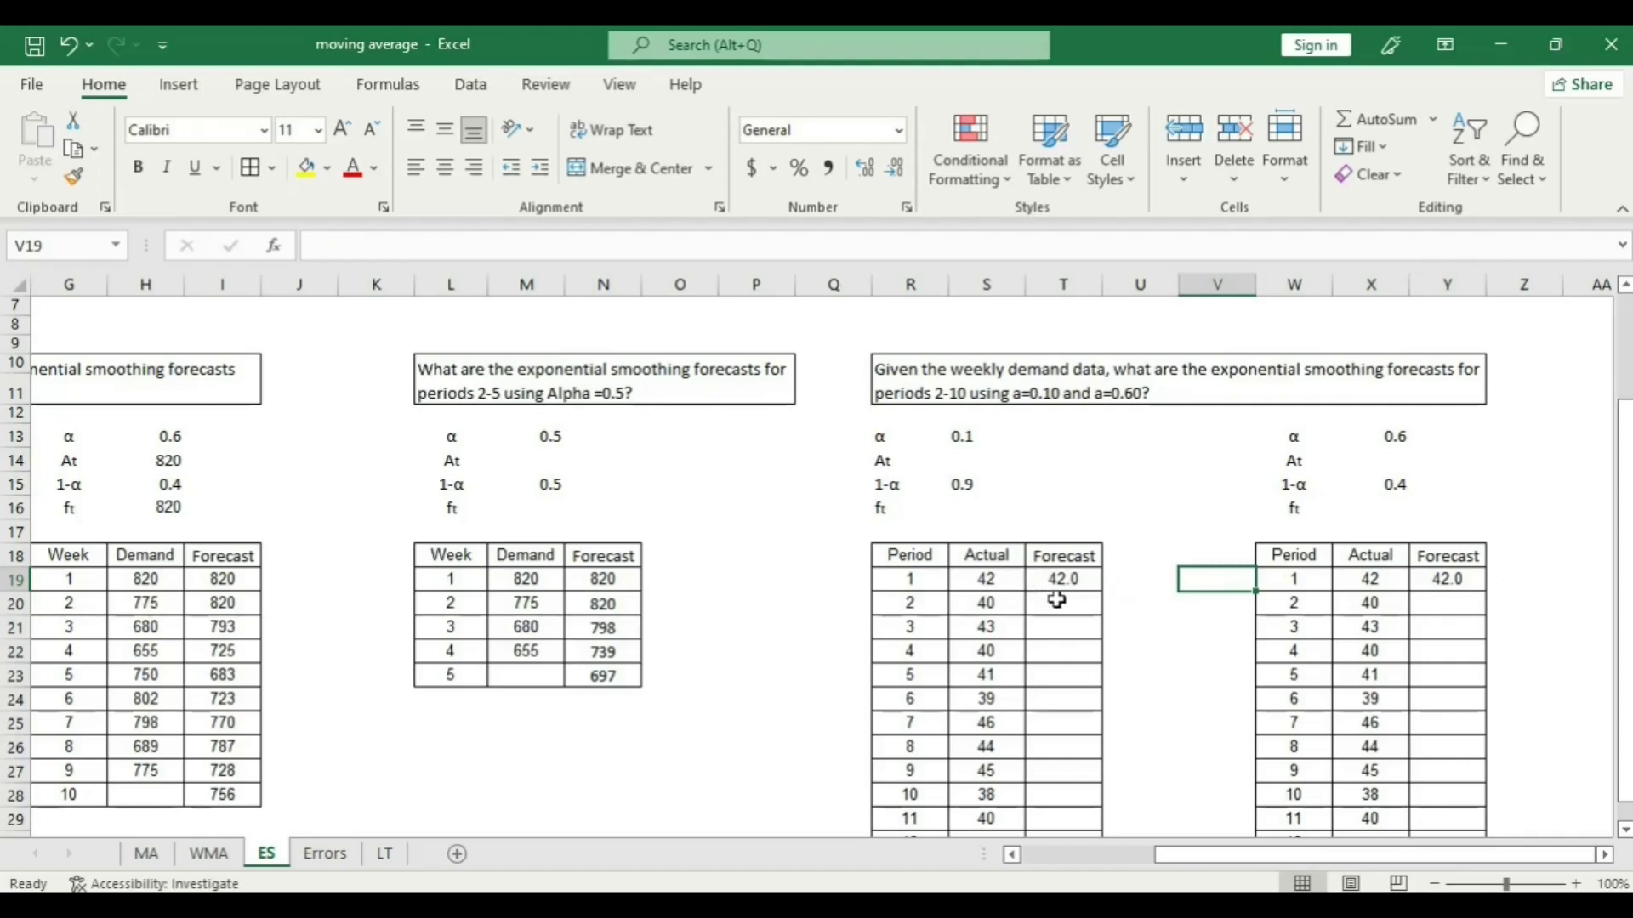
Paste N20's formula into T20 and repoint it to $S$13 and $S$15.
left_click(629, 602)
key("ctrl+c")
left_click(1087, 603)
right_click(1087, 604)
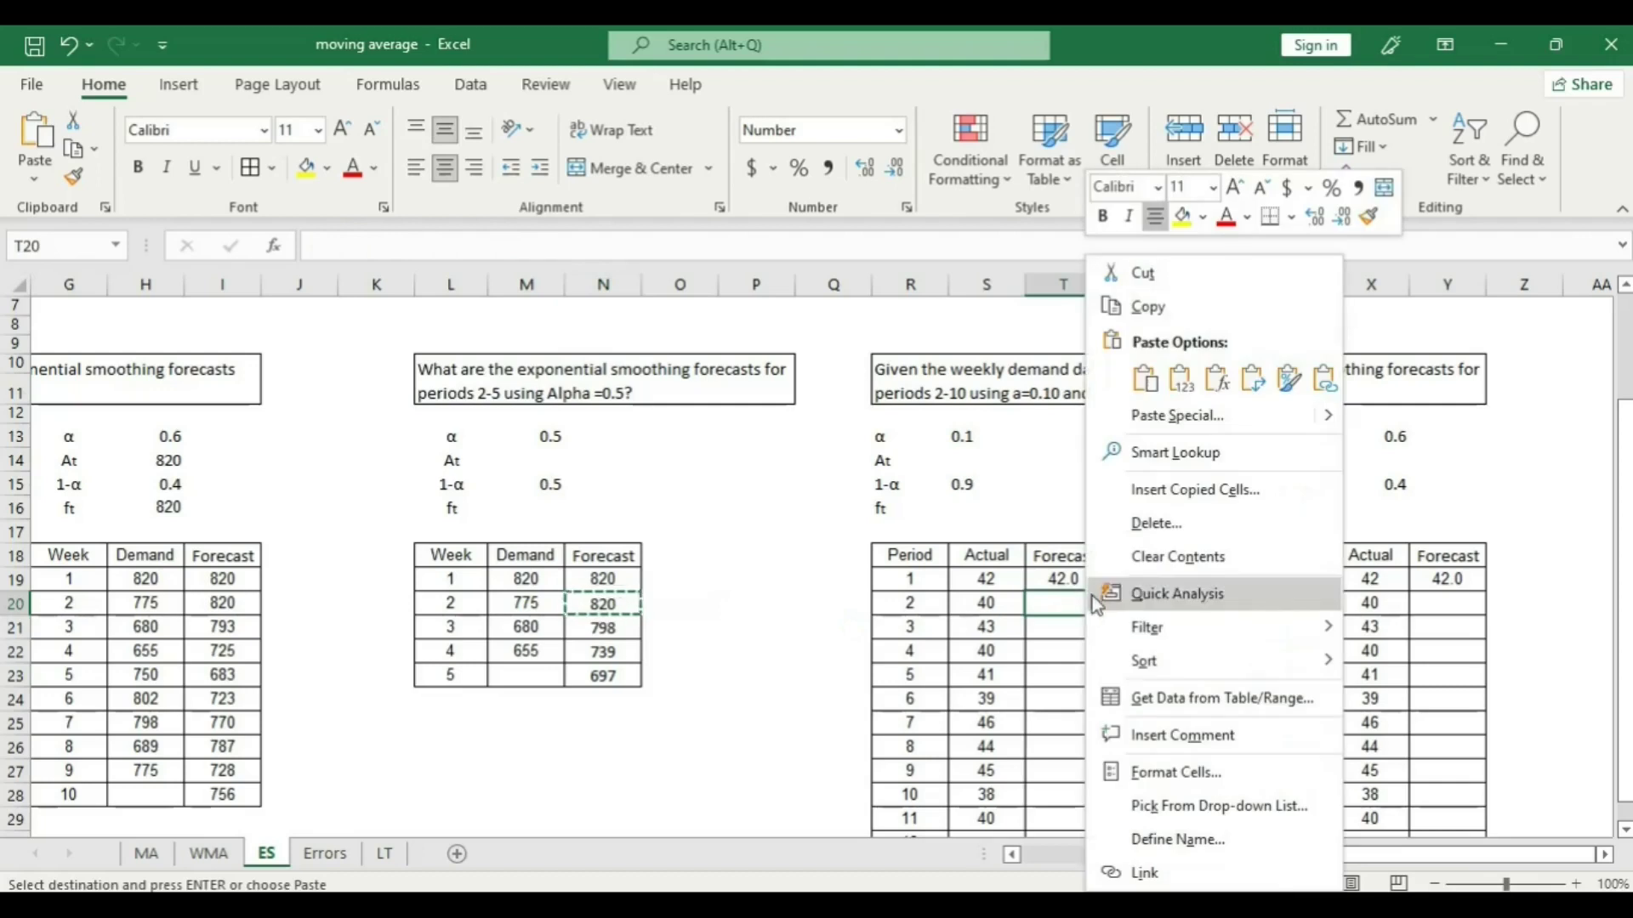
left_click(1218, 380)
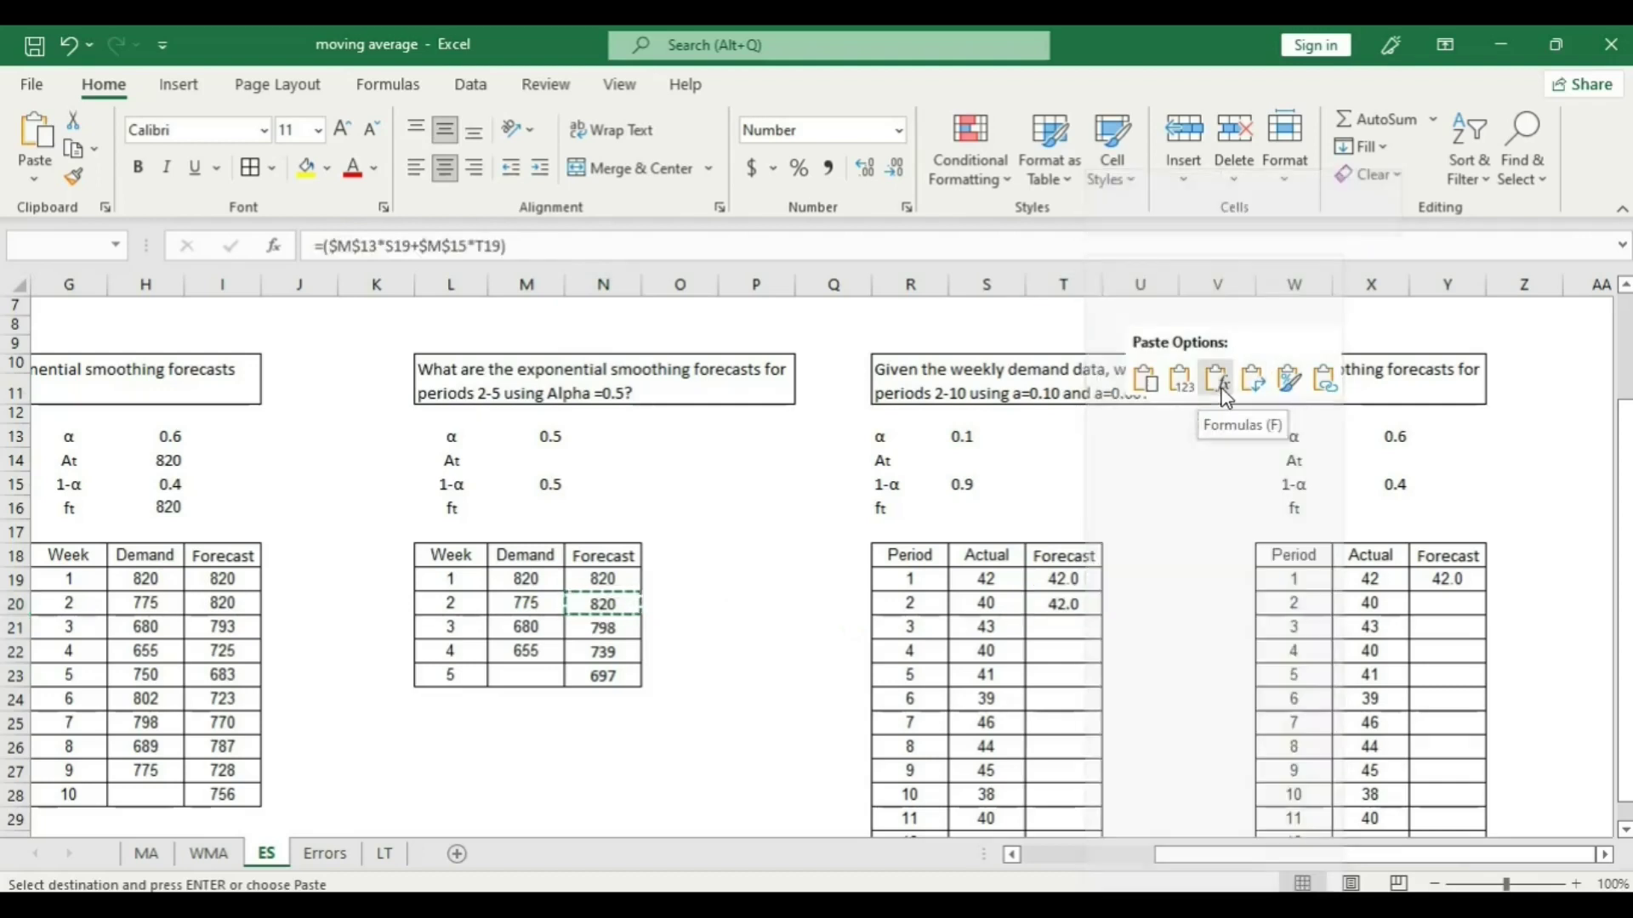
double_click(1078, 602)
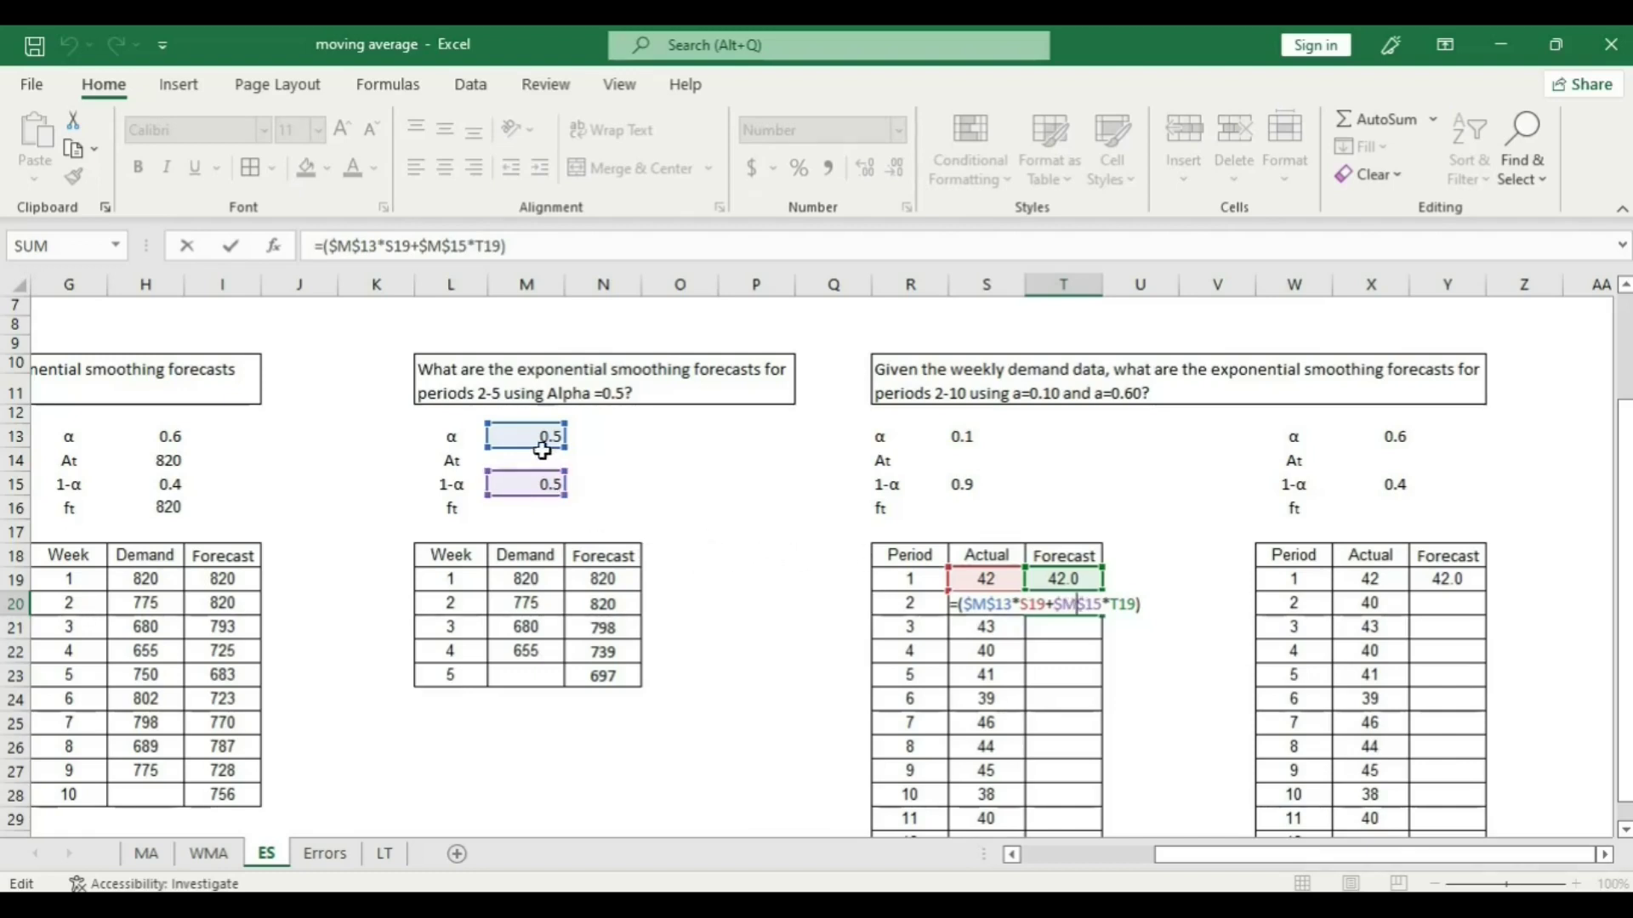
left_click_drag(544, 448, 997, 448)
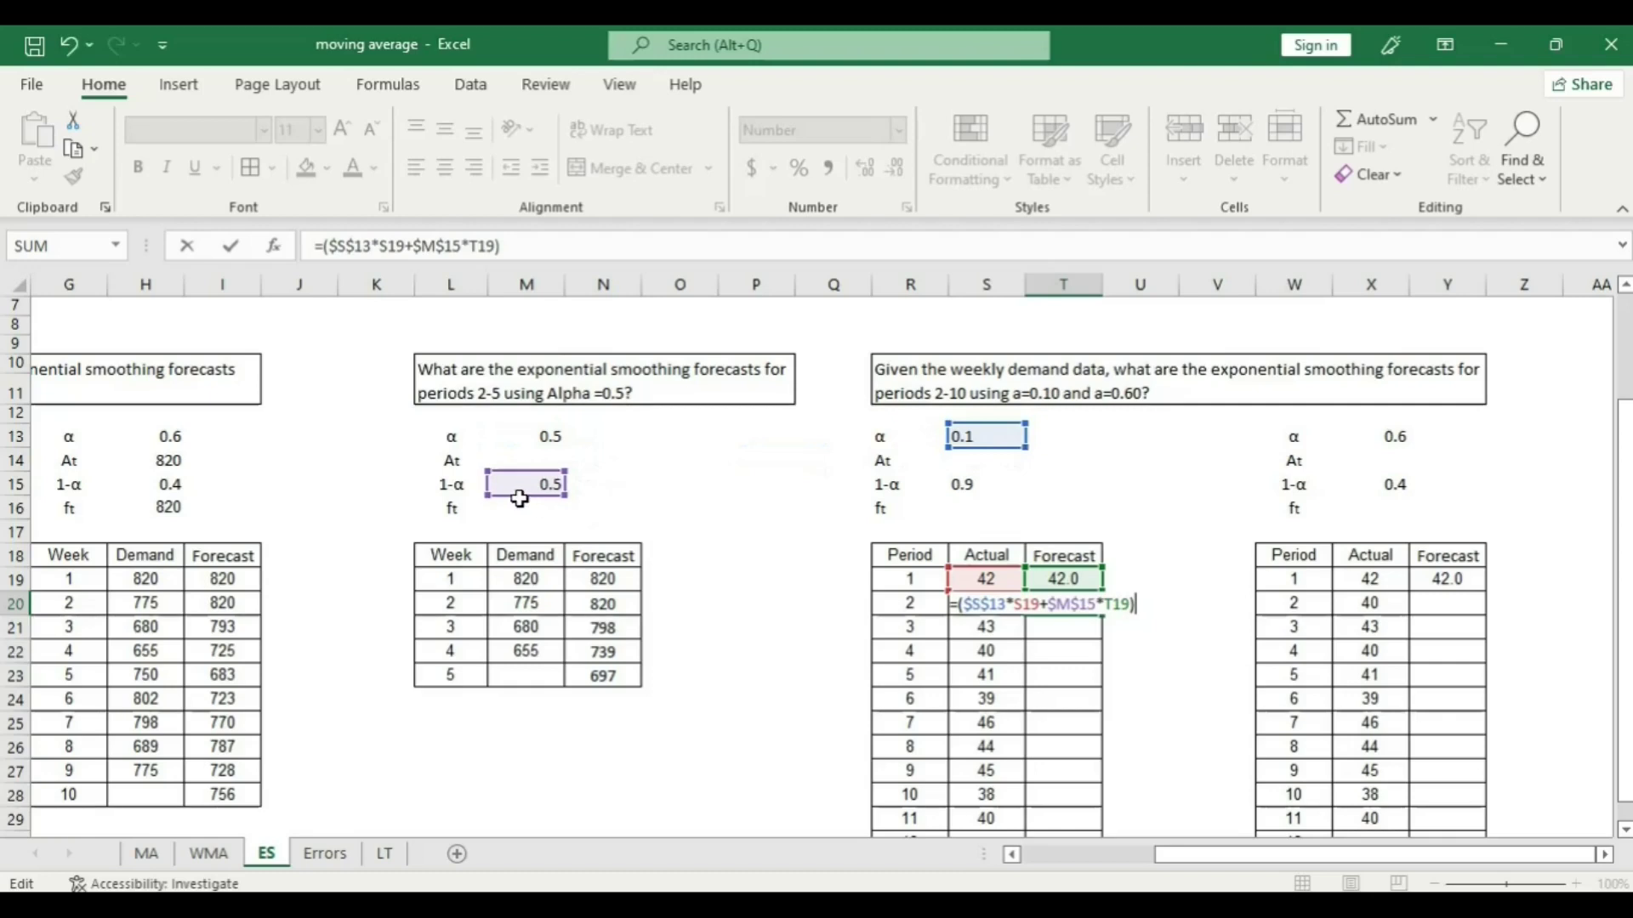
left_click_drag(516, 494, 977, 495)
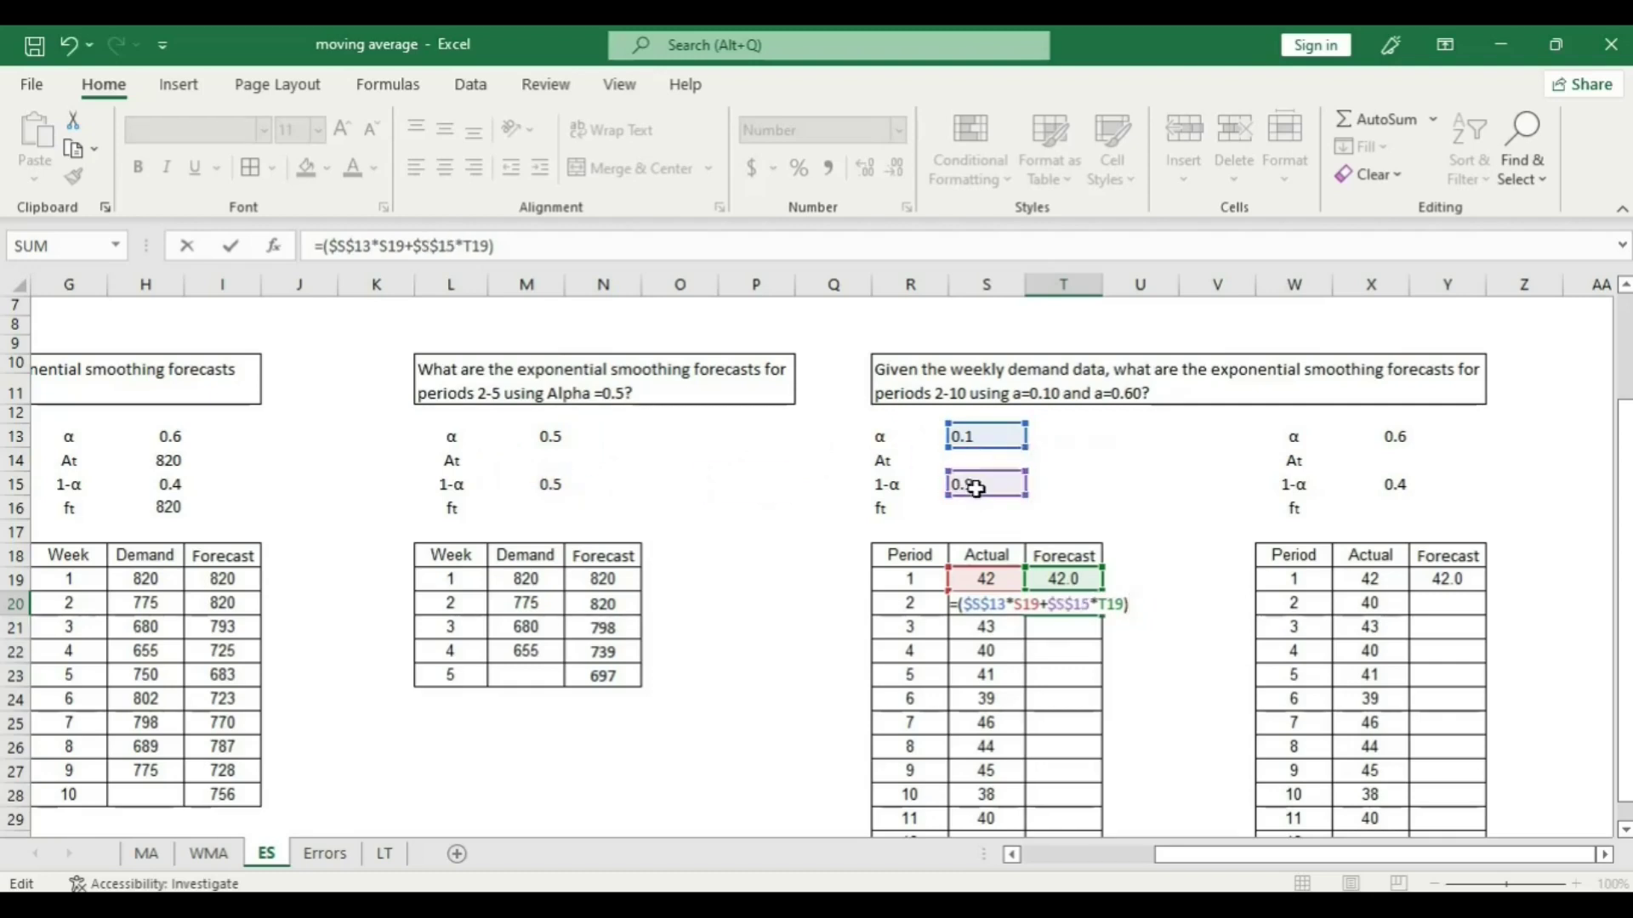
key("Return")
Fill T20's forecast down to period 12, reading 42.0, 42.0, 41.8 and onward.
left_click(1068, 604)
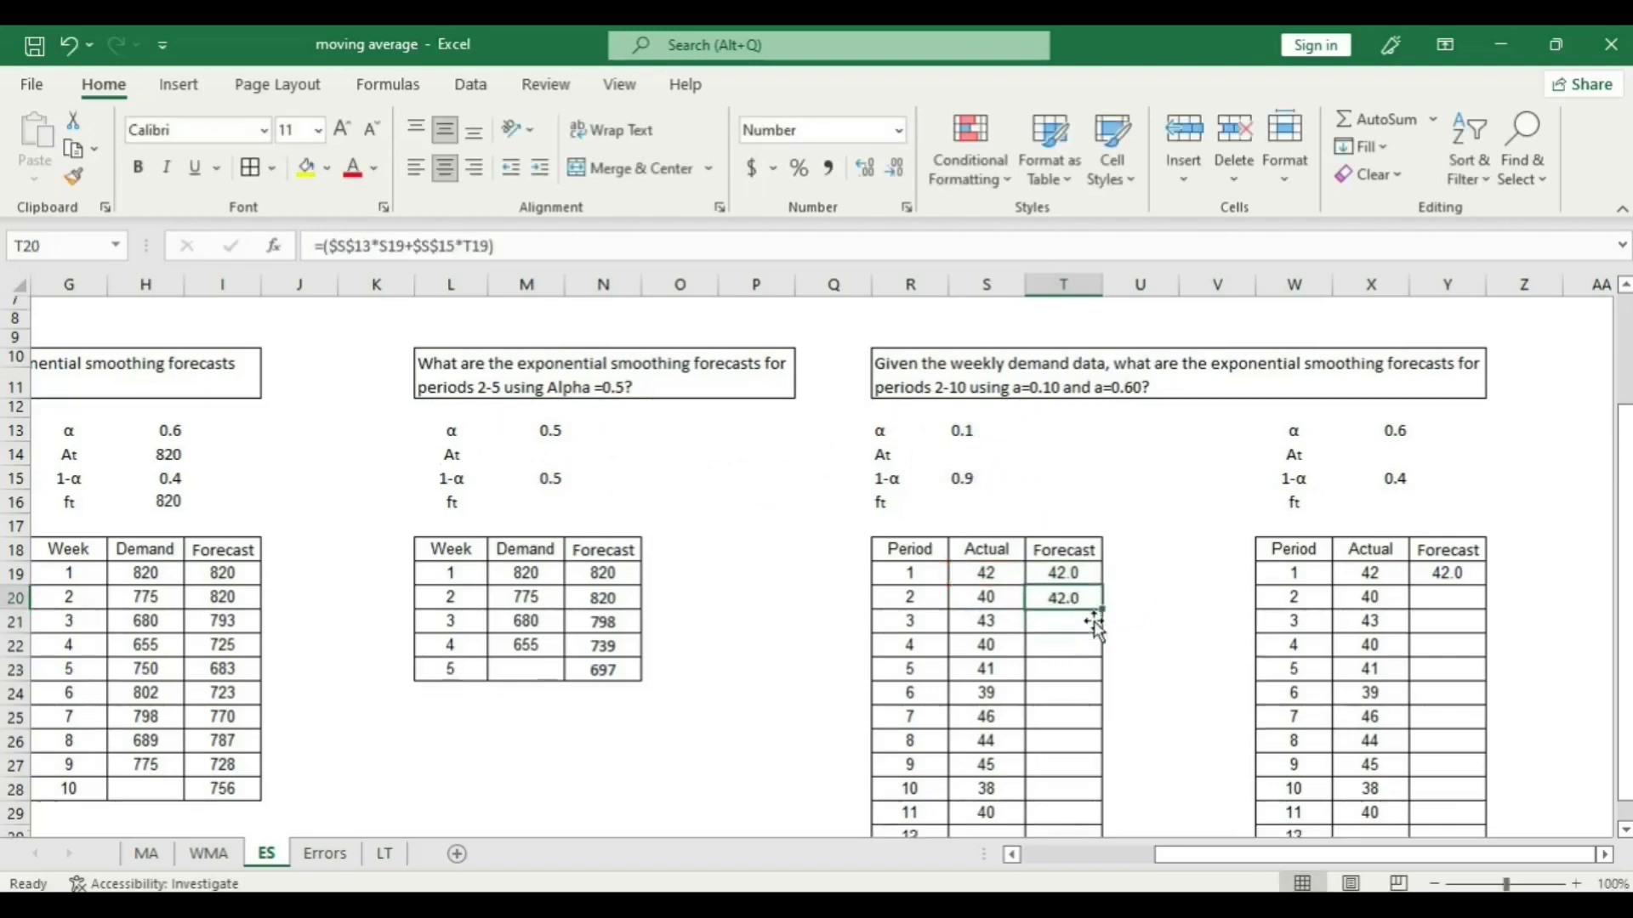
scroll(1112, 565, "down", 1)
left_click_drag(1103, 557, 1104, 795)
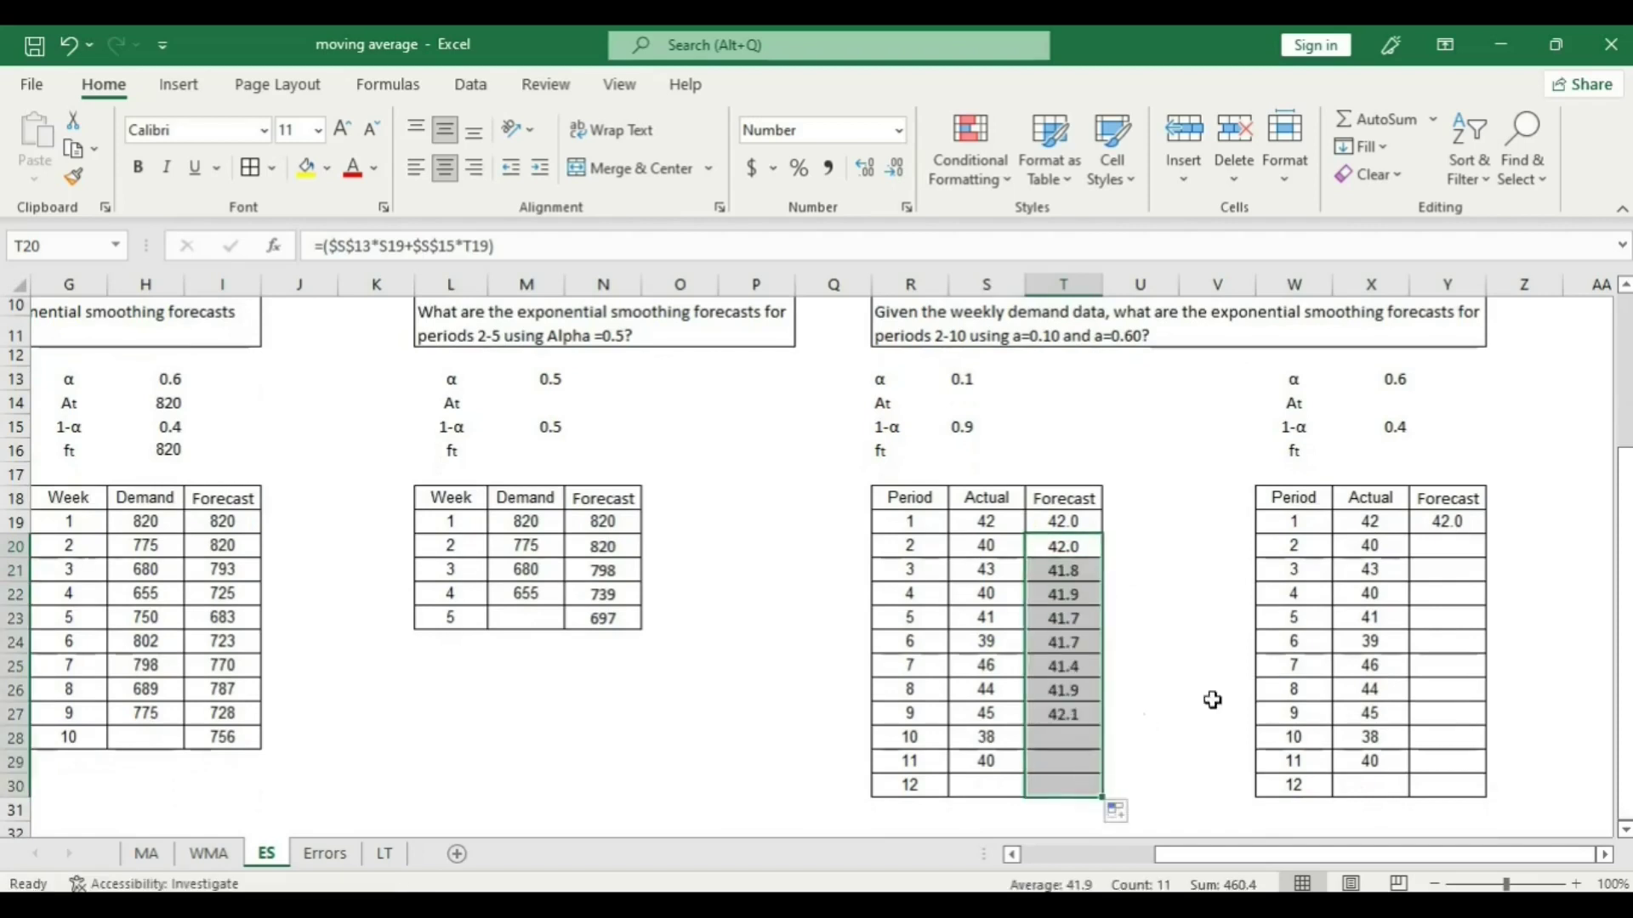
Copy T20's formula into Y20, repoint it to $X$13 and $X$15, and fill down to period 12.
left_click(1080, 548)
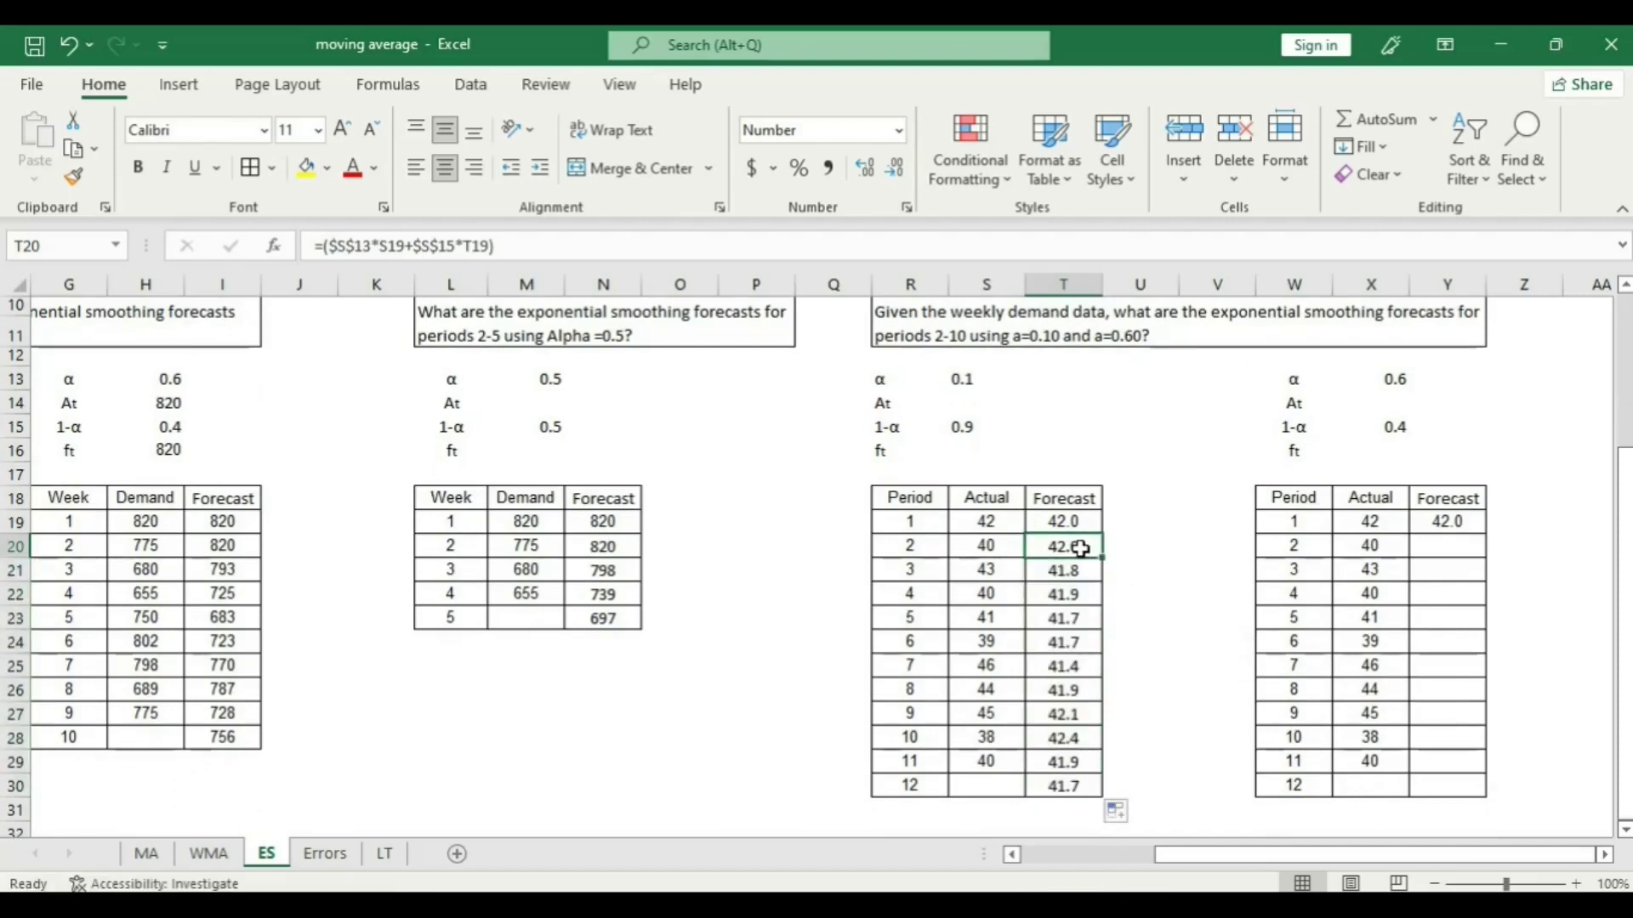
key("ctrl+c")
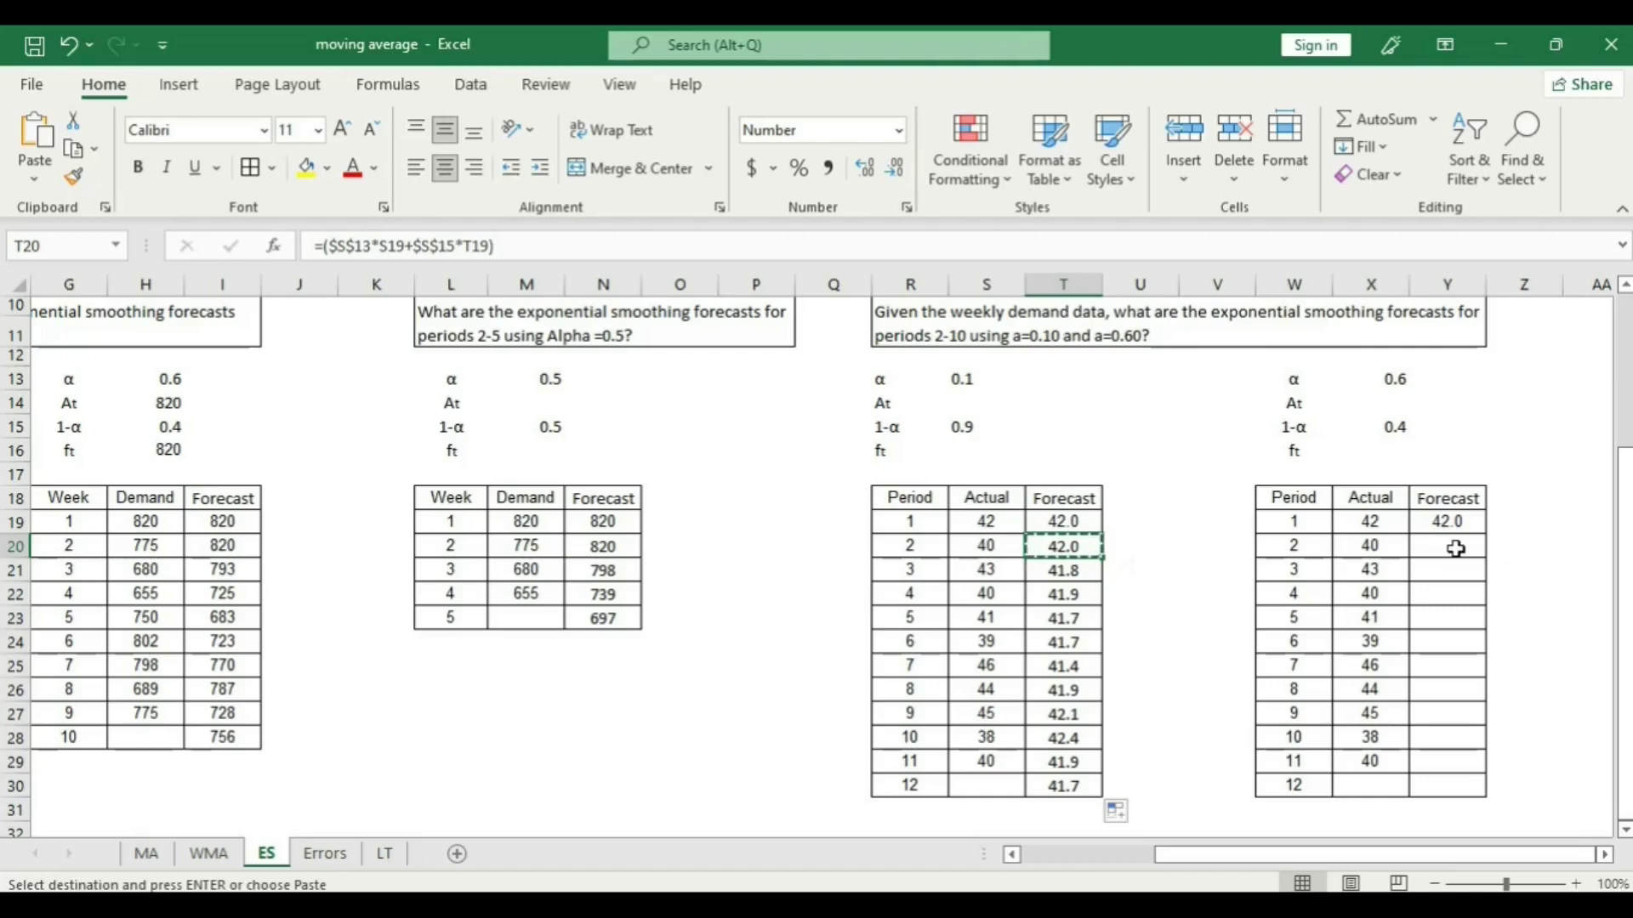
left_click(1450, 547)
right_click(1451, 547)
left_click(1326, 379)
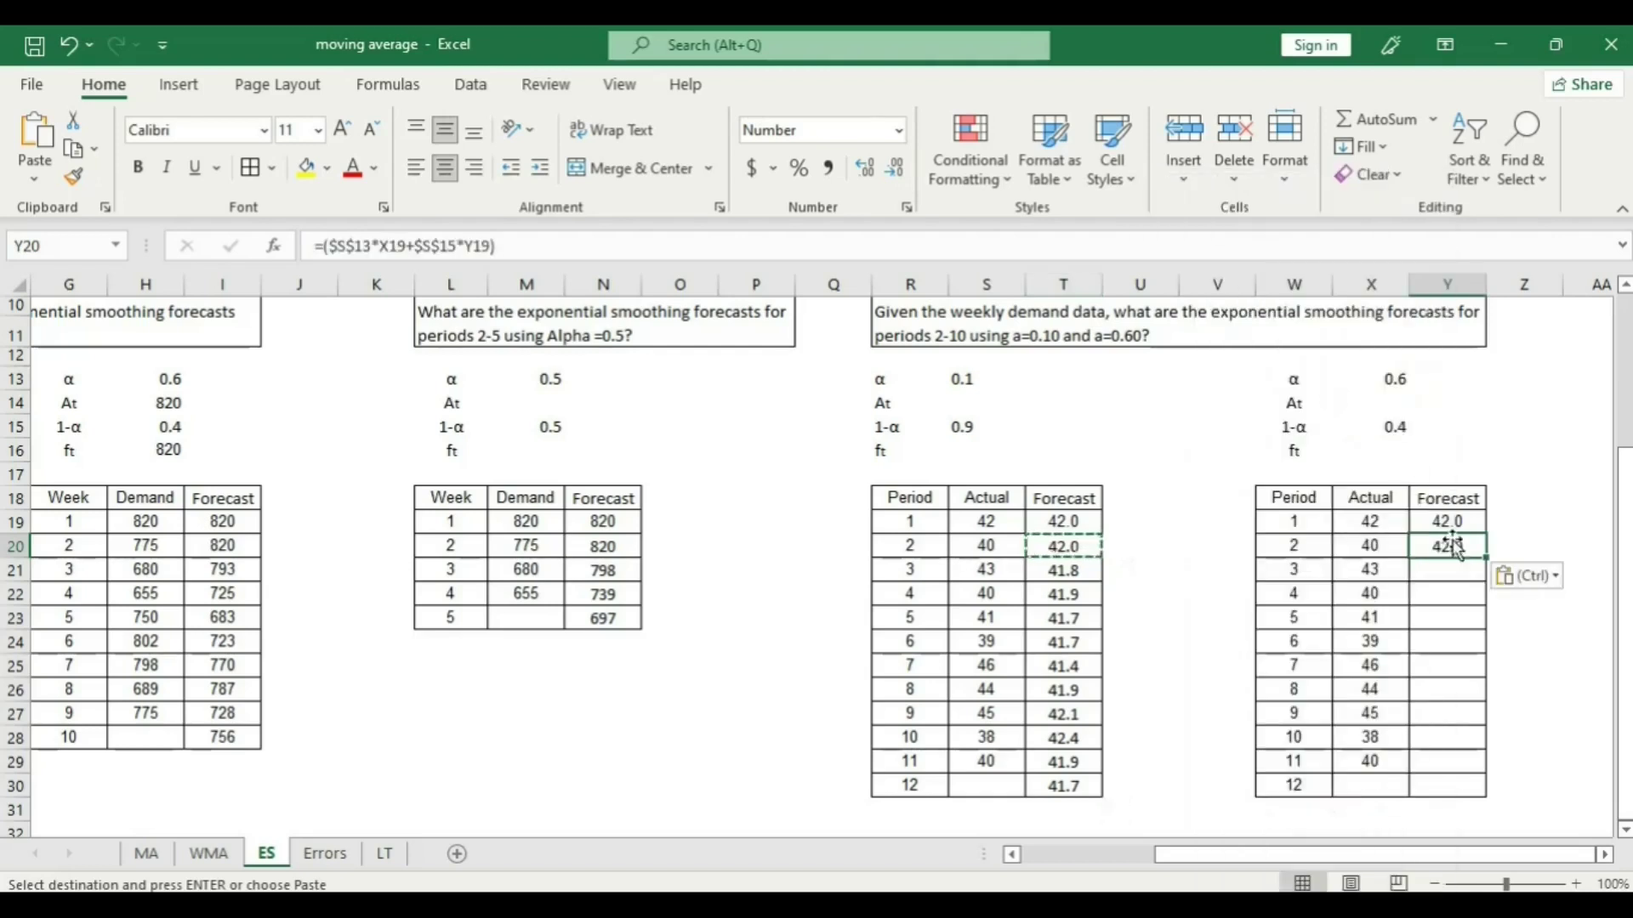
key("F2")
left_click_drag(1003, 438, 1384, 439)
left_click_drag(1012, 391, 1391, 387)
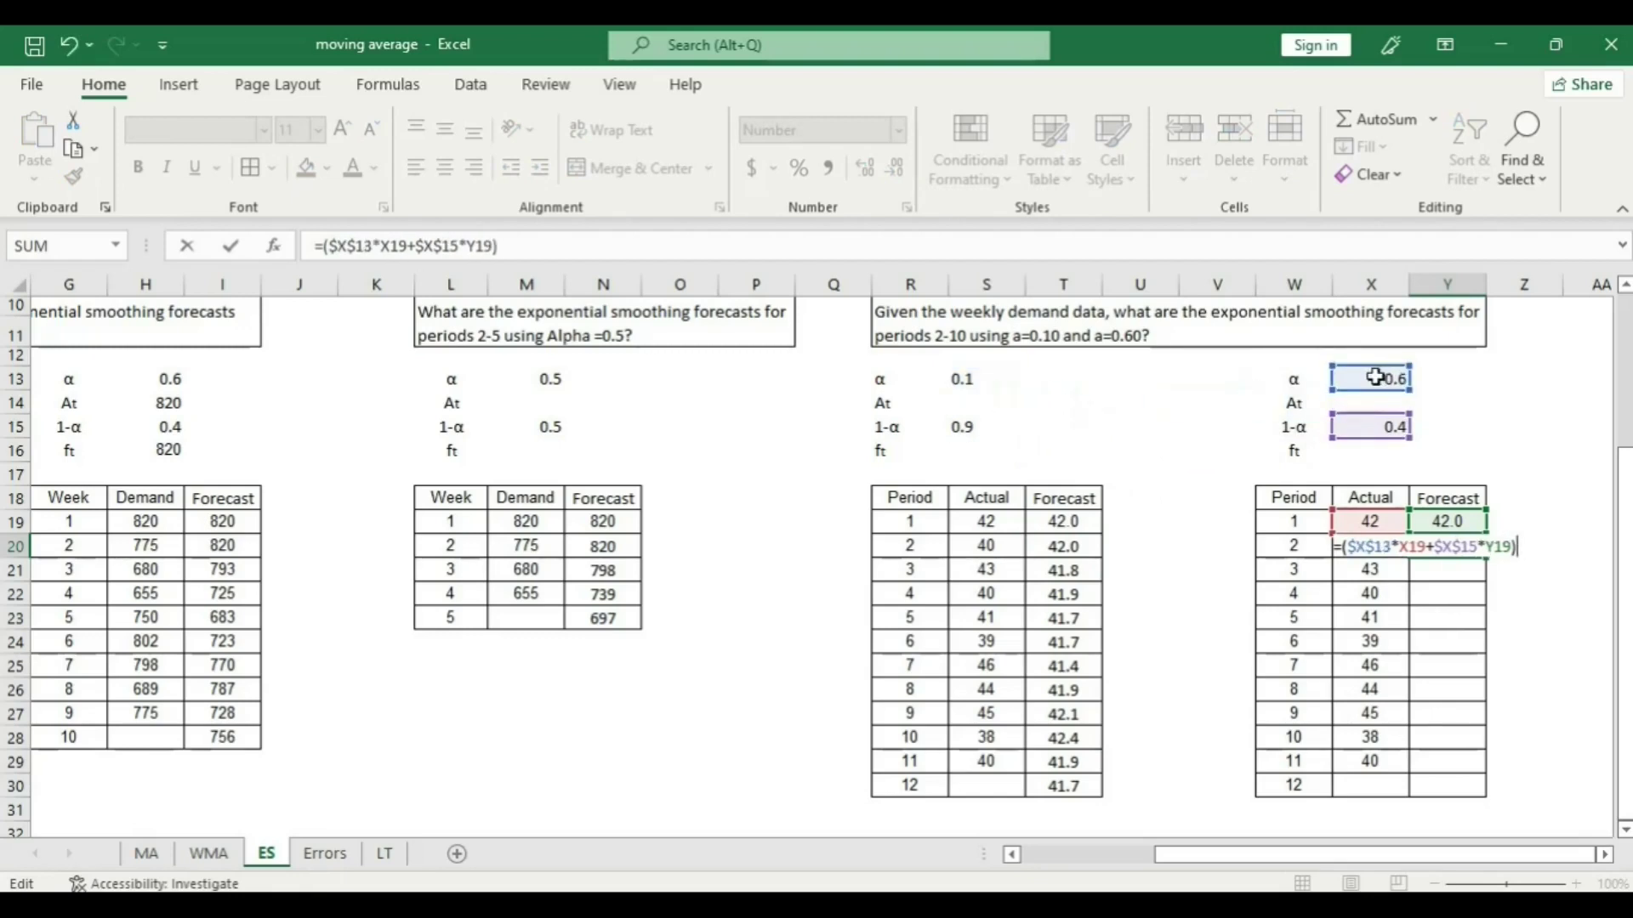
key("Return")
left_click(1446, 538)
left_click_drag(1485, 557, 1471, 781)
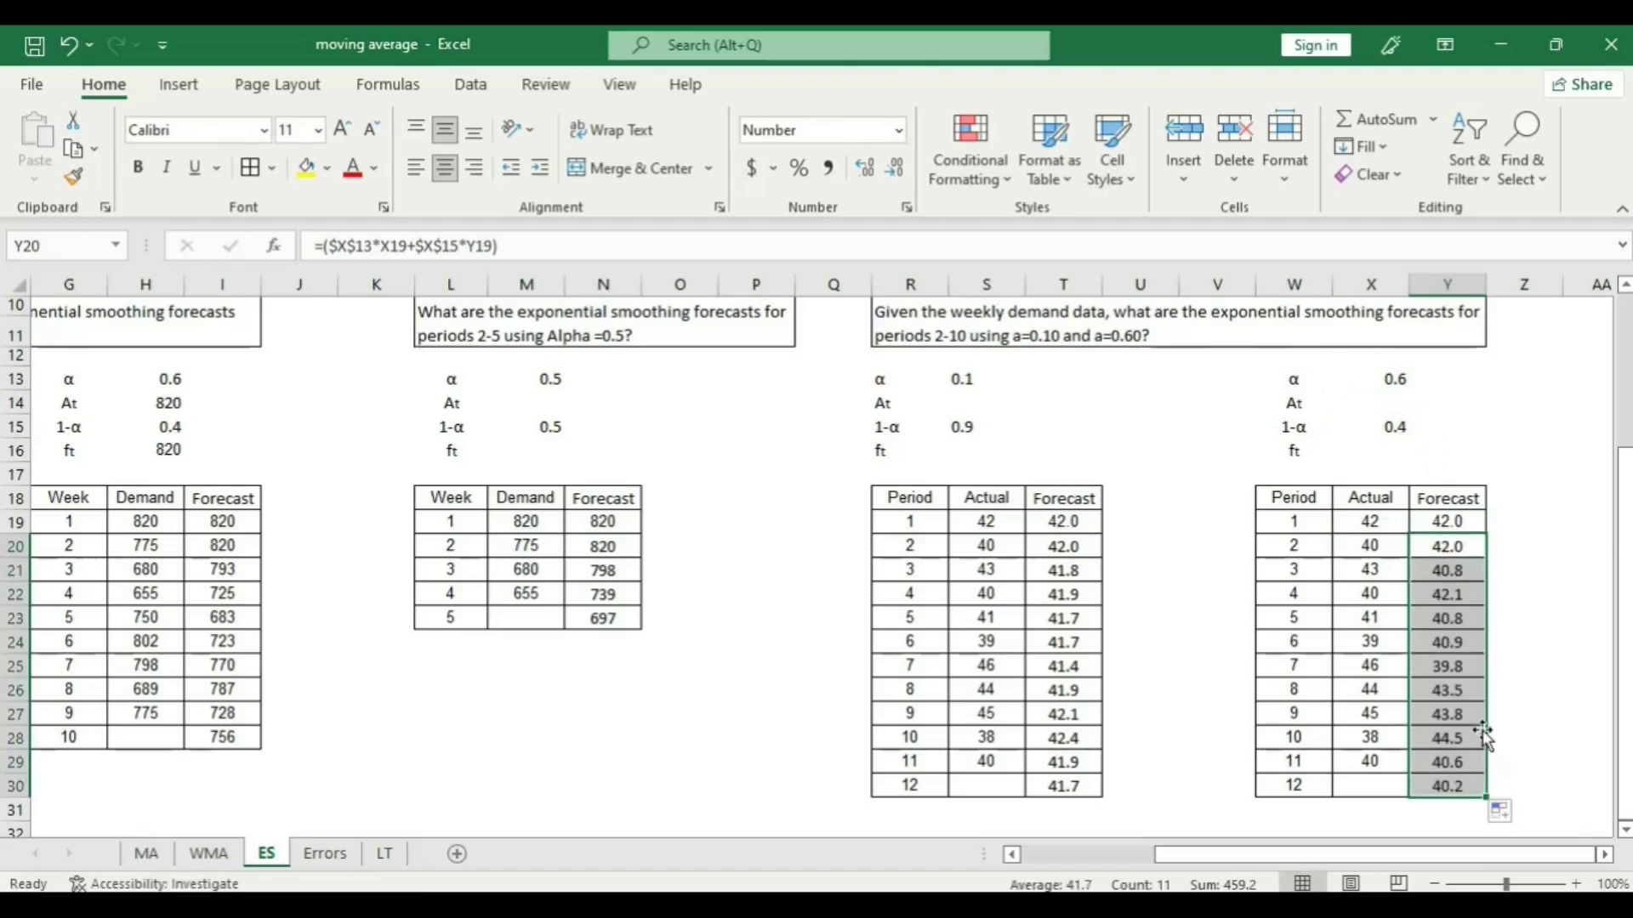
scroll(1484, 738, "down", 1)
scroll(1484, 737, "up", 2)
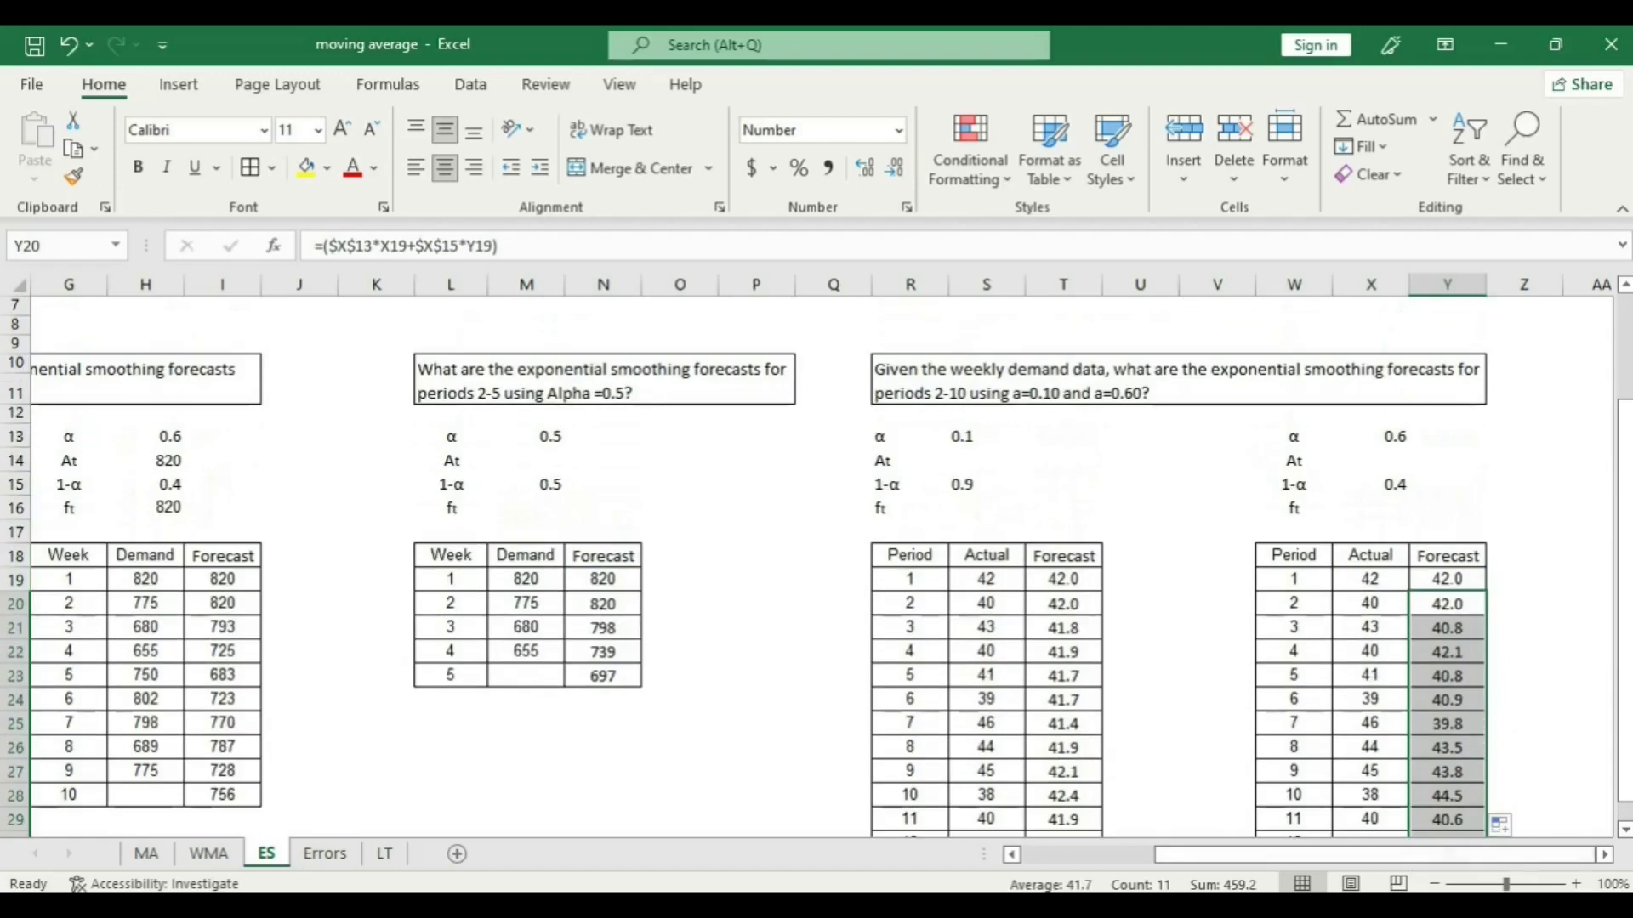
Scroll back to the top-left of the ES sheet to show the smoothing formula image.
left_click_drag(1276, 855, 942, 851)
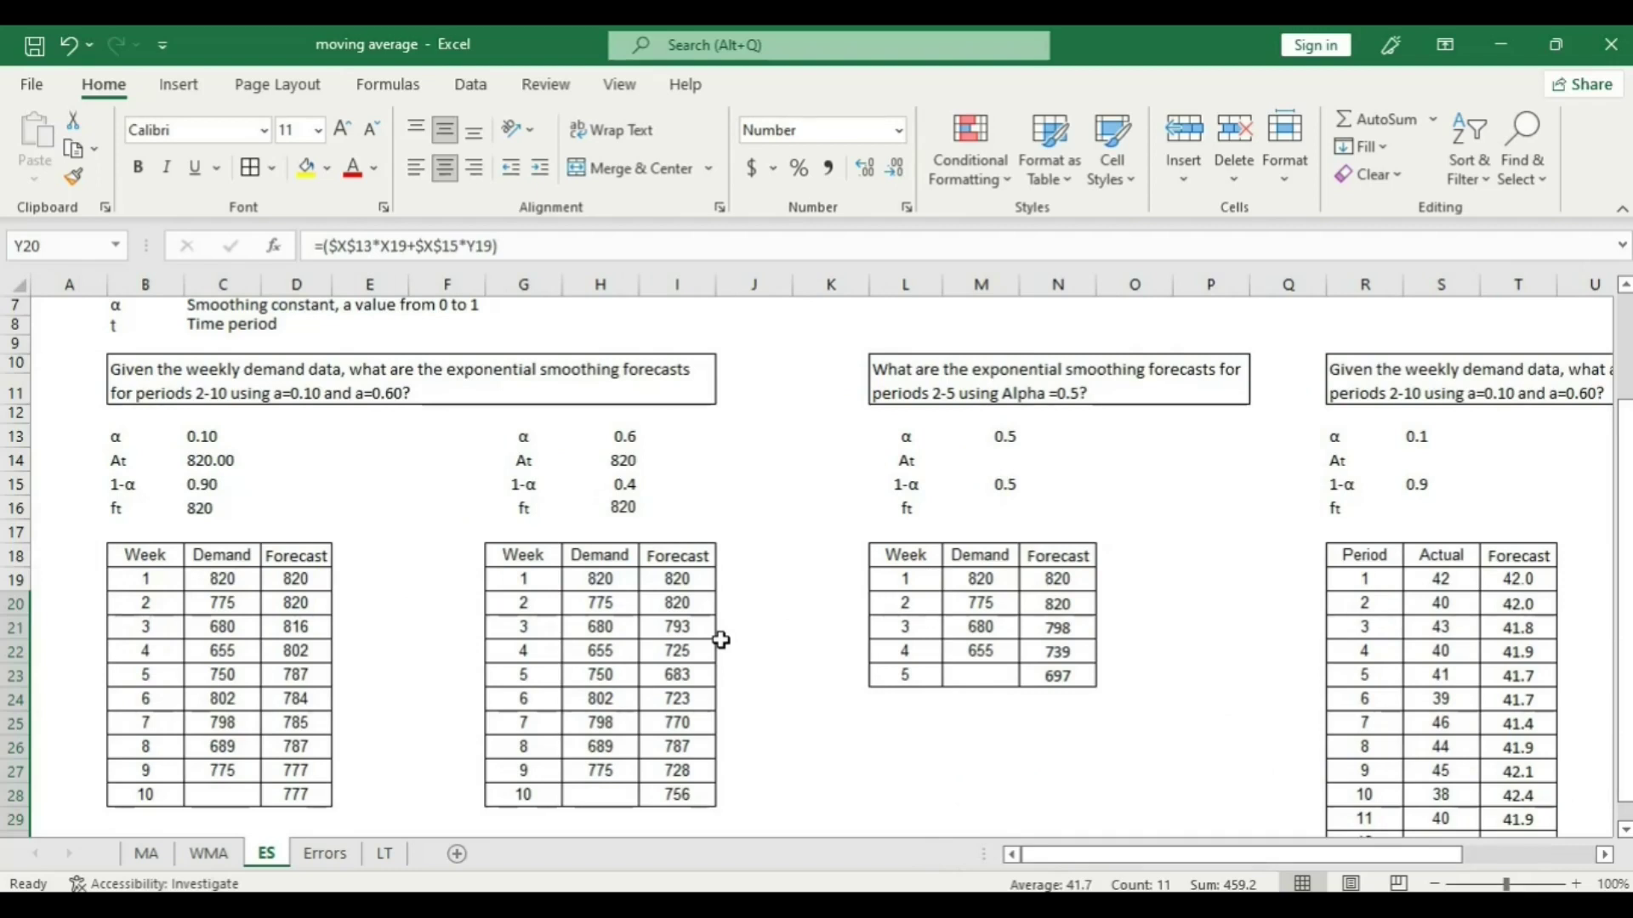
scroll(717, 543, "up", 2)
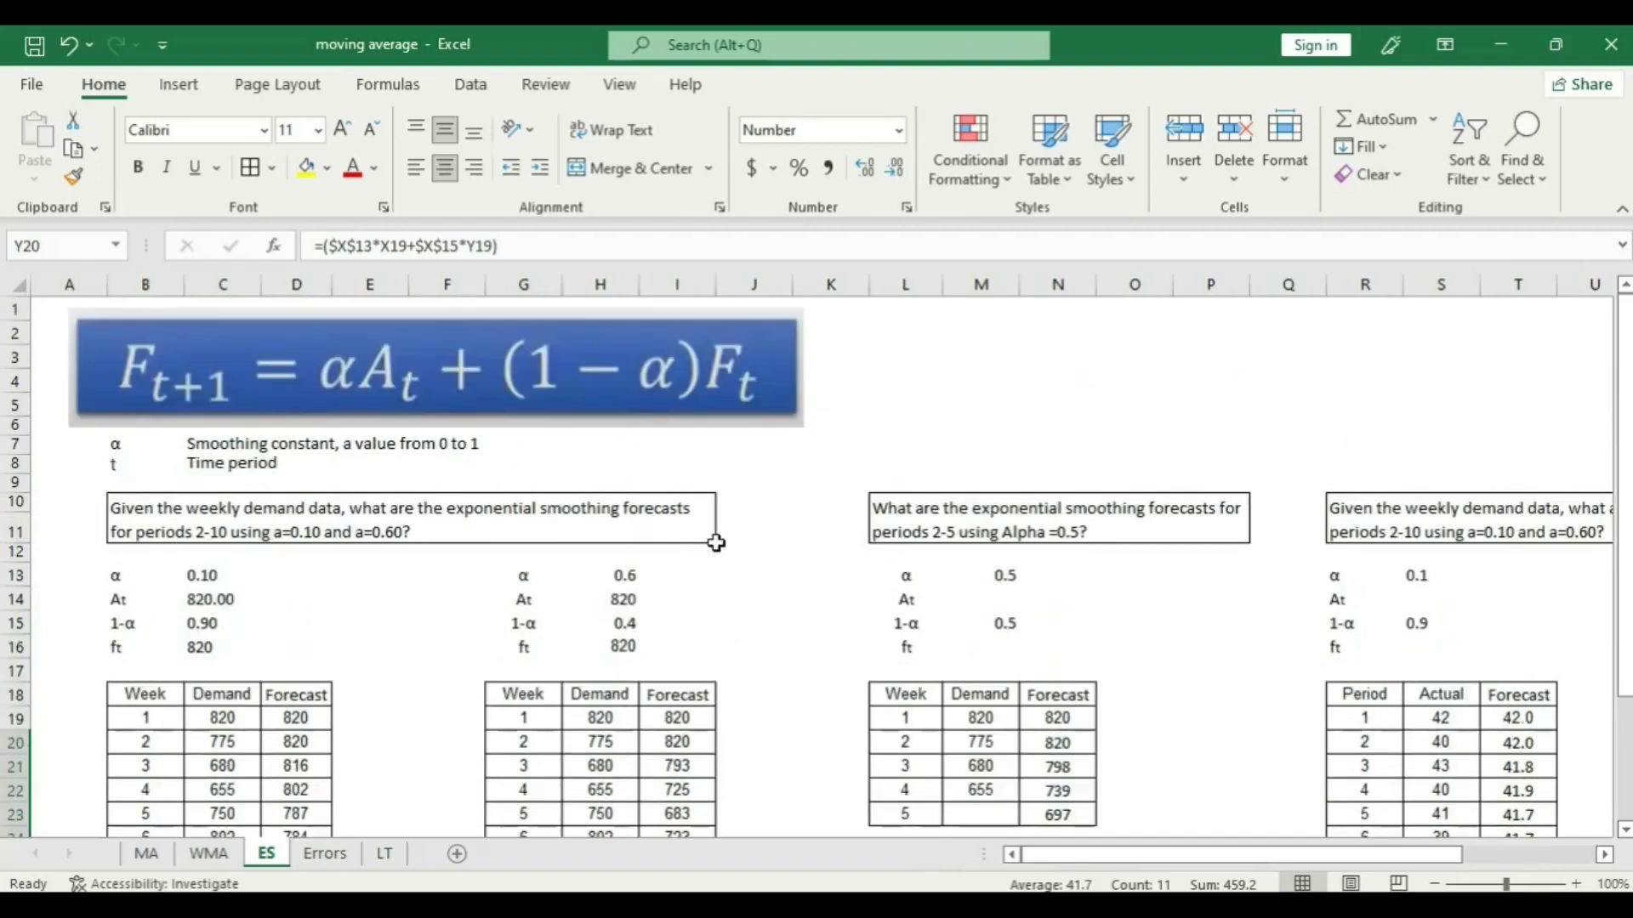